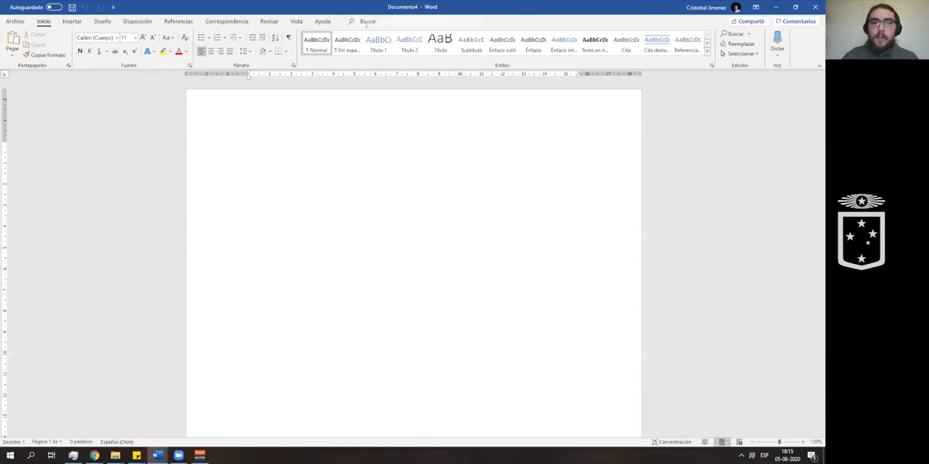
# - Search the commands for "tabla" and look through the options for adding a table
pyautogui.click(367, 22)
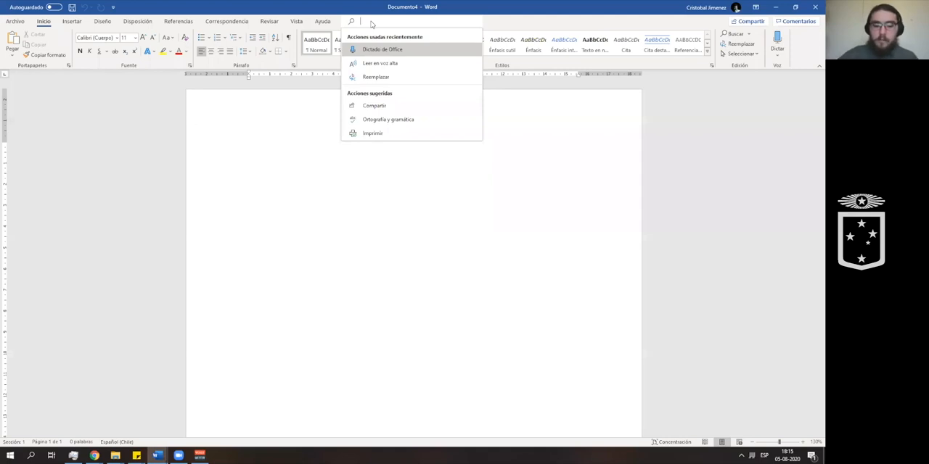
pyautogui.write('tabla')
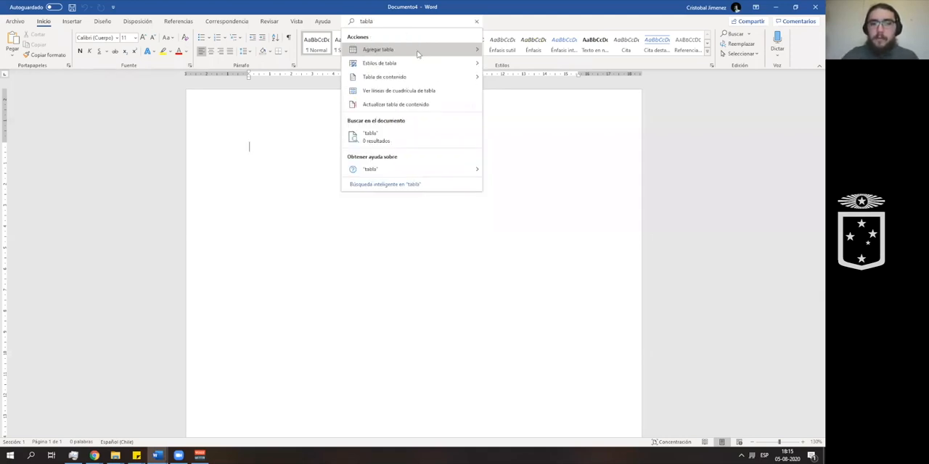
pyautogui.moveTo(419, 57)
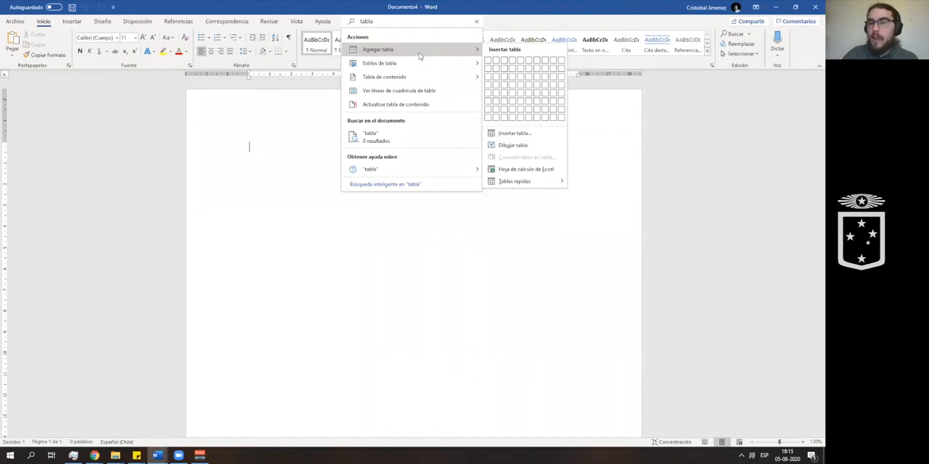
pyautogui.moveTo(422, 81)
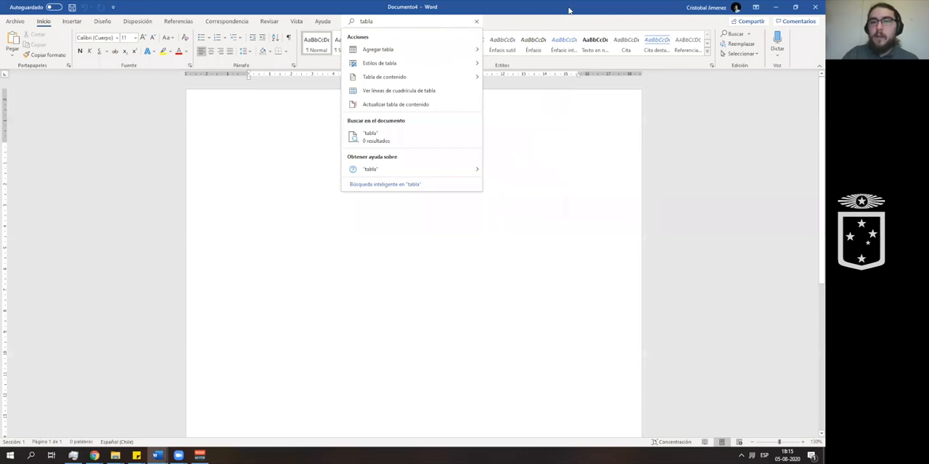
pyautogui.click(304, 84)
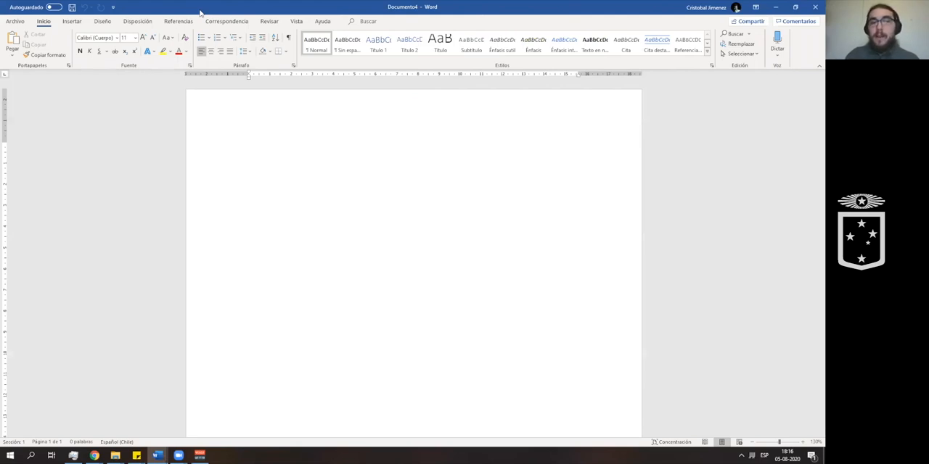
pyautogui.click(137, 21)
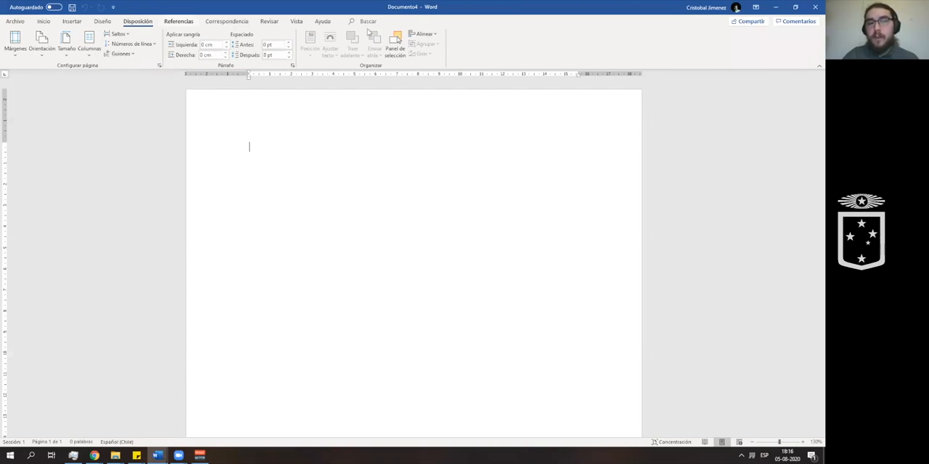
pyautogui.click(43, 22)
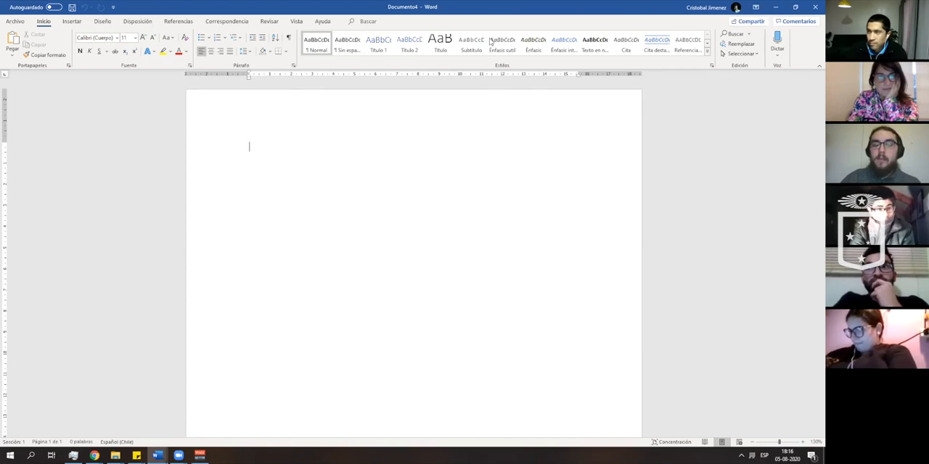
# - Find the program options by searching the commands for "opcio" and show the settings for saving documents
pyautogui.click(369, 22)
pyautogui.write('opcio')
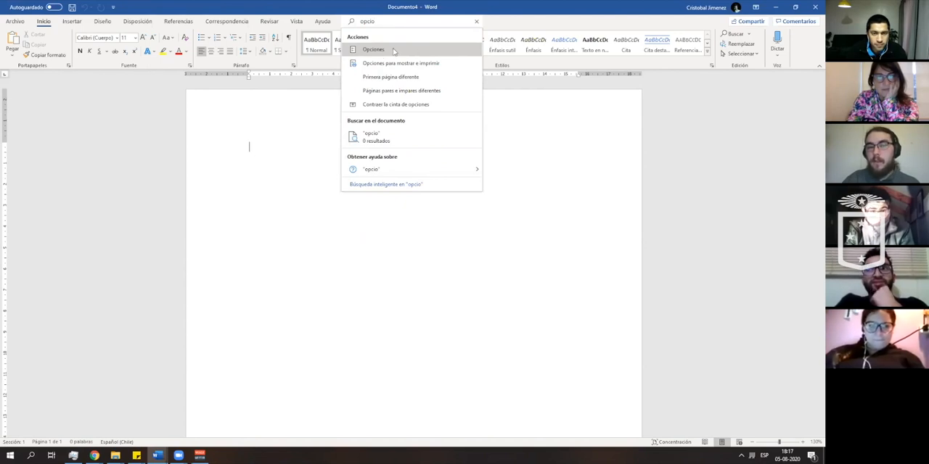
pyautogui.click(393, 49)
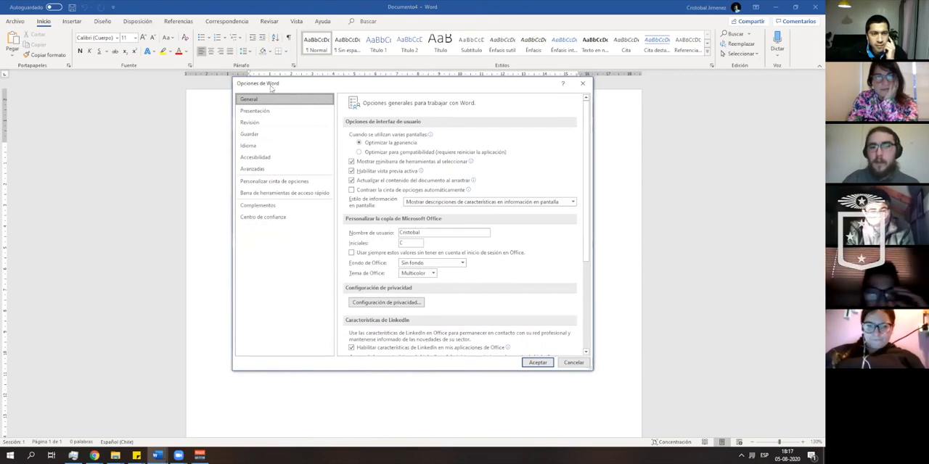
pyautogui.click(268, 138)
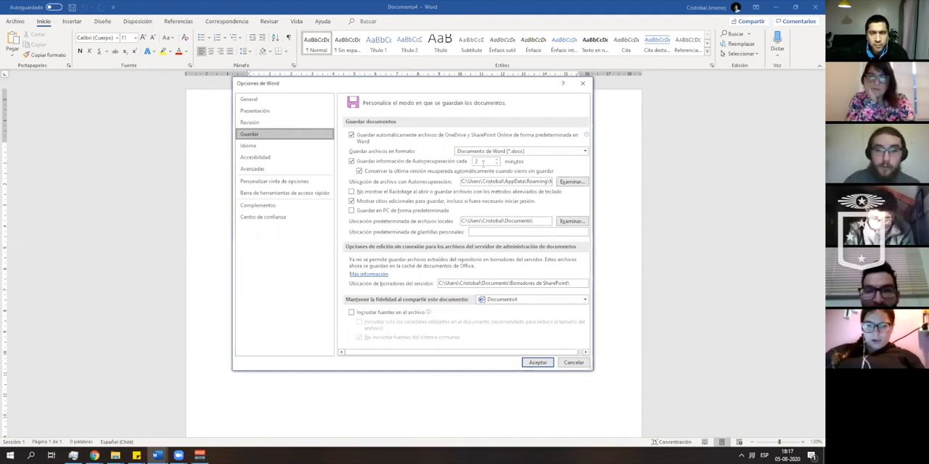
# - Try an AutoRecover save interval of 5 minutes and close the options without keeping the change
pyautogui.moveTo(482, 163); pyautogui.dragTo(476, 162)
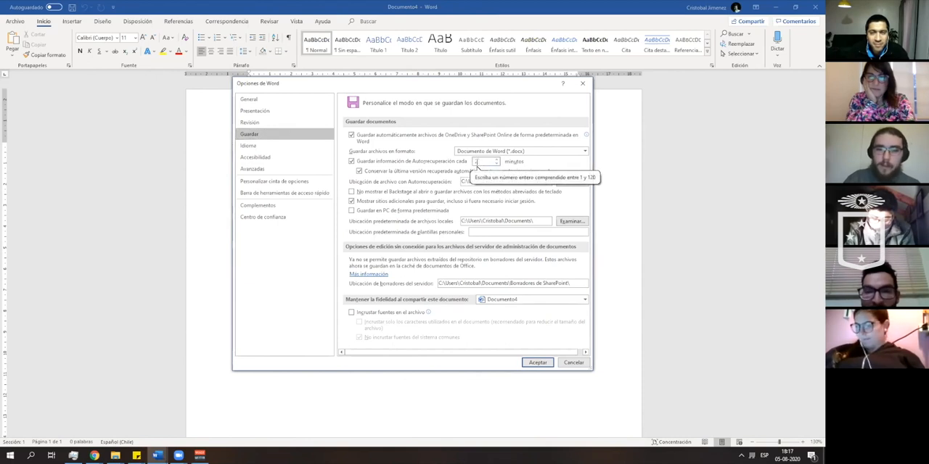
pyautogui.write('1')
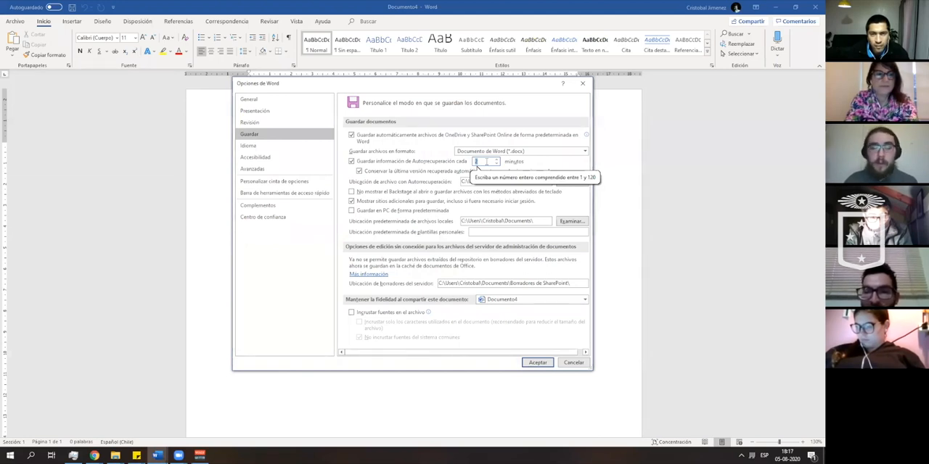
pyautogui.write('5')
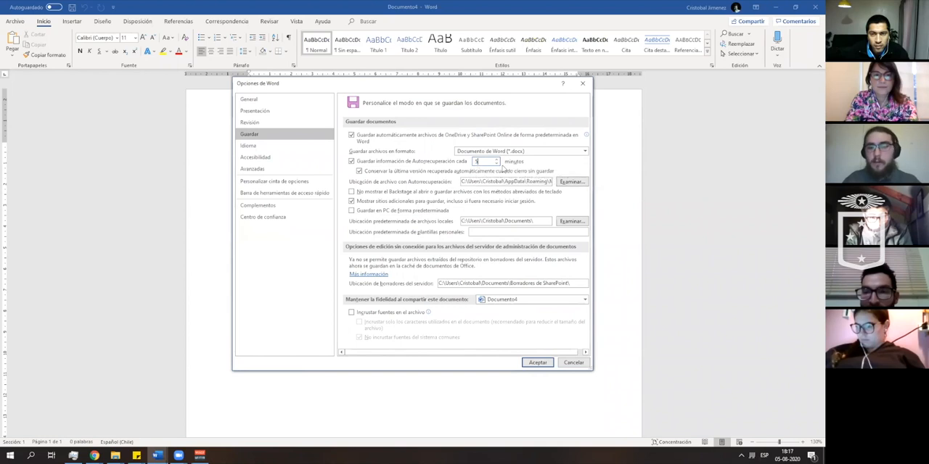
pyautogui.click(497, 164)
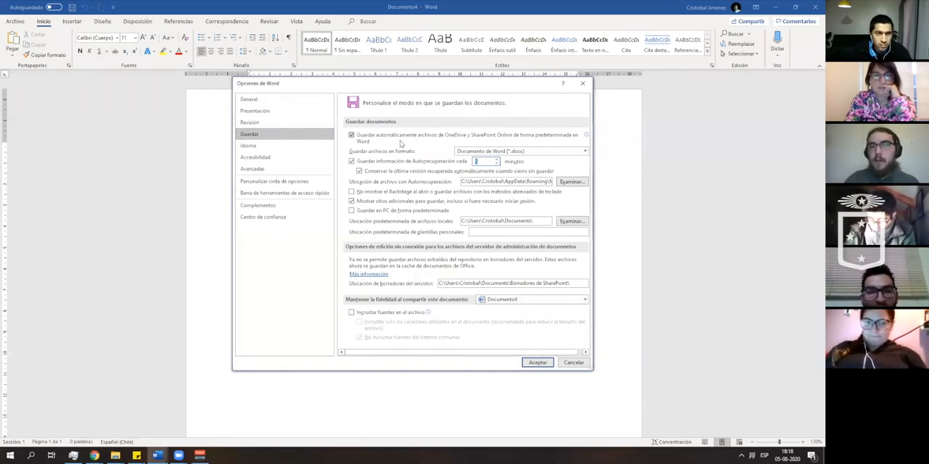
pyautogui.click(573, 363)
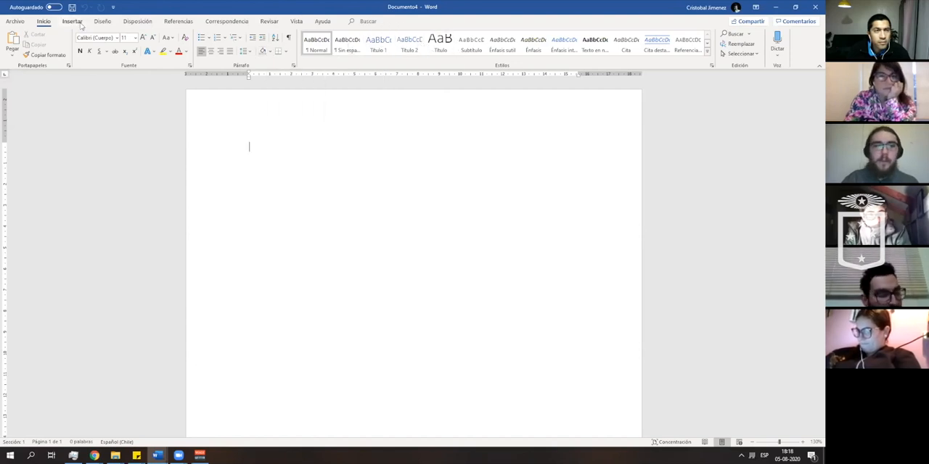
# - Insert the 3D model Pirámide.3mf from the Objetos 3D folder into the blank document
pyautogui.click(78, 21)
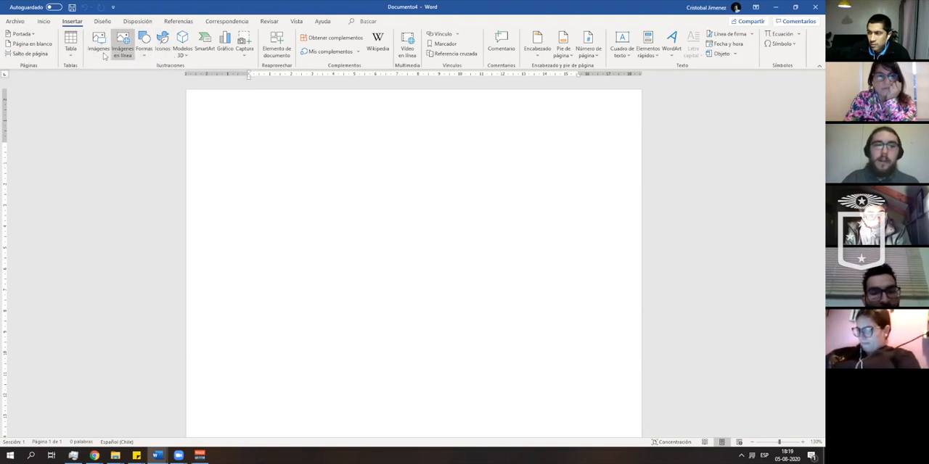
pyautogui.click(185, 58)
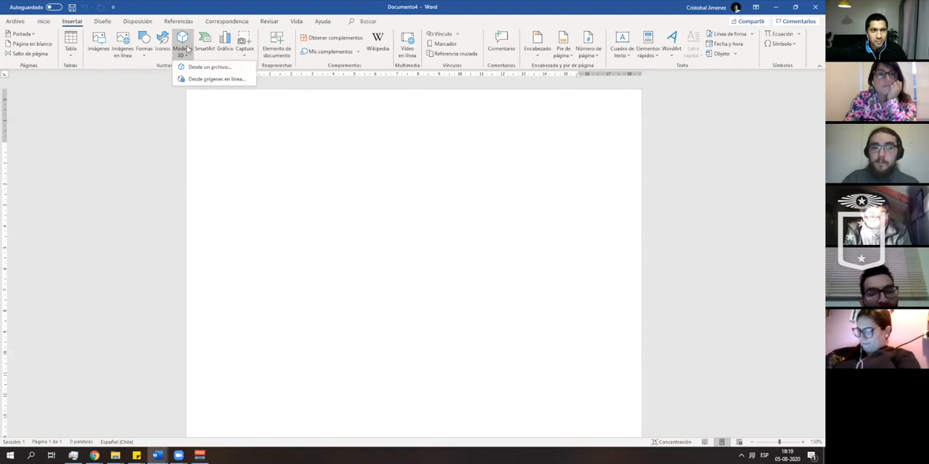
pyautogui.click(204, 67)
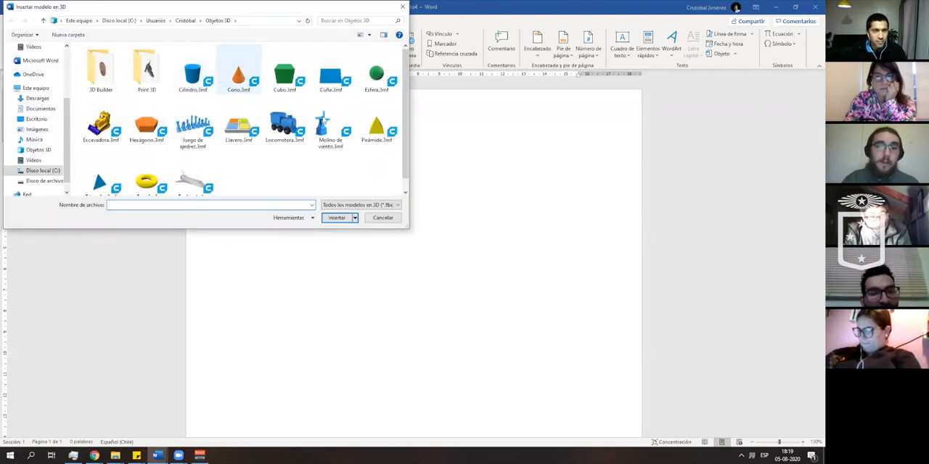
pyautogui.doubleClick(375, 127)
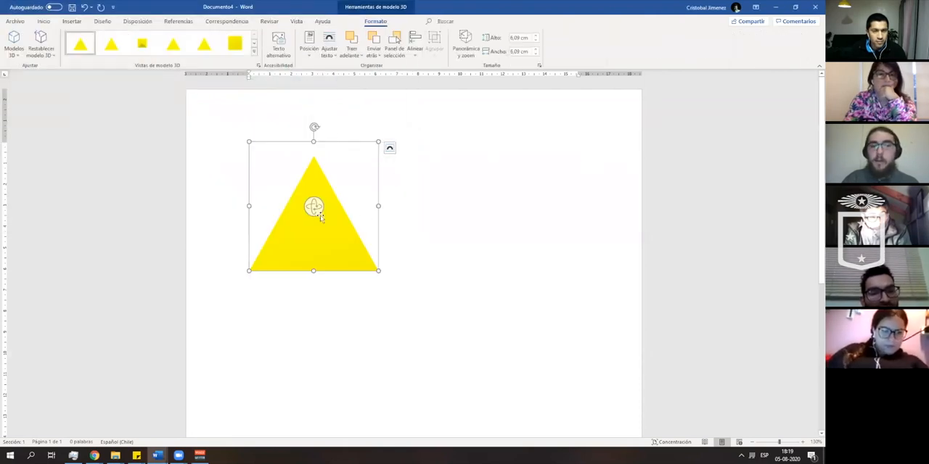
# - Rotate the pyramid to the preset view from above and place a copy of it beside the original
pyautogui.moveTo(312, 208); pyautogui.dragTo(356, 245)
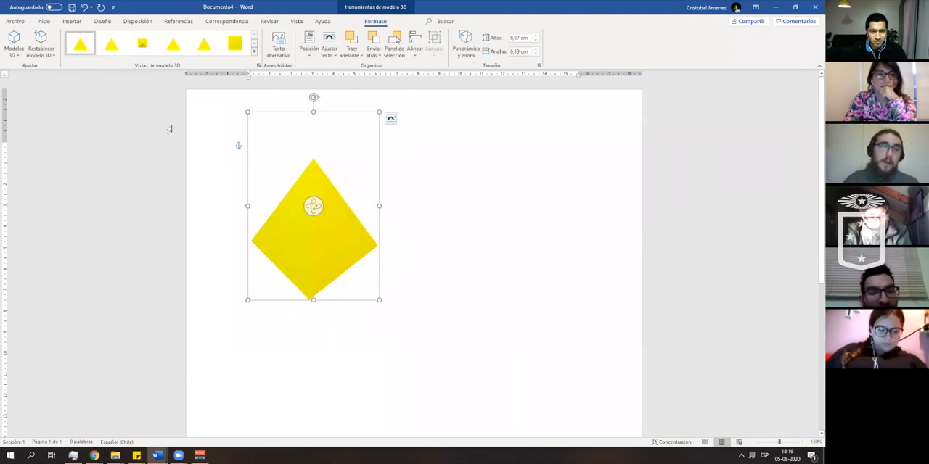
pyautogui.click(142, 45)
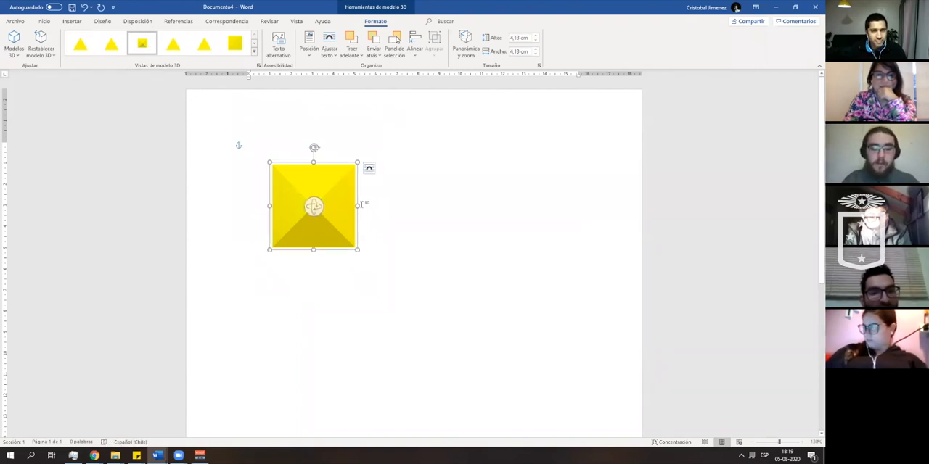
pyautogui.hotkey('ctrl', 'v')
pyautogui.moveTo(339, 222); pyautogui.dragTo(449, 217)
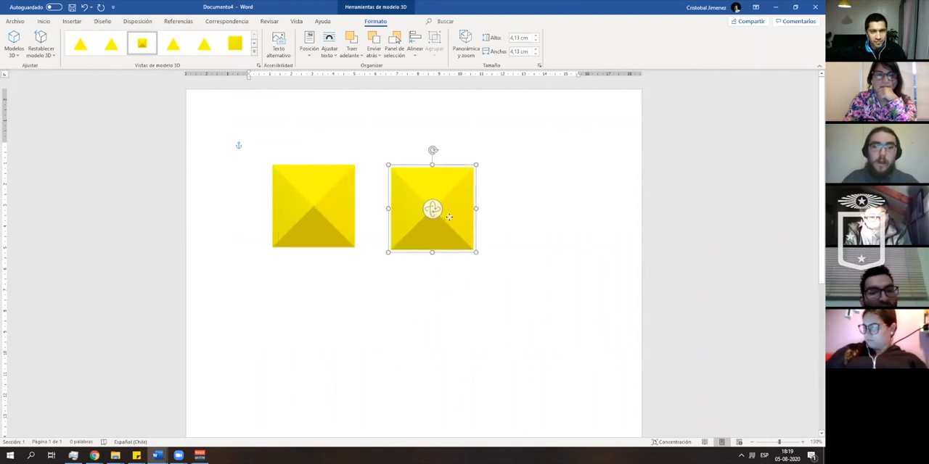
# - Try the front, square base and angled preset views on the copied pyramid and rotate it slightly freehand
pyautogui.click(173, 45)
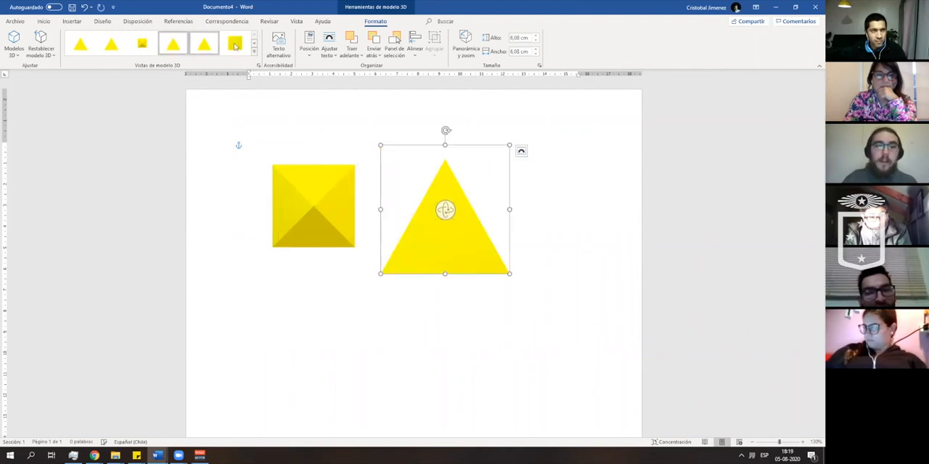
pyautogui.click(235, 46)
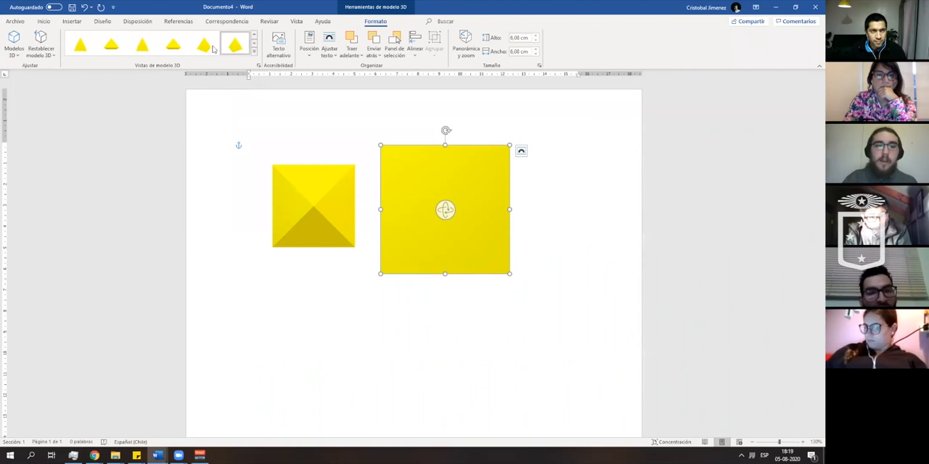
pyautogui.click(235, 46)
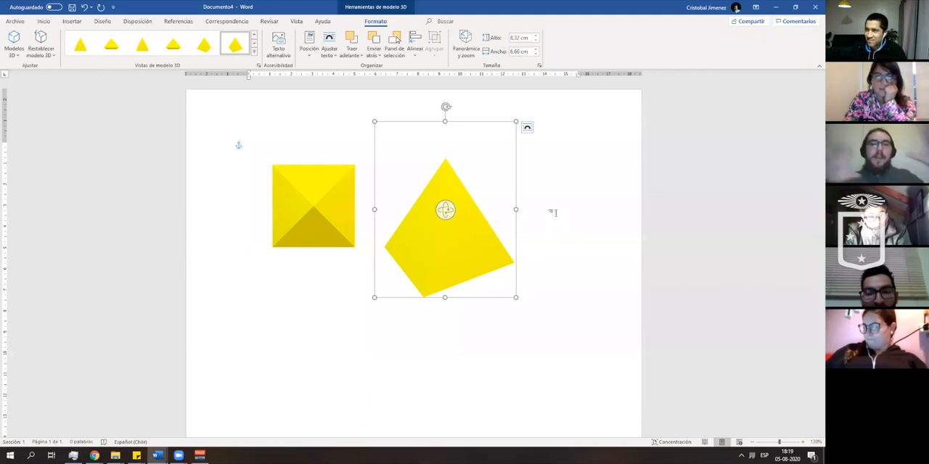
pyautogui.moveTo(445, 209); pyautogui.dragTo(454, 232)
# - Delete both pyramid models from the page
pyautogui.click(338, 226)
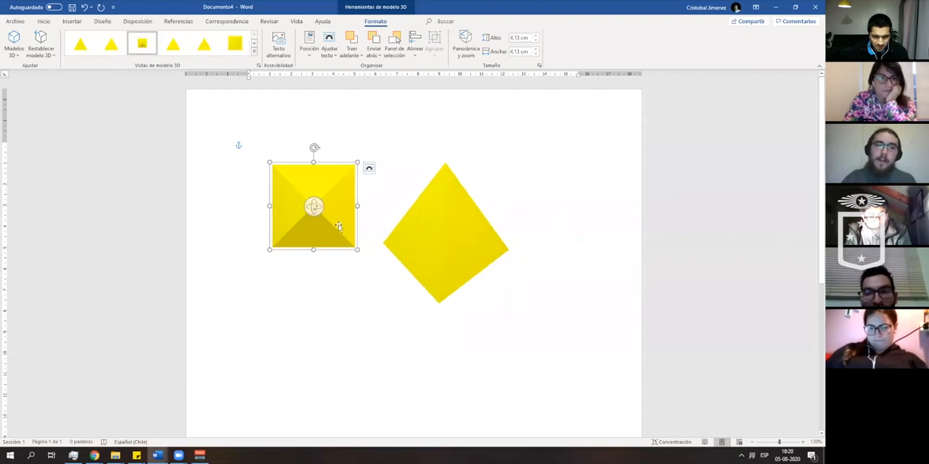
pyautogui.click(415, 241)
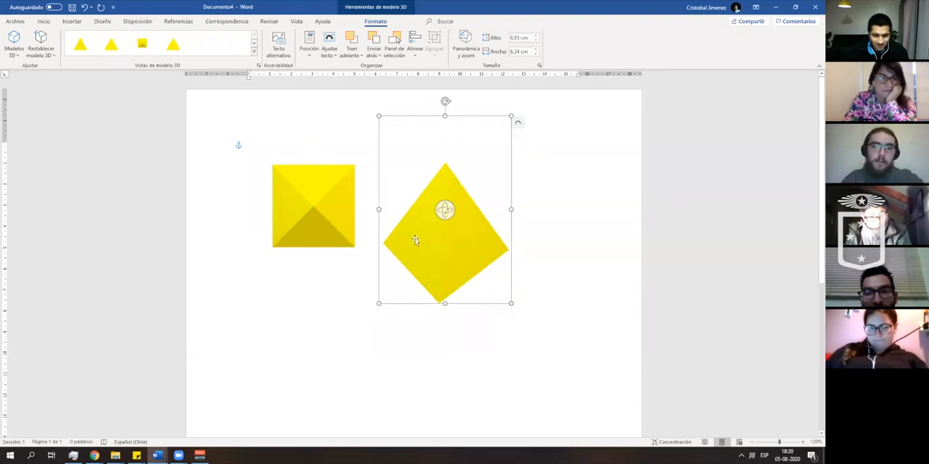
pyautogui.press('Delete')
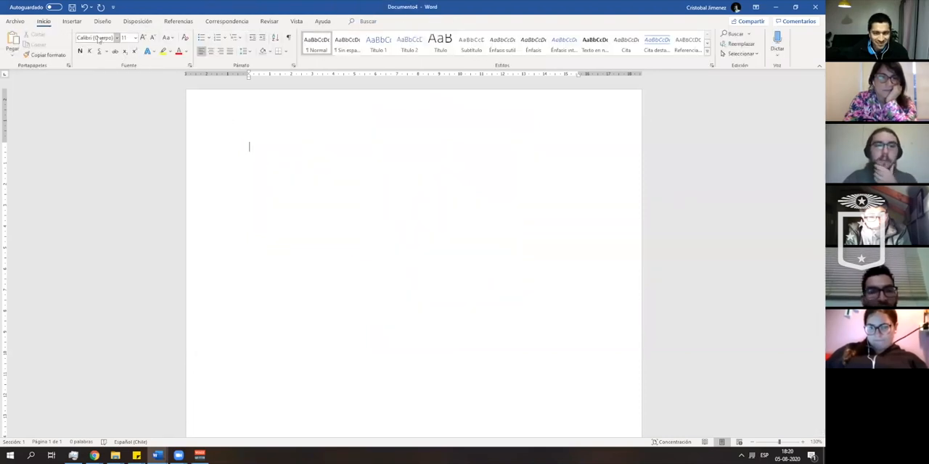
# - Look at the open windows and clipping option available for inserting a screenshot
pyautogui.click(72, 21)
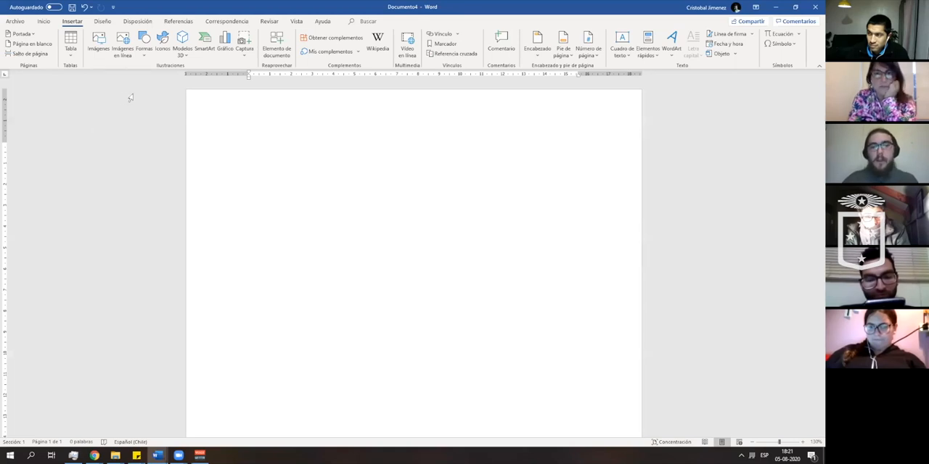
pyautogui.click(245, 57)
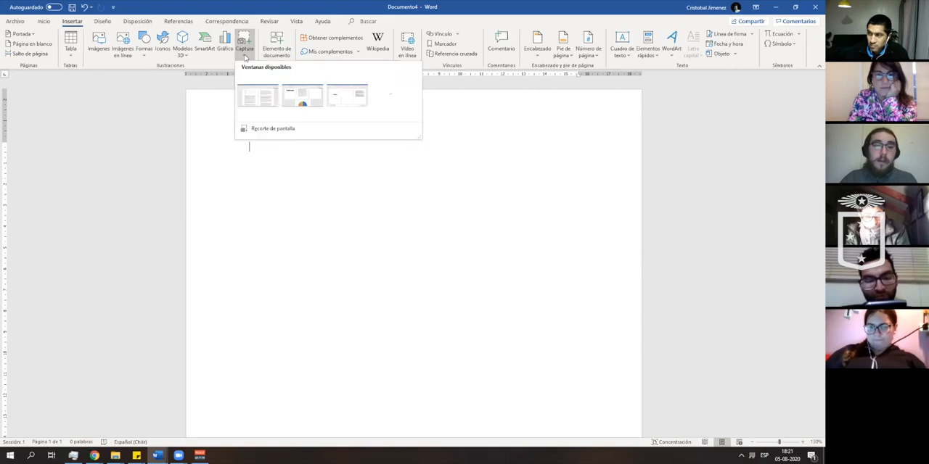
pyautogui.click(227, 109)
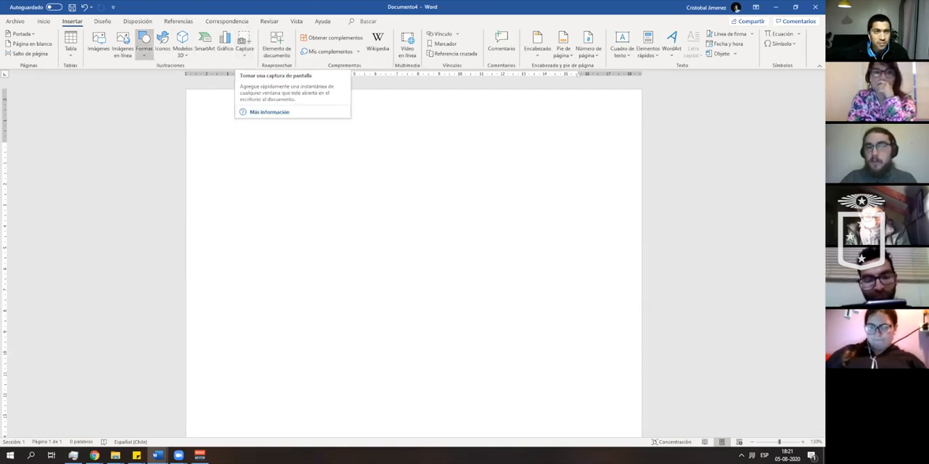
# - Look through the page colour choices and the preset watermarks without applying any
pyautogui.click(102, 21)
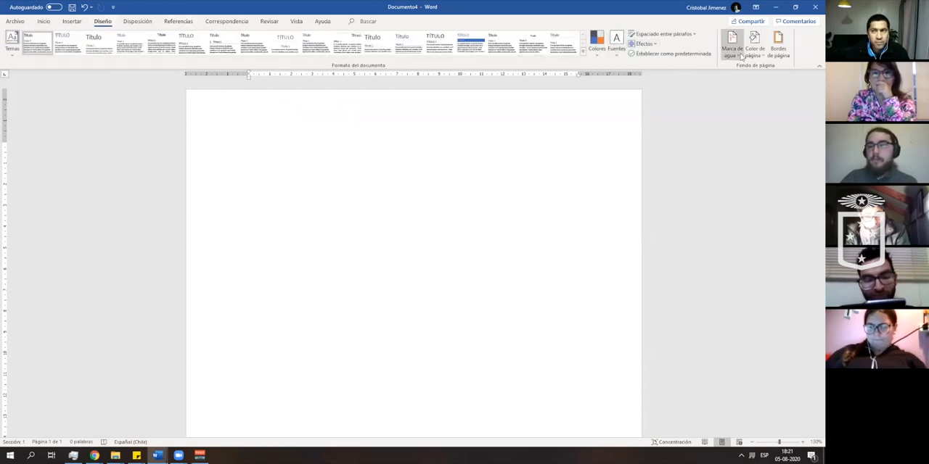
pyautogui.click(747, 56)
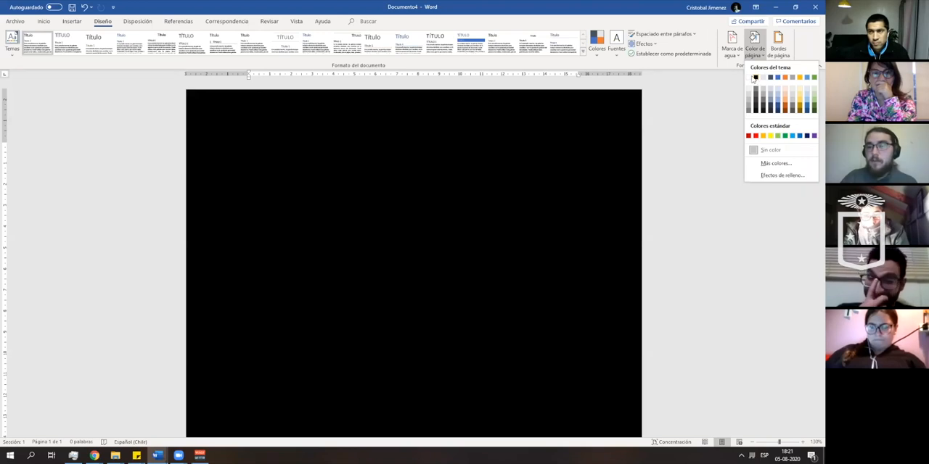
pyautogui.click(732, 43)
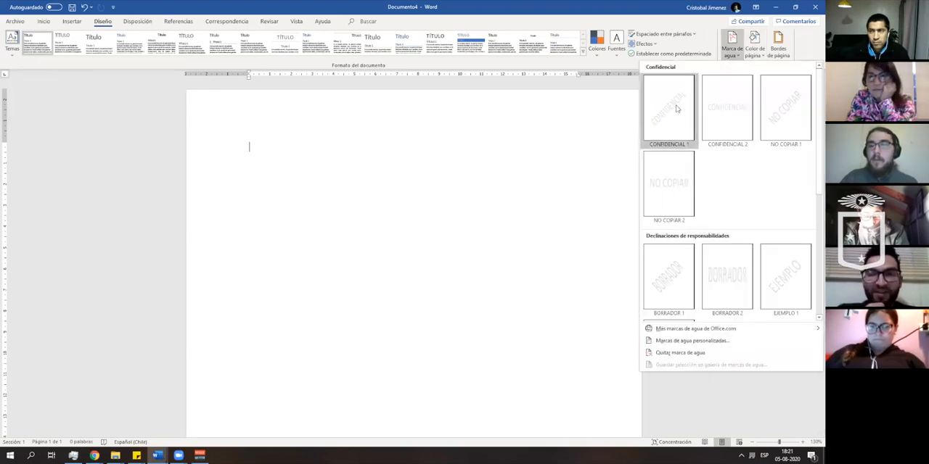
pyautogui.click(735, 52)
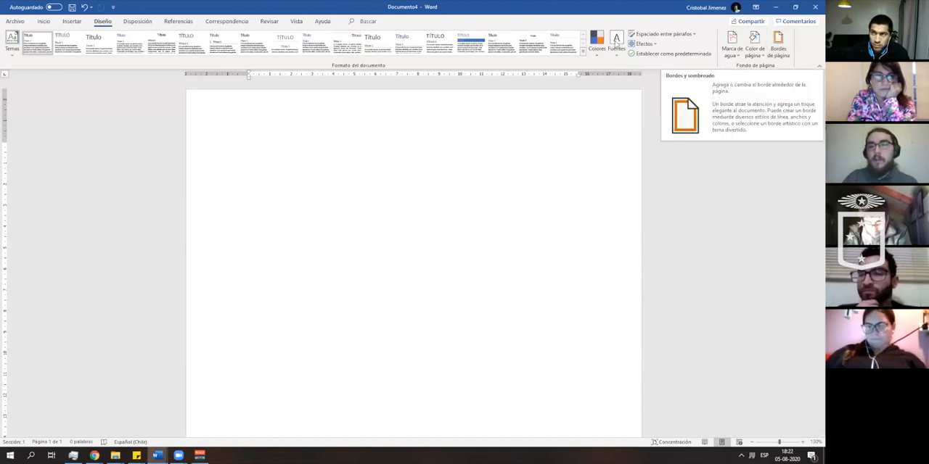
# - Look through the page layout, references, mailings, review and view commands without applying any
pyautogui.click(139, 22)
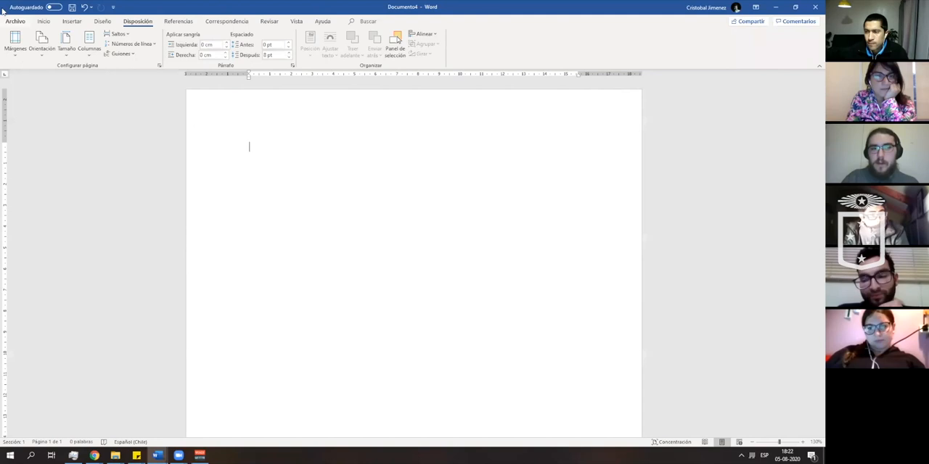
pyautogui.click(179, 21)
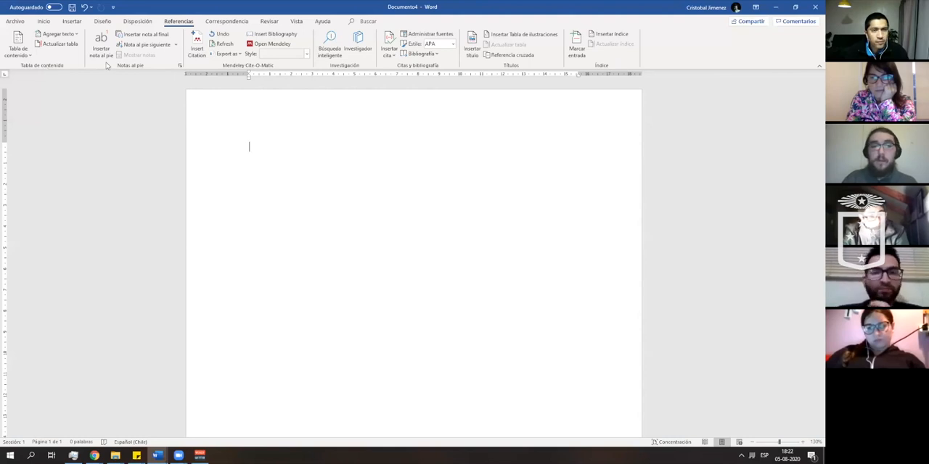
pyautogui.click(234, 21)
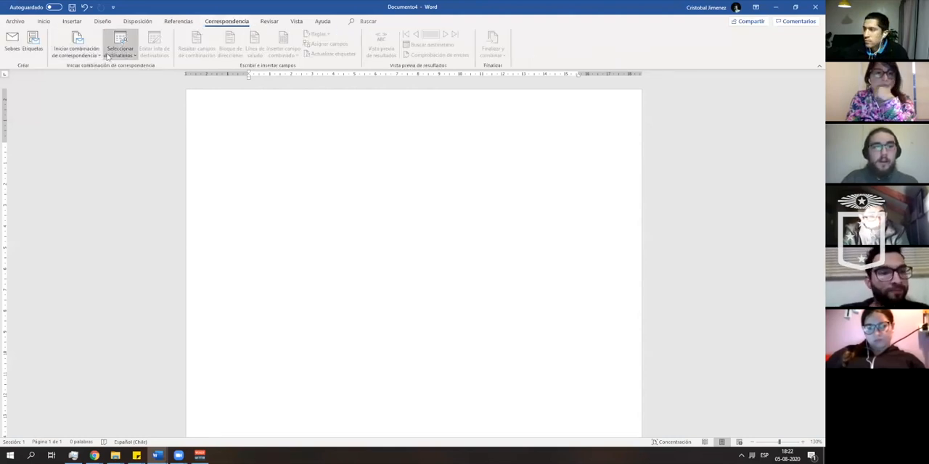
pyautogui.click(269, 21)
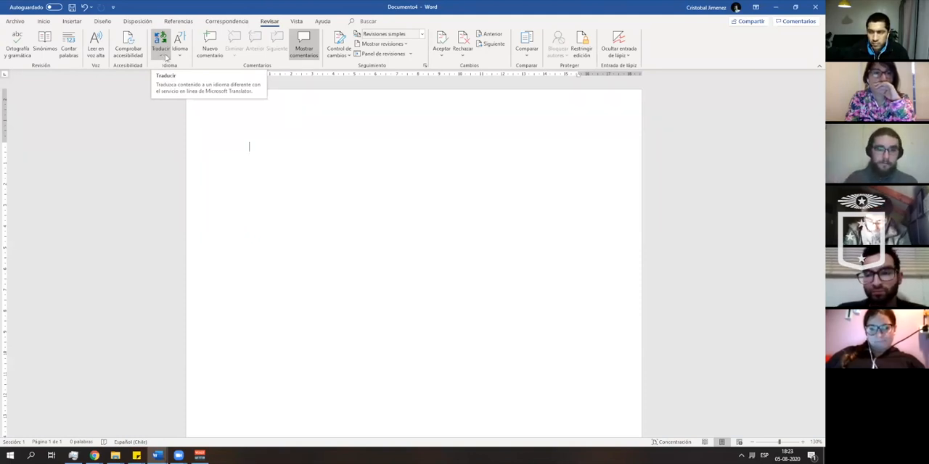
pyautogui.click(297, 23)
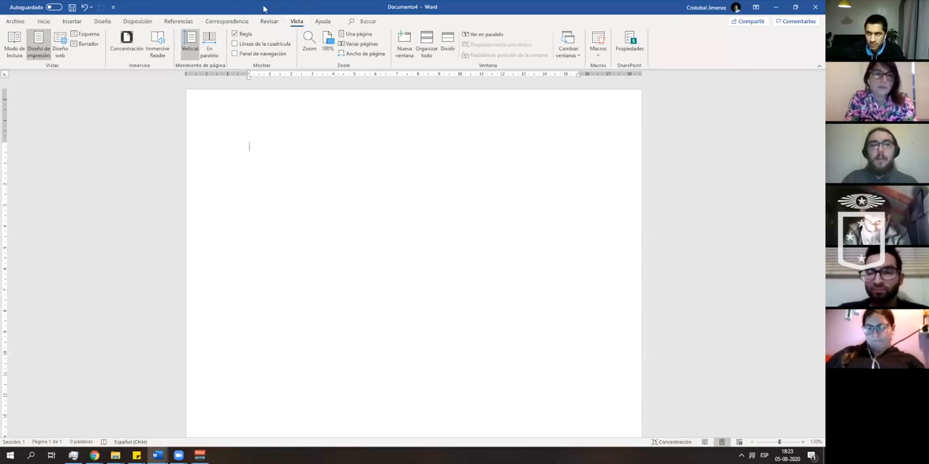
# - Apply the Office 2007 - 2010 colour set to the document theme
pyautogui.click(135, 22)
pyautogui.click(106, 23)
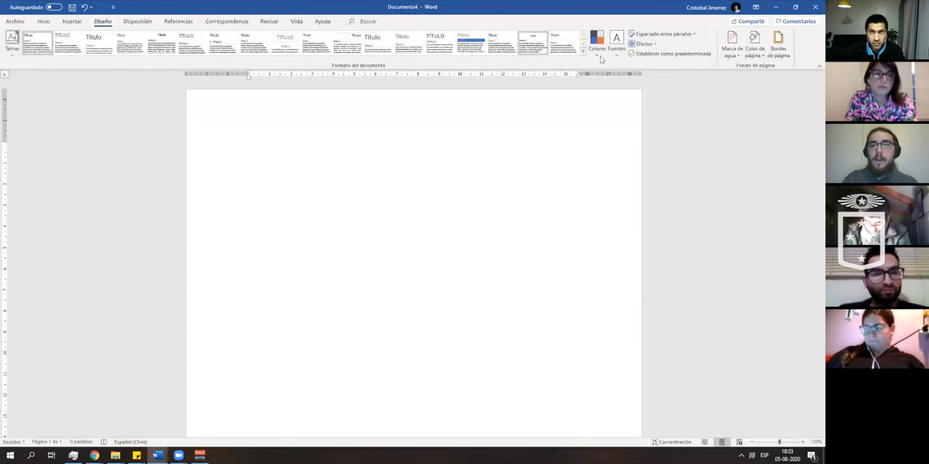
pyautogui.click(598, 57)
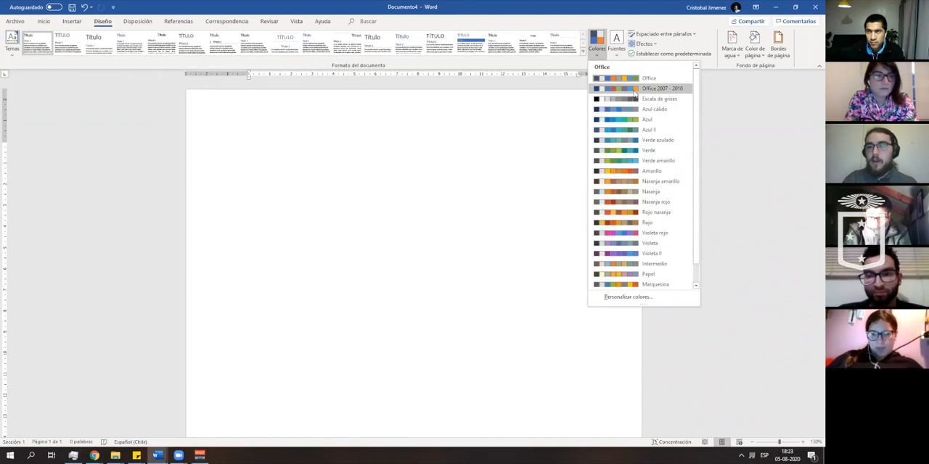
pyautogui.click(629, 89)
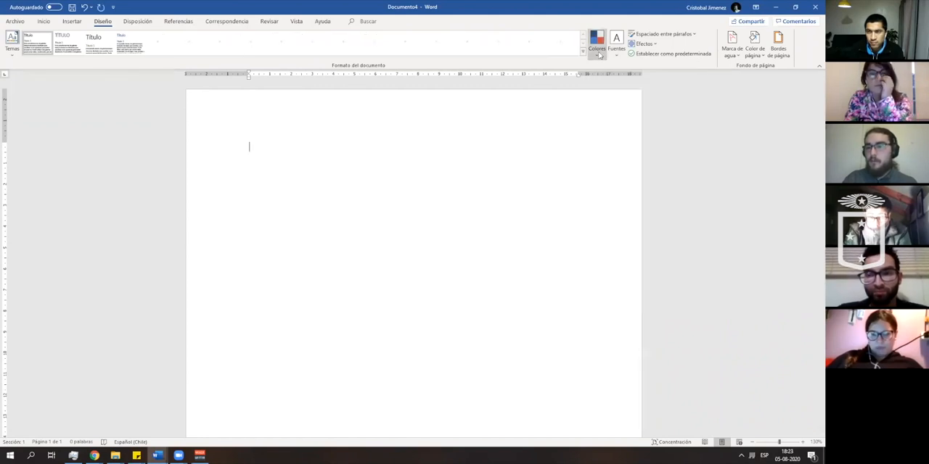
# - Start a new custom theme colour set and name it Prueba 1
pyautogui.click(596, 44)
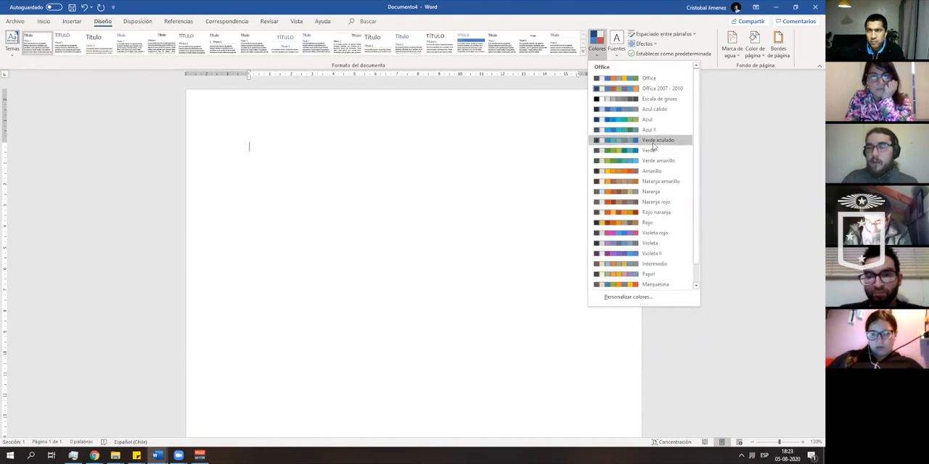
pyautogui.click(628, 297)
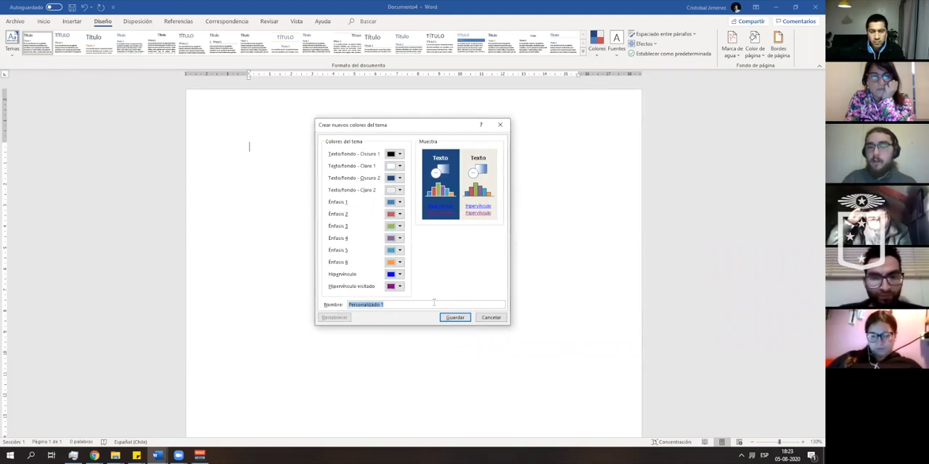
pyautogui.write('Prueba')
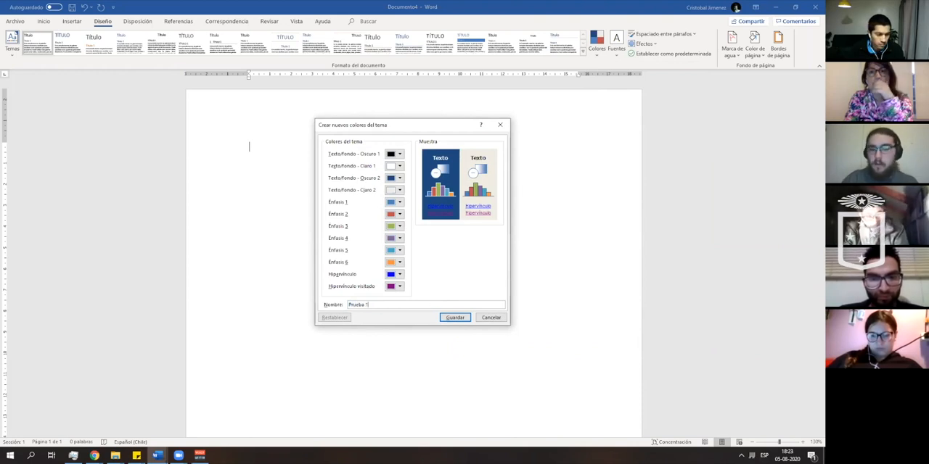
# - Set text/background Dark 1 to dark blue, Light 1 to pale pink, Dark 2 to orange and Light 2 to white, and save the set
pyautogui.click(398, 156)
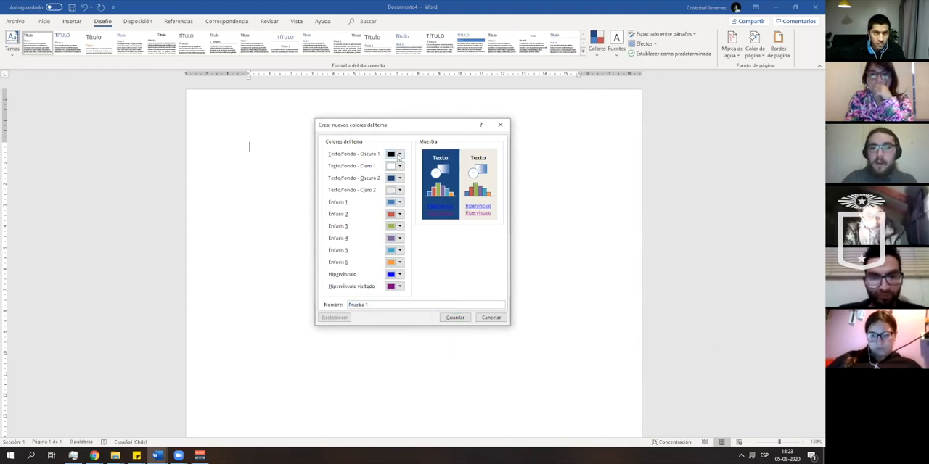
pyautogui.click(404, 186)
pyautogui.click(400, 166)
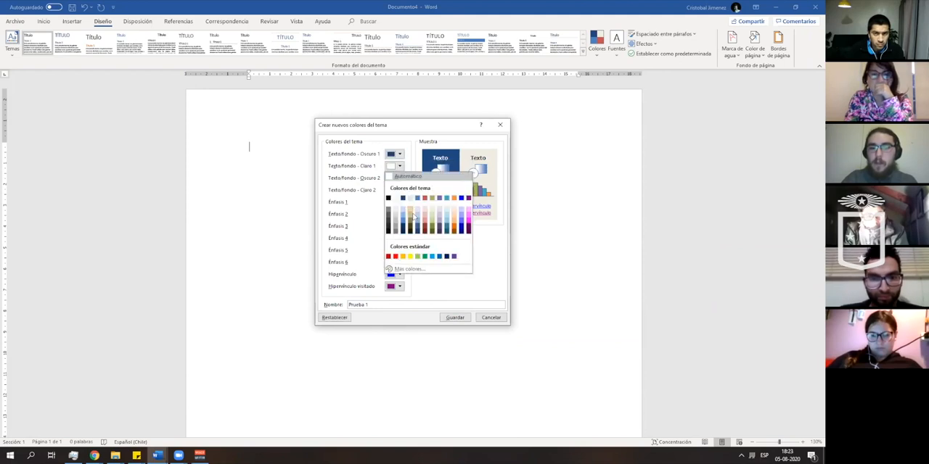
pyautogui.click(423, 216)
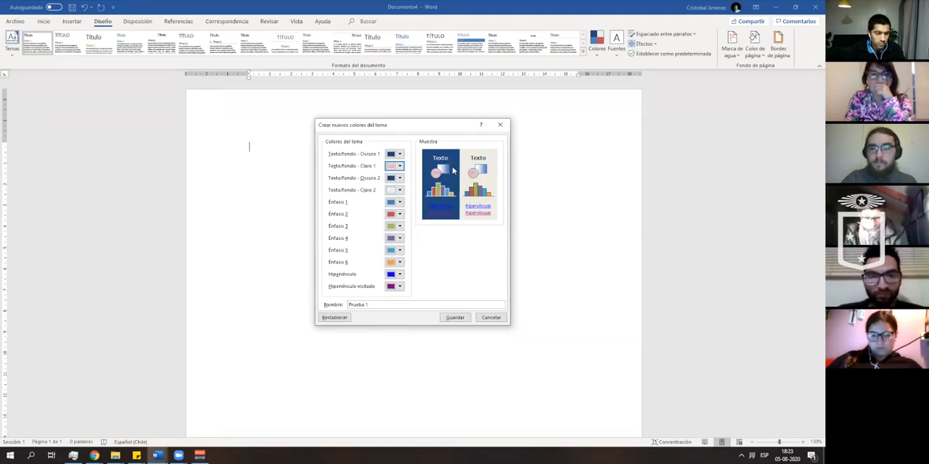
pyautogui.click(399, 178)
pyautogui.click(454, 201)
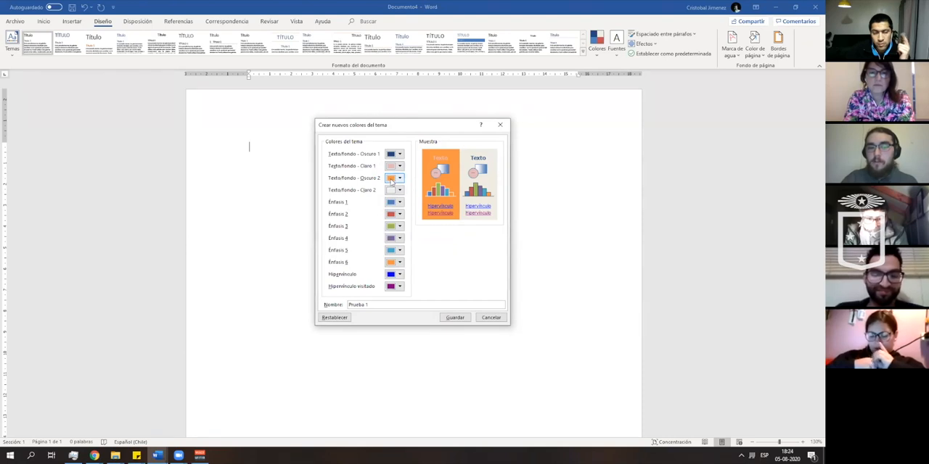
pyautogui.click(399, 190)
pyautogui.click(393, 210)
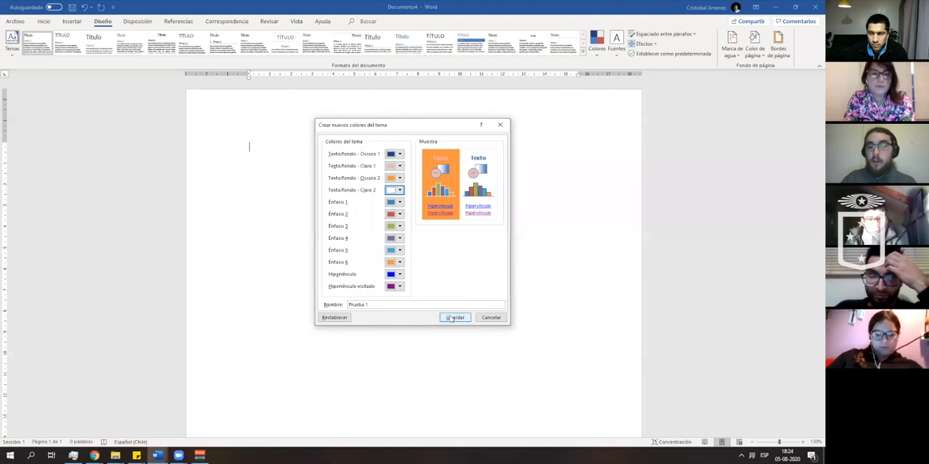
pyautogui.click(447, 322)
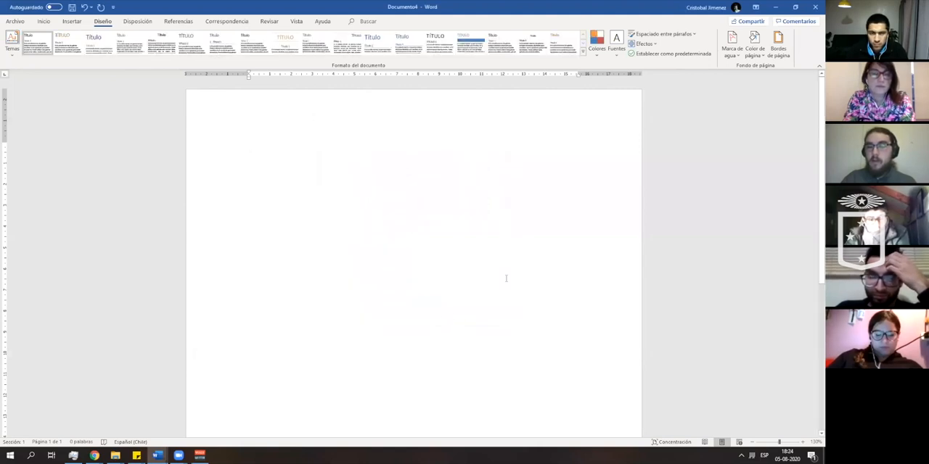
# - Look through the theme colour list for the saved custom set Prueba 1
pyautogui.click(598, 52)
pyautogui.scroll(-1, 666, 231)
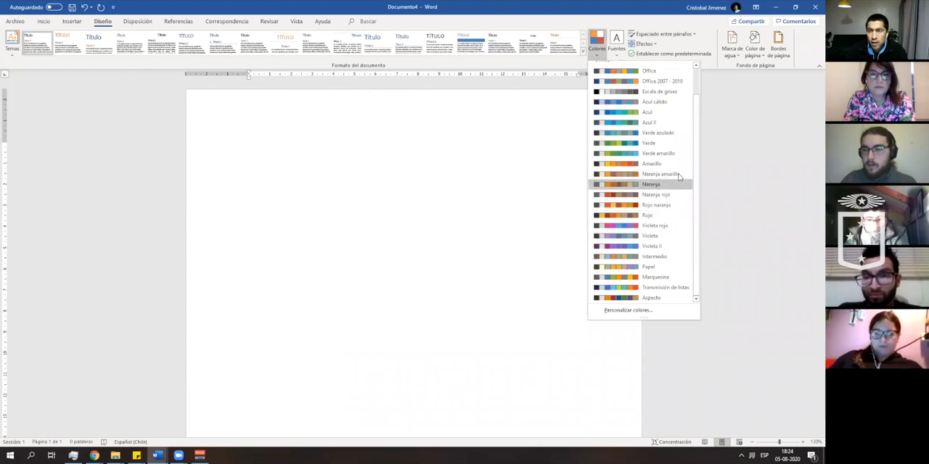
pyautogui.scroll(1, 677, 182)
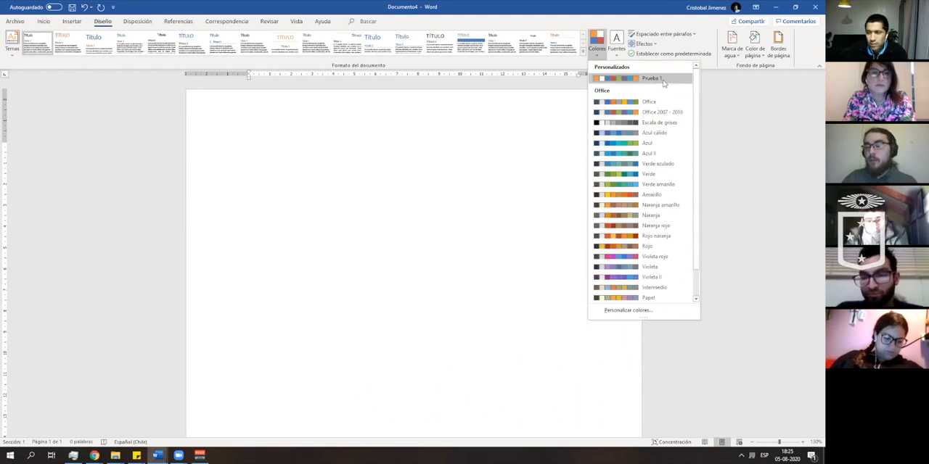
# - Check in a new blank document whether the custom Prueba 1 colours are offered, and close that document
pyautogui.click(14, 21)
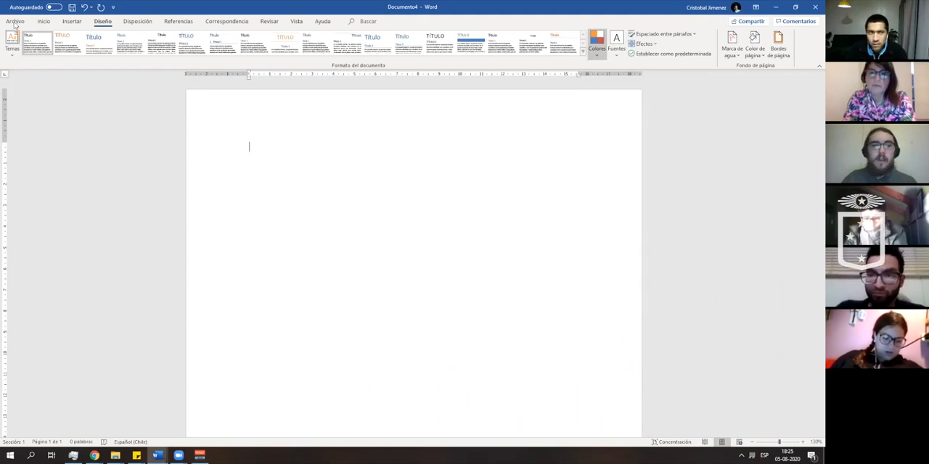
pyautogui.click(29, 64)
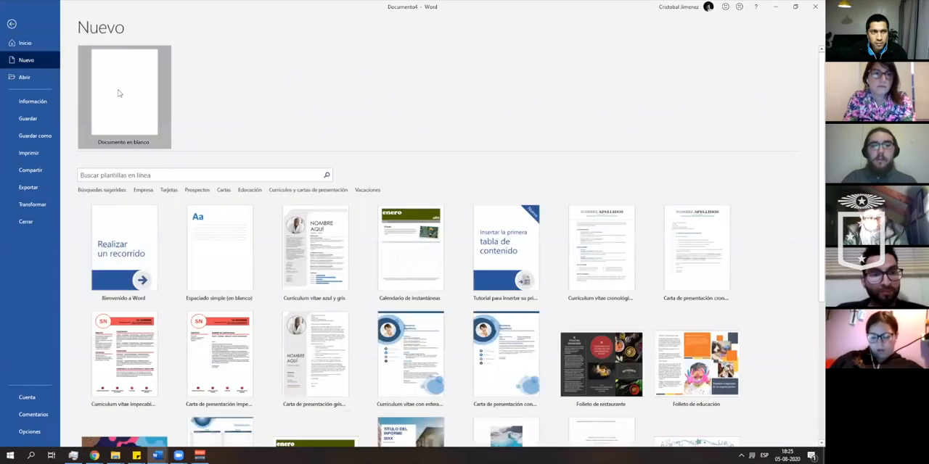
pyautogui.click(118, 91)
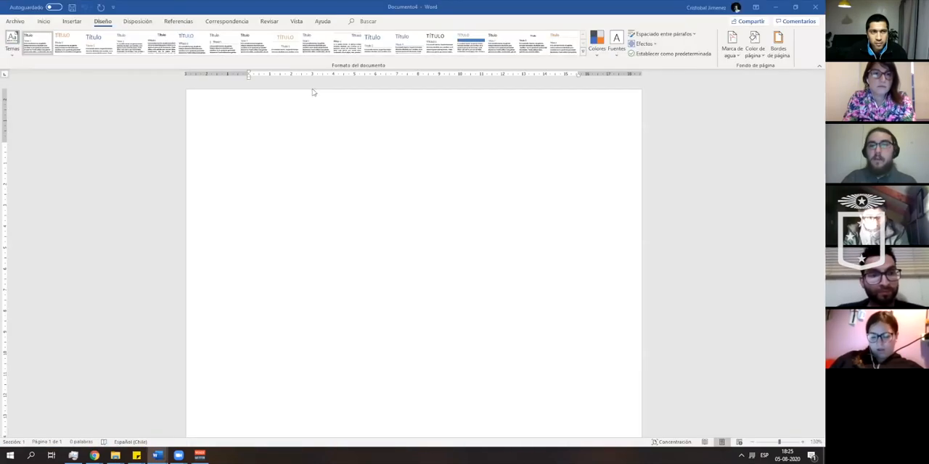
pyautogui.click(103, 21)
pyautogui.click(596, 44)
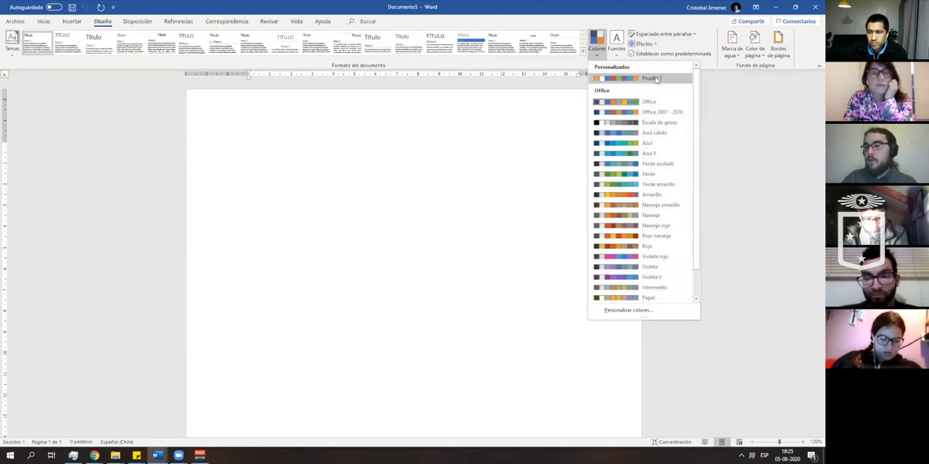
pyautogui.click(815, 8)
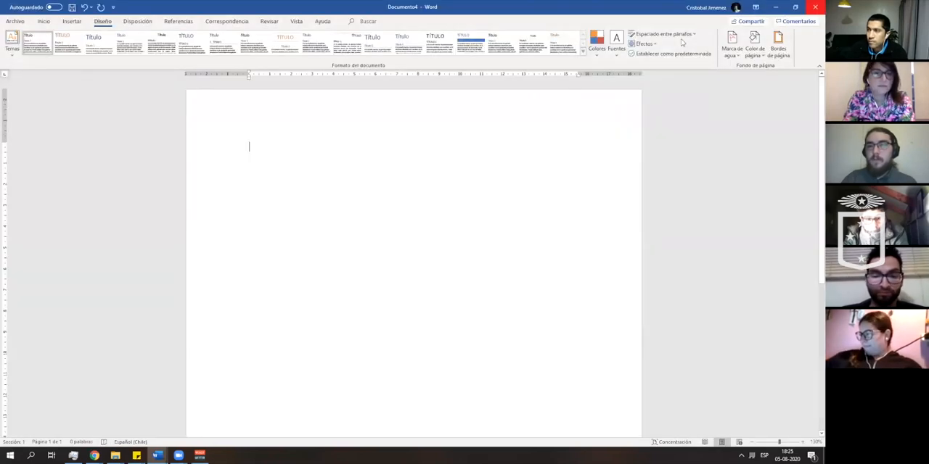
# - View the document in reading mode and return to the editing view
pyautogui.click(43, 26)
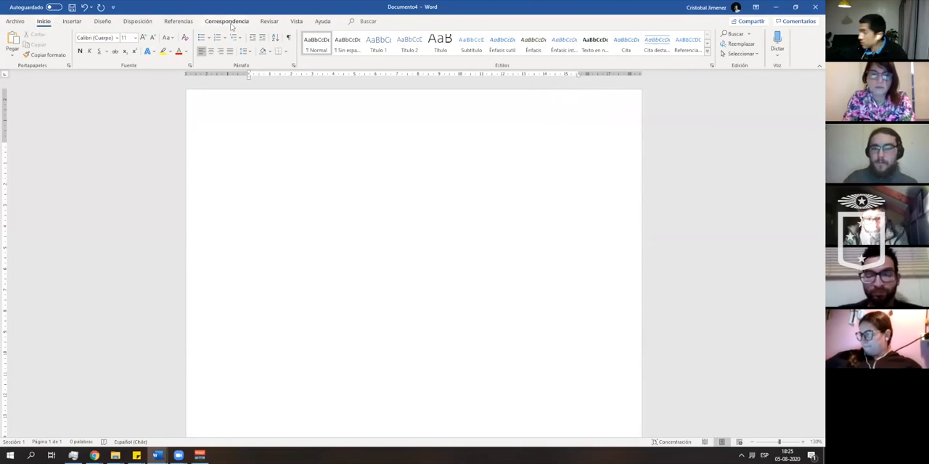
pyautogui.click(296, 22)
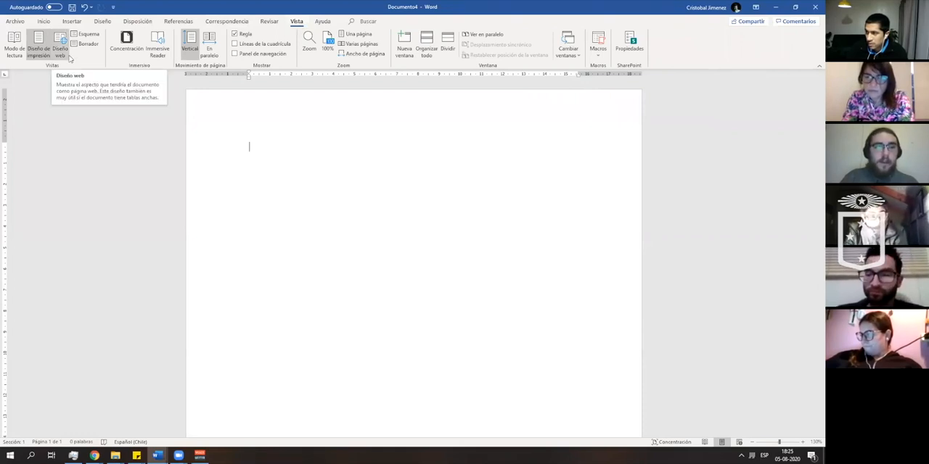
pyautogui.click(15, 61)
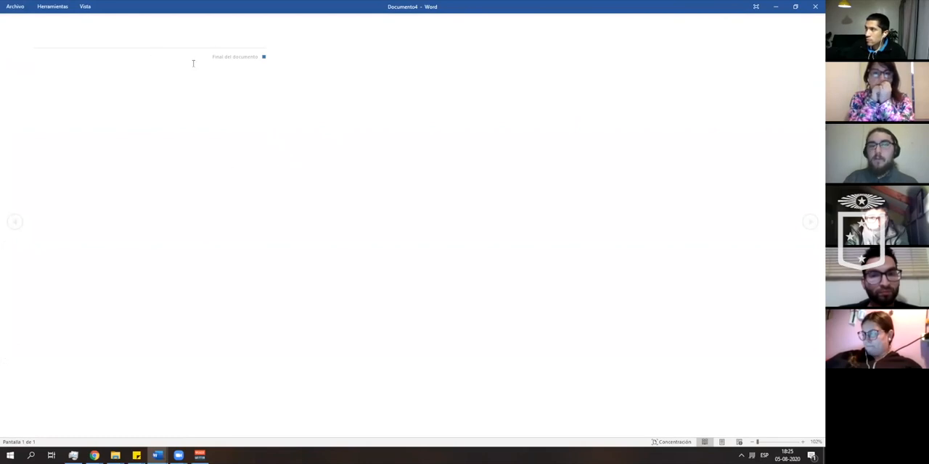
pyautogui.click(86, 7)
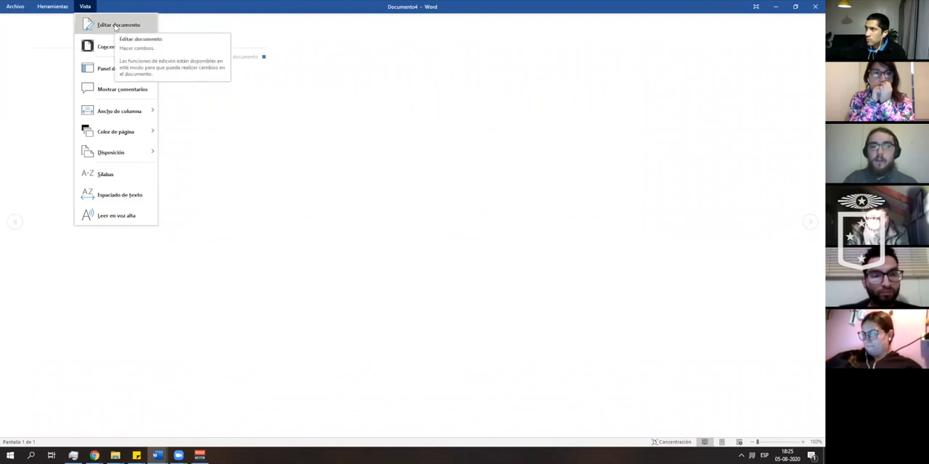
pyautogui.click(116, 26)
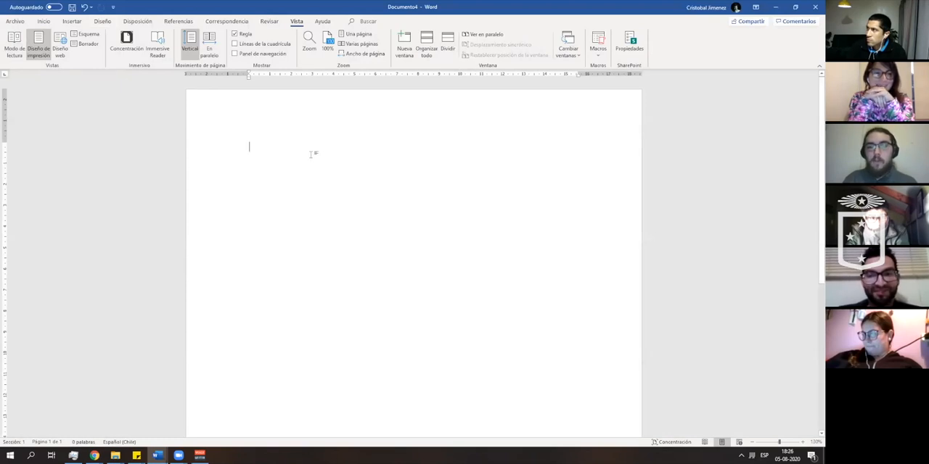
# - Insert the white space shuttle 3D model from a file on the computer and select it on the page
pyautogui.click(44, 21)
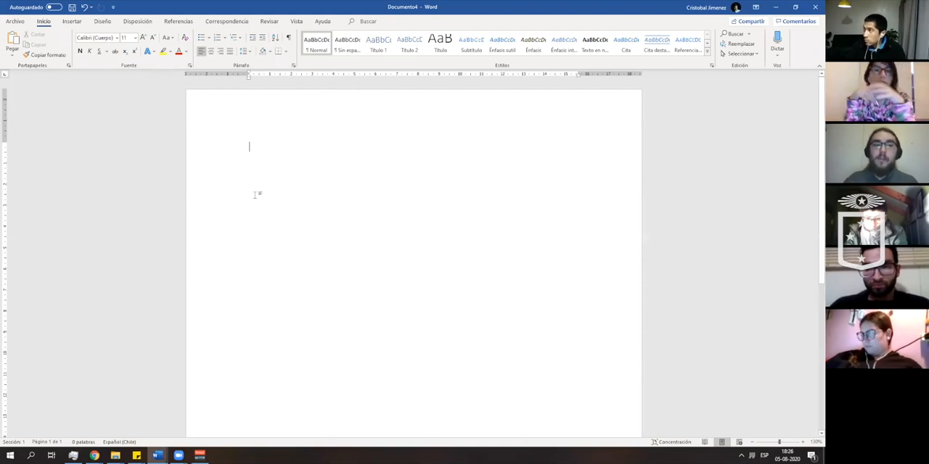
pyautogui.click(72, 21)
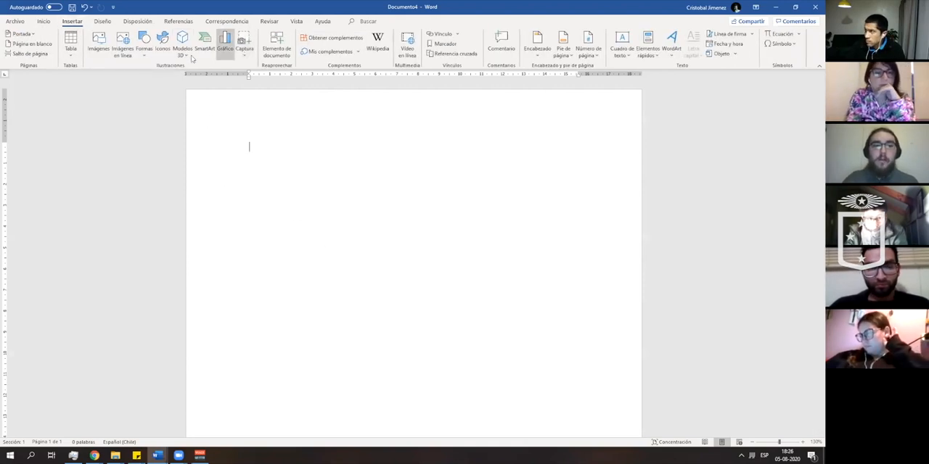
pyautogui.click(182, 53)
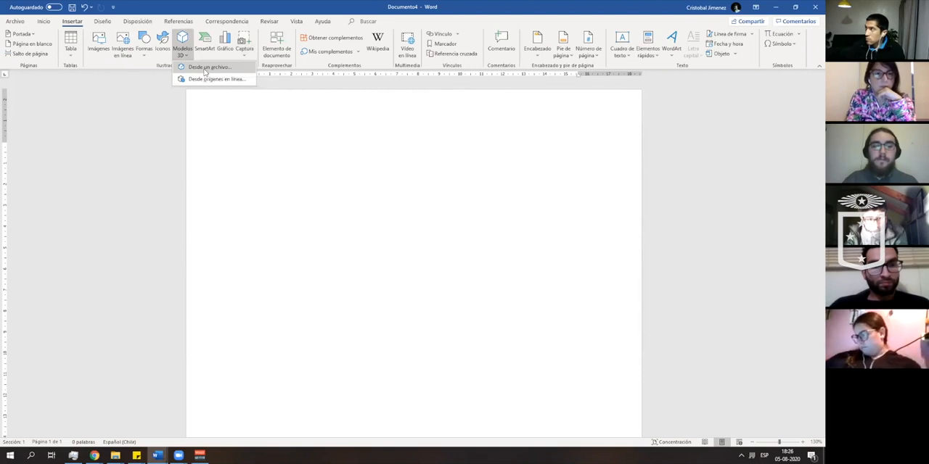
pyautogui.click(206, 67)
pyautogui.doubleClick(192, 182)
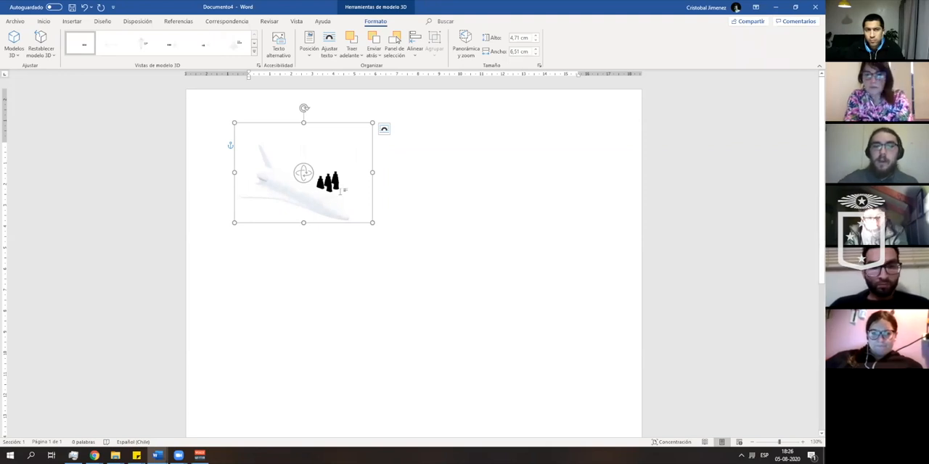
pyautogui.click(479, 232)
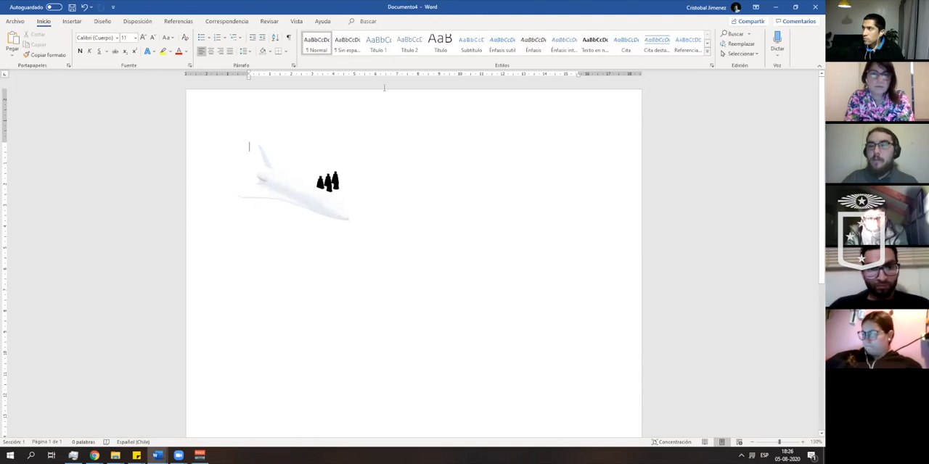
pyautogui.click(296, 188)
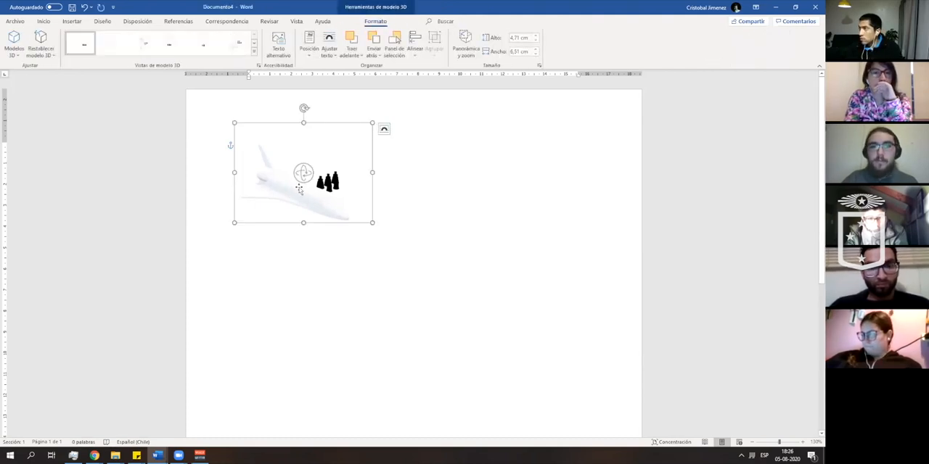
# - Delete the space shuttle 3D model and set the page margins to the Estrecho preset
pyautogui.press('Delete')
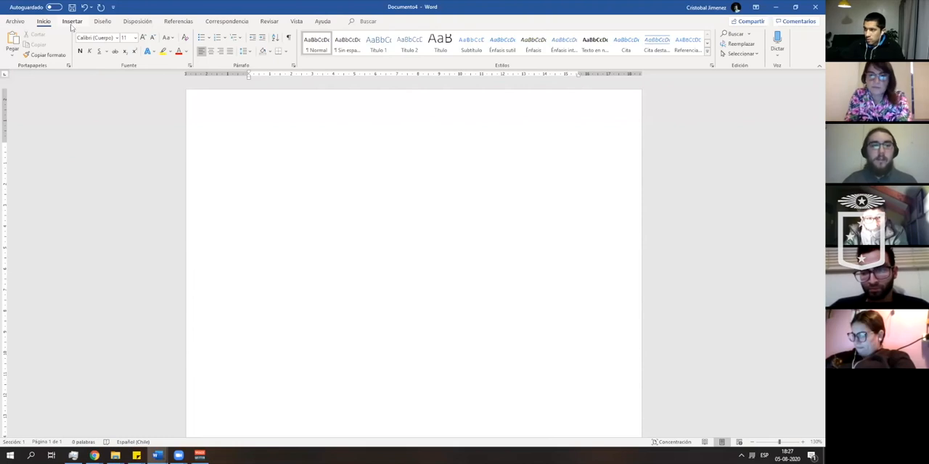
pyautogui.click(142, 22)
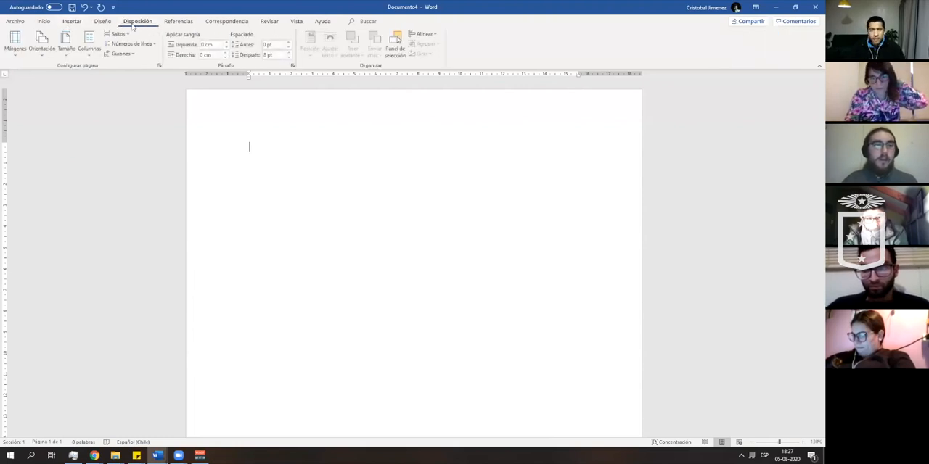
pyautogui.click(16, 57)
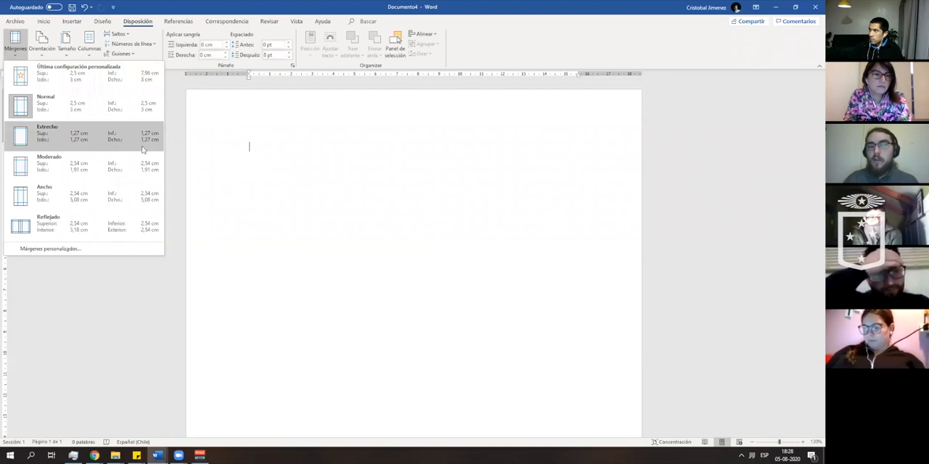
pyautogui.click(98, 139)
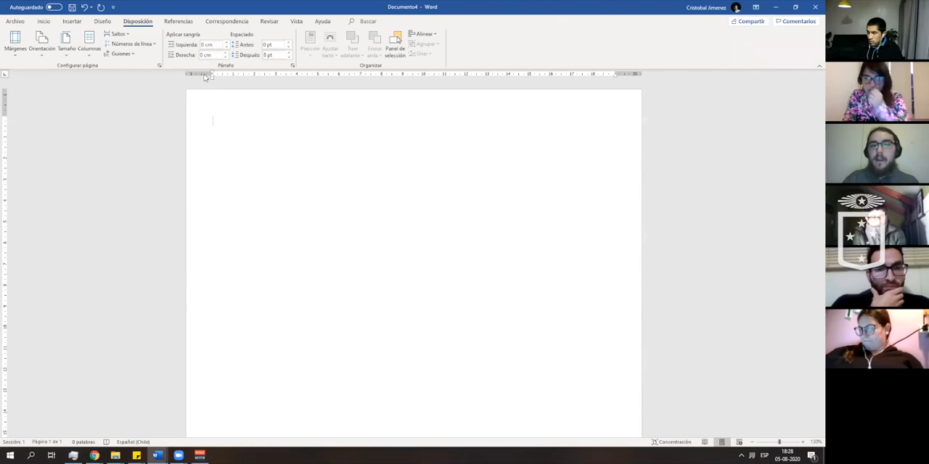
# - Try the ruler's indent markers on two short lines of sample text and delete the text
pyautogui.moveTo(213, 78)
pyautogui.mouseDown()
pyautogui.moveTo(229, 79)
pyautogui.moveTo(212, 78)
pyautogui.mouseUp()
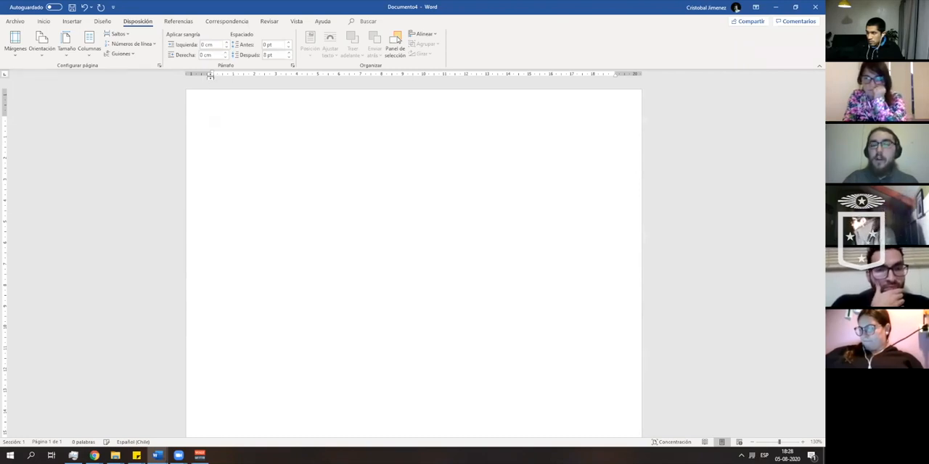
pyautogui.write('Fgerfgerfger')
pyautogui.press('Return')
pyautogui.write('ergergergge')
pyautogui.click(214, 140)
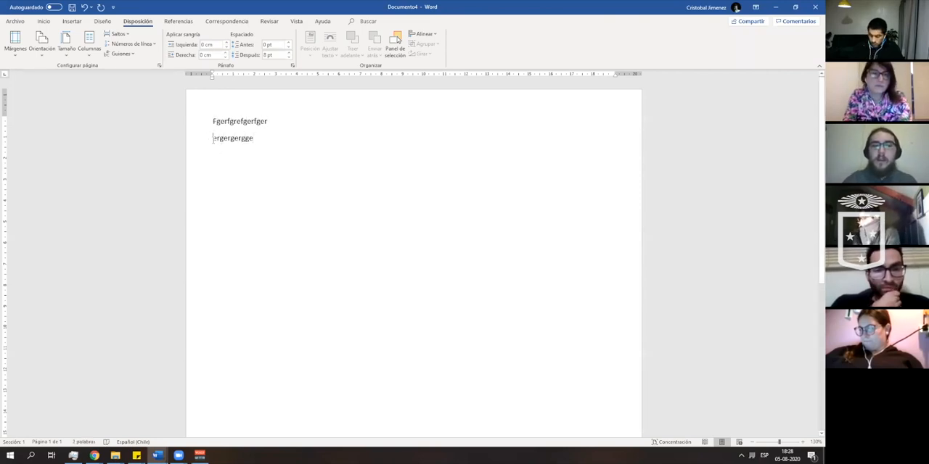
pyautogui.moveTo(212, 77)
pyautogui.mouseDown()
pyautogui.moveTo(188, 80)
pyautogui.moveTo(214, 82)
pyautogui.mouseUp()
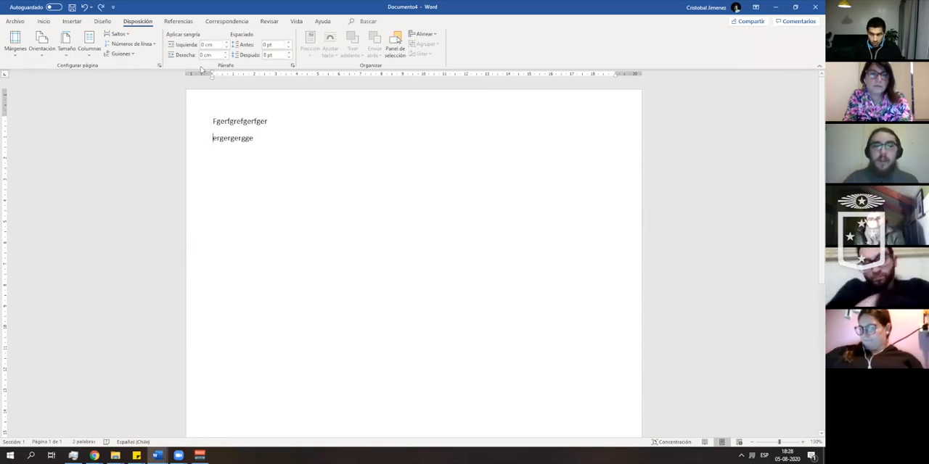
pyautogui.moveTo(213, 75); pyautogui.dragTo(213, 75)
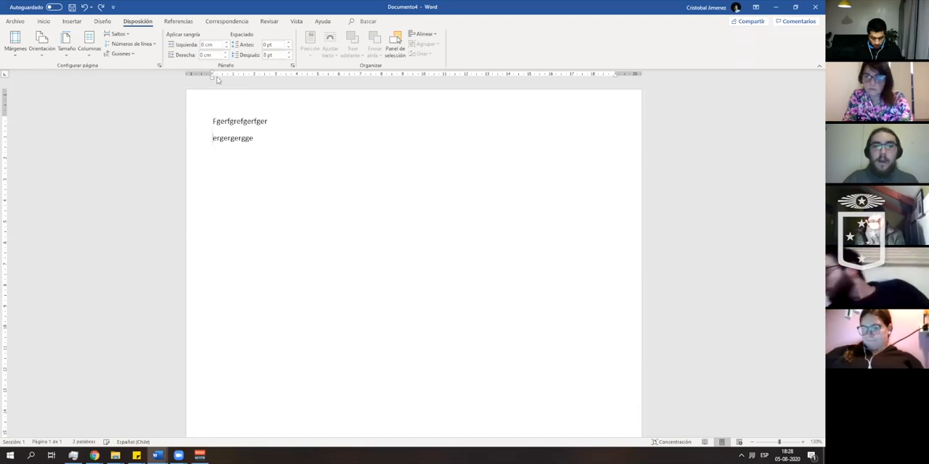
pyautogui.moveTo(277, 140); pyautogui.dragTo(201, 123)
pyautogui.press('BackSpace')
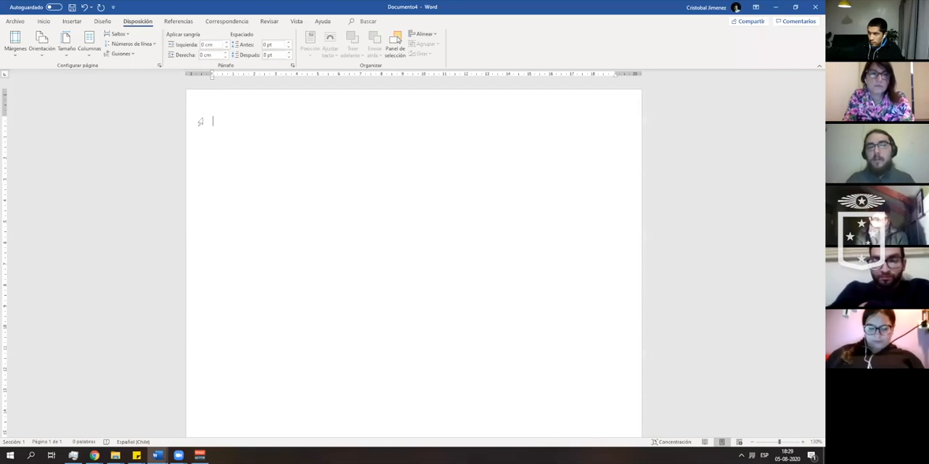
# - Examine the custom margin settings in the page setup and close them without changing anything
pyautogui.click(15, 41)
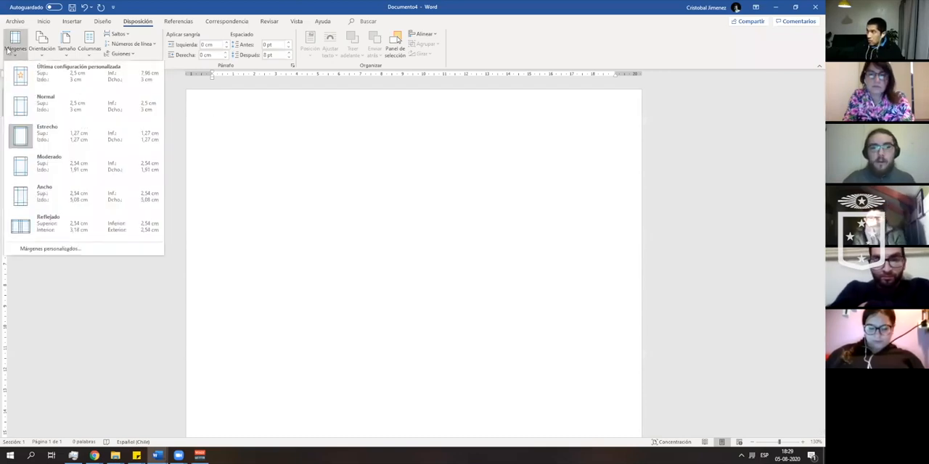
pyautogui.click(100, 251)
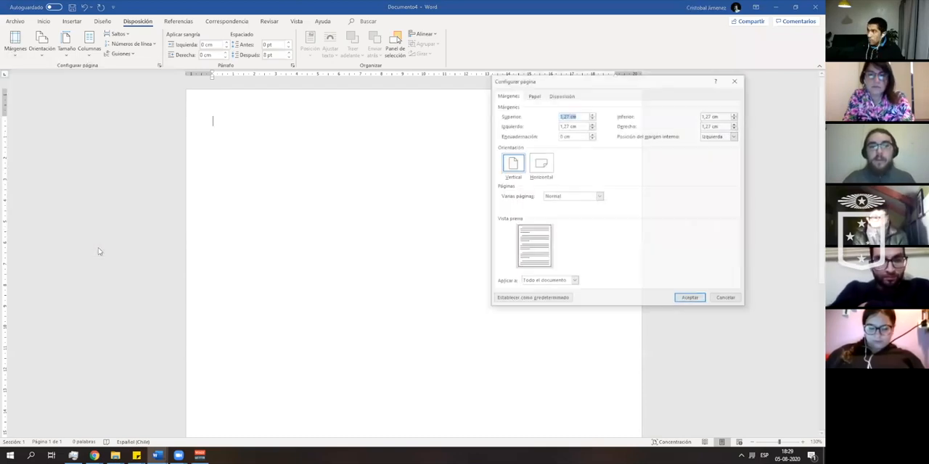
pyautogui.moveTo(584, 85); pyautogui.dragTo(474, 86)
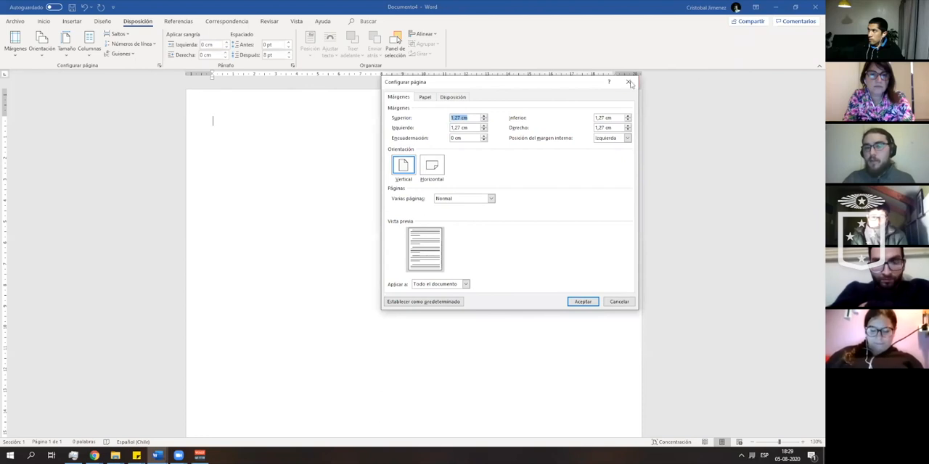
pyautogui.click(618, 302)
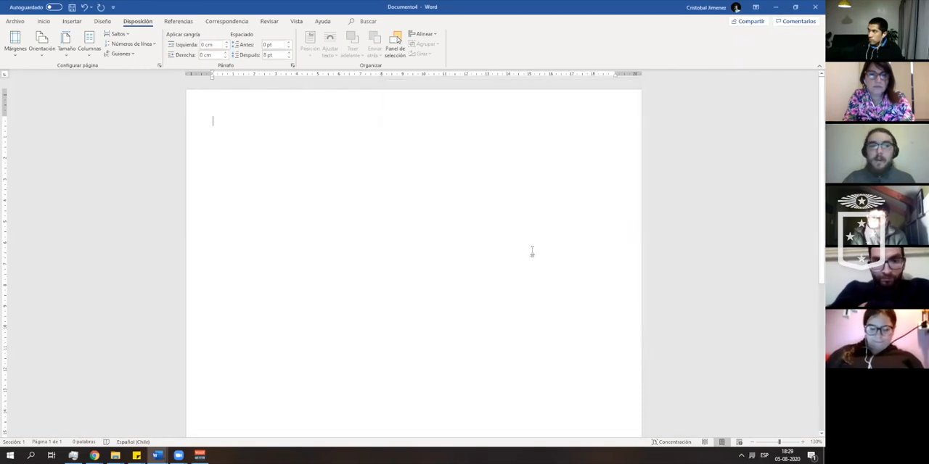
# - Set the page margins to the Normal preset and look through the available paper sizes
pyautogui.click(16, 47)
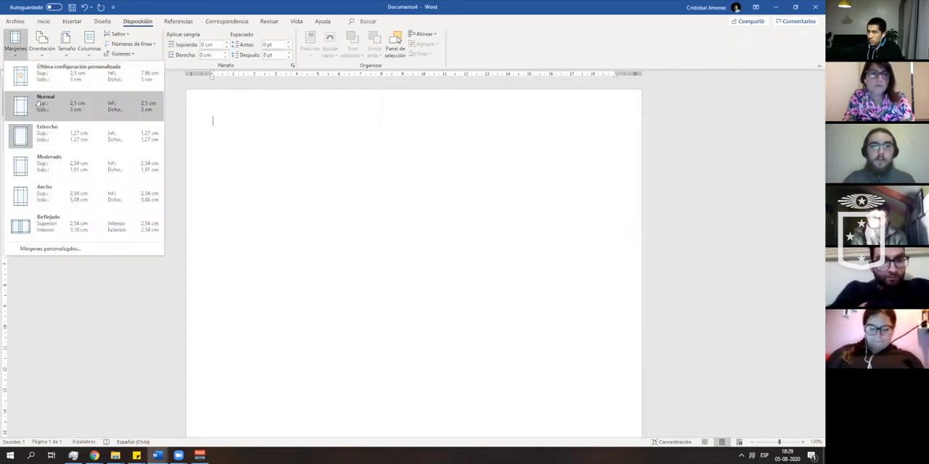
pyautogui.click(42, 105)
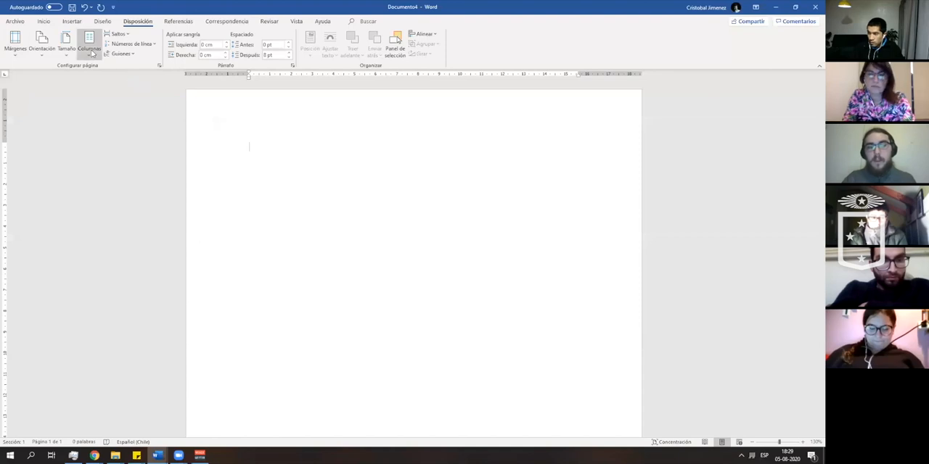
pyautogui.click(67, 51)
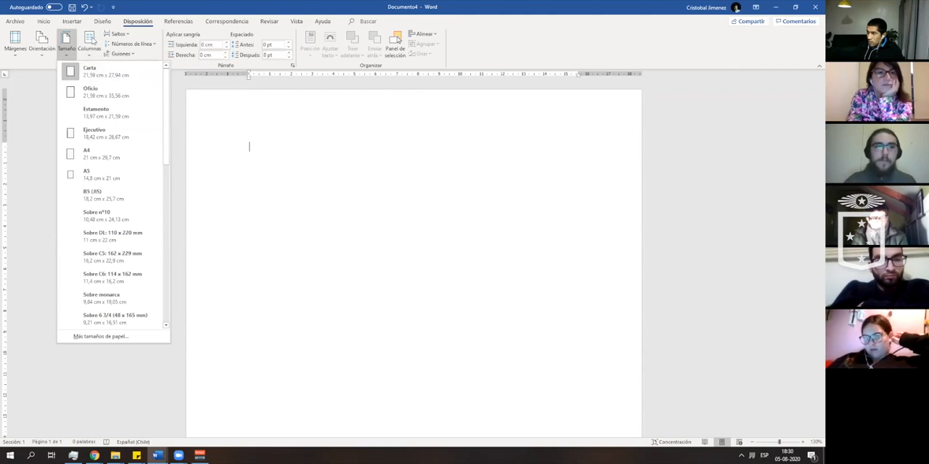
pyautogui.click(43, 21)
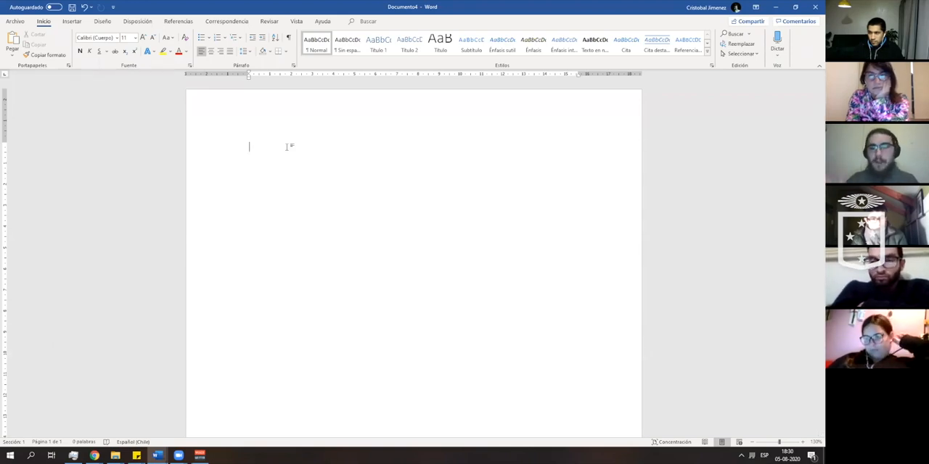
# - Write a line of random letters, paste copies of it to make five lines, and delete all the text
pyautogui.write('ewrfgergergergergrtgtgre')
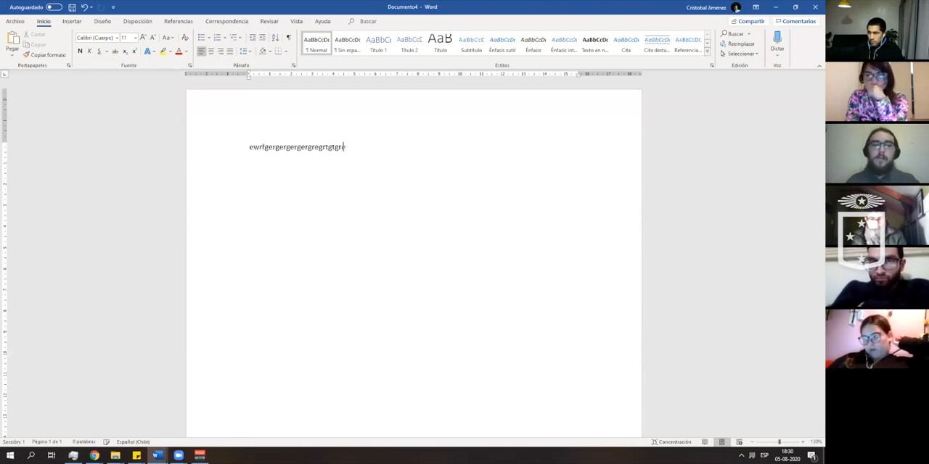
pyautogui.write('gregerreergergergergergreg')
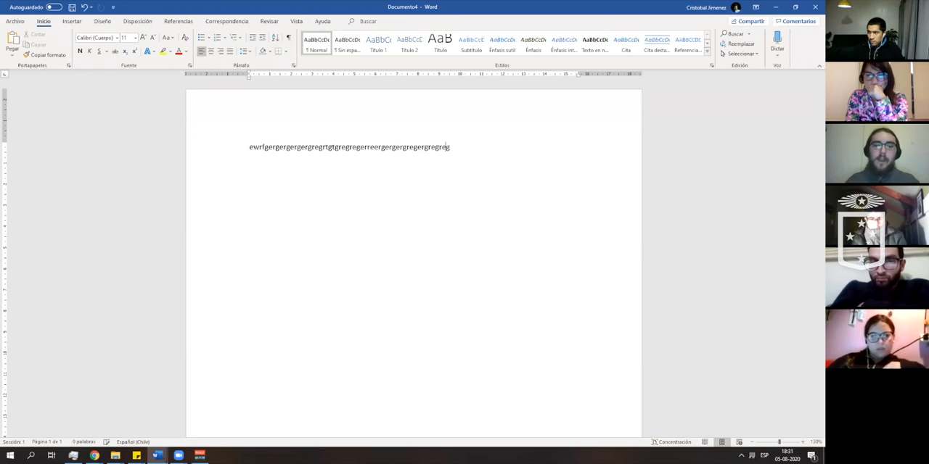
pyautogui.write('regregregregreg')
pyautogui.moveTo(516, 147); pyautogui.dragTo(212, 143)
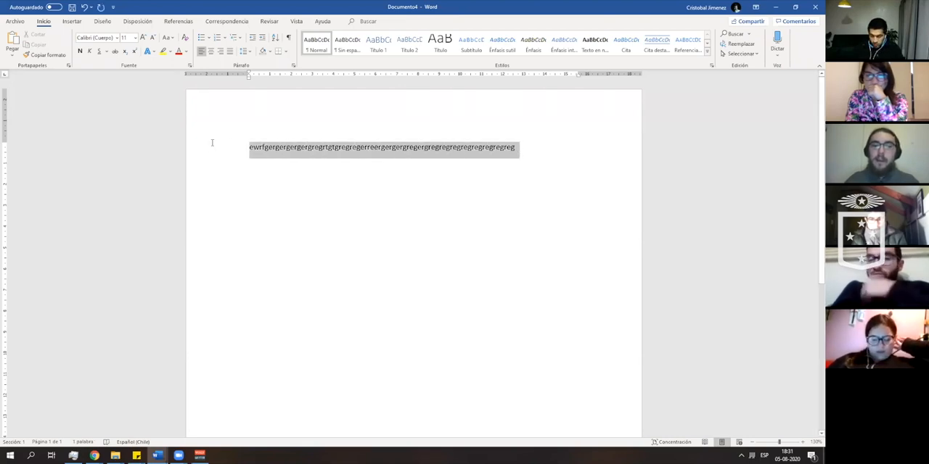
pyautogui.click(538, 150)
pyautogui.press('Return')
pyautogui.hotkey('ctrl', 'v')
pyautogui.hotkey('ctrl', 'v')
pyautogui.hotkey('ctrl', 'v')
pyautogui.hotkey('ctrl', 'v')
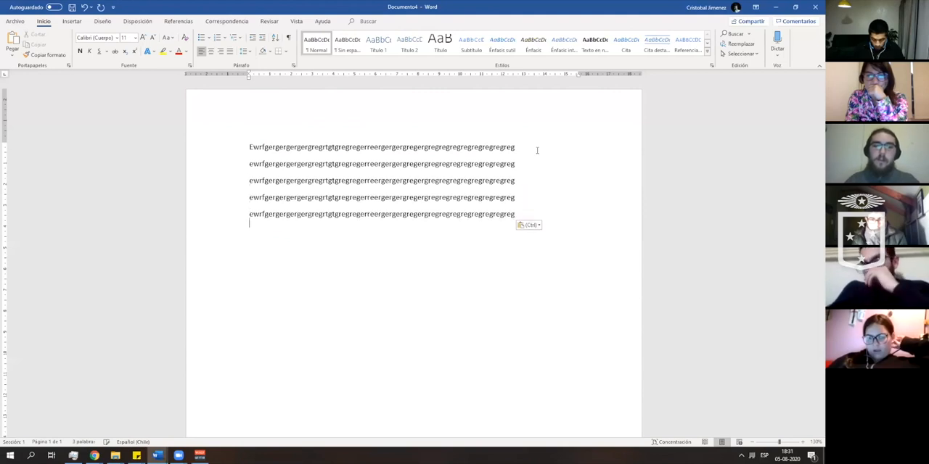
pyautogui.moveTo(259, 243); pyautogui.dragTo(214, 131)
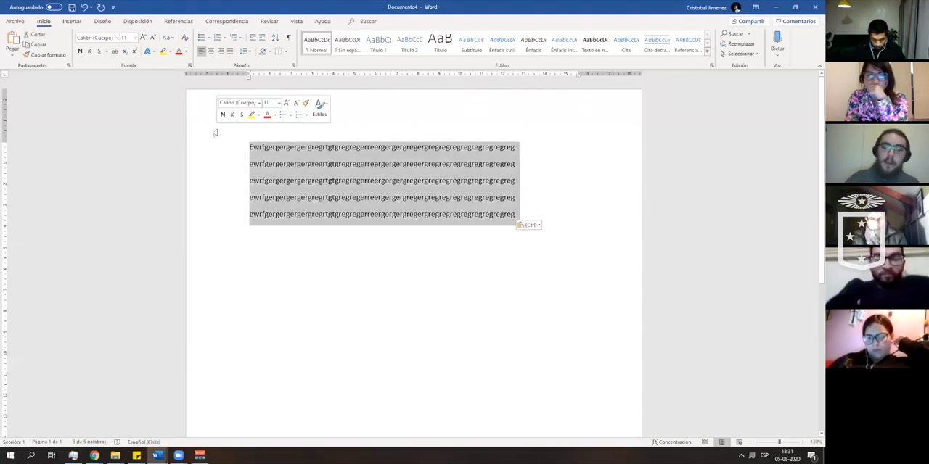
pyautogui.press('Delete')
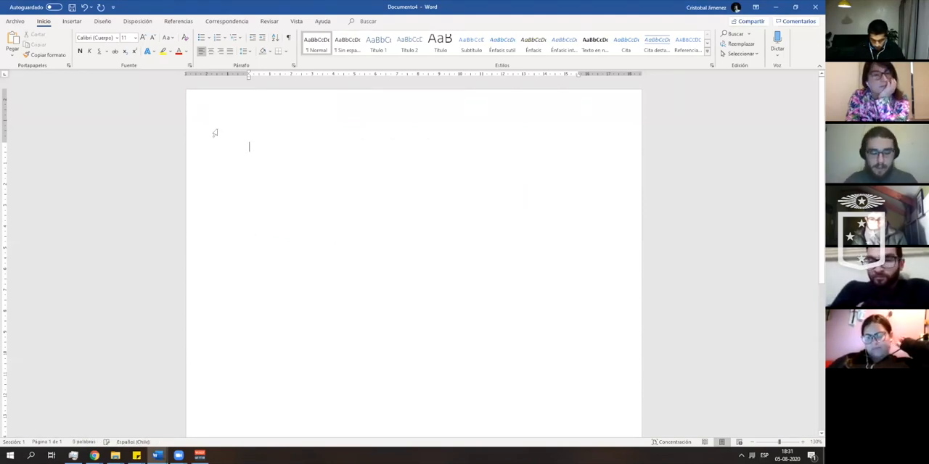
# - Generate sample paragraphs in the empty document with the formula =rand()
pyautogui.write('=')
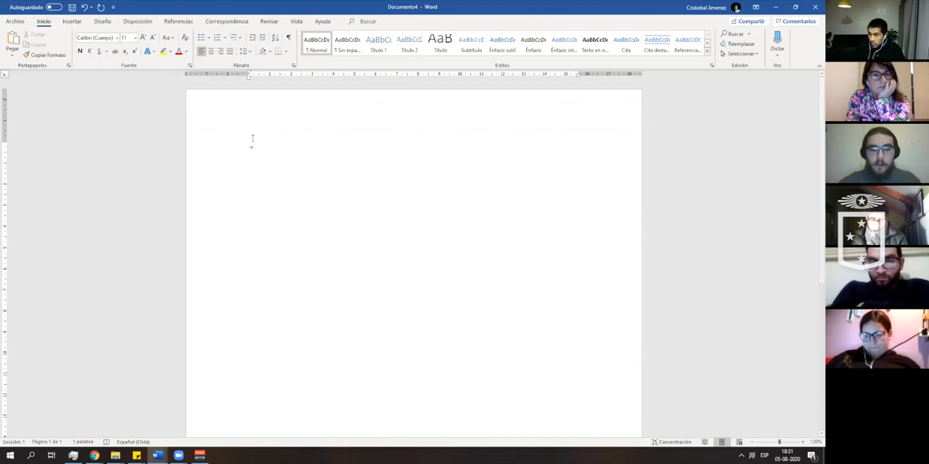
pyautogui.write('rand')
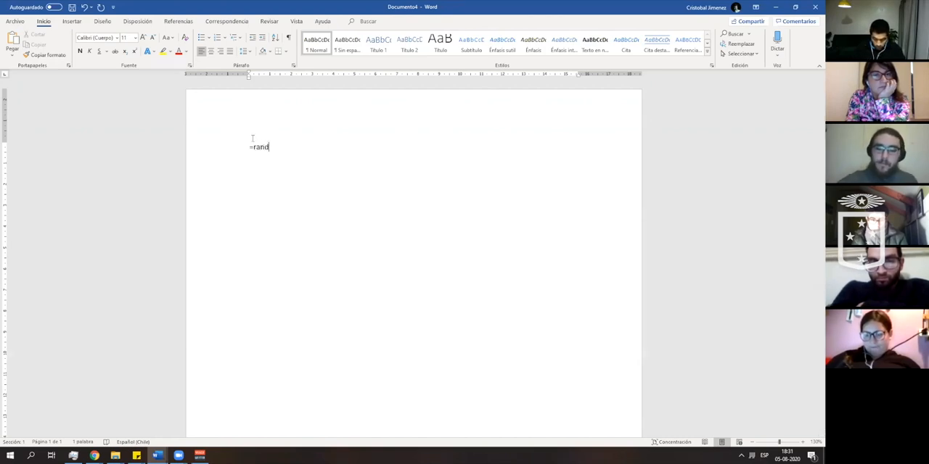
pyautogui.write('(')
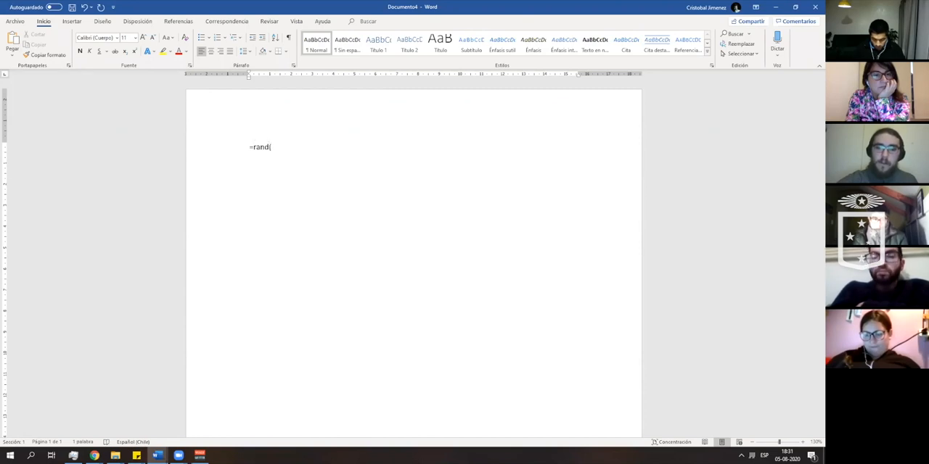
pyautogui.write(')')
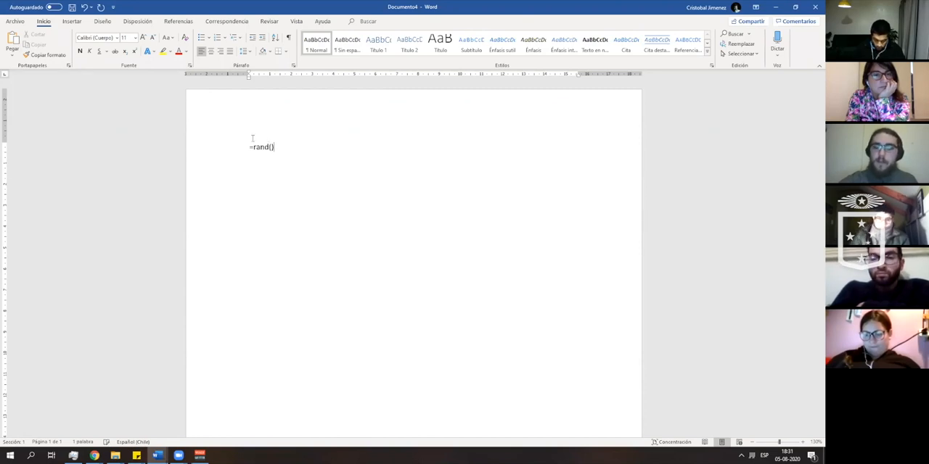
pyautogui.press('Return')
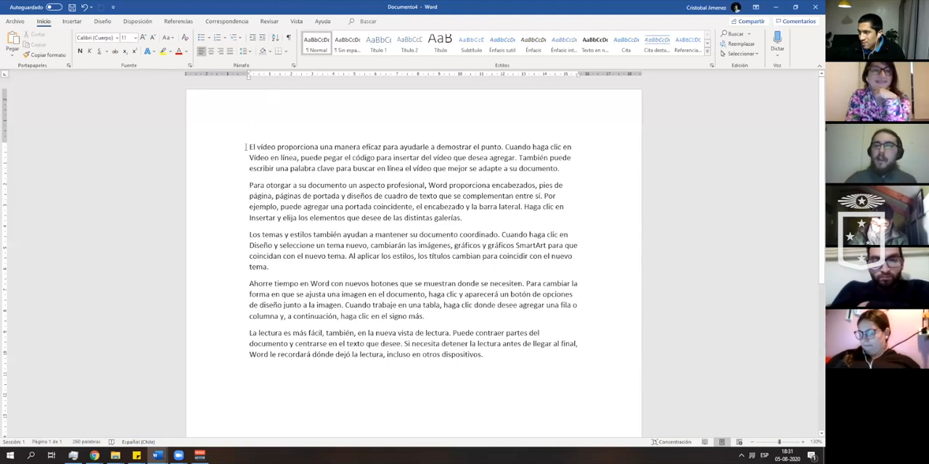
# - Select all the sample paragraphs, look through the available fonts, and clear the selection without changing the font
pyautogui.moveTo(248, 76)
pyautogui.mouseDown()
pyautogui.moveTo(267, 80)
pyautogui.moveTo(241, 76)
pyautogui.moveTo(249, 76)
pyautogui.mouseUp()
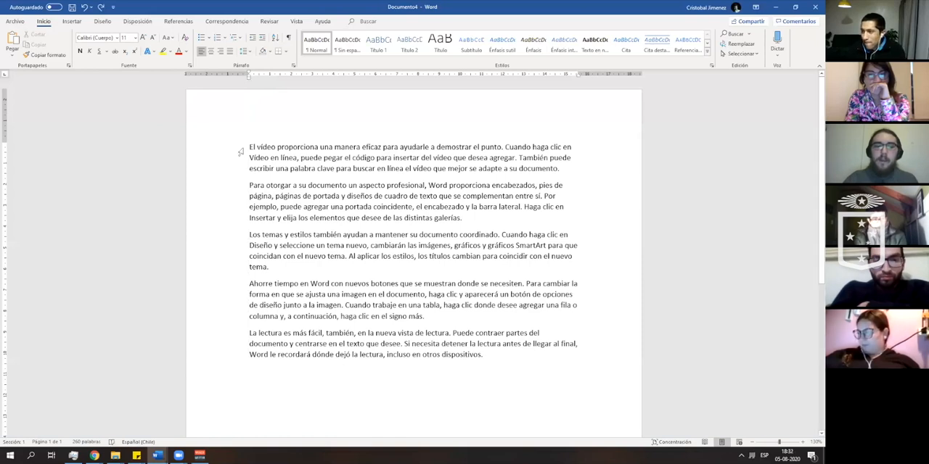
pyautogui.moveTo(245, 150); pyautogui.dragTo(580, 363)
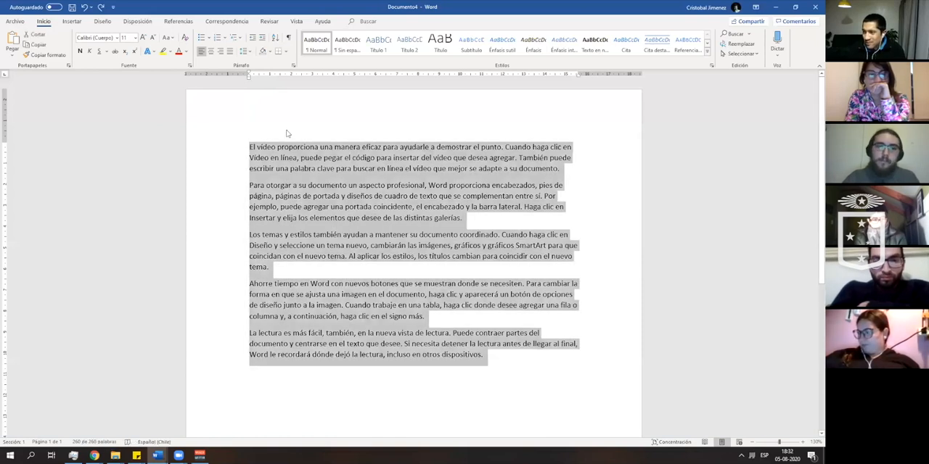
pyautogui.click(117, 38)
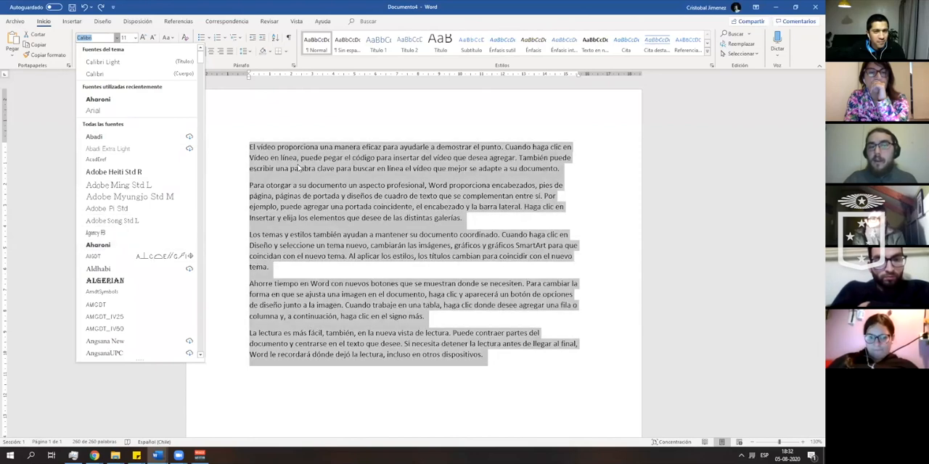
pyautogui.click(266, 140)
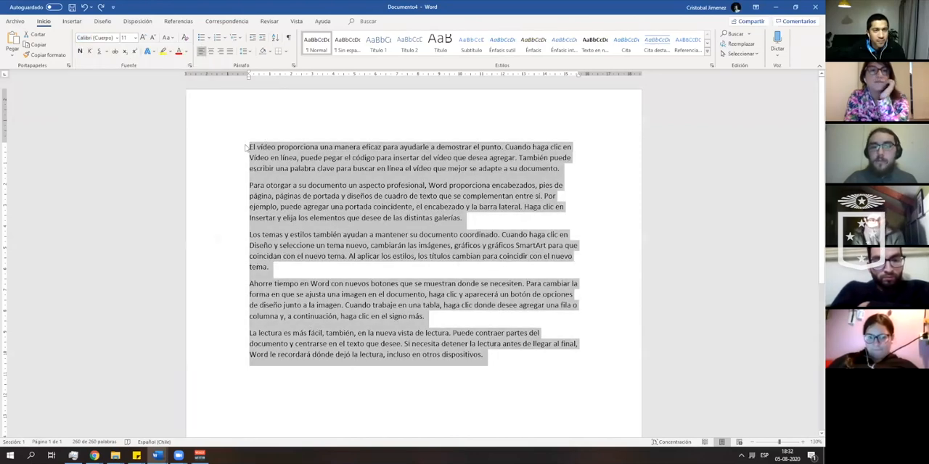
pyautogui.click(260, 138)
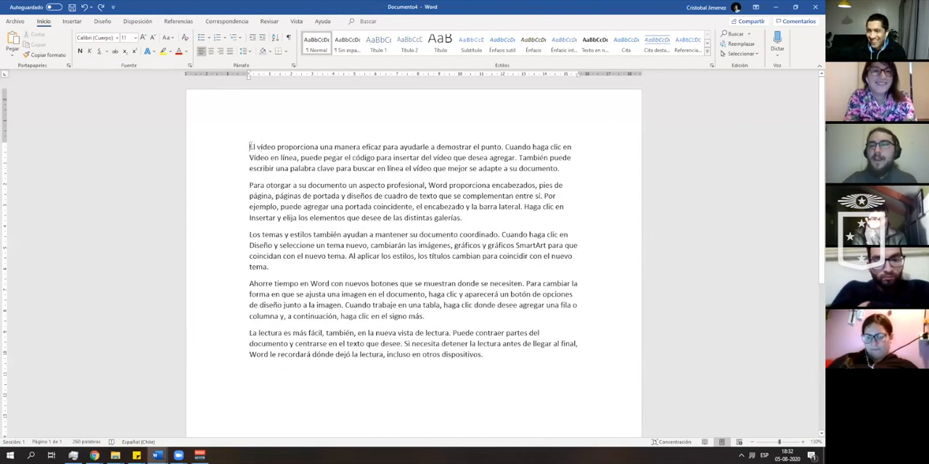
# - Add a new line above the first sample paragraph and write the formula =rand() on it
pyautogui.click(249, 147)
pyautogui.press('Return')
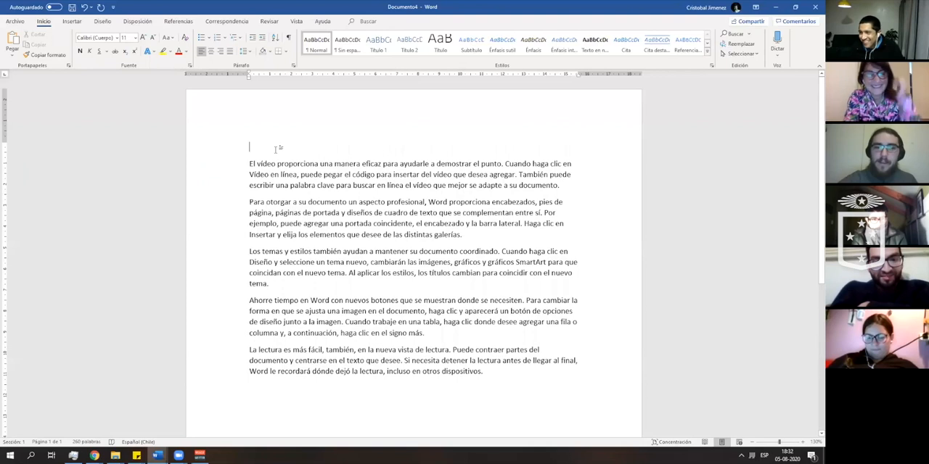
pyautogui.write('=ra')
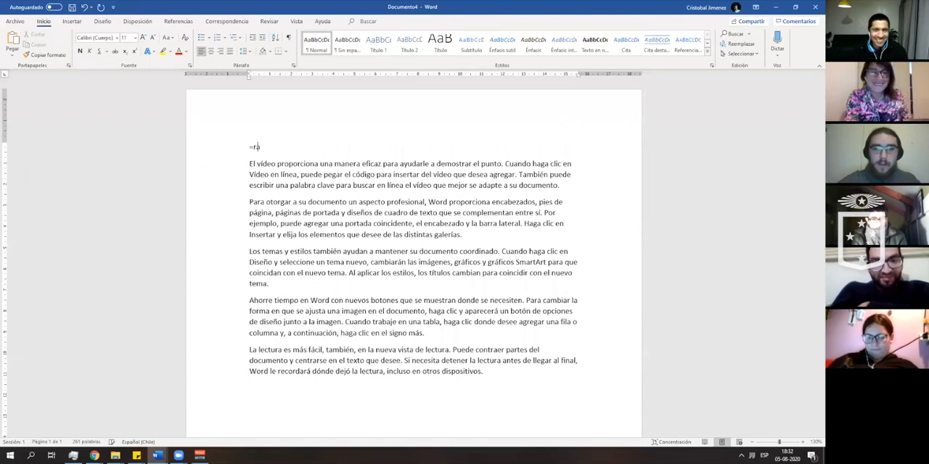
pyautogui.write('nd()')
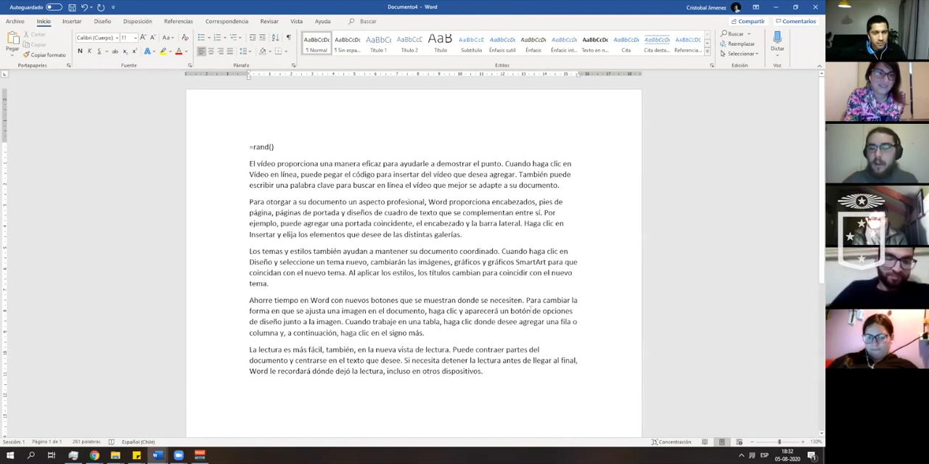
# - Generate one paragraph of one sentence with the formula =rand(1,1), and undo the generated text
pyautogui.click(802, 442)
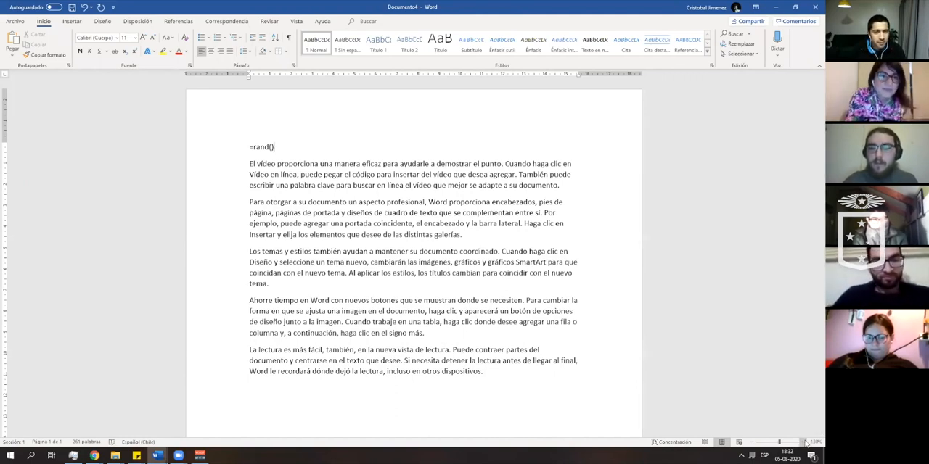
pyautogui.click(802, 441)
pyautogui.click(801, 442)
pyautogui.click(802, 442)
pyautogui.click(801, 442)
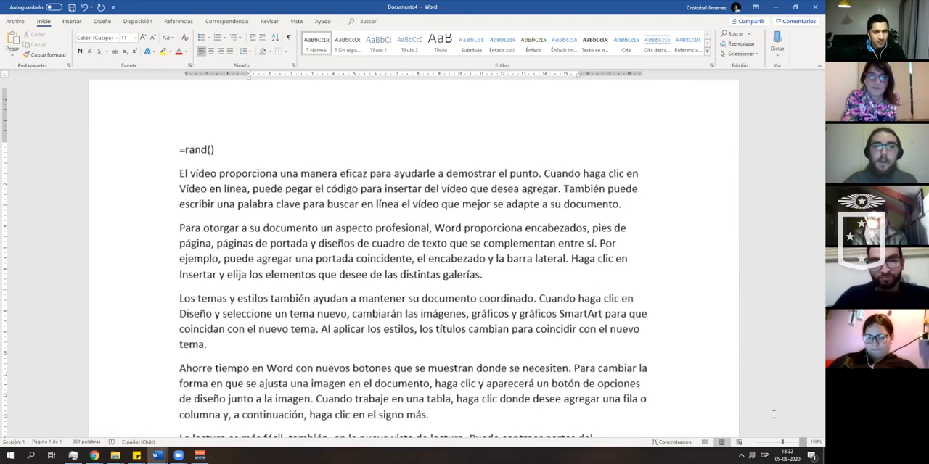
pyautogui.click(802, 442)
pyautogui.click(802, 442)
pyautogui.click(802, 442)
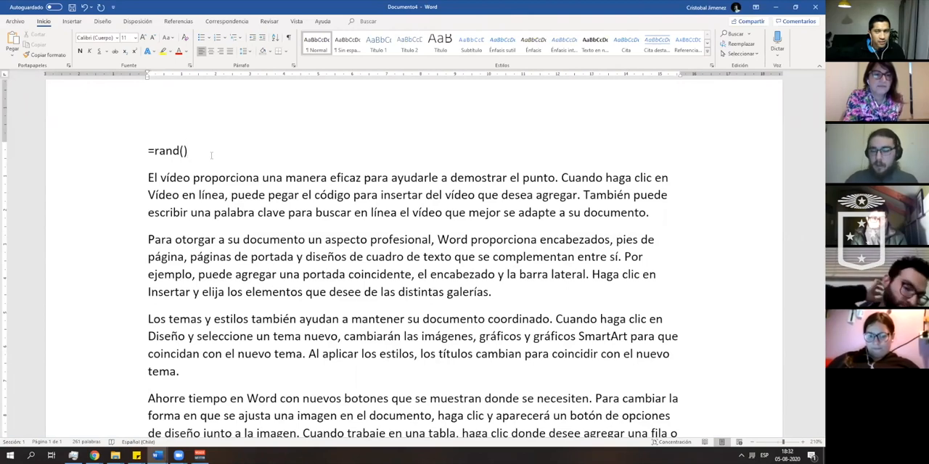
pyautogui.click(752, 443)
pyautogui.click(753, 443)
pyautogui.click(752, 443)
pyautogui.click(752, 443)
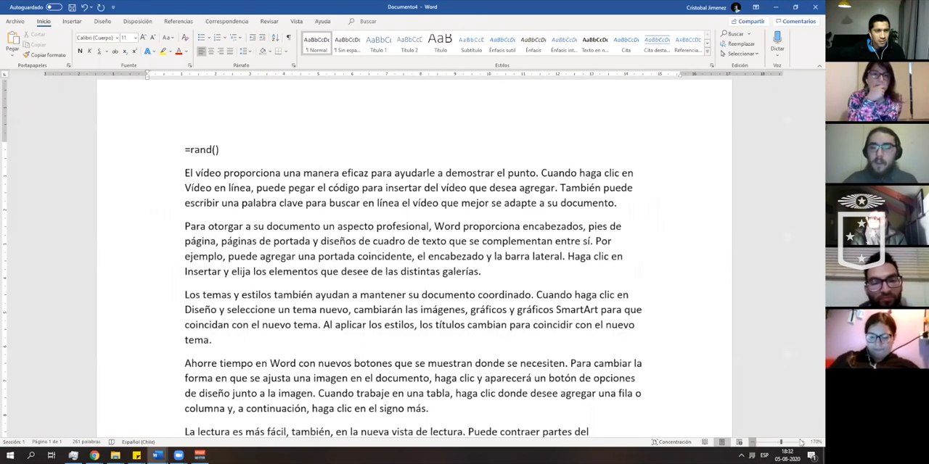
pyautogui.click(802, 442)
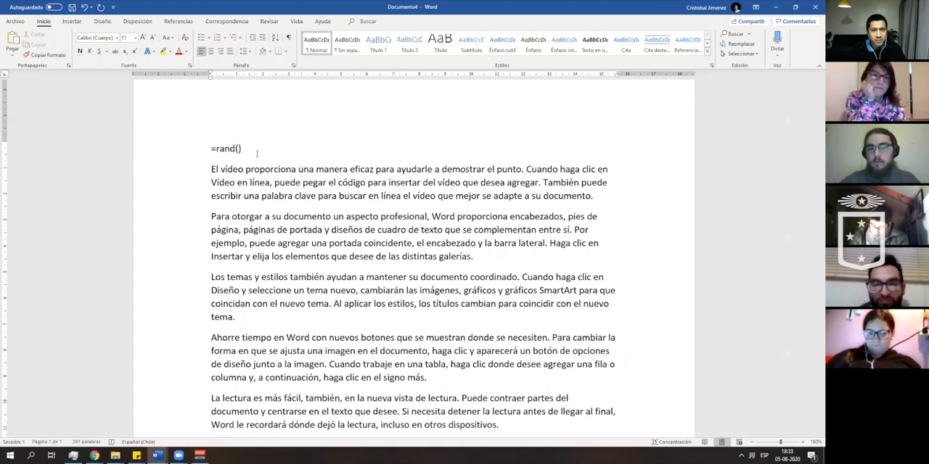
pyautogui.write('1,1')
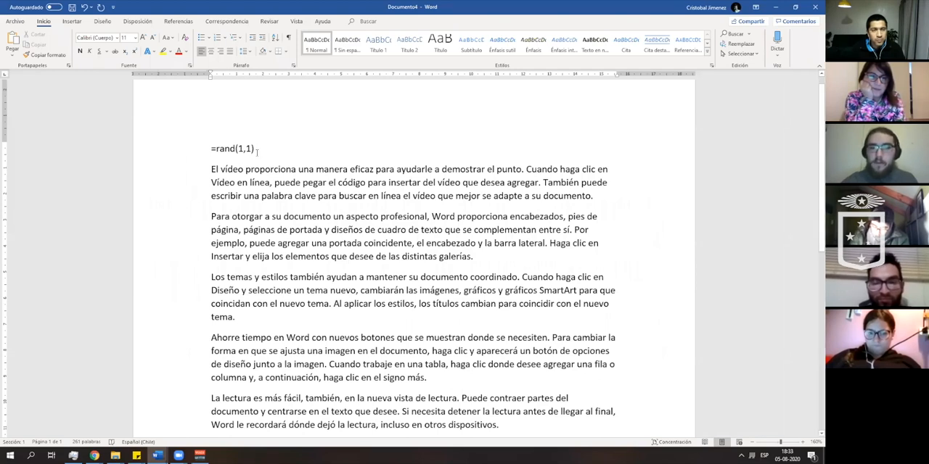
pyautogui.press('Return')
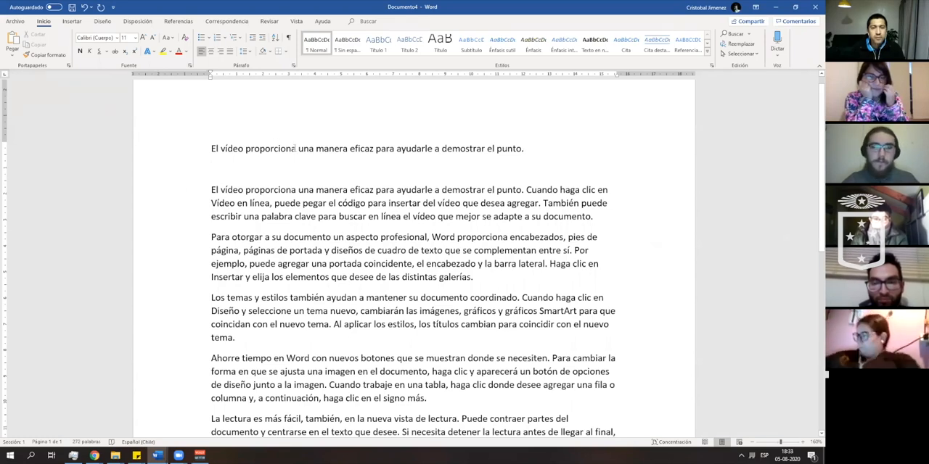
pyautogui.hotkey('ctrl', 'z')
# - Change the formula to =rand(2,1) to generate two one-sentence paragraphs, and undo the generated text
pyautogui.doubleClick(240, 148)
pyautogui.write('2,1)')
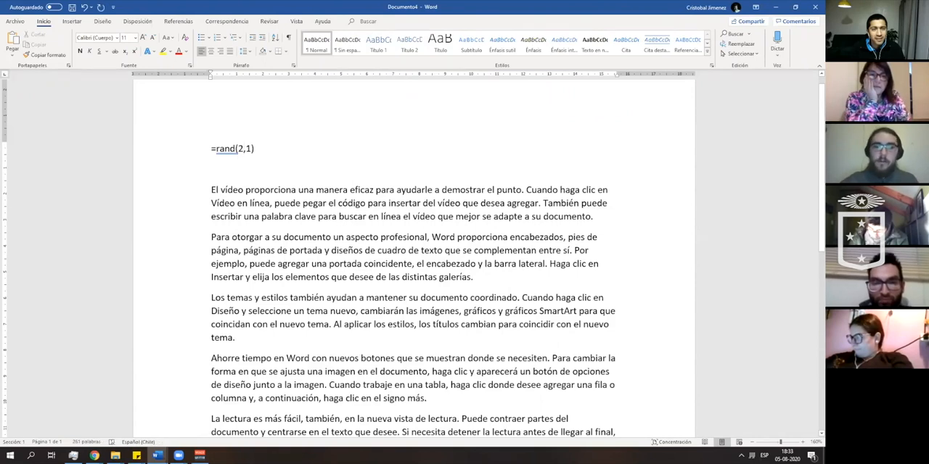
pyautogui.press('Return')
pyautogui.hotkey('ctrl', 'z')
pyautogui.hotkey('ctrl', 'z')
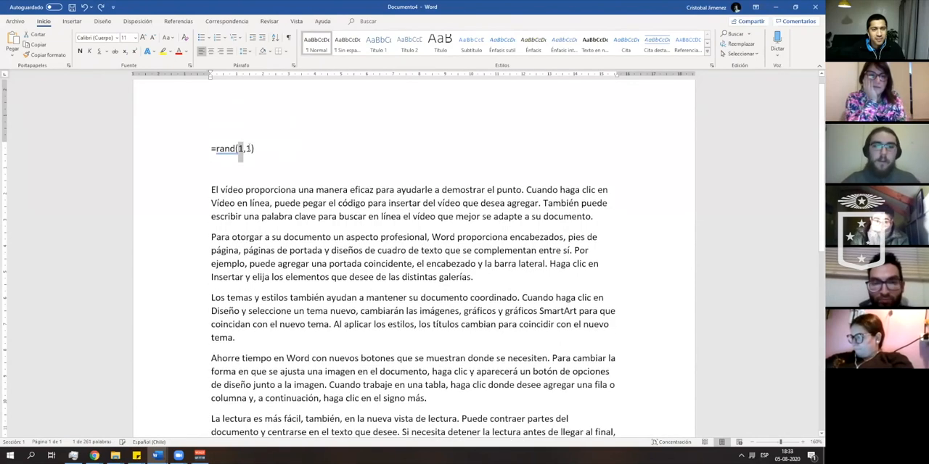
pyautogui.write('2')
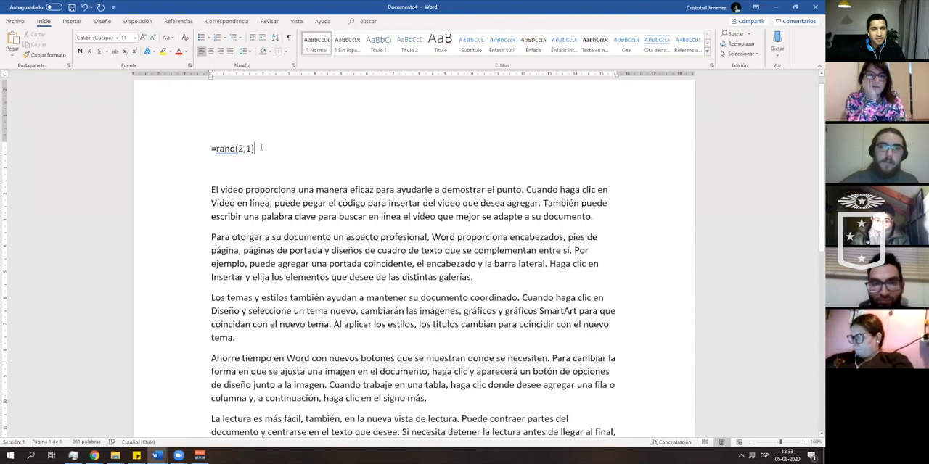
pyautogui.press('Return')
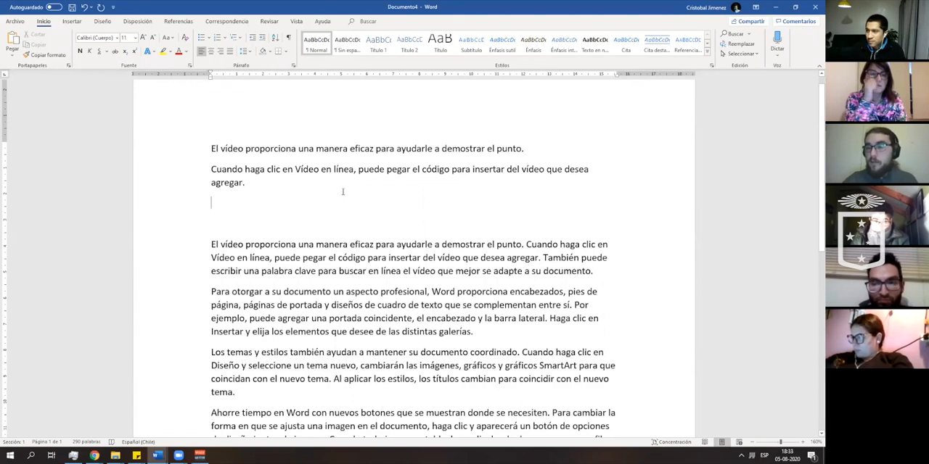
pyautogui.hotkey('ctrl', 'z')
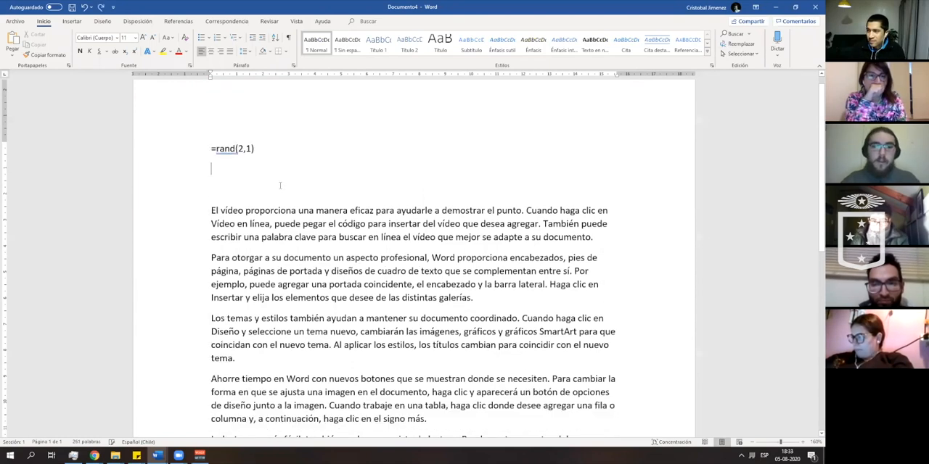
# - Change the formula to =rand(5,3) and generate five paragraphs of three sentences each above the existing text
pyautogui.doubleClick(248, 148)
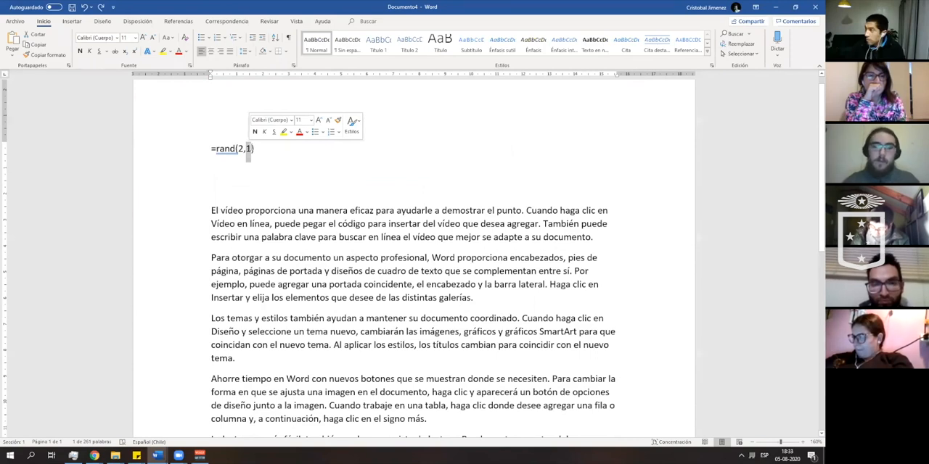
pyautogui.write('3')
pyautogui.doubleClick(240, 148)
pyautogui.write('5')
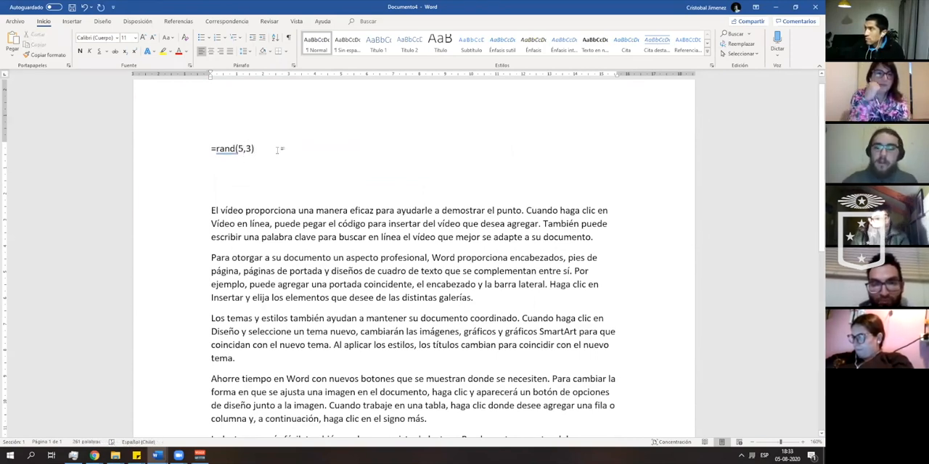
pyautogui.press('Return')
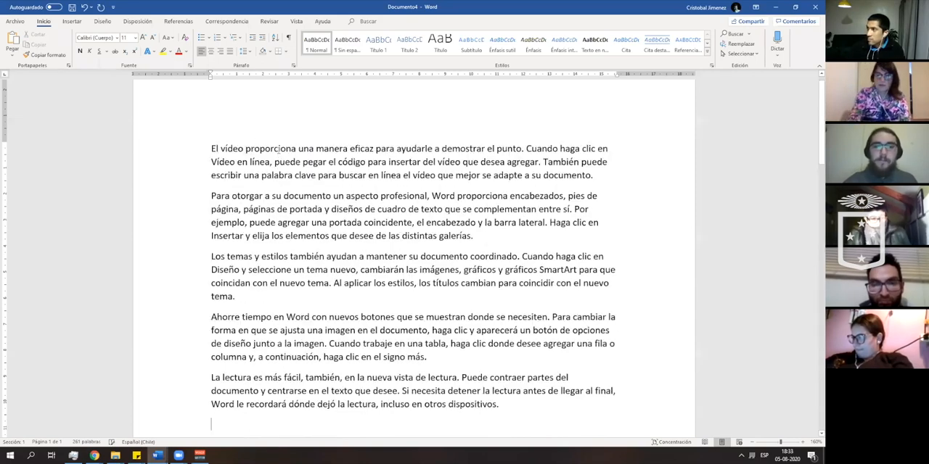
pyautogui.scroll(-3, 256, 131)
pyautogui.scroll(3, 257, 182)
pyautogui.scroll(-2, 264, 290)
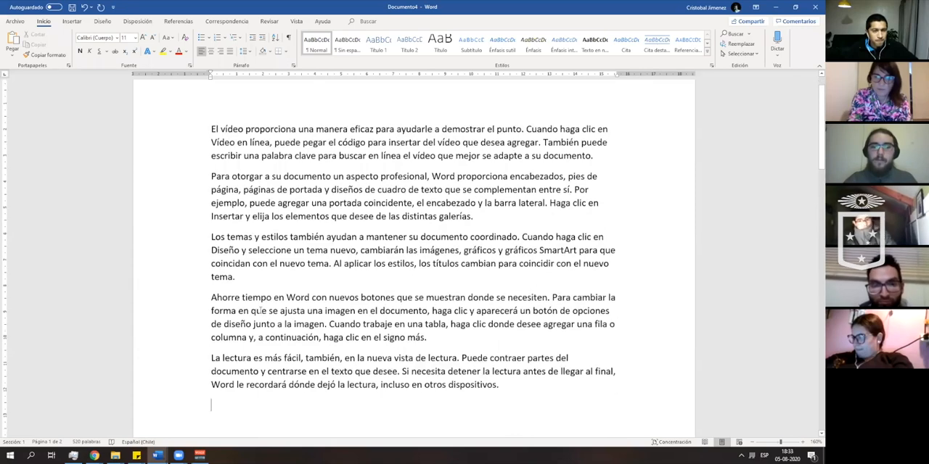
pyautogui.scroll(2, 234, 176)
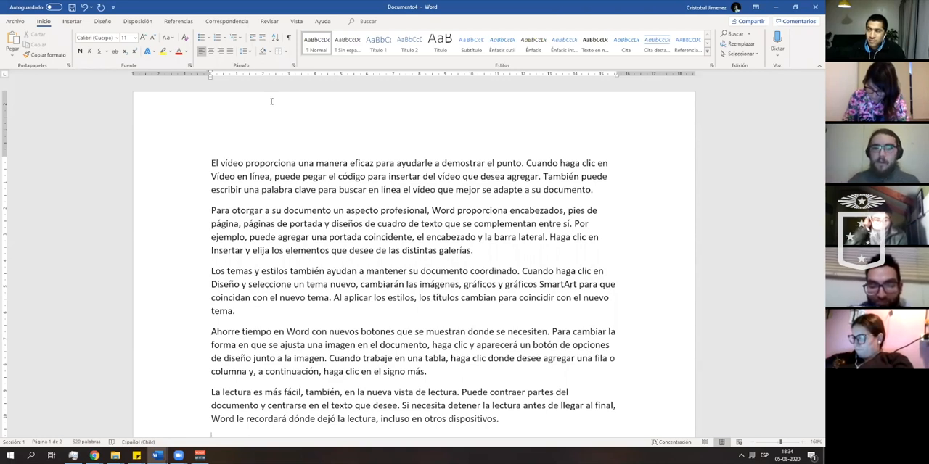
# - Run a Smart Lookup on the word "proporciona" in the first paragraph and read through its definition, Wikipedia and web results
pyautogui.rightClick(261, 163)
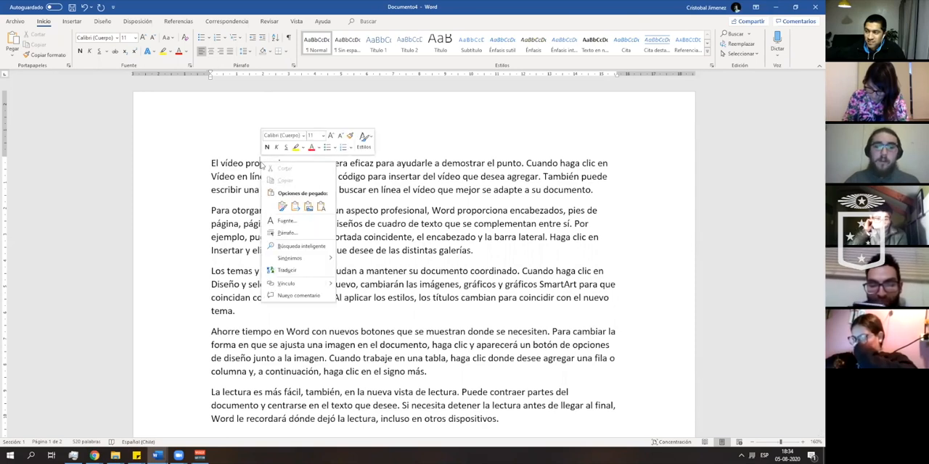
pyautogui.click(308, 247)
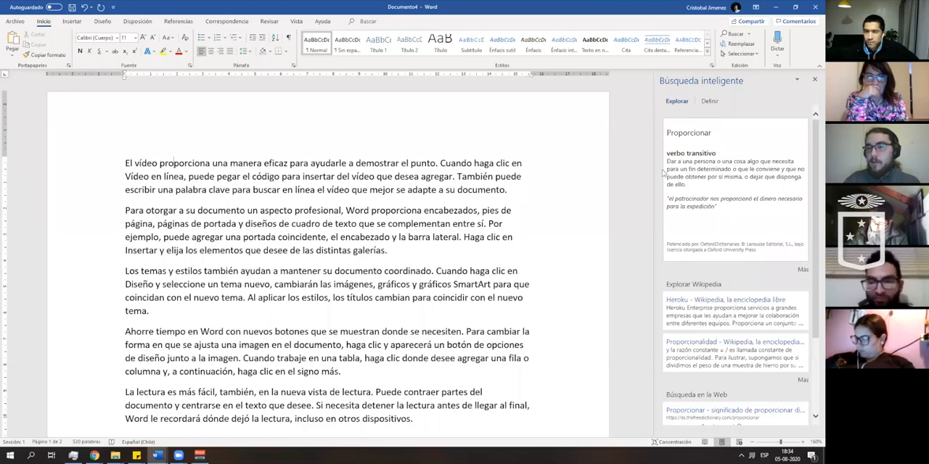
pyautogui.scroll(-3, 716, 194)
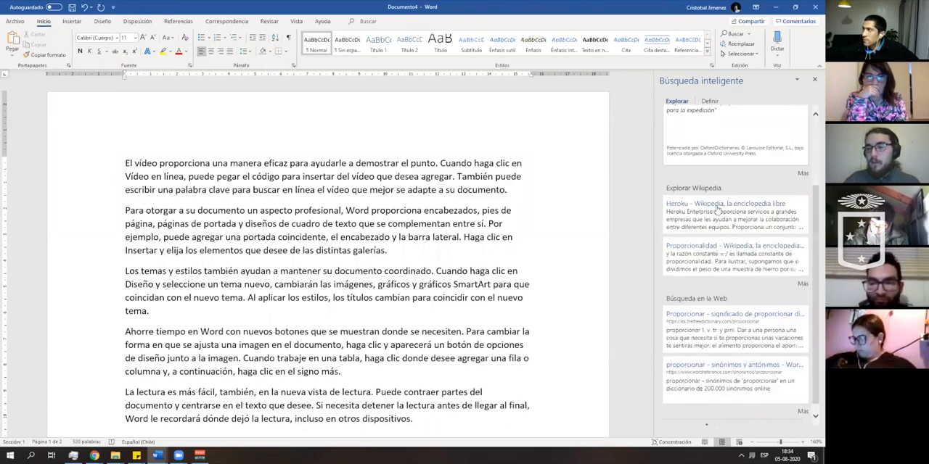
pyautogui.scroll(-1, 714, 207)
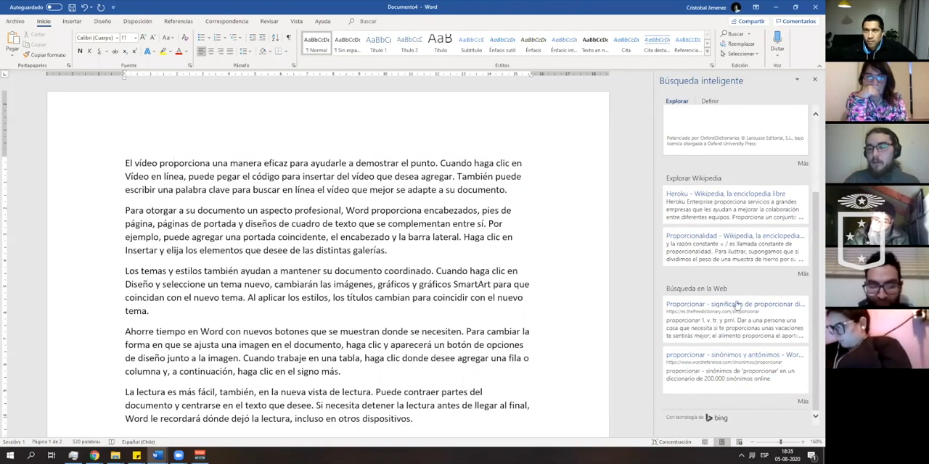
pyautogui.scroll(2, 715, 203)
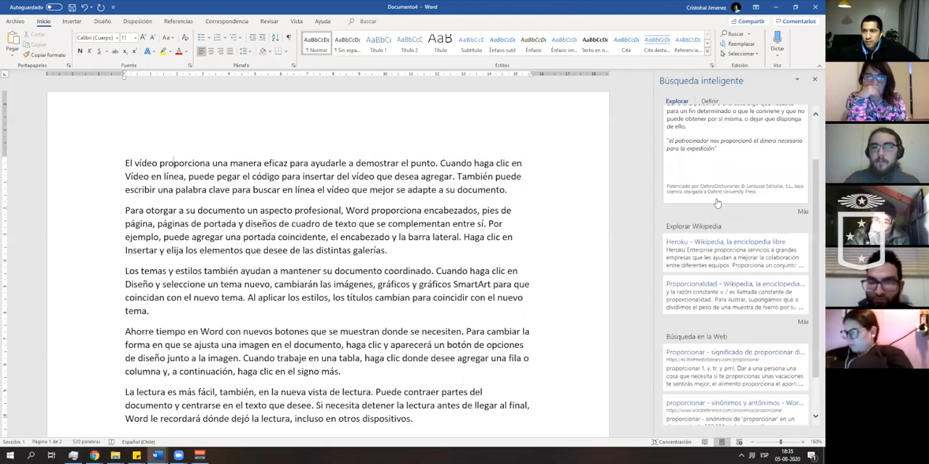
pyautogui.scroll(2, 715, 203)
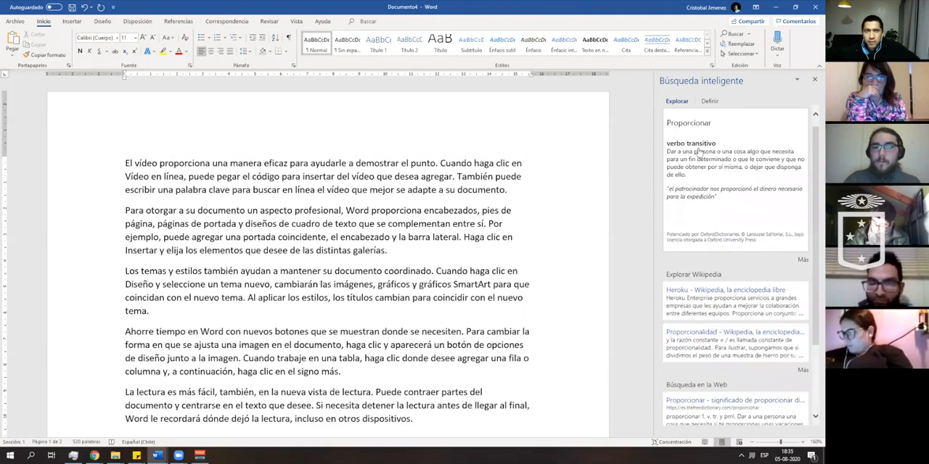
# - Run a Smart Lookup on the word "profesional" in the second paragraph, read its definitions, and close the lookup results
pyautogui.rightClick(313, 211)
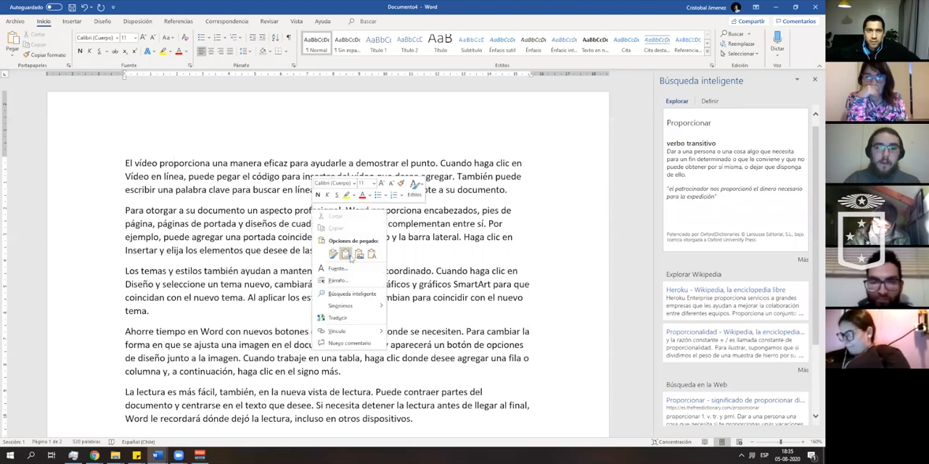
pyautogui.click(356, 298)
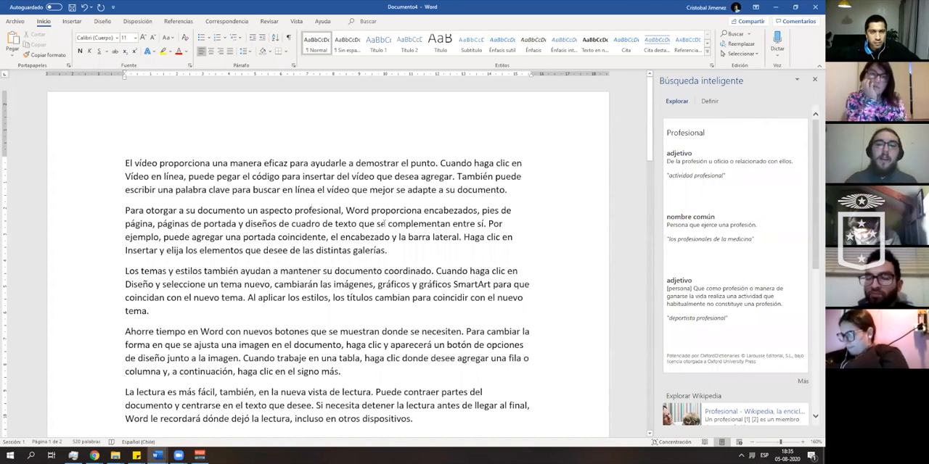
pyautogui.click(814, 81)
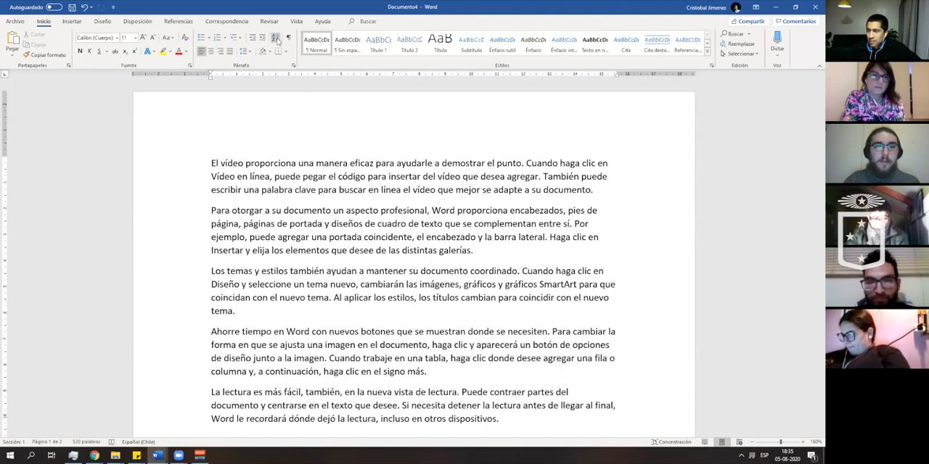
# - Select the whole first paragraph and convert its text to uppercase
pyautogui.moveTo(211, 163); pyautogui.dragTo(593, 191)
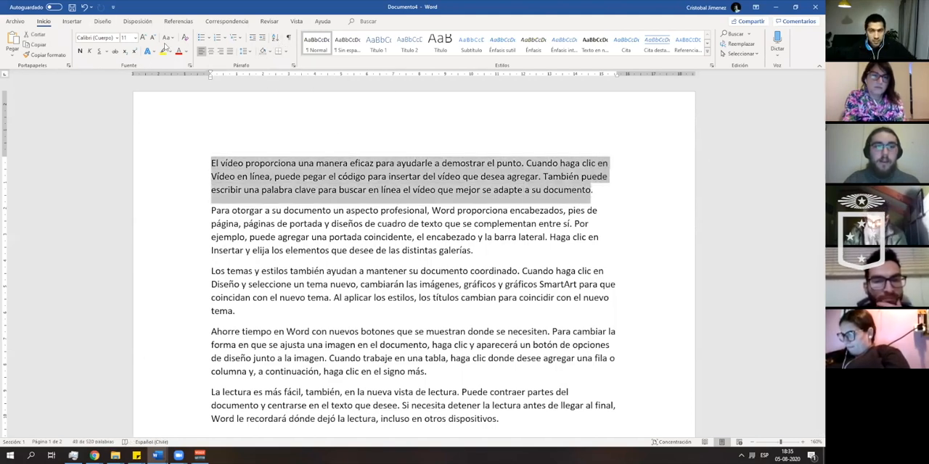
pyautogui.click(611, 195)
pyautogui.moveTo(601, 193); pyautogui.dragTo(209, 160)
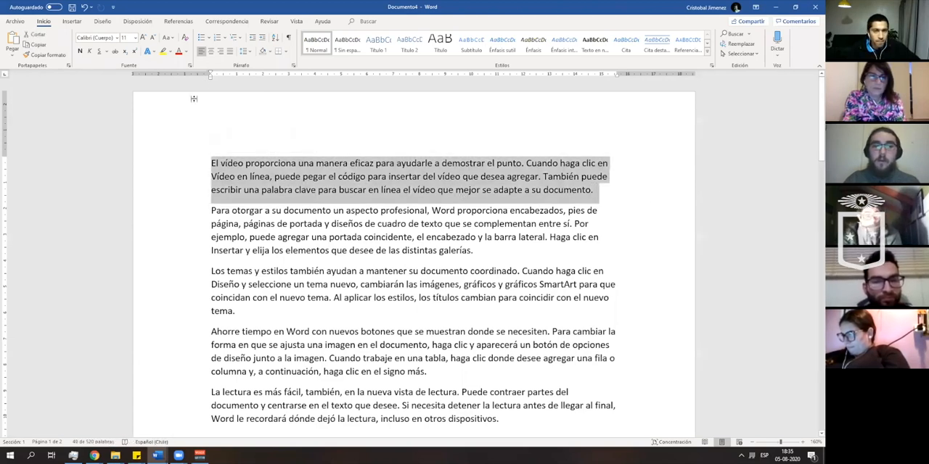
pyautogui.click(171, 40)
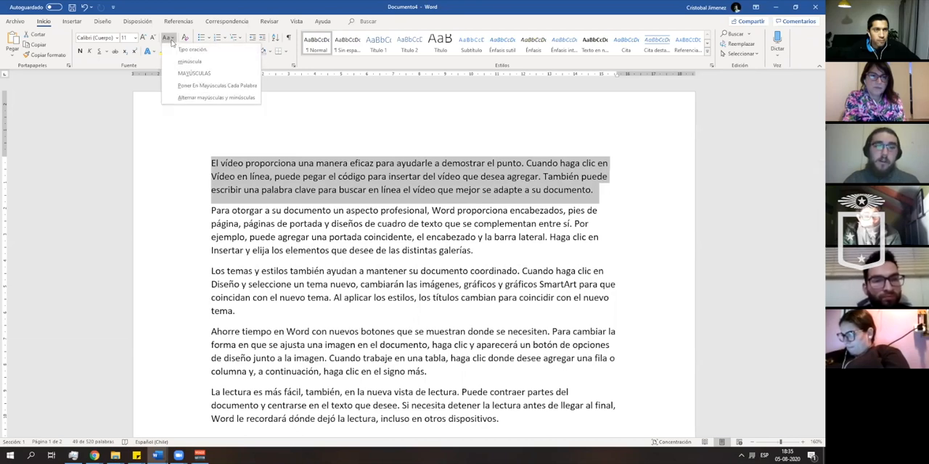
pyautogui.click(171, 40)
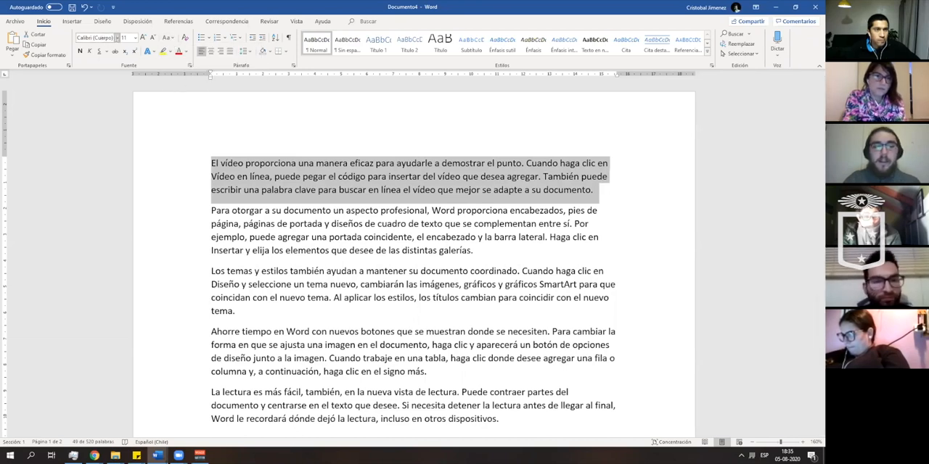
pyautogui.click(172, 39)
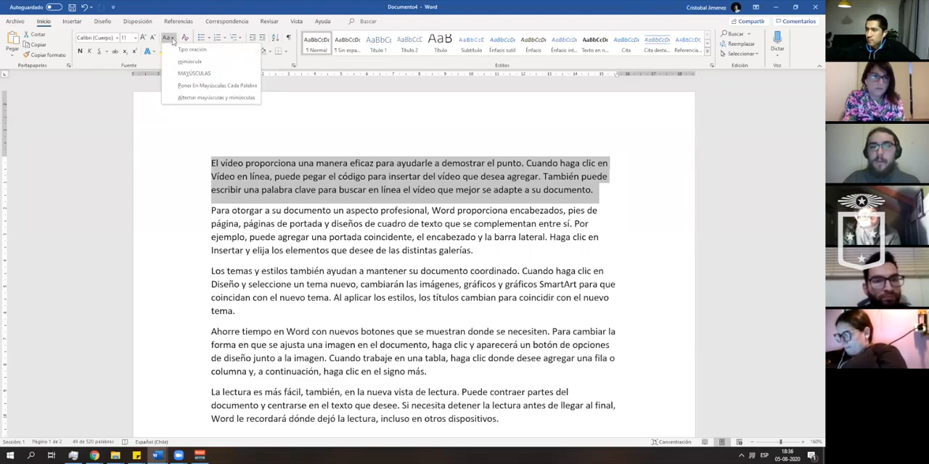
pyautogui.click(194, 73)
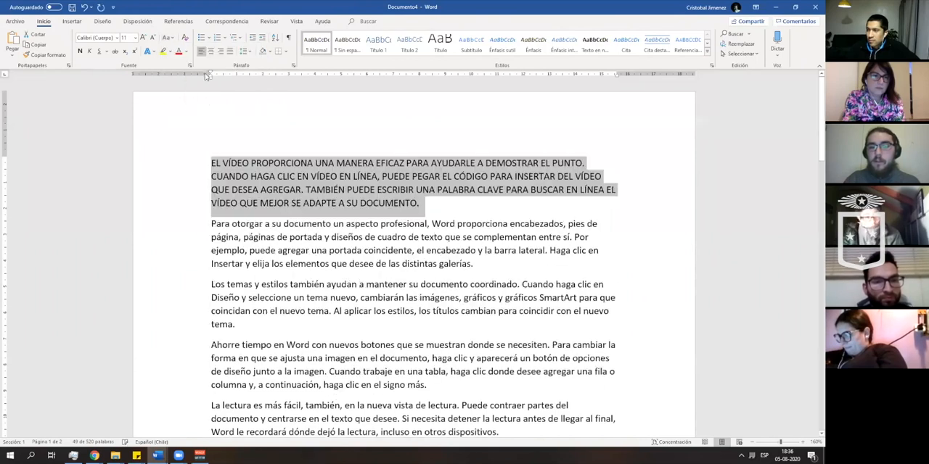
# - Convert the selected first paragraph to lowercase and change it back to sentence case
pyautogui.click(172, 38)
pyautogui.click(206, 64)
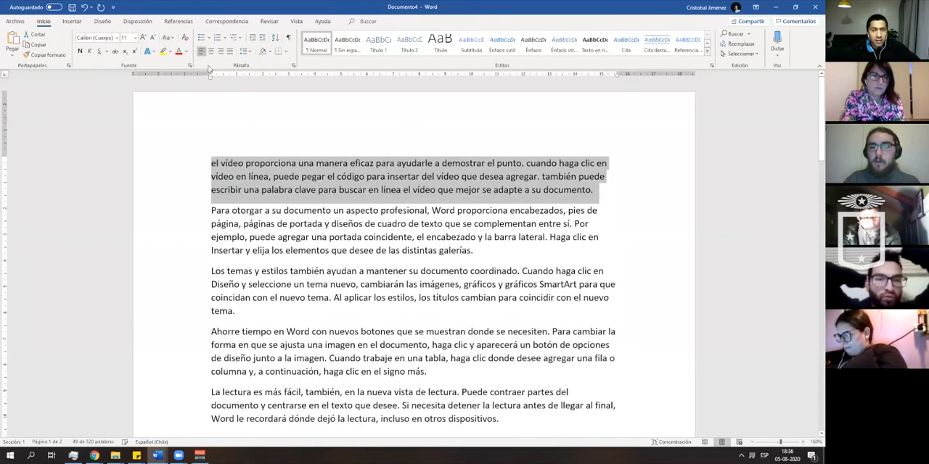
pyautogui.click(169, 38)
pyautogui.click(179, 50)
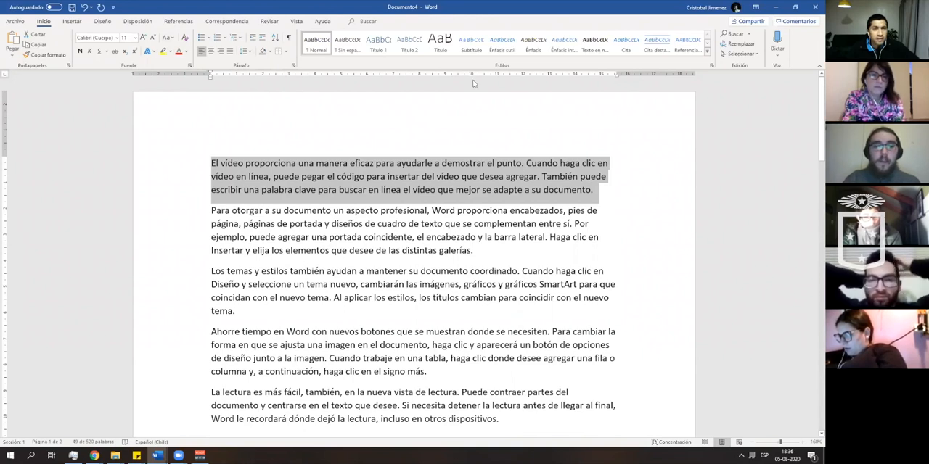
# - Toggle the uppercase and lowercase letters of the first paragraph and reapply sentence case to it
pyautogui.click(167, 37)
pyautogui.click(239, 99)
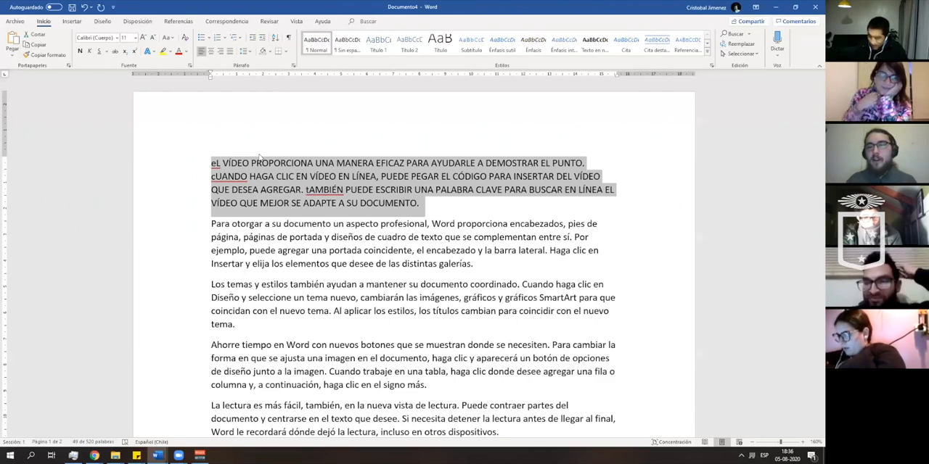
pyautogui.click(185, 37)
pyautogui.click(190, 53)
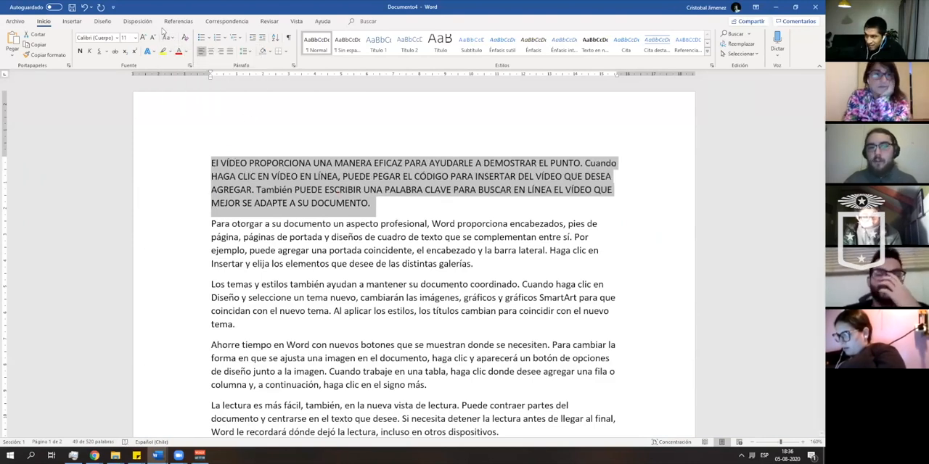
pyautogui.click(167, 37)
pyautogui.click(181, 55)
pyautogui.click(174, 38)
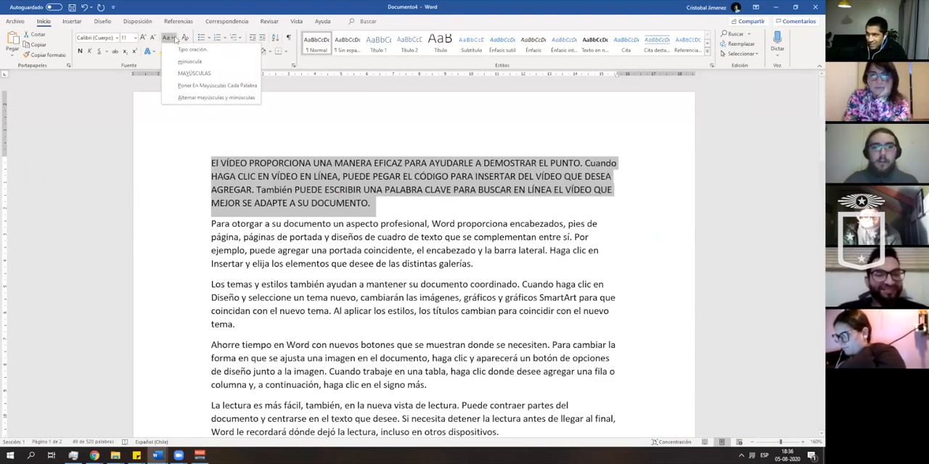
# - Undo the last two letter case changes to the first paragraph and deselect it
pyautogui.click(358, 147)
pyautogui.hotkey('ctrl', 'z')
pyautogui.hotkey('ctrl', 'z')
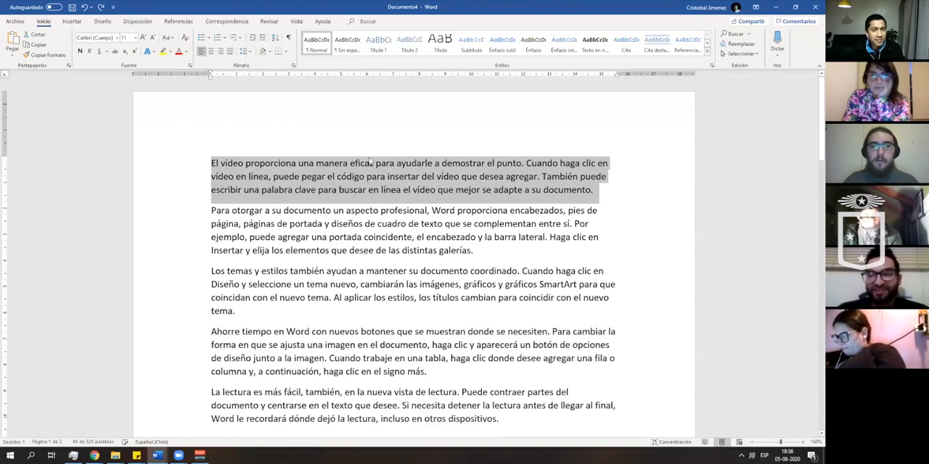
pyautogui.click(403, 210)
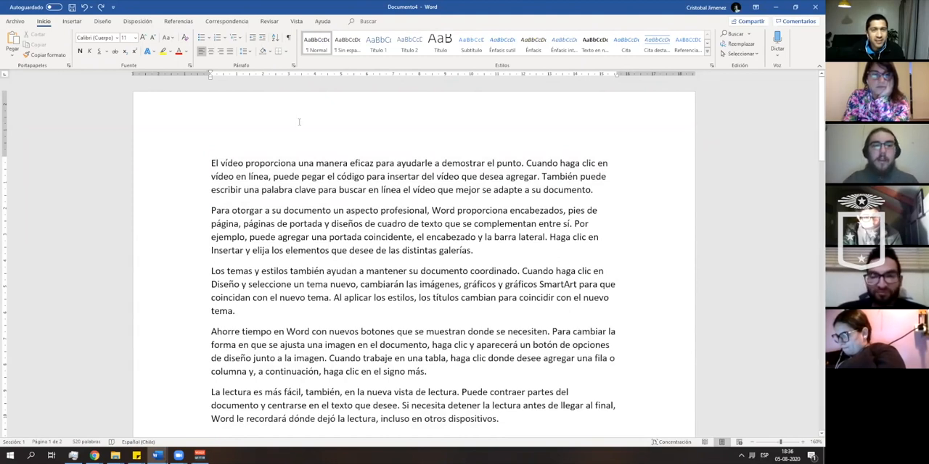
# - Translate the first paragraph from Spanish to English with the Translator, insert the translation in its place, and undo the insertion
pyautogui.click(269, 21)
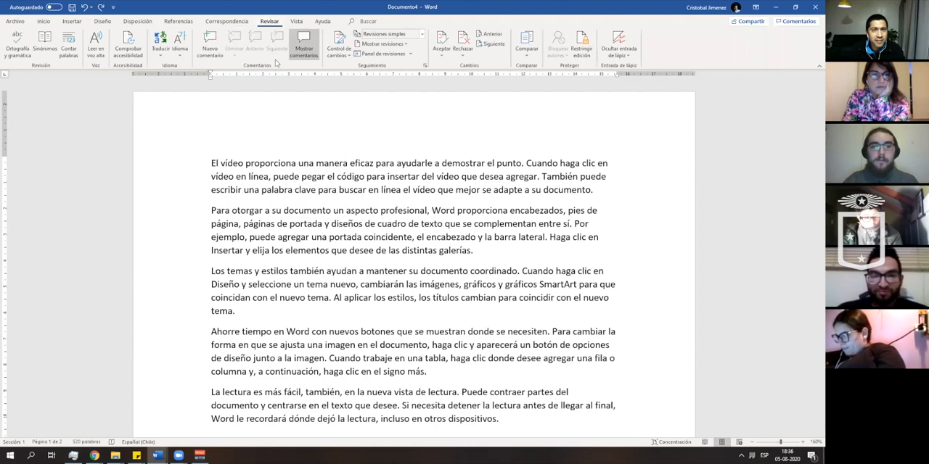
pyautogui.click(179, 57)
pyautogui.click(161, 51)
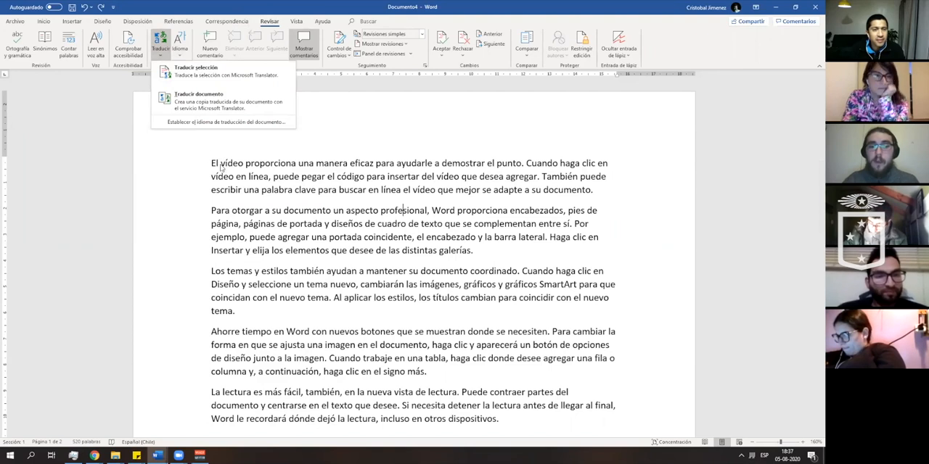
pyautogui.moveTo(217, 165); pyautogui.dragTo(593, 190)
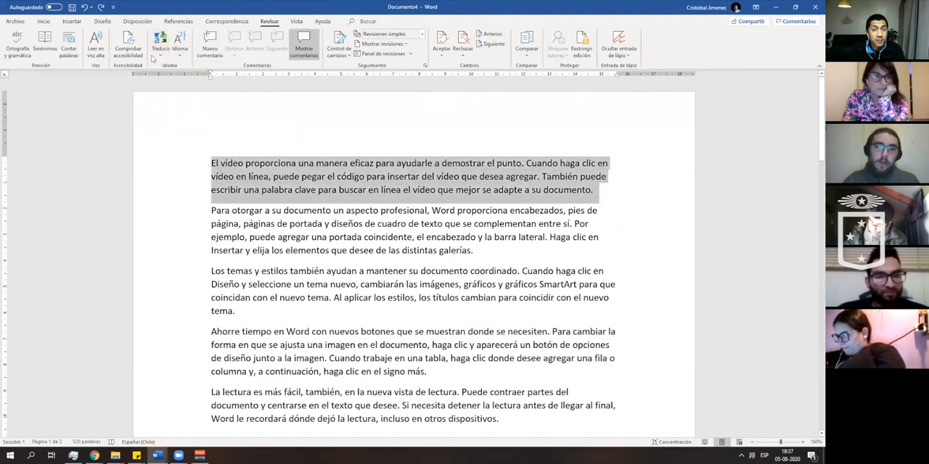
pyautogui.click(160, 52)
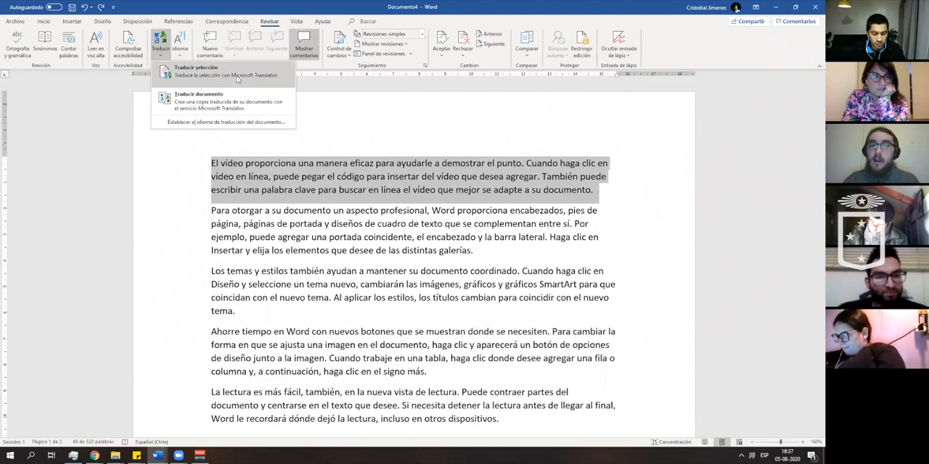
pyautogui.click(237, 77)
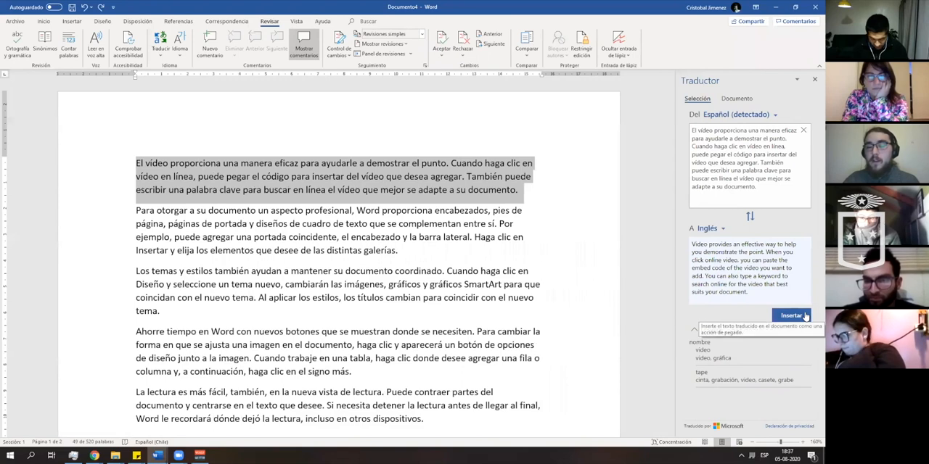
pyautogui.click(790, 316)
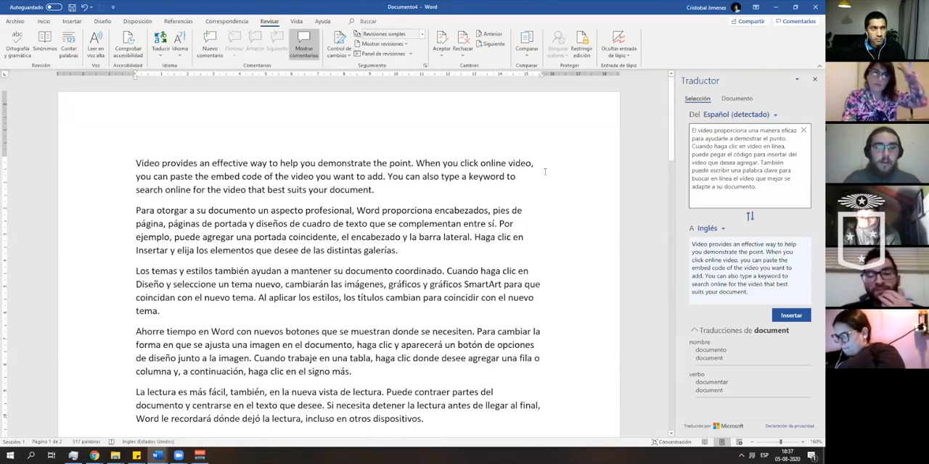
pyautogui.hotkey('ctrl', 'z')
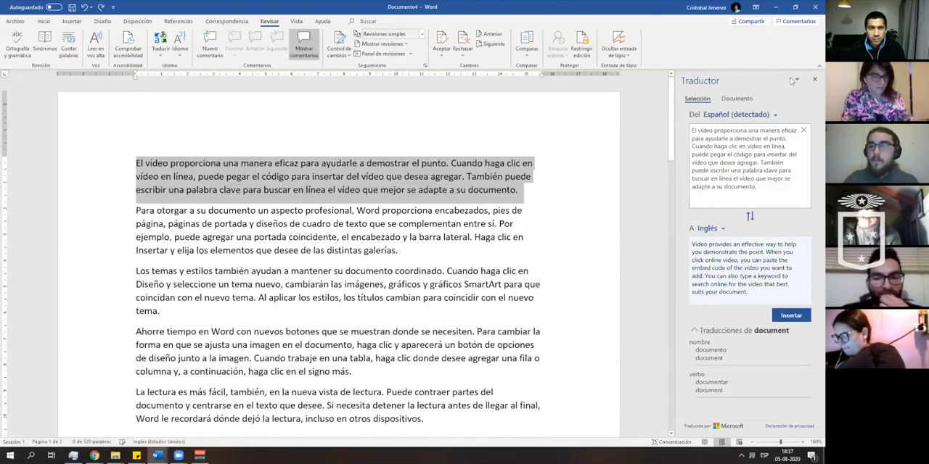
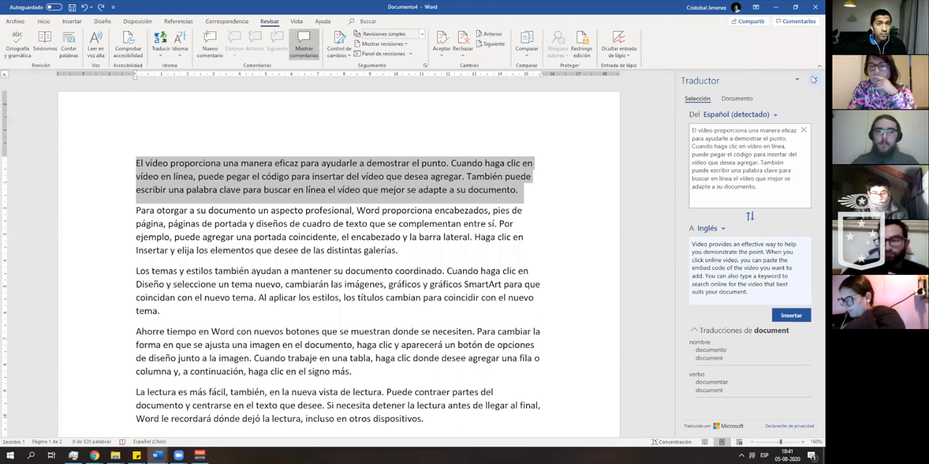
# - Deselect the first paragraph and insert two blank lines above it
pyautogui.press('Left')
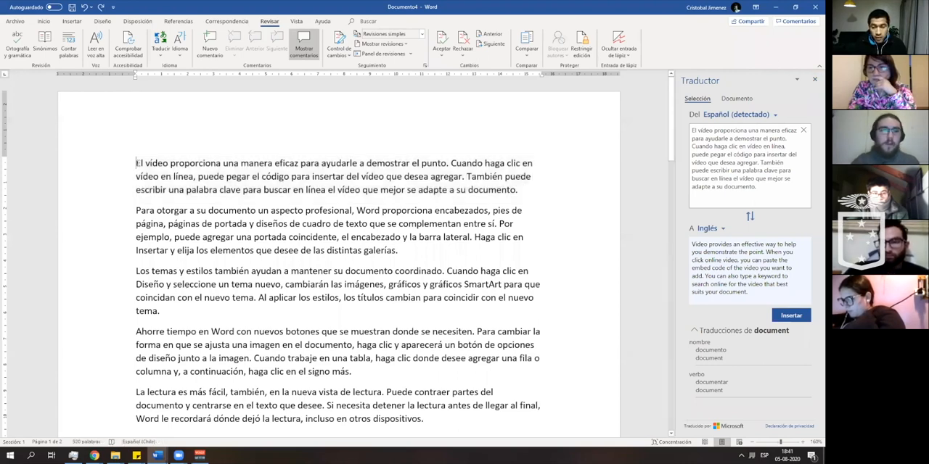
pyautogui.press('Return')
pyautogui.press('Return')
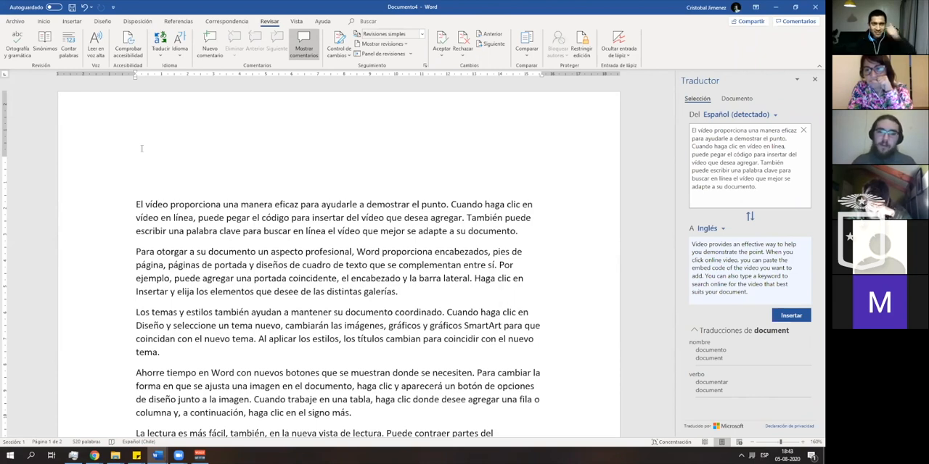
# - Copy the first paragraph and try the paste options on the blank first line, including keeping only the text
pyautogui.moveTo(133, 202); pyautogui.dragTo(539, 241)
pyautogui.hotkey('ctrl', 'c')
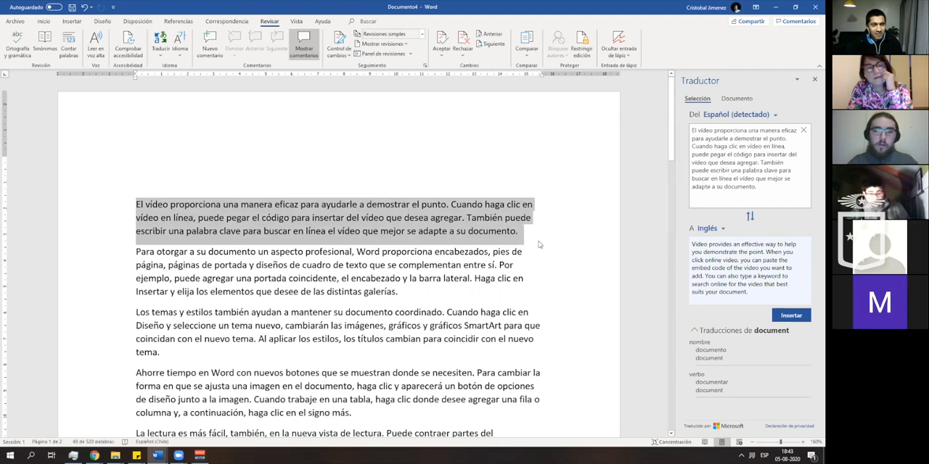
pyautogui.click(151, 137)
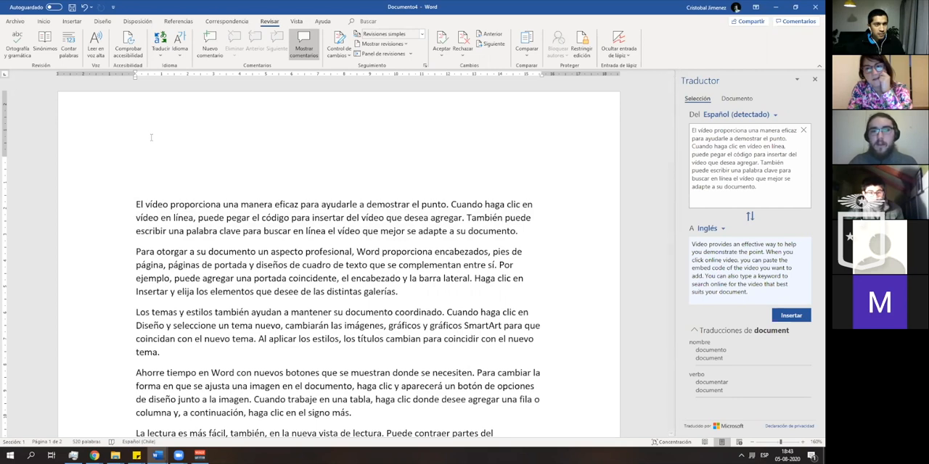
pyautogui.rightClick(142, 160)
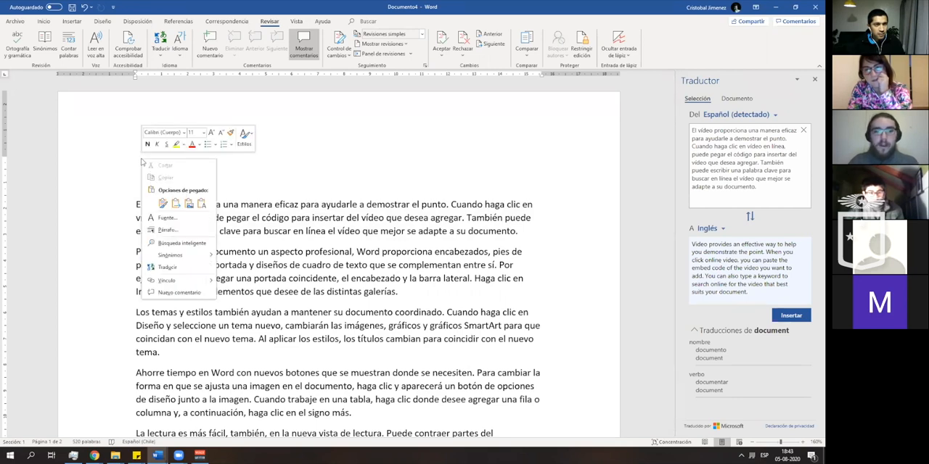
pyautogui.click(136, 161)
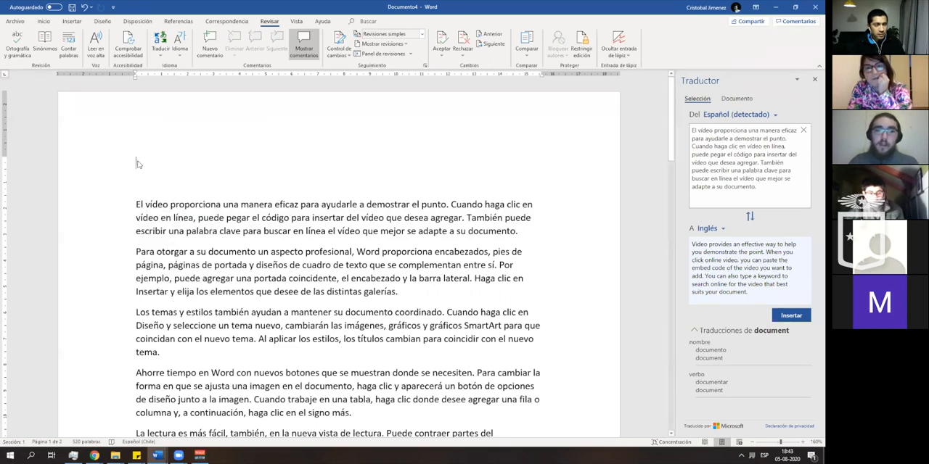
pyautogui.rightClick(138, 164)
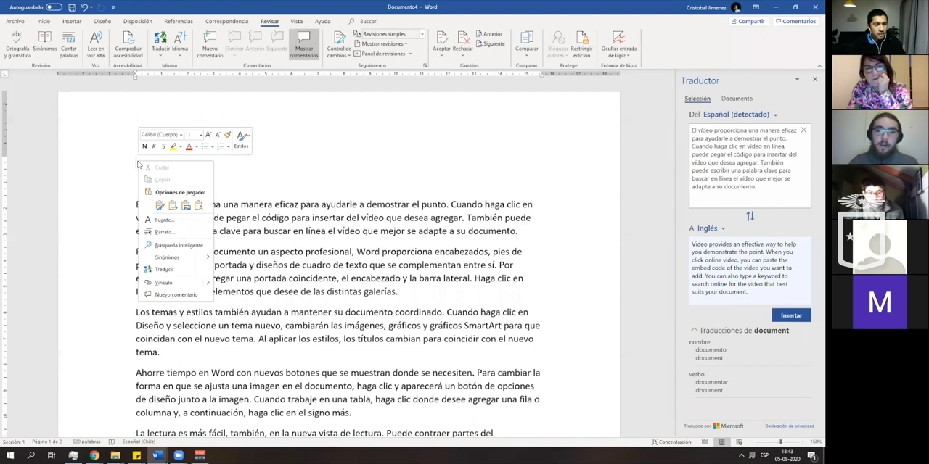
pyautogui.click(160, 205)
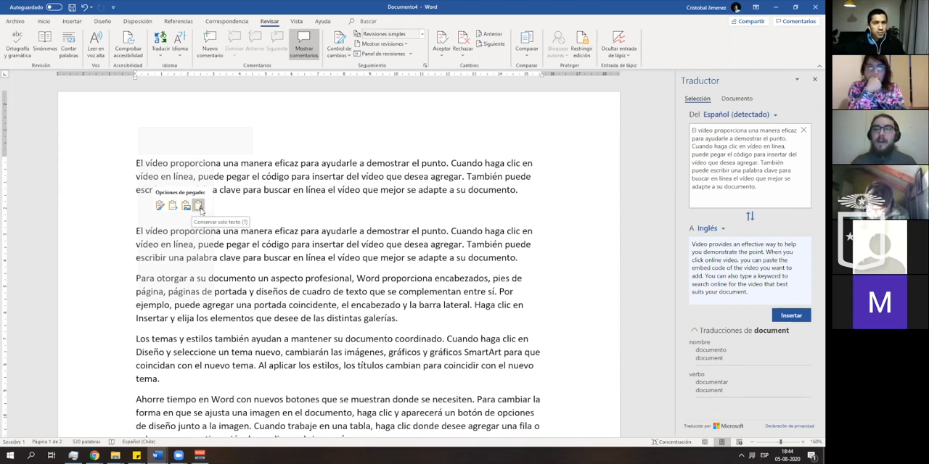
pyautogui.click(199, 206)
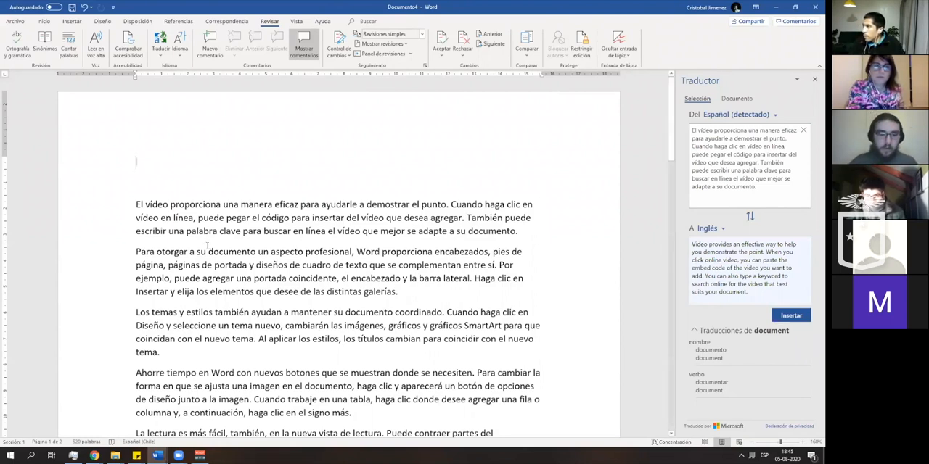
# - Switch to the open document Saltos de Seccion.docx and show its paragraph marks and hidden formatting symbols
pyautogui.moveTo(157, 456)
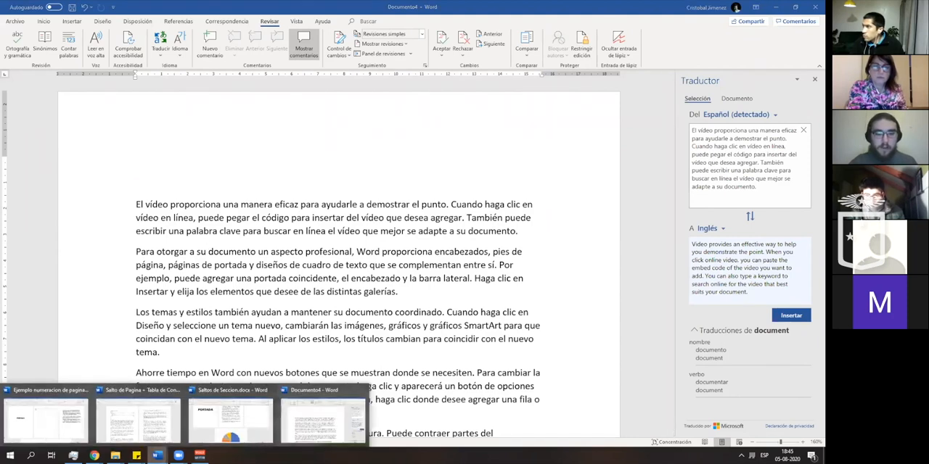
pyautogui.click(231, 422)
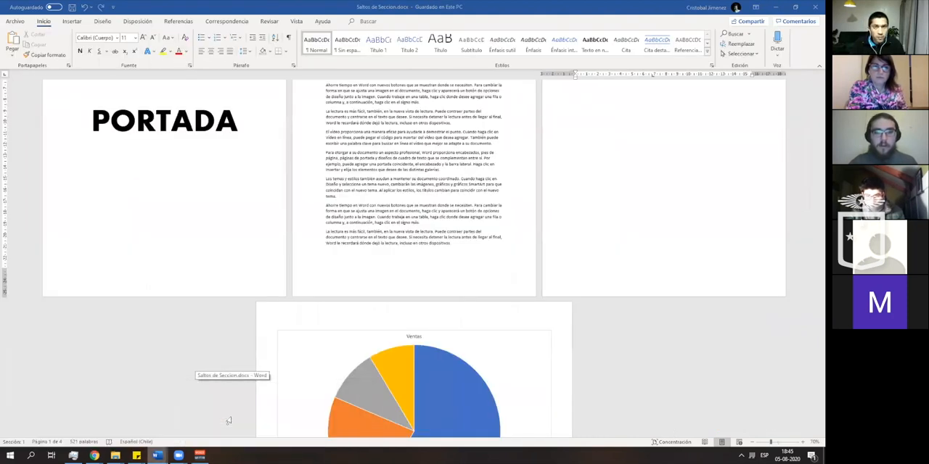
pyautogui.scroll(3, 175, 307)
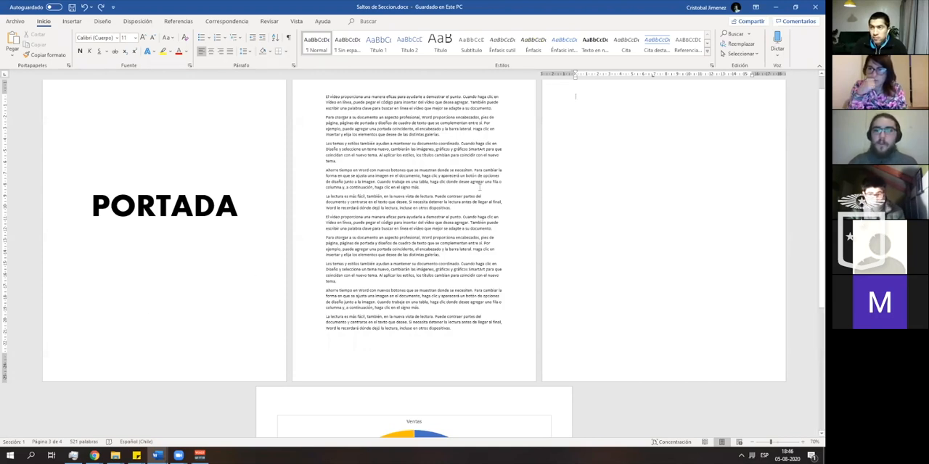
pyautogui.click(162, 289)
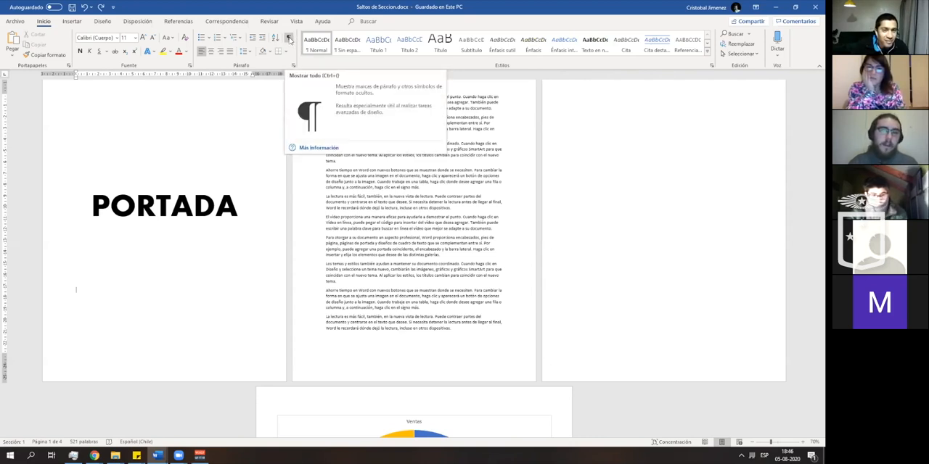
pyautogui.click(289, 40)
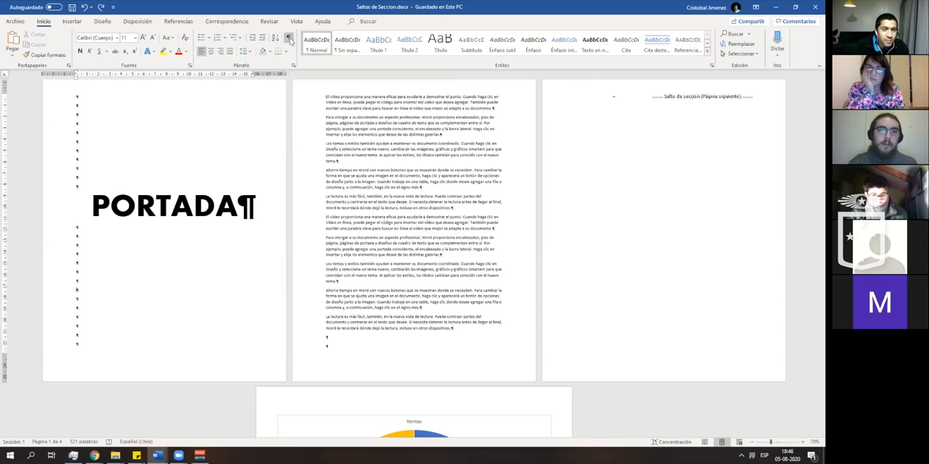
pyautogui.scroll(1, 186, 135)
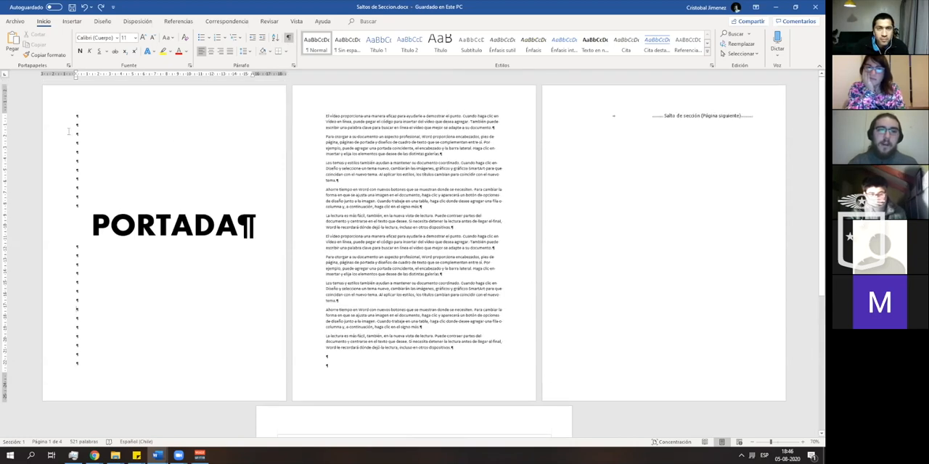
# - Add an empty paragraph among the paragraph marks above the PORTADA title and undo the addition
pyautogui.moveTo(77, 117); pyautogui.dragTo(160, 199)
pyautogui.click(77, 116)
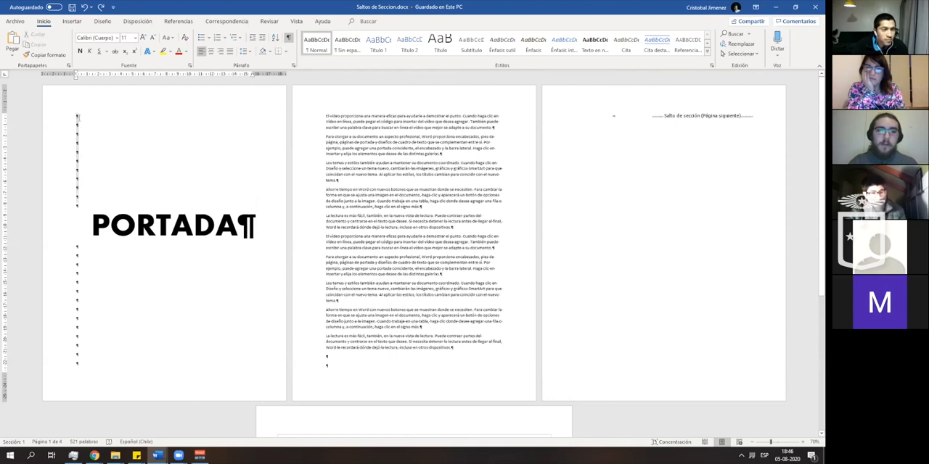
pyautogui.moveTo(77, 116); pyautogui.dragTo(87, 203)
pyautogui.click(89, 158)
pyautogui.press('Return')
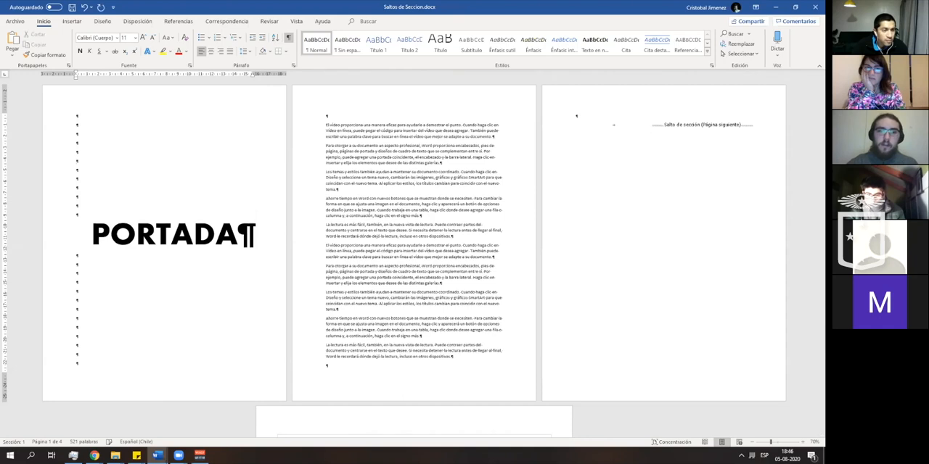
pyautogui.hotkey('ctrl', 'z')
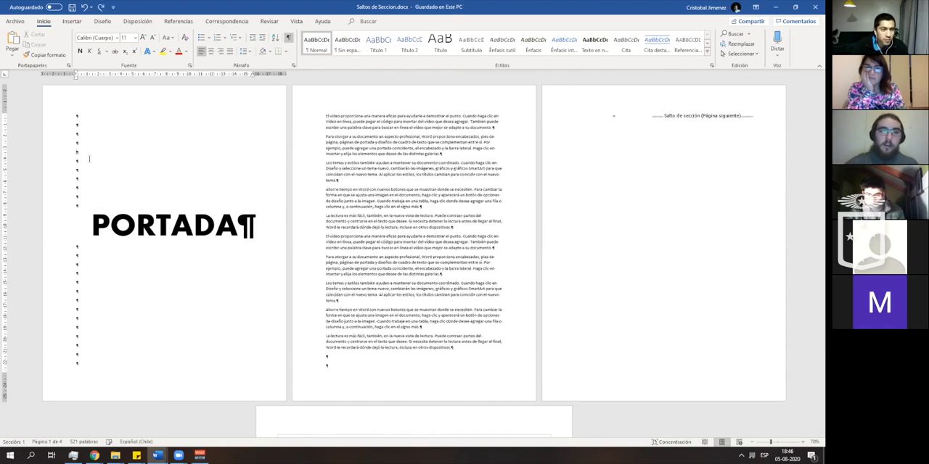
# - Examine the formatting marks on the cover and text pages, the next-page section break, and the landscape page with the pie chart
pyautogui.scroll(-4, 182, 218)
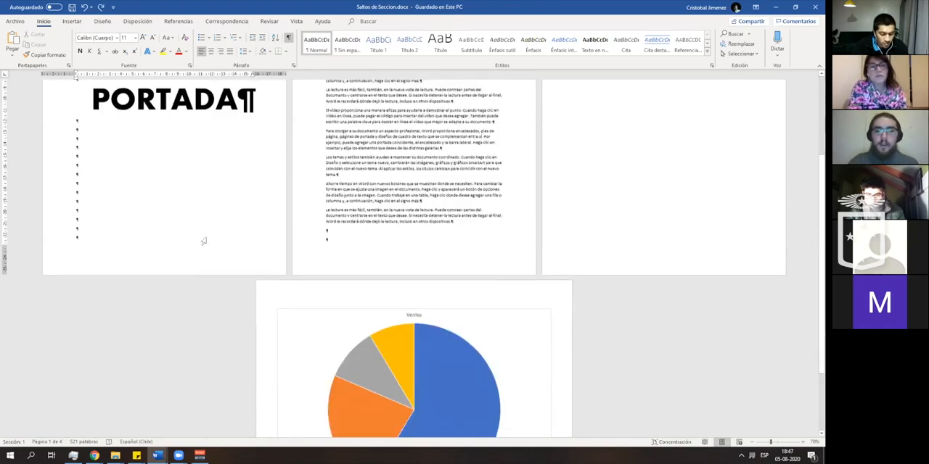
pyautogui.scroll(3, 230, 251)
pyautogui.scroll(2, 230, 251)
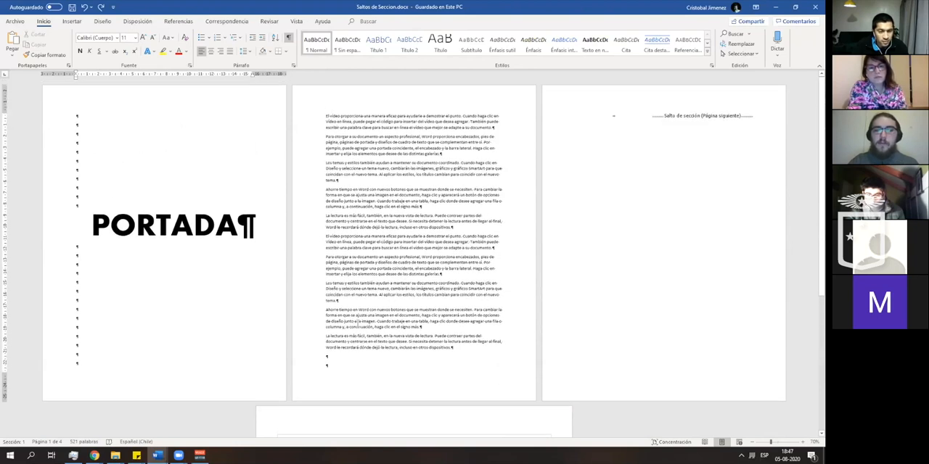
pyautogui.scroll(-2, 330, 317)
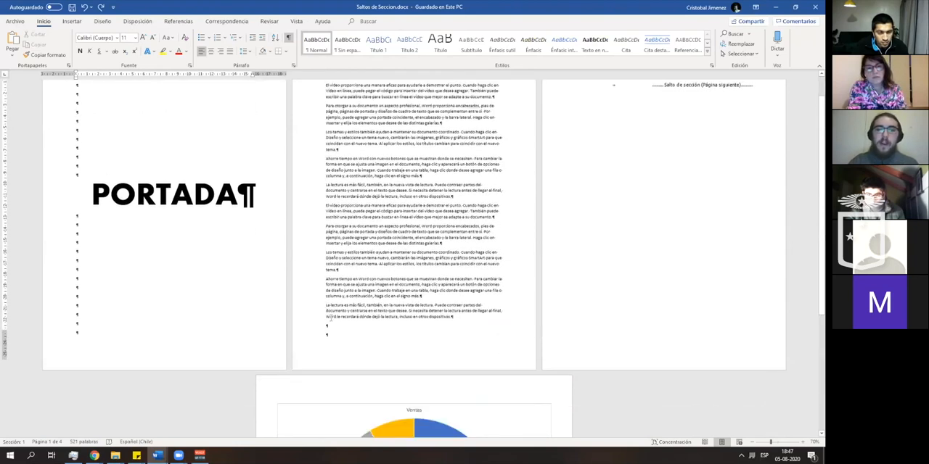
pyautogui.scroll(2, 632, 145)
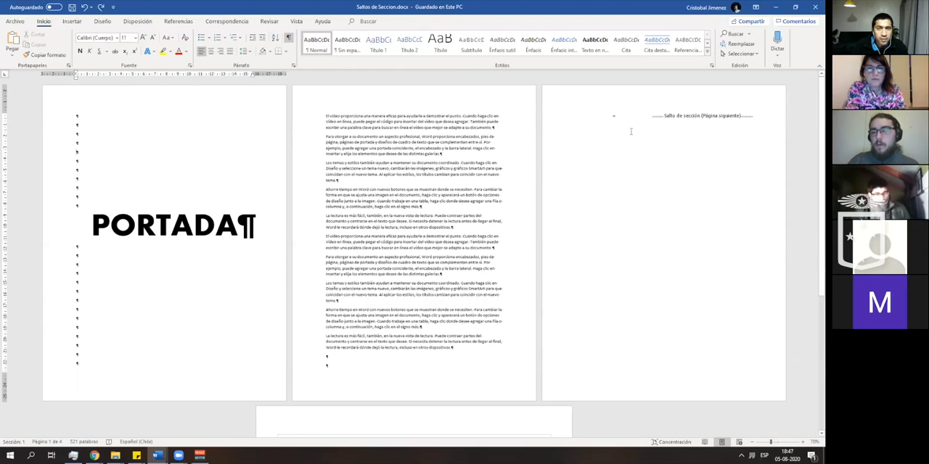
pyautogui.scroll(-1, 608, 134)
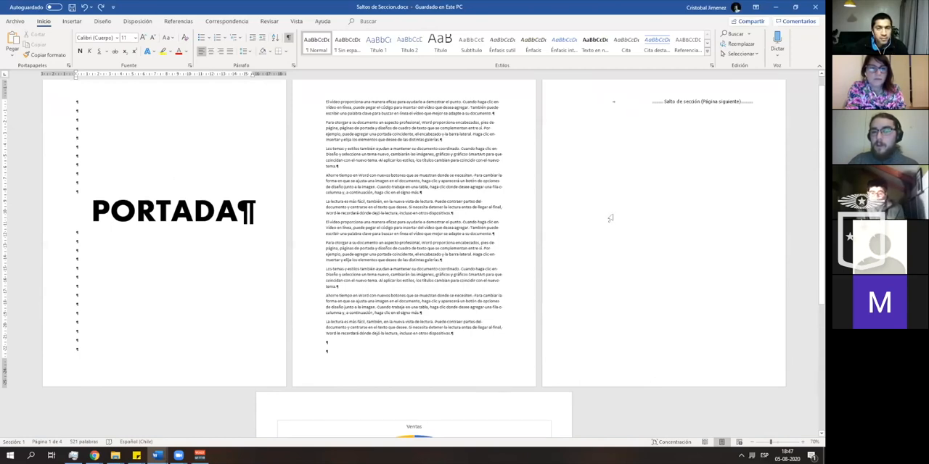
pyautogui.scroll(-2, 610, 218)
pyautogui.scroll(-10, 596, 242)
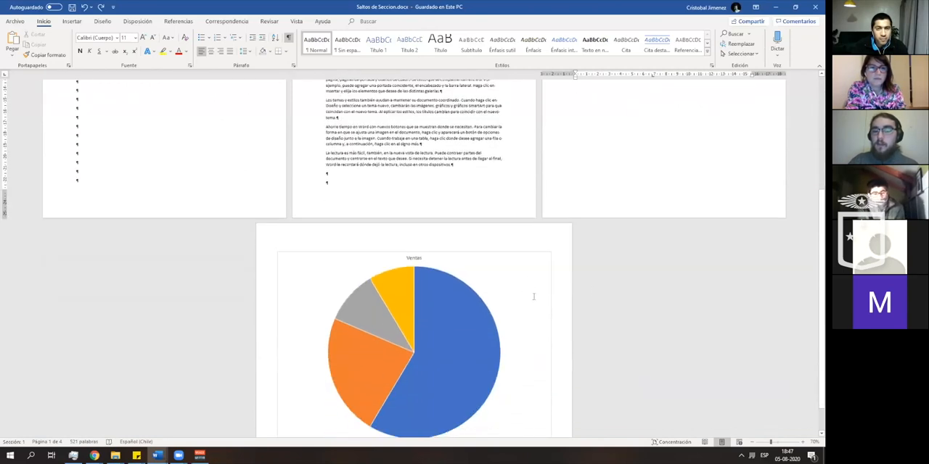
pyautogui.scroll(-3, 566, 277)
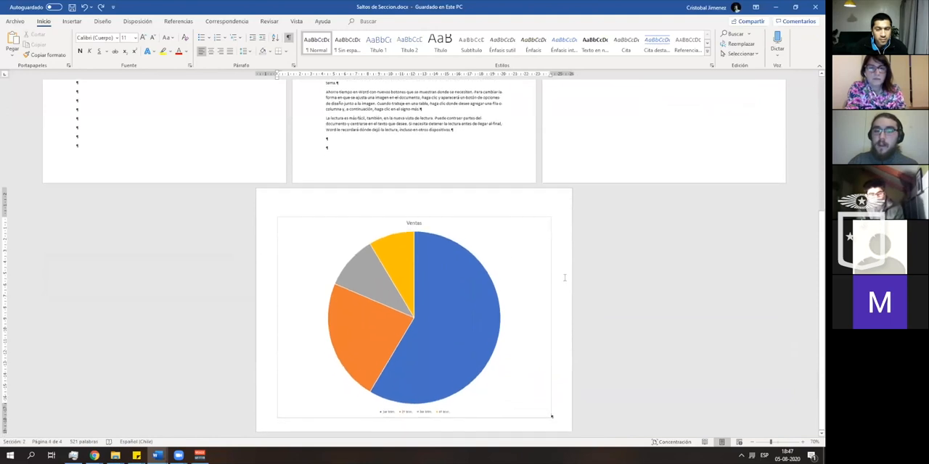
pyautogui.scroll(12, 624, 175)
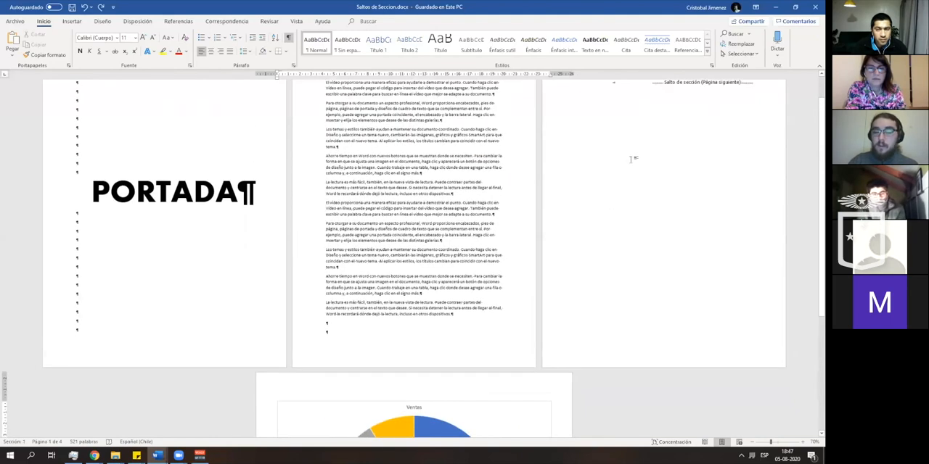
pyautogui.scroll(-6, 631, 160)
pyautogui.scroll(-6, 588, 218)
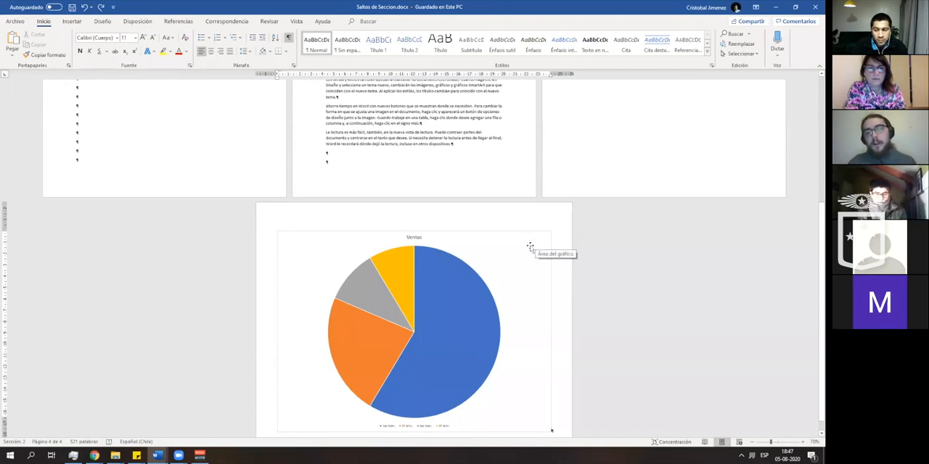
# - Turn the section number off in the status bar and turn it back on
pyautogui.rightClick(182, 443)
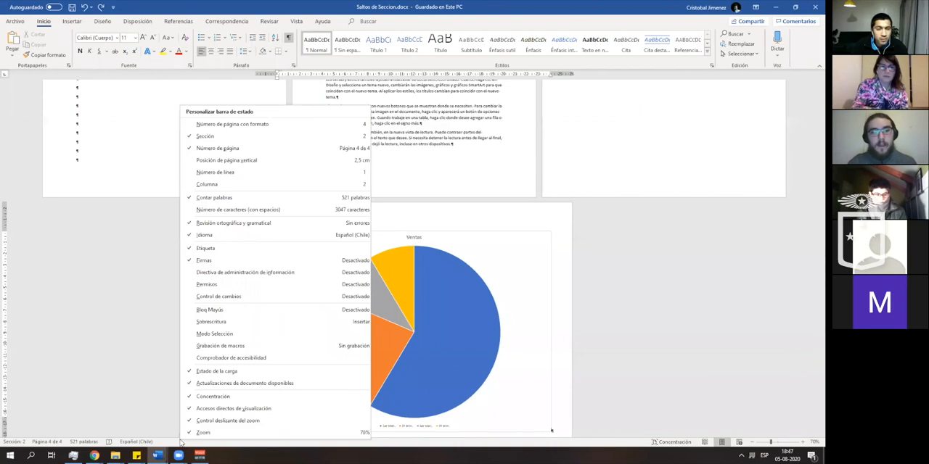
pyautogui.click(139, 412)
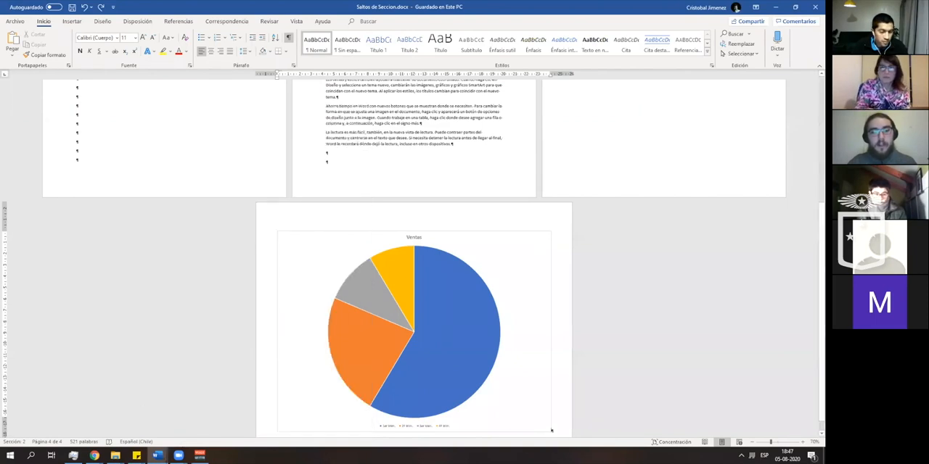
pyautogui.rightClick(193, 443)
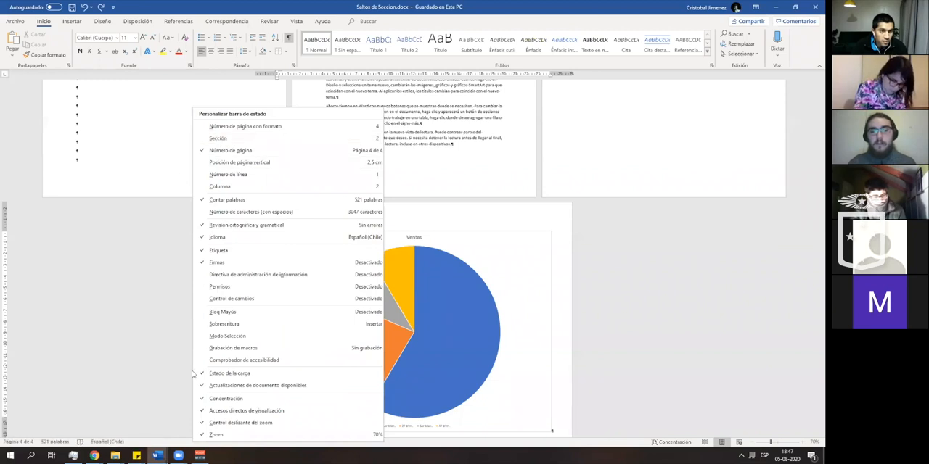
pyautogui.click(147, 286)
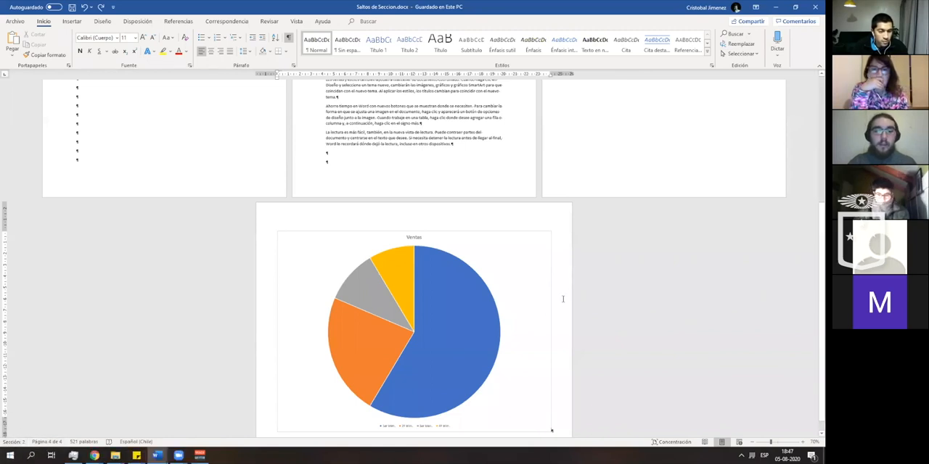
# - Place the cursor on the cover page and beside the pie chart to compare the section numbers in the status bar
pyautogui.click(223, 160)
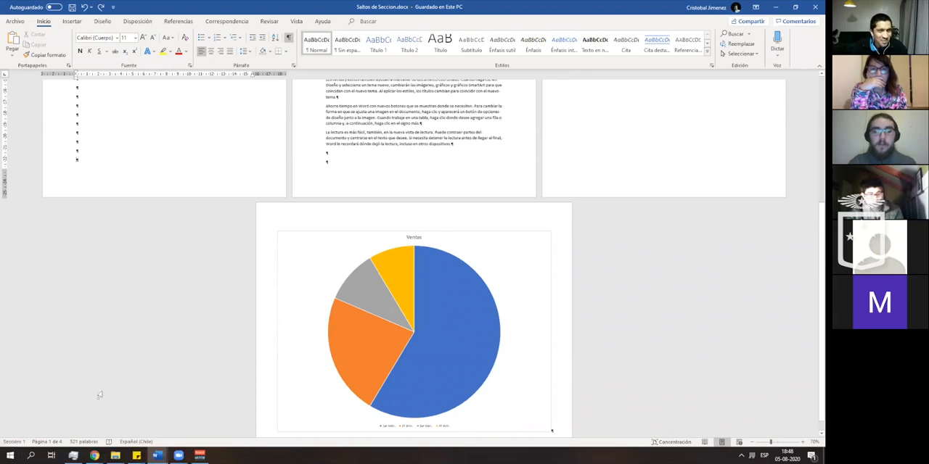
pyautogui.click(565, 319)
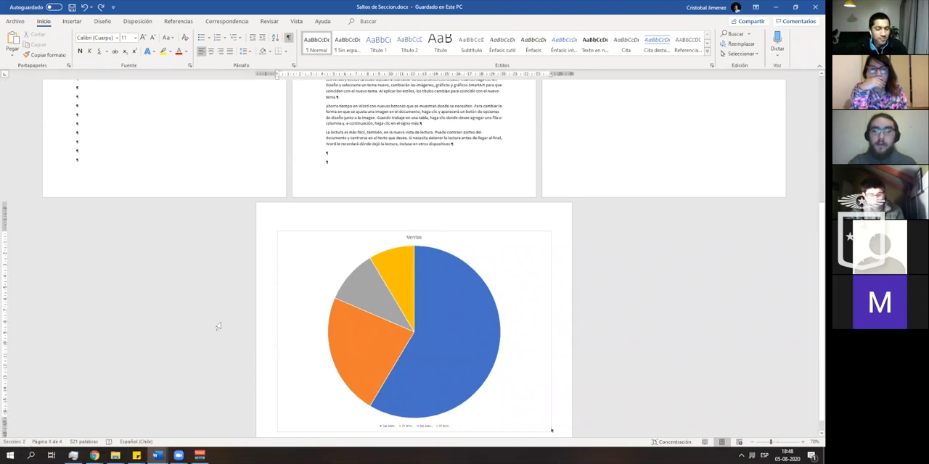
pyautogui.scroll(3, 218, 320)
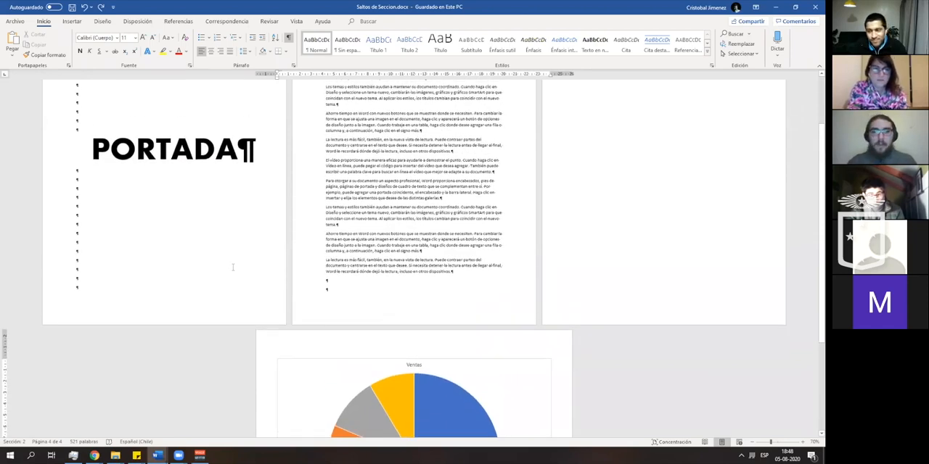
pyautogui.scroll(2, 233, 267)
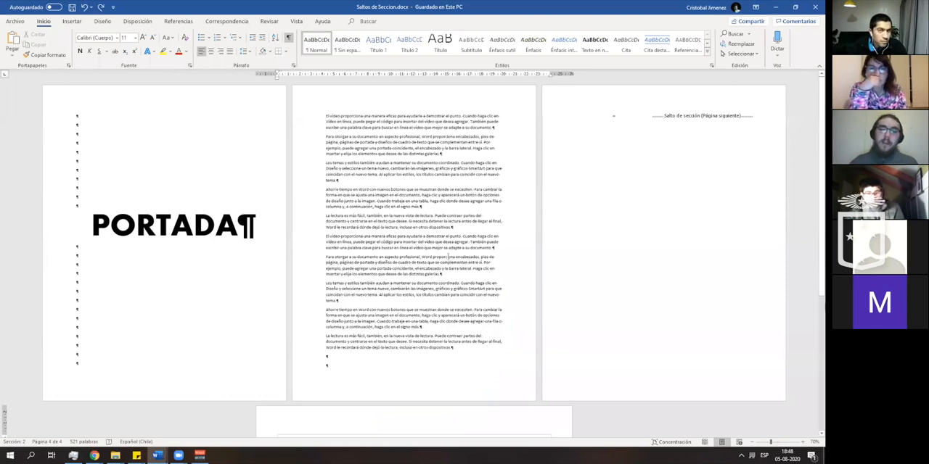
# - Add an empty paragraph after the pie chart so the landscape section continues on another page
pyautogui.scroll(-2, 669, 239)
pyautogui.scroll(-4, 669, 239)
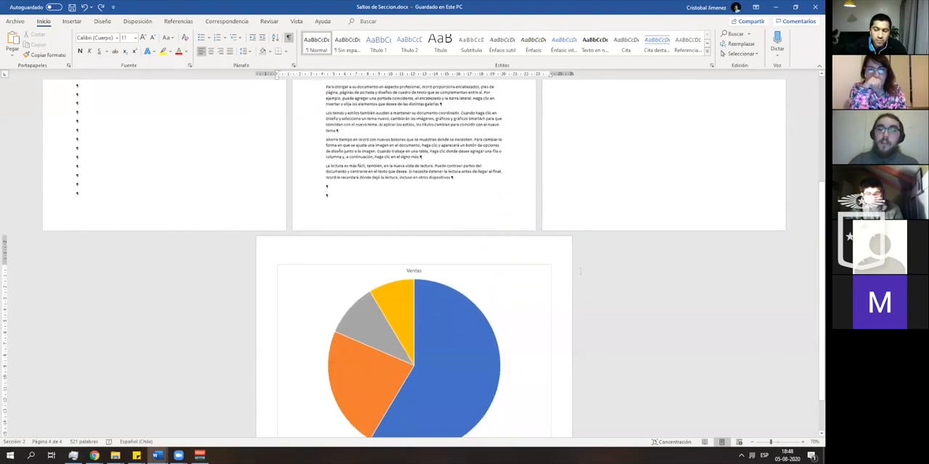
pyautogui.scroll(-1, 566, 263)
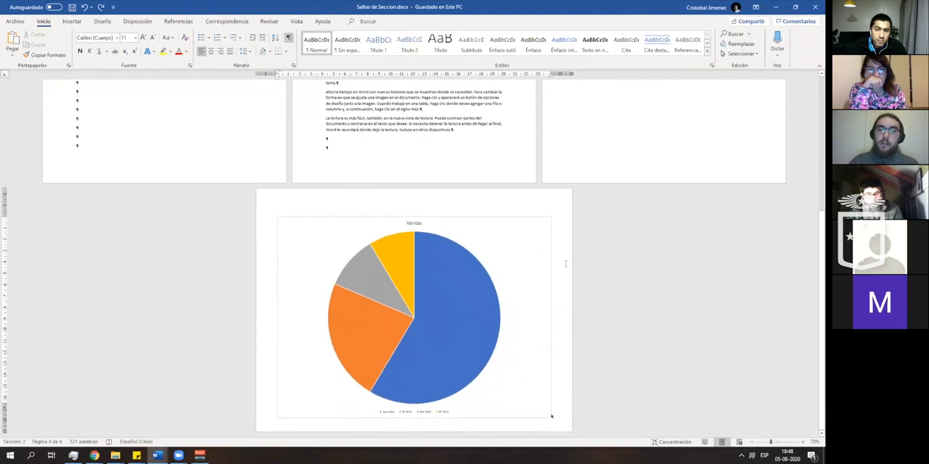
pyautogui.scroll(7, 565, 263)
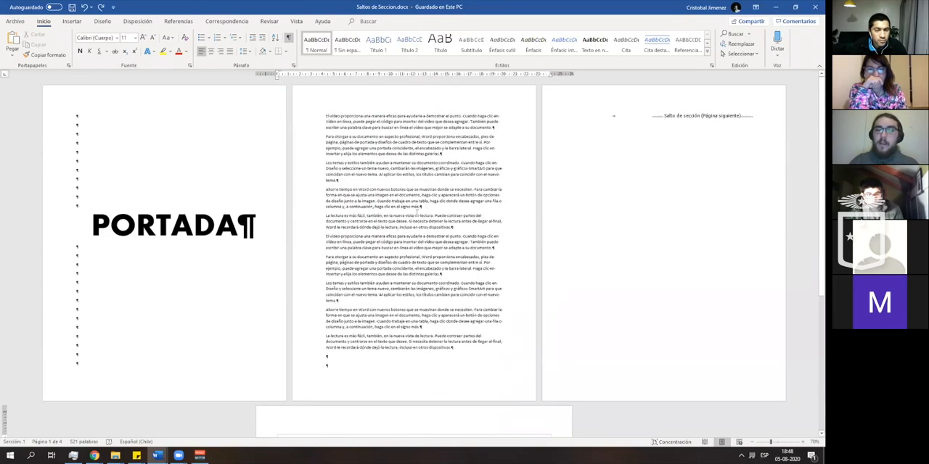
pyautogui.scroll(-8, 614, 215)
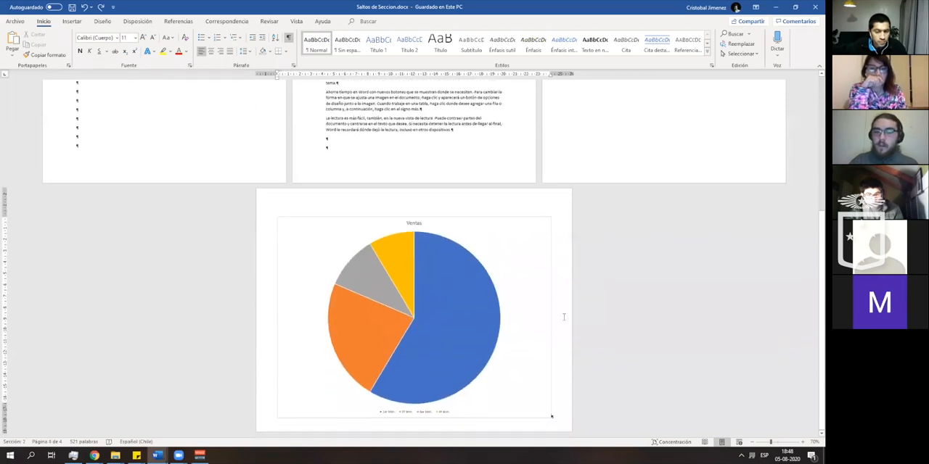
pyautogui.press('Return')
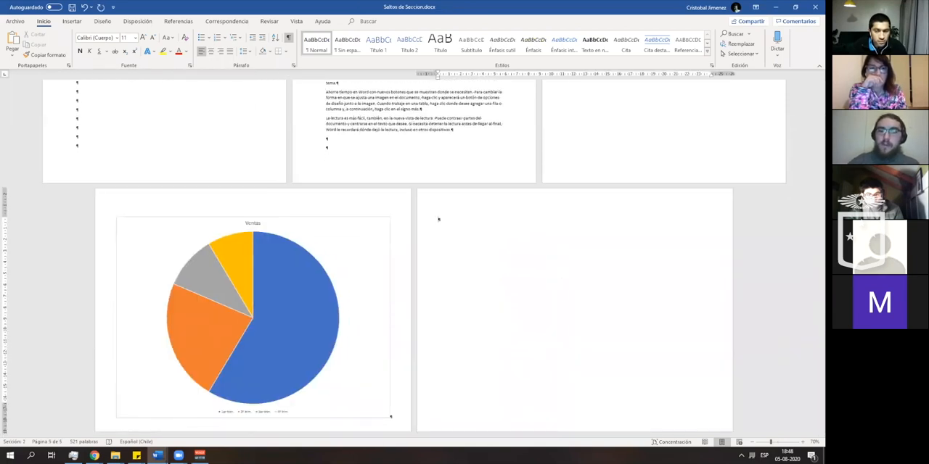
pyautogui.scroll(4, 556, 315)
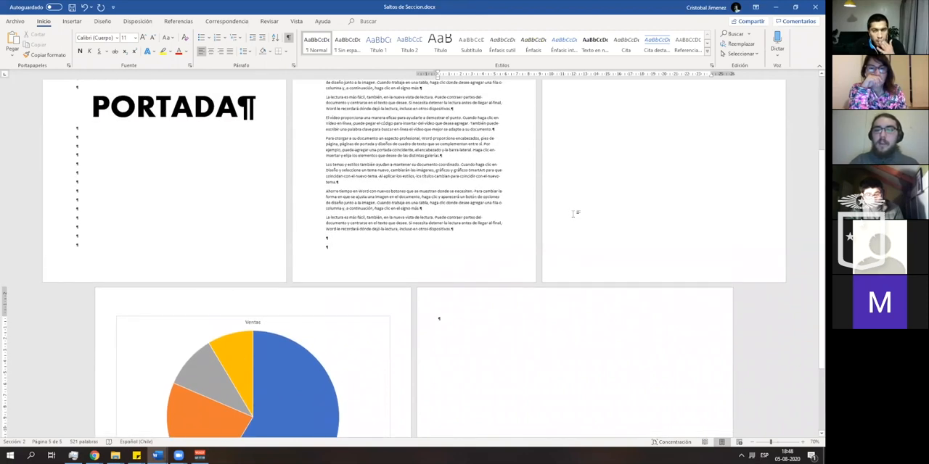
pyautogui.scroll(-3, 527, 297)
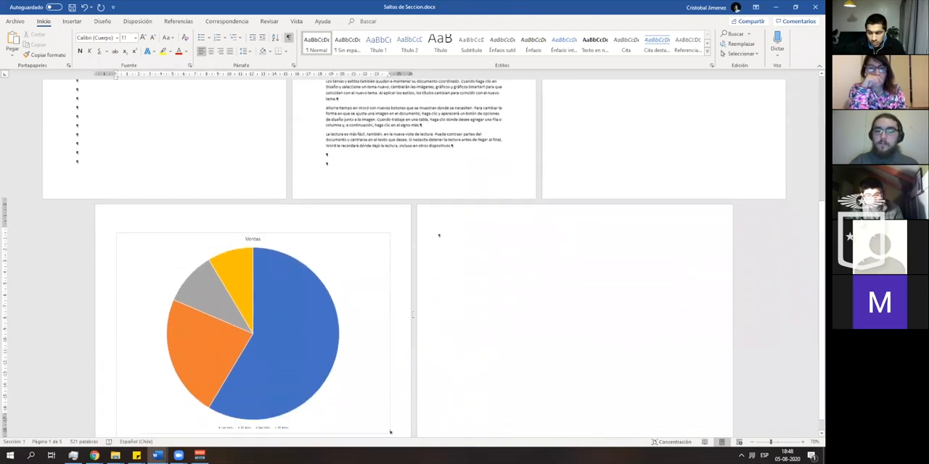
# - Examine the Vertical and Horizontal page orientation options for the cover section
pyautogui.scroll(6, 440, 332)
pyautogui.scroll(3, 439, 332)
pyautogui.scroll(-6, 506, 338)
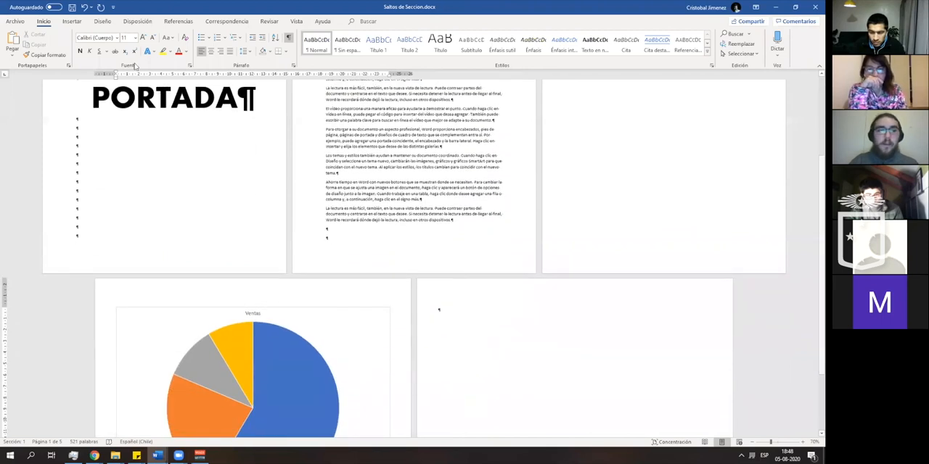
pyautogui.click(137, 21)
pyautogui.click(43, 58)
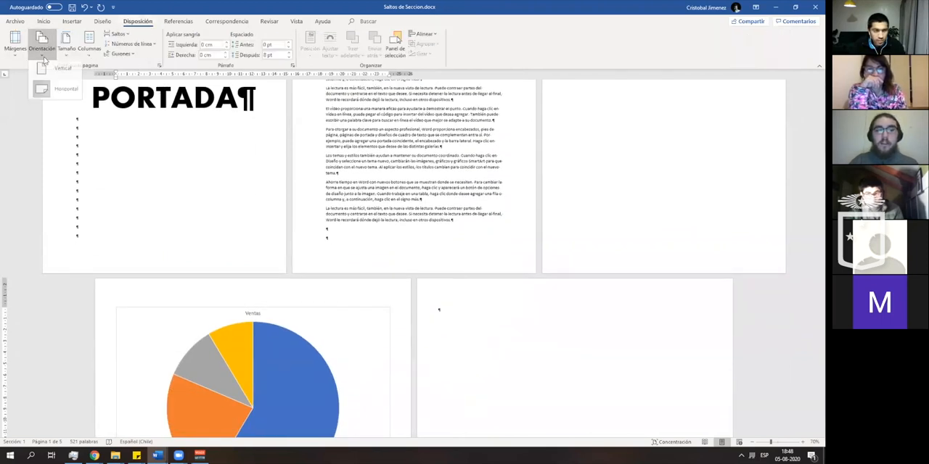
pyautogui.click(64, 97)
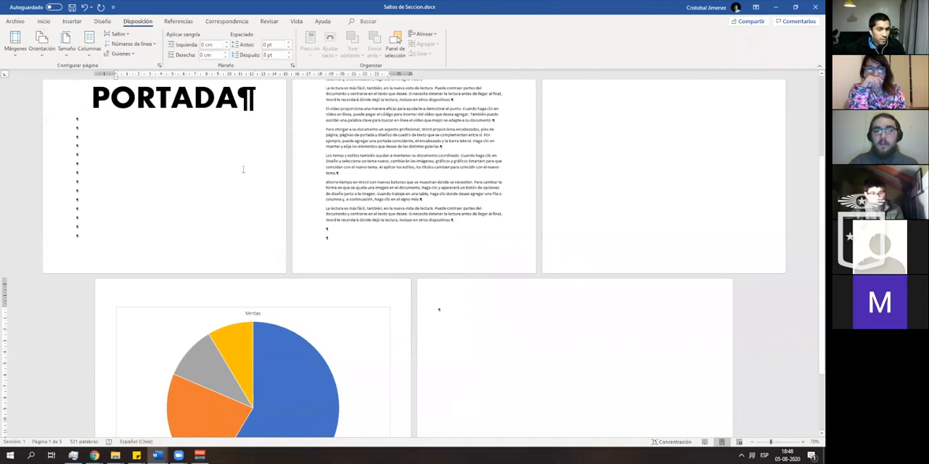
pyautogui.scroll(1, 246, 174)
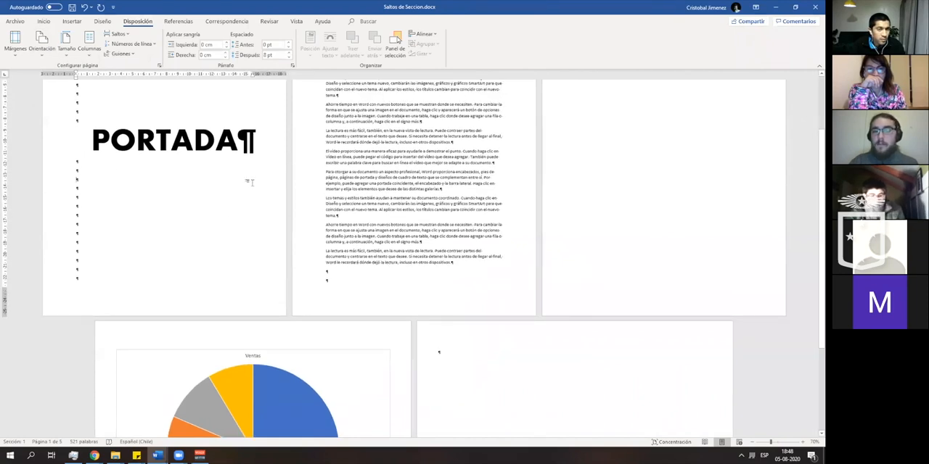
pyautogui.click(43, 57)
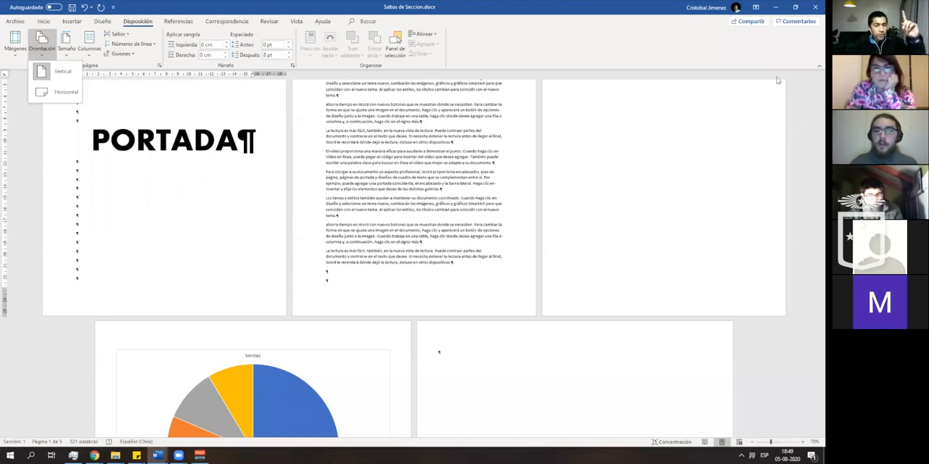
pyautogui.click(595, 116)
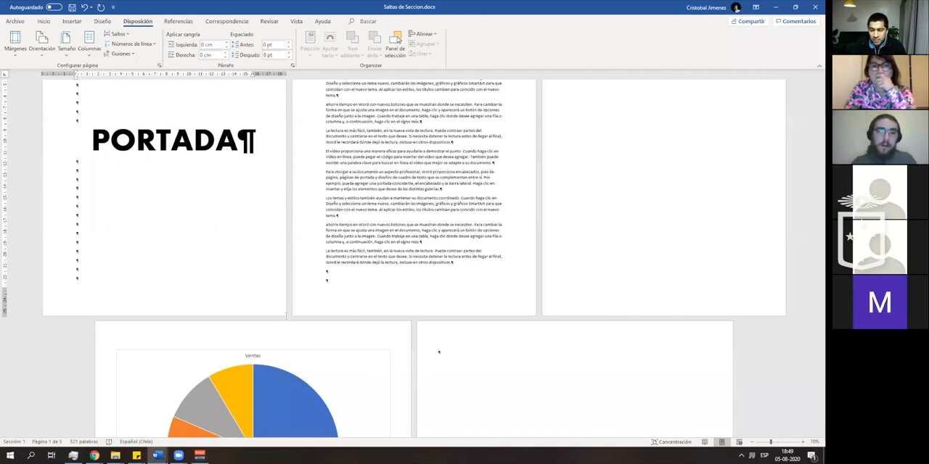
# - Review the margin presets available for the portrait text page in the first section
pyautogui.scroll(-2, 184, 205)
pyautogui.scroll(4, 184, 205)
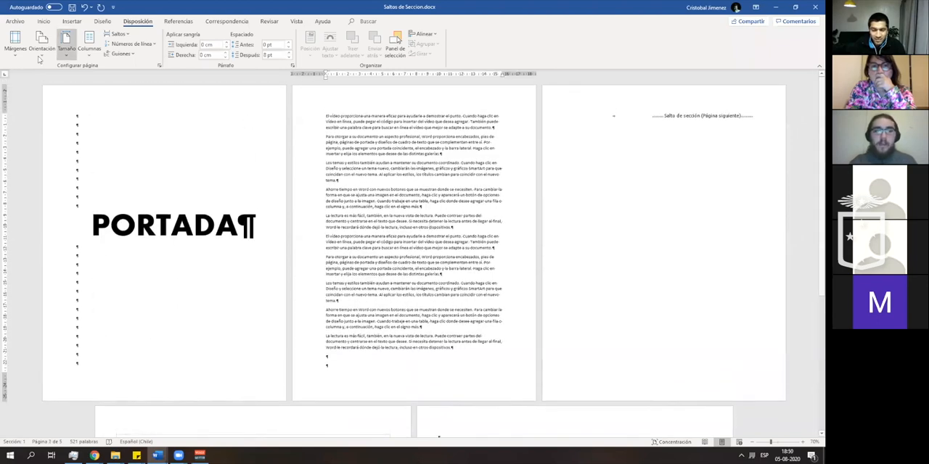
pyautogui.click(16, 44)
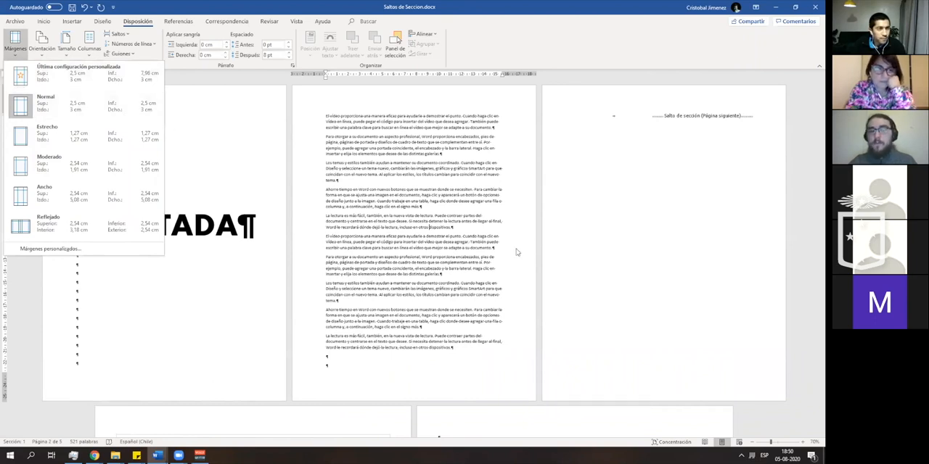
pyautogui.scroll(-4, 444, 220)
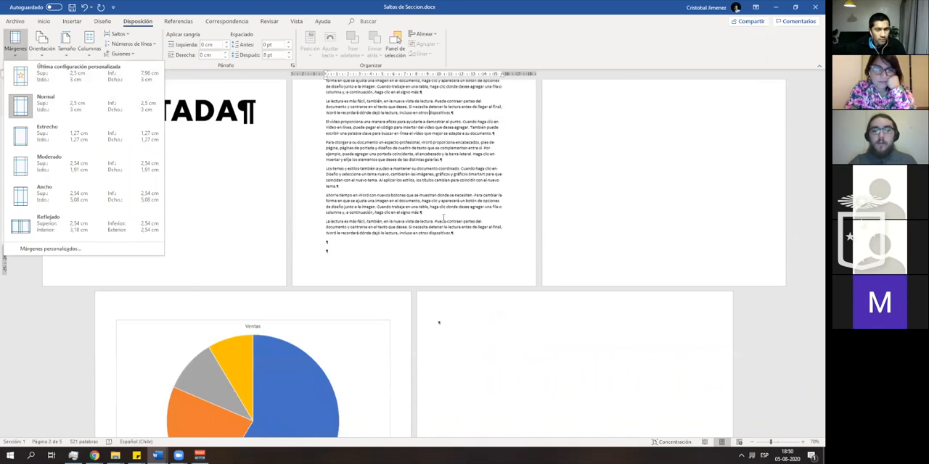
# - Copy all the sample paragraphs from the portrait text page and paste them onto the landscape page after the pie chart
pyautogui.click(460, 233)
pyautogui.scroll(1, 460, 234)
pyautogui.moveTo(460, 251); pyautogui.dragTo(326, 107)
pyautogui.moveTo(325, 77); pyautogui.dragTo(323, 98)
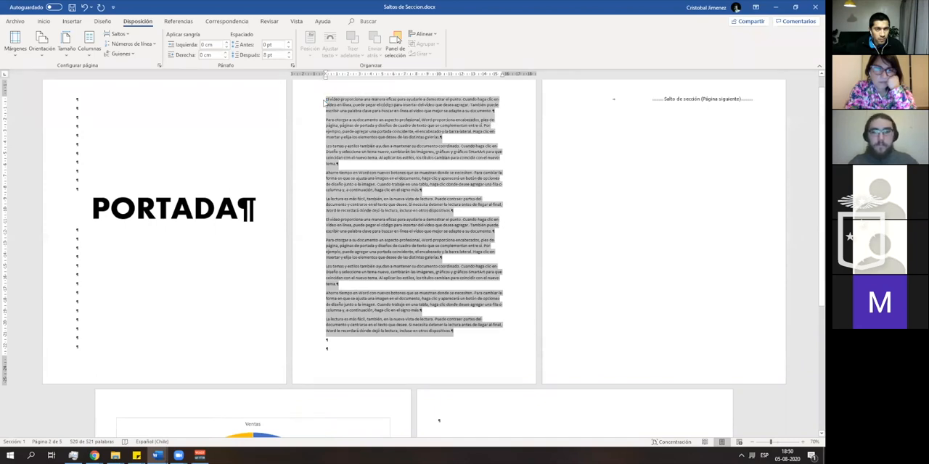
pyautogui.hotkey('ctrl', 'c')
pyautogui.scroll(-3, 479, 305)
pyautogui.click(500, 293)
pyautogui.hotkey('ctrl', 'v')
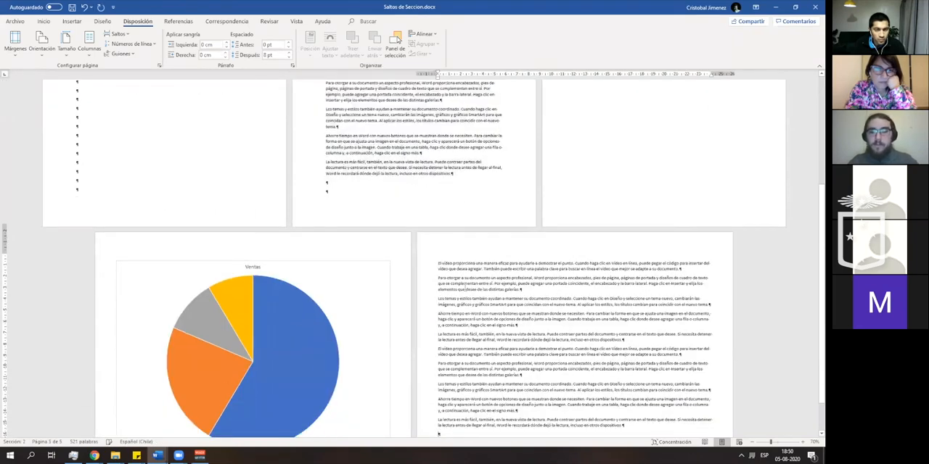
pyautogui.scroll(-2, 501, 296)
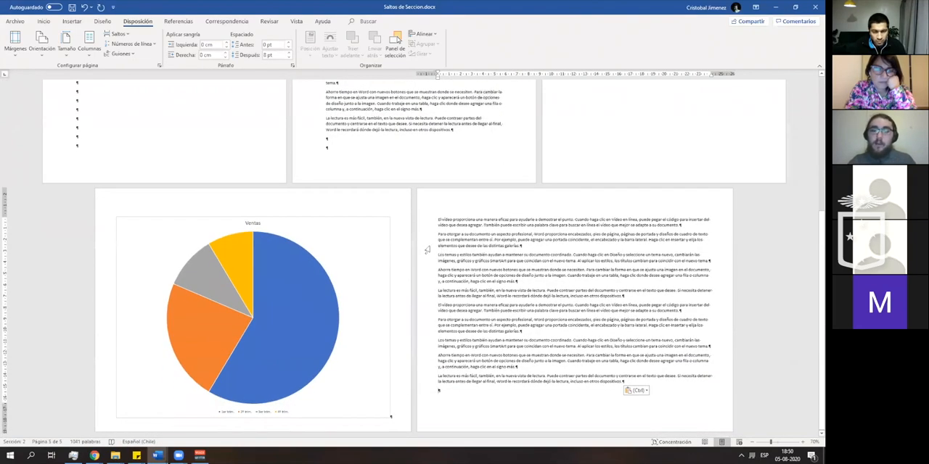
# - Apply the Estrecho margin preset of 1,27 cm to the landscape section with the pie chart and pasted text
pyautogui.click(24, 59)
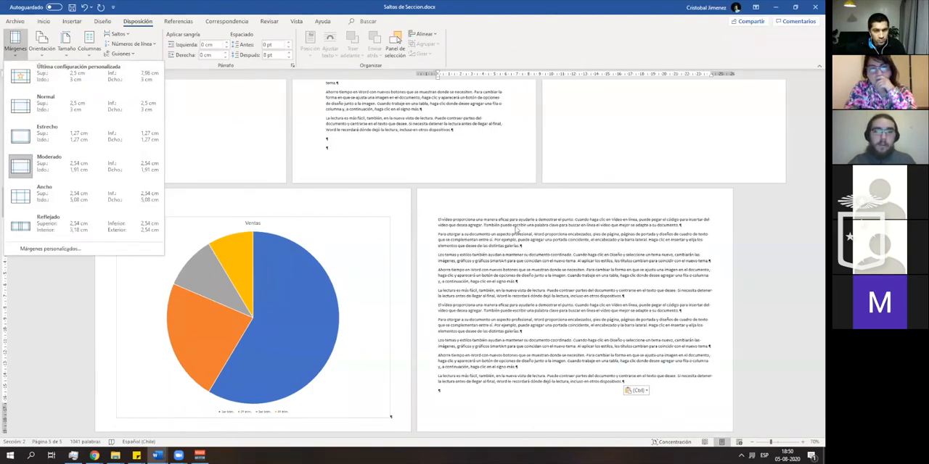
pyautogui.click(70, 138)
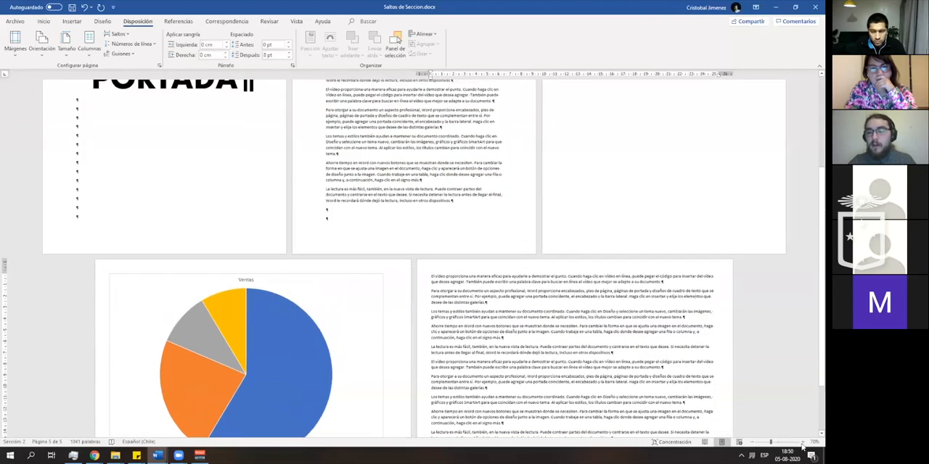
pyautogui.click(771, 443)
pyautogui.moveTo(771, 443); pyautogui.dragTo(778, 444)
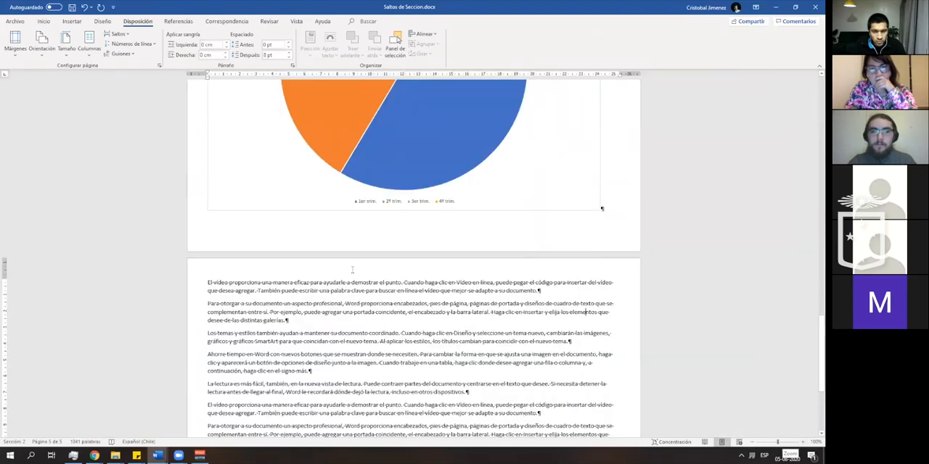
# - Switch the landscape section's margins to Normal and back to Estrecho
pyautogui.click(13, 57)
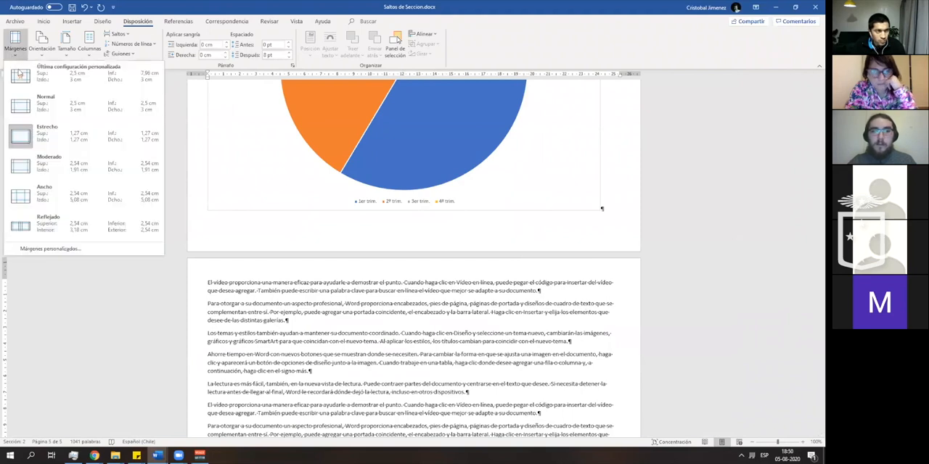
pyautogui.click(22, 108)
pyautogui.click(17, 51)
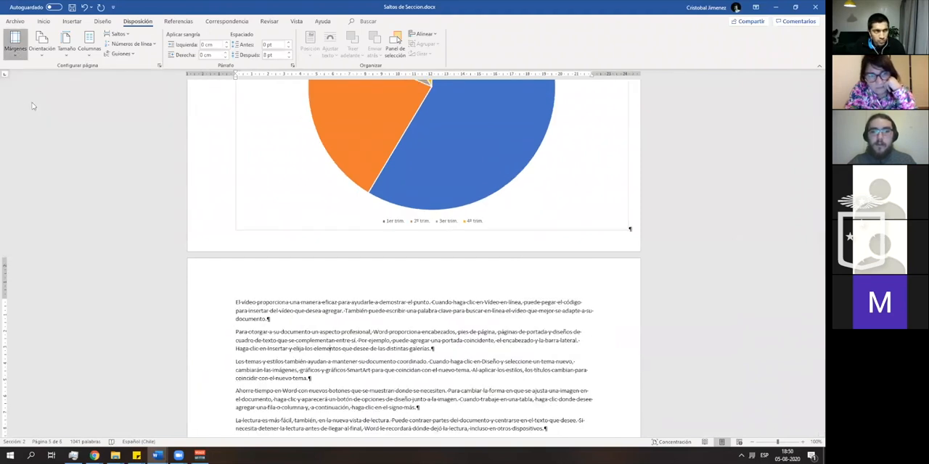
pyautogui.click(24, 143)
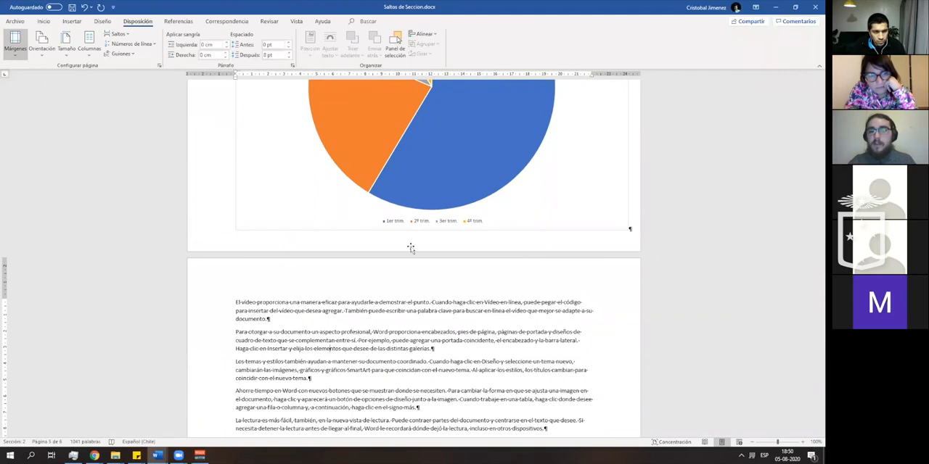
# - Set the landscape section's margins to the Normal preset and compare its pages with the portrait text page
pyautogui.click(752, 442)
pyautogui.click(752, 442)
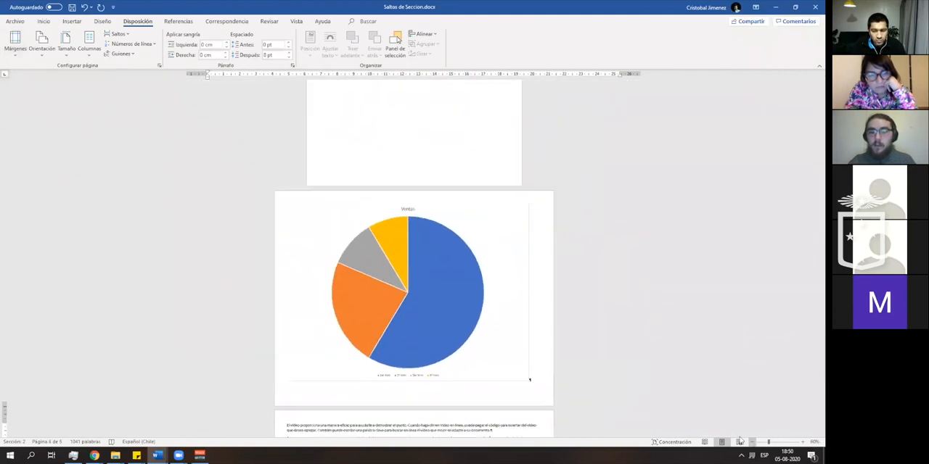
pyautogui.keyDown('ctrl'); pyautogui.scroll(-2, 425, 319); pyautogui.keyUp('ctrl')
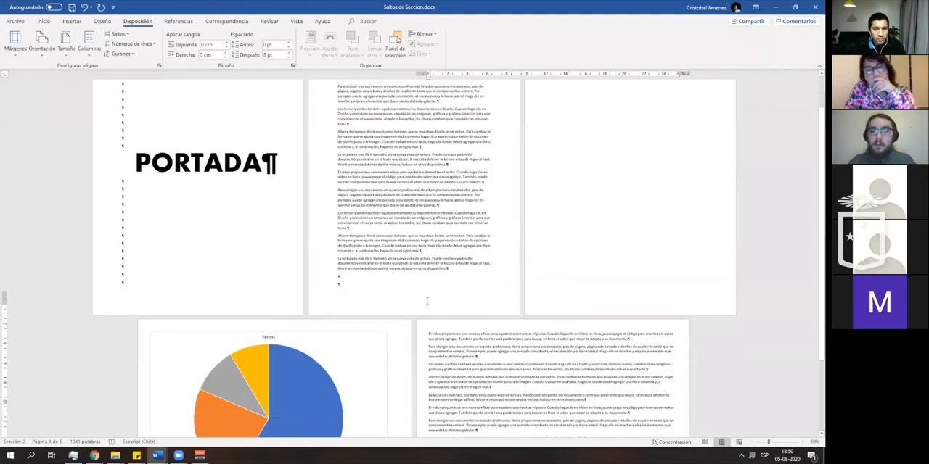
pyautogui.click(658, 352)
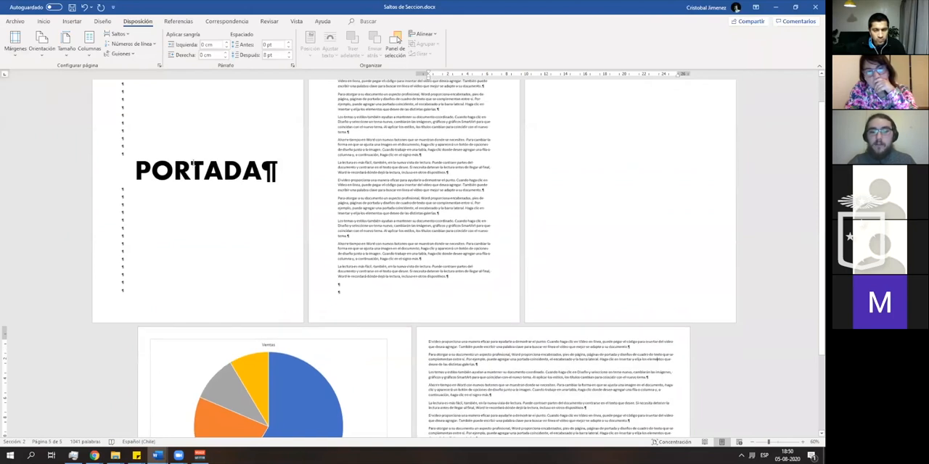
pyautogui.click(24, 49)
pyautogui.click(29, 113)
pyautogui.scroll(1, 433, 218)
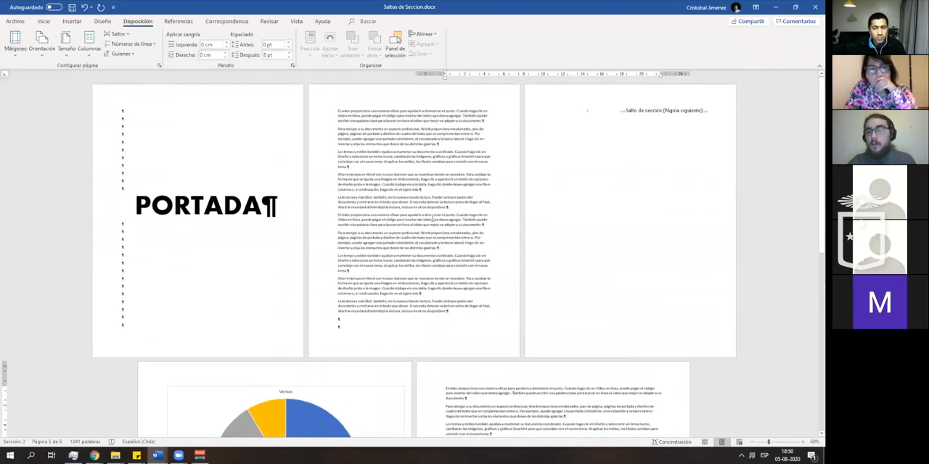
pyautogui.click(425, 174)
pyautogui.scroll(-1, 425, 175)
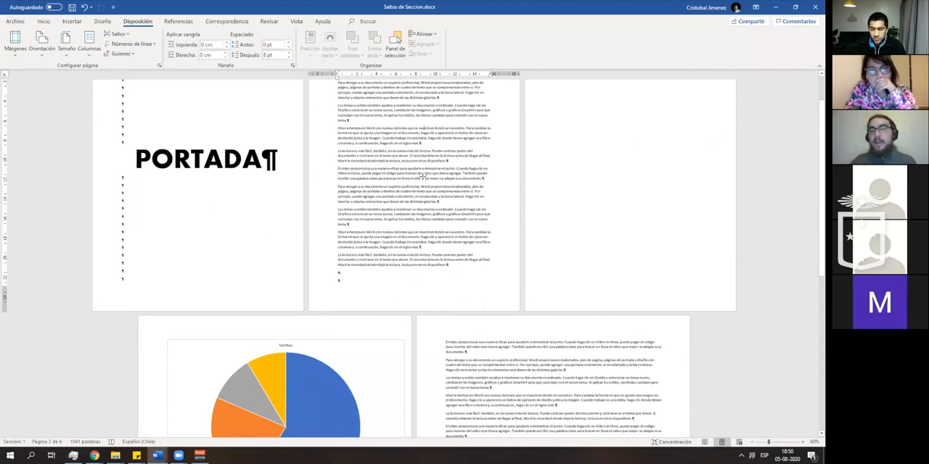
# - Change the Ventas pie chart on the landscape page to an Áreas chart
pyautogui.scroll(-2, 365, 284)
pyautogui.click(365, 284)
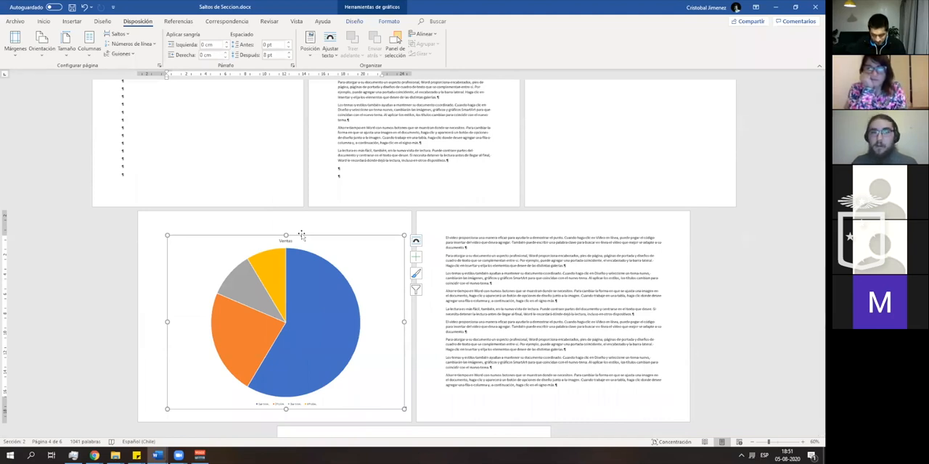
pyautogui.click(82, 22)
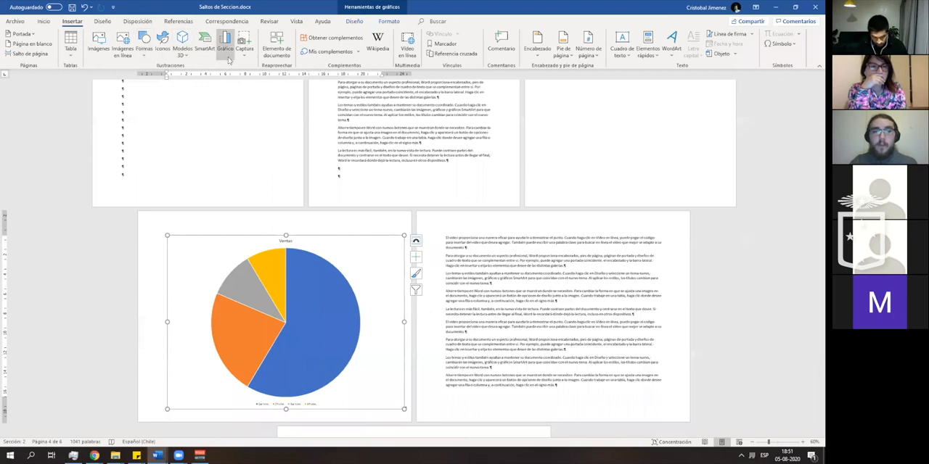
pyautogui.click(226, 50)
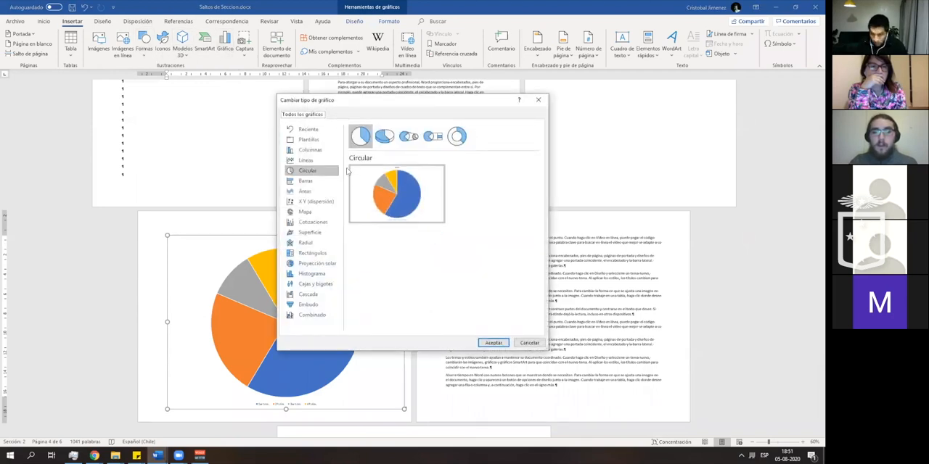
pyautogui.click(320, 191)
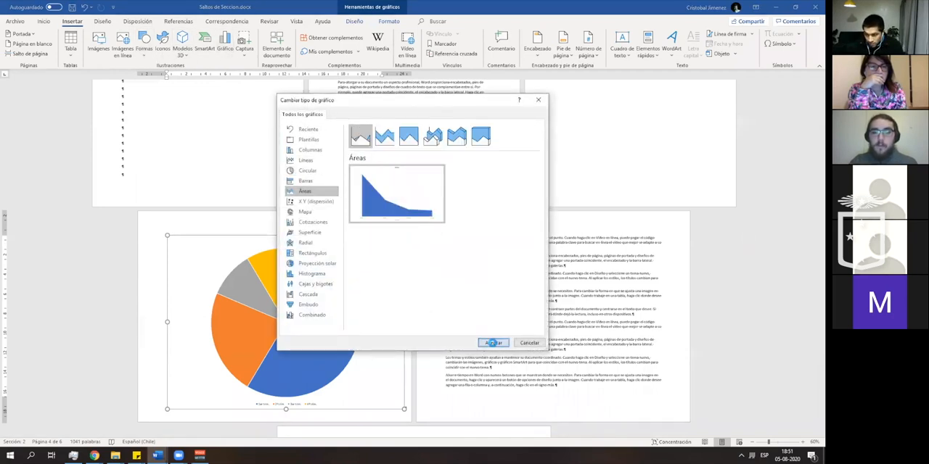
pyautogui.click(493, 343)
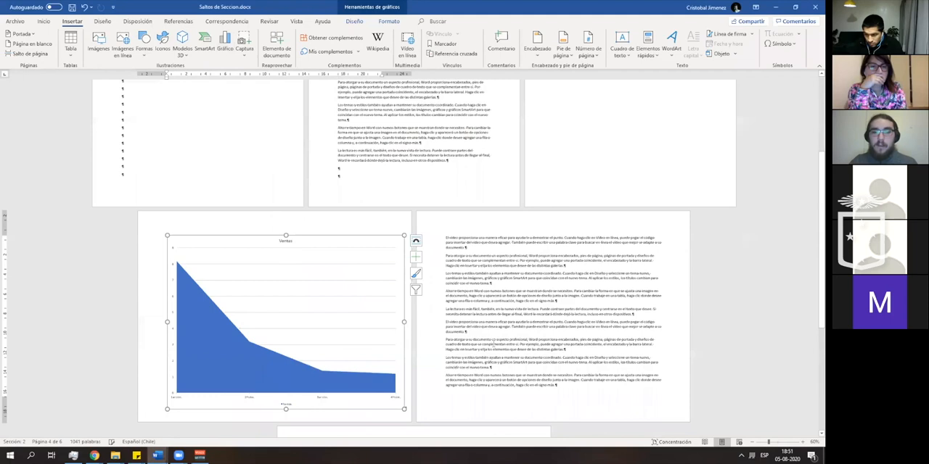
# - Look through the Ventas area chart's layout options and its data sheet, and close the sheet
pyautogui.click(416, 273)
pyautogui.click(416, 272)
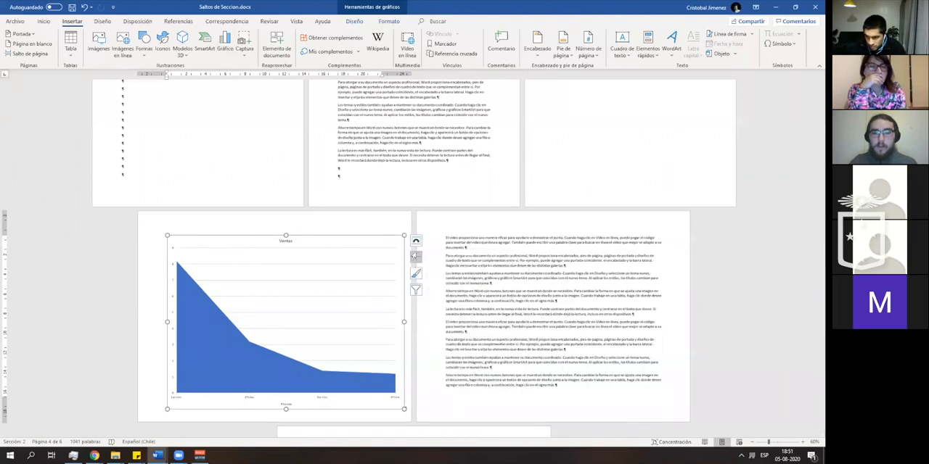
pyautogui.click(416, 240)
pyautogui.rightClick(371, 283)
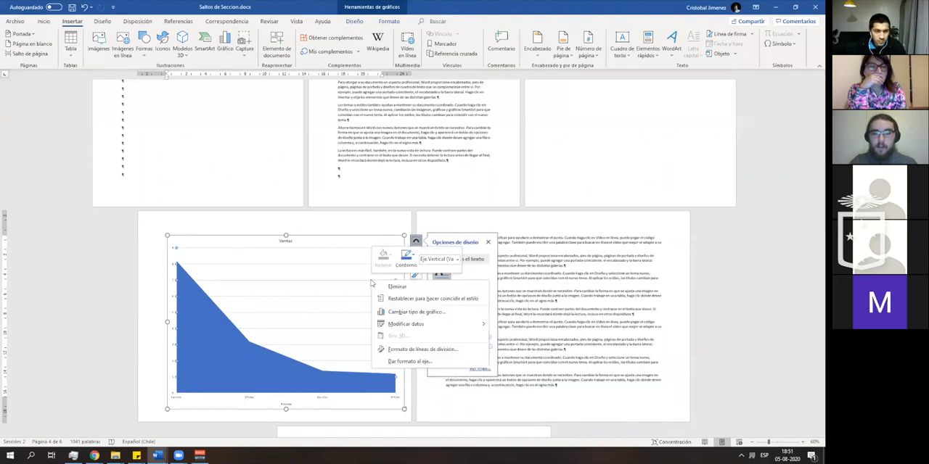
pyautogui.press('Escape')
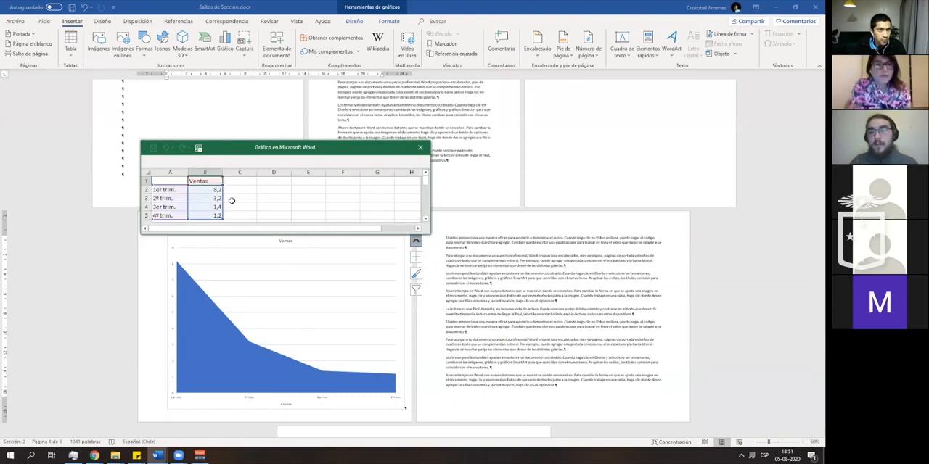
pyautogui.click(159, 190)
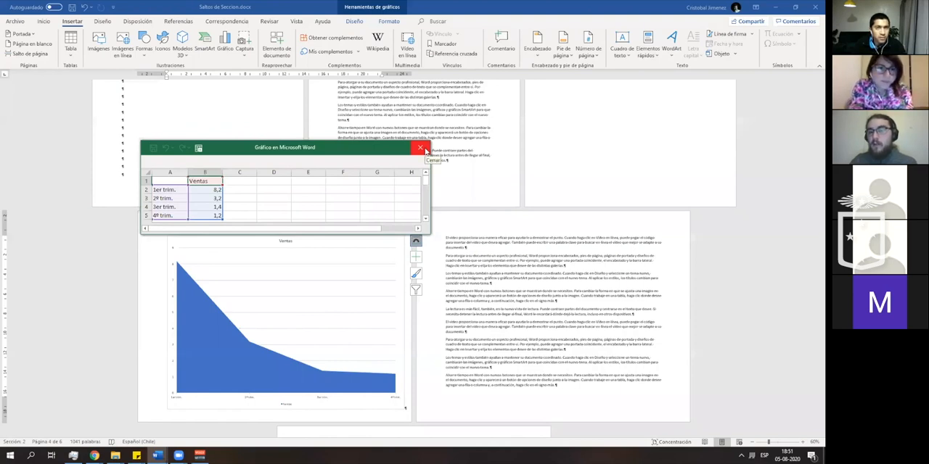
pyautogui.click(421, 149)
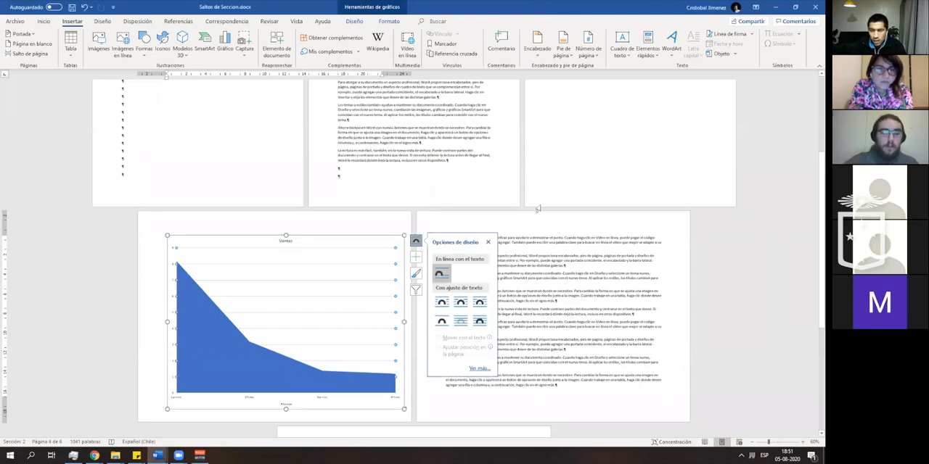
# - Undo the Ventas chart's change to an Áreas chart and return to the landscape pages
pyautogui.click(468, 149)
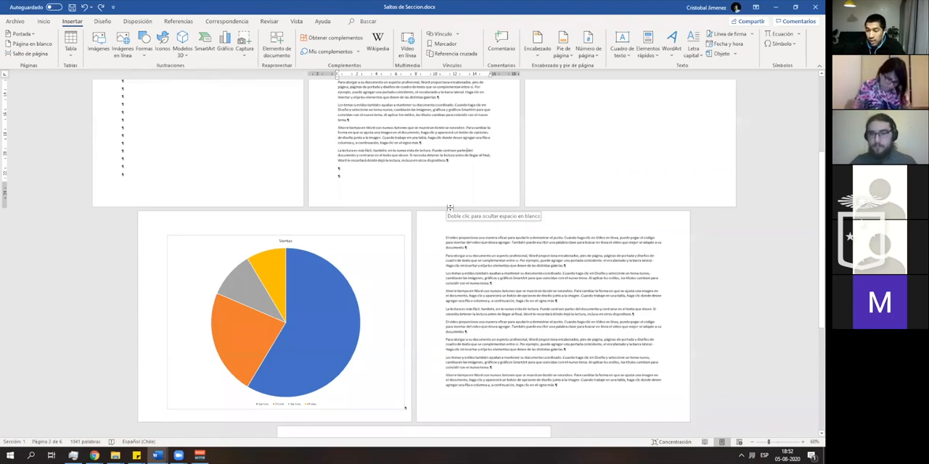
pyautogui.doubleClick(450, 208)
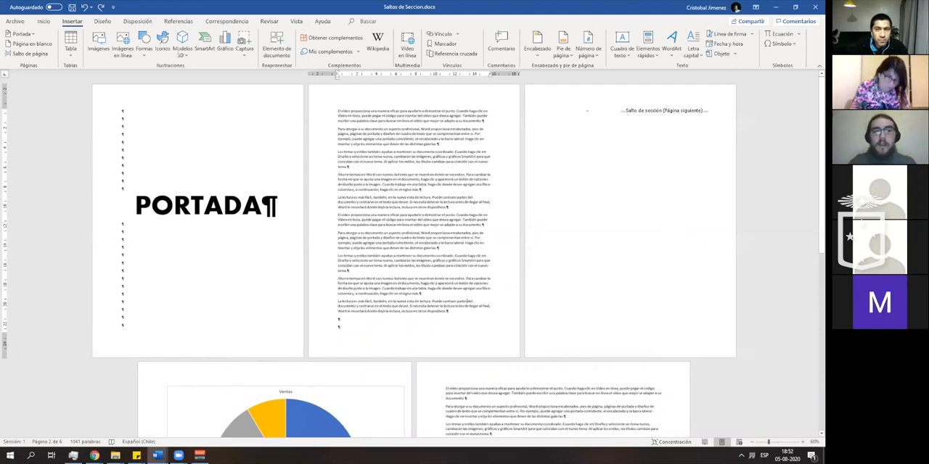
pyautogui.scroll(-3, 477, 289)
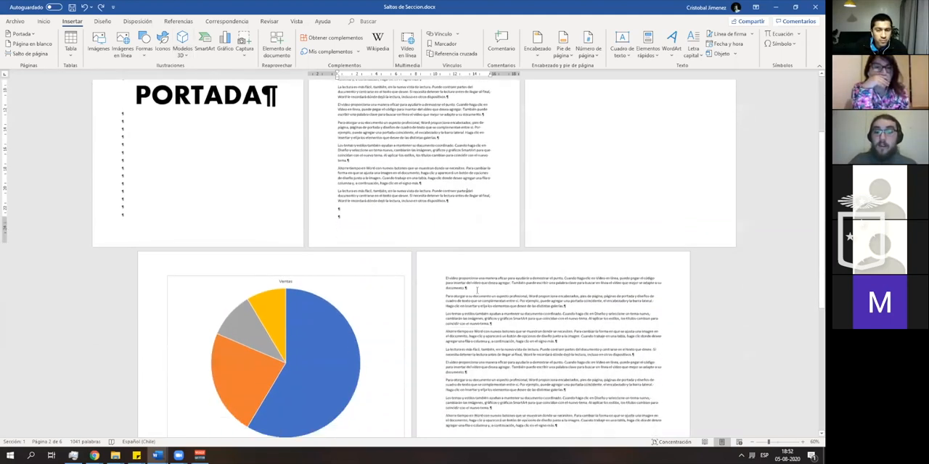
pyautogui.scroll(-3, 477, 289)
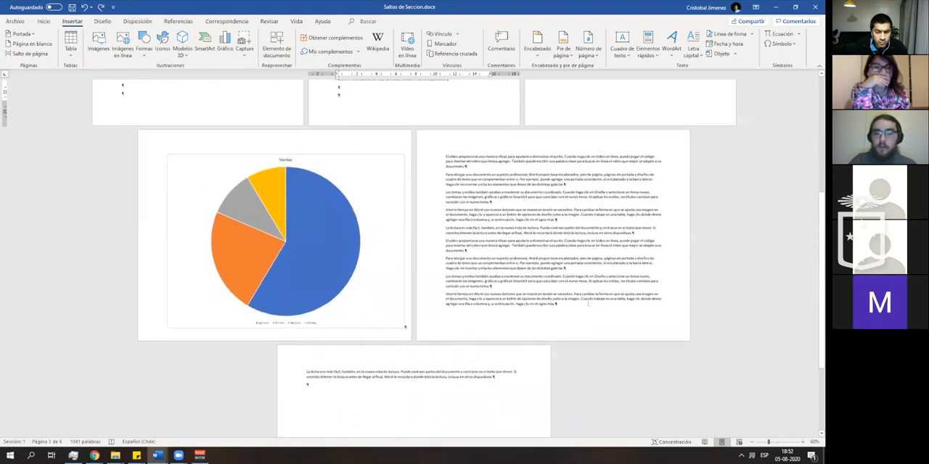
# - Delete the last "Ahorre tiempo en Word" paragraph on the landscape text page and add an empty paragraph after the text
pyautogui.doubleClick(425, 294)
pyautogui.press('Delete')
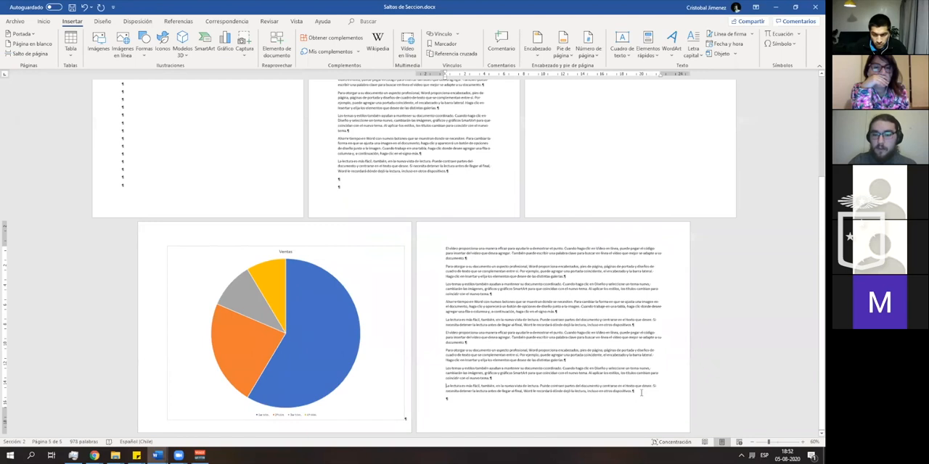
pyautogui.press('Return')
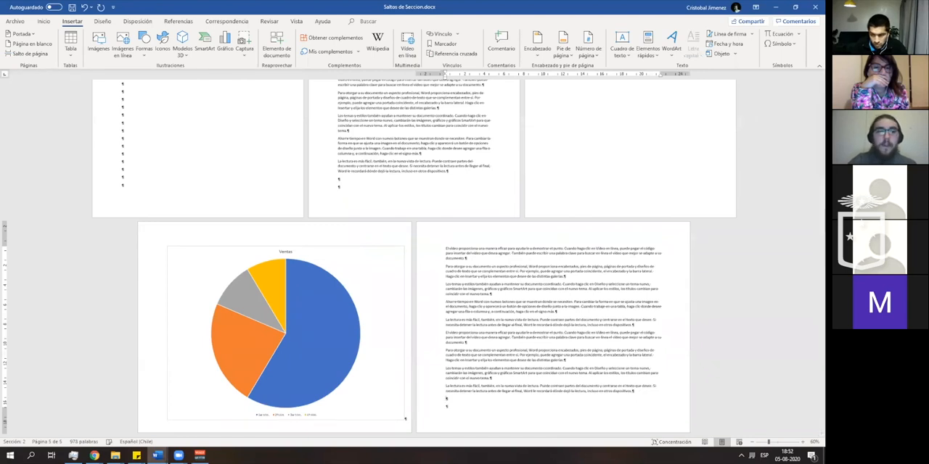
# - Examine the available page and section breaks, and find the same commands by searching for "secc"
pyautogui.click(138, 21)
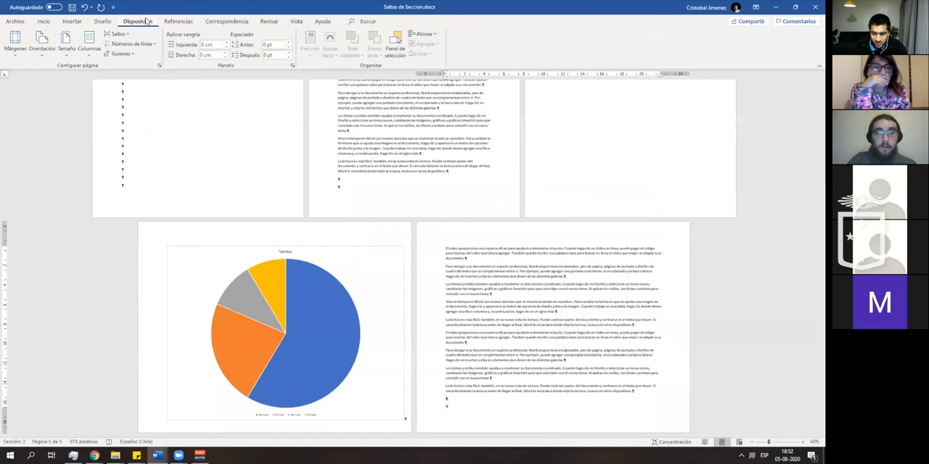
pyautogui.click(132, 37)
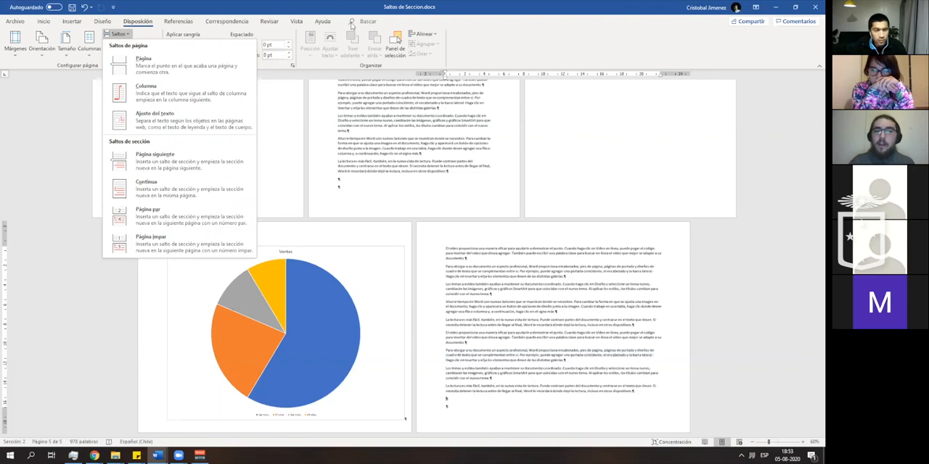
pyautogui.click(351, 23)
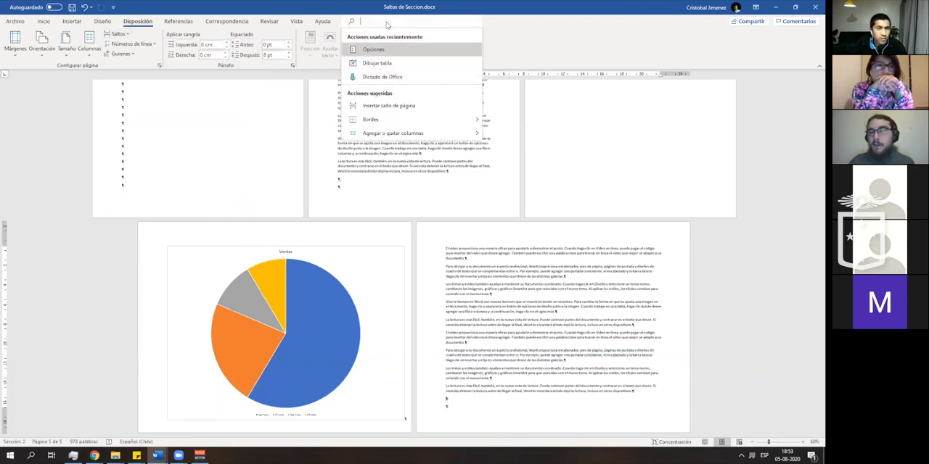
pyautogui.write('secc')
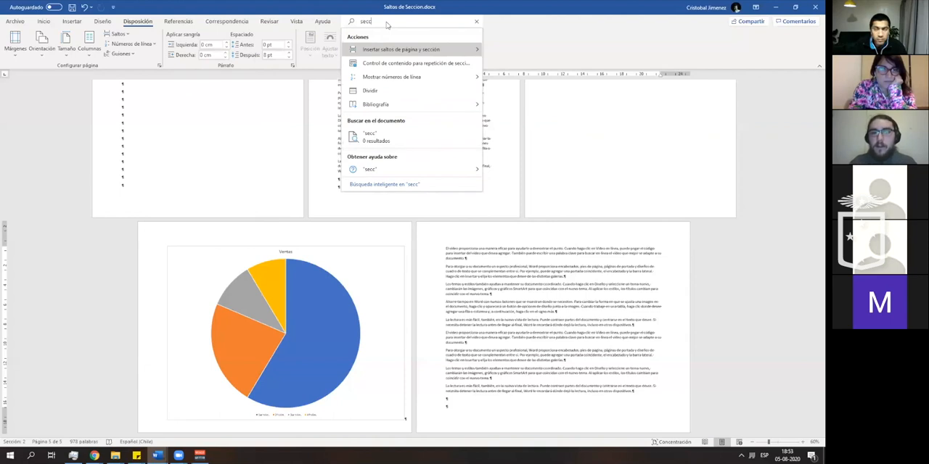
pyautogui.moveTo(463, 56)
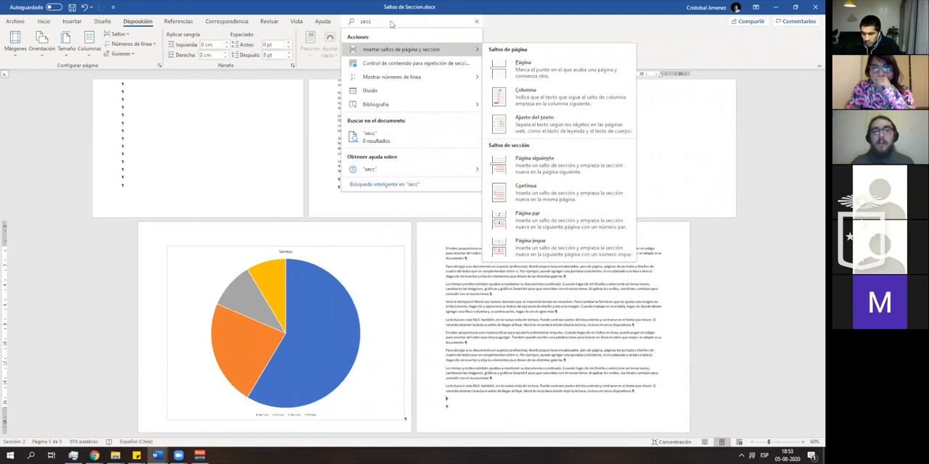
pyautogui.click(44, 22)
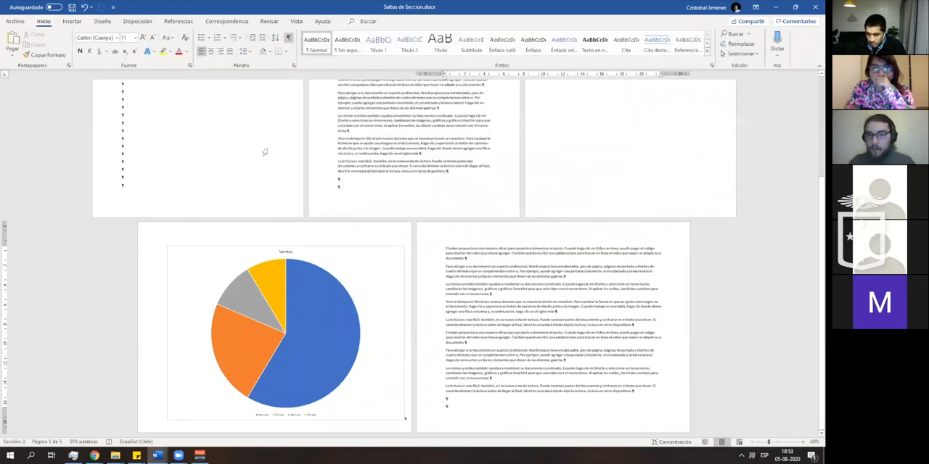
# - Insert a Página siguiente section break at the end of the landscape text, finding the command with the search "secc"
pyautogui.scroll(4, 316, 208)
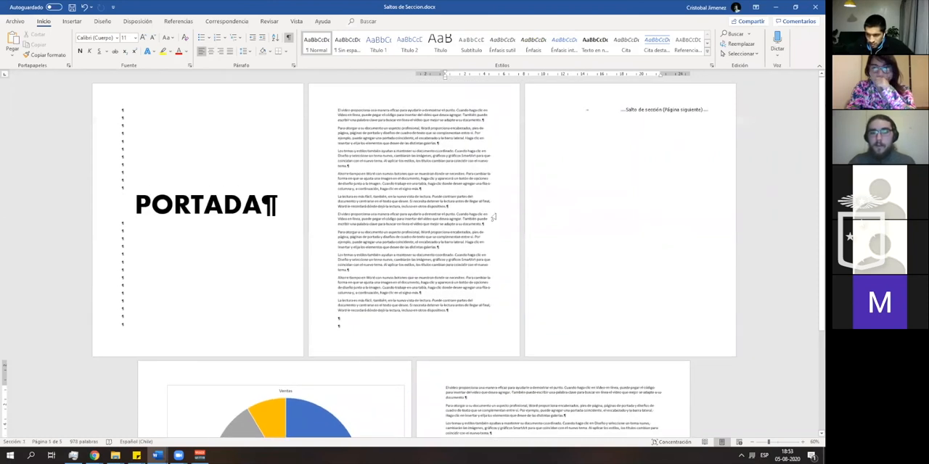
pyautogui.click(597, 177)
pyautogui.scroll(-2, 585, 208)
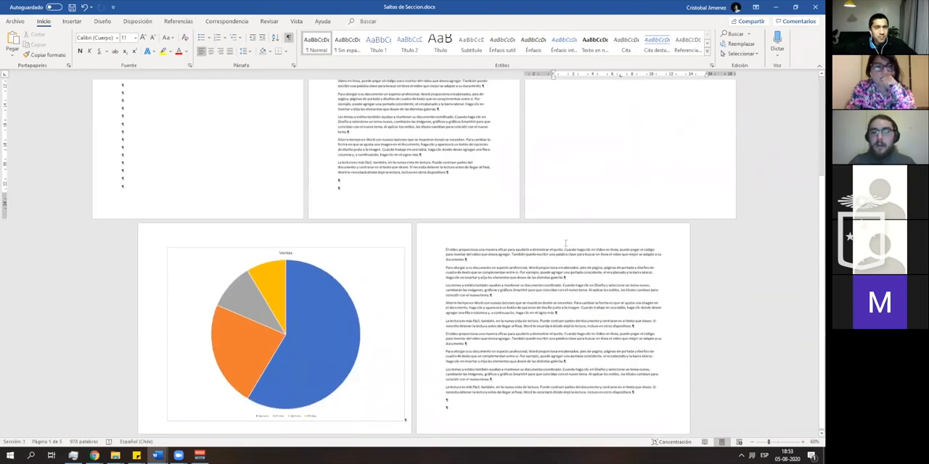
pyautogui.click(452, 406)
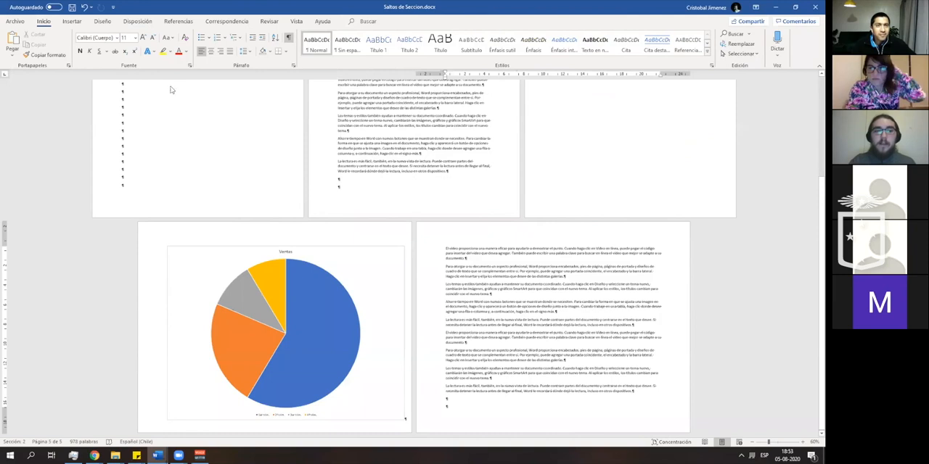
pyautogui.click(382, 21)
pyautogui.write('secc')
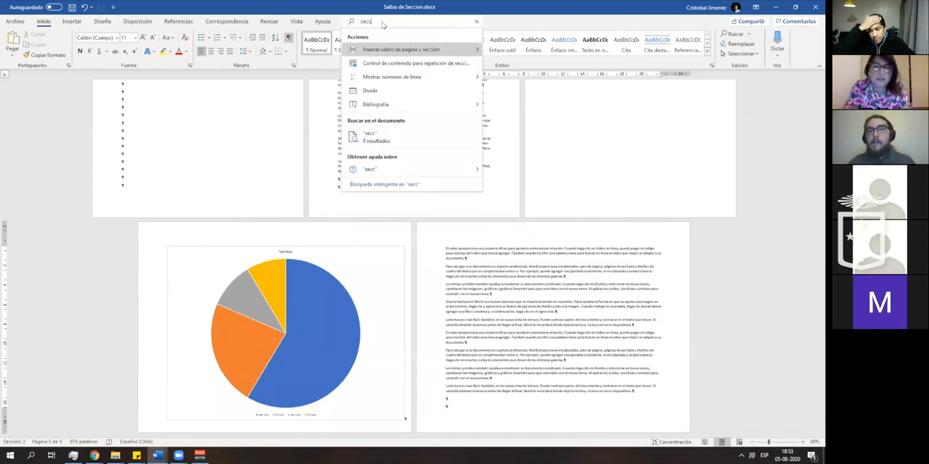
pyautogui.moveTo(411, 49)
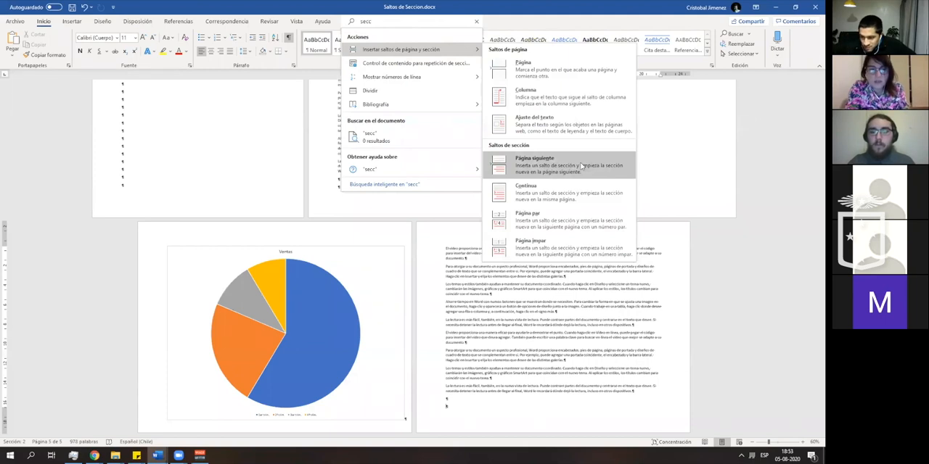
pyautogui.click(581, 166)
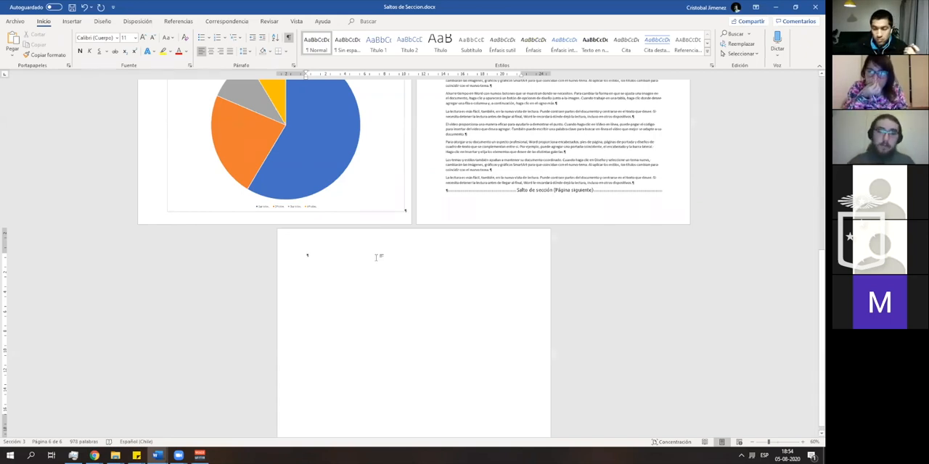
# - Examine the section break below the landscape text and the empty page that follows it
pyautogui.scroll(2, 378, 269)
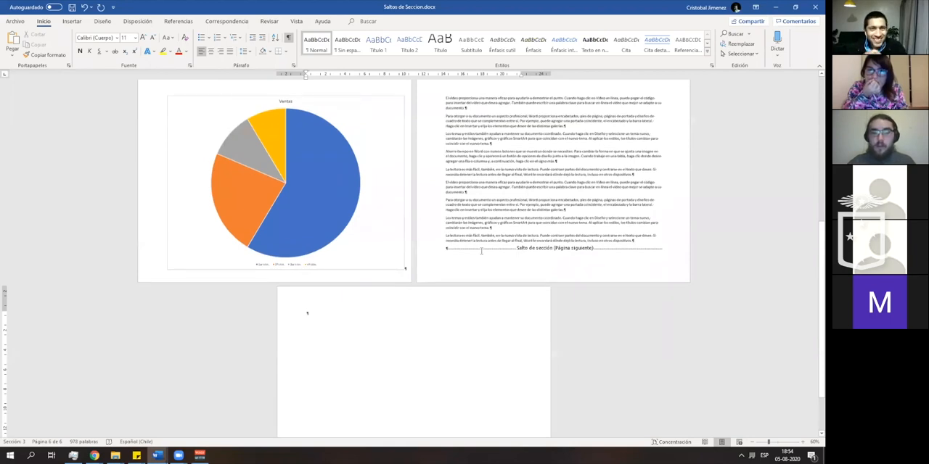
pyautogui.scroll(1, 516, 268)
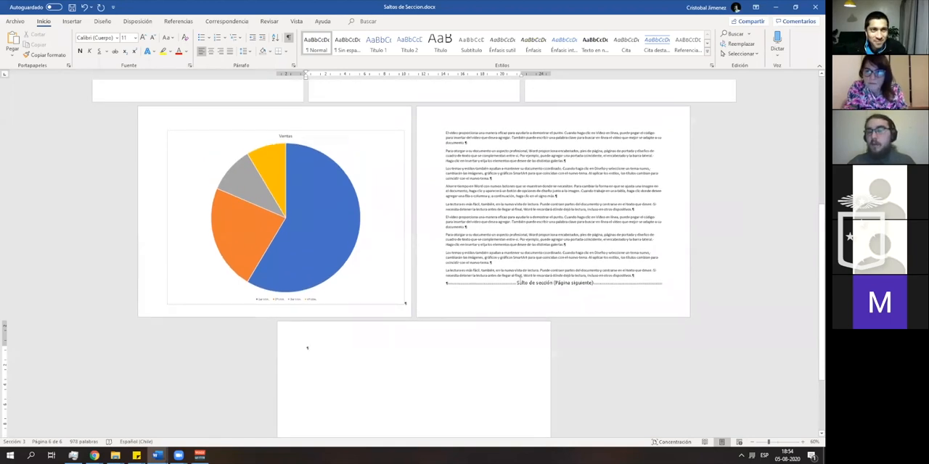
pyautogui.scroll(-1, 345, 331)
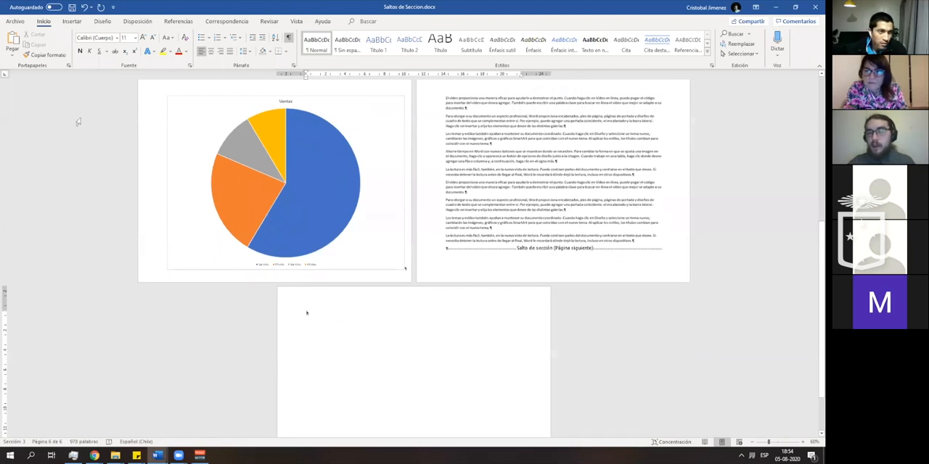
pyautogui.scroll(2, 79, 122)
pyautogui.scroll(-1, 390, 254)
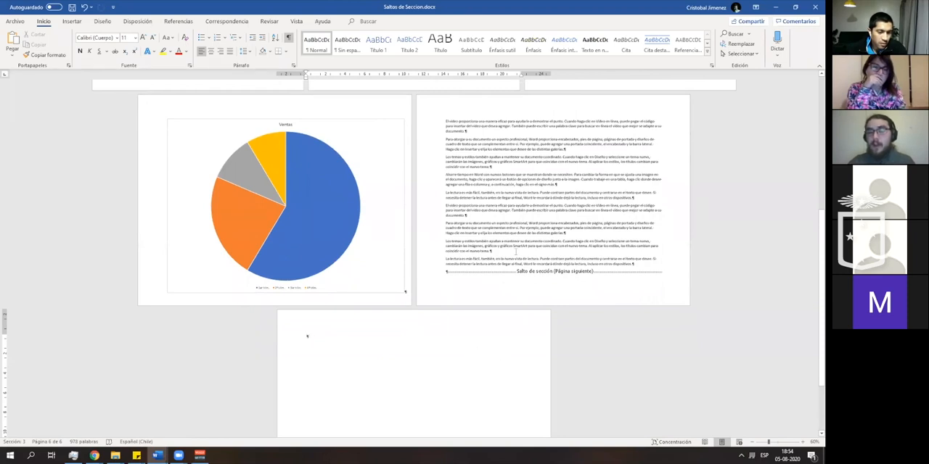
pyautogui.scroll(1, 464, 276)
pyautogui.scroll(-1, 406, 366)
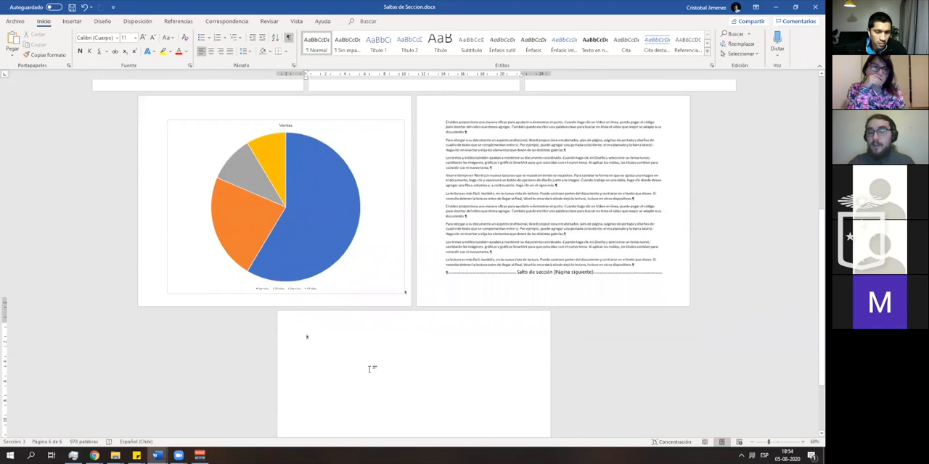
pyautogui.scroll(-2, 435, 334)
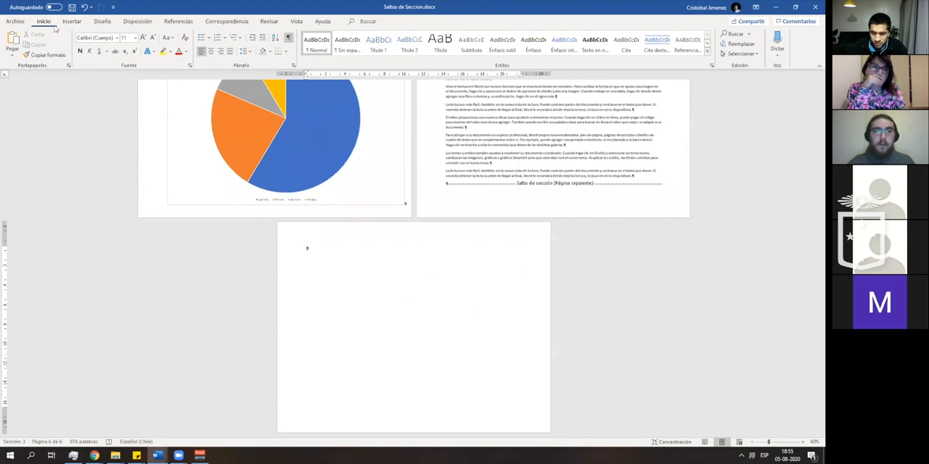
# - Set the orientation of the new last section to Vertical and compare its page with the landscape pages
pyautogui.click(135, 21)
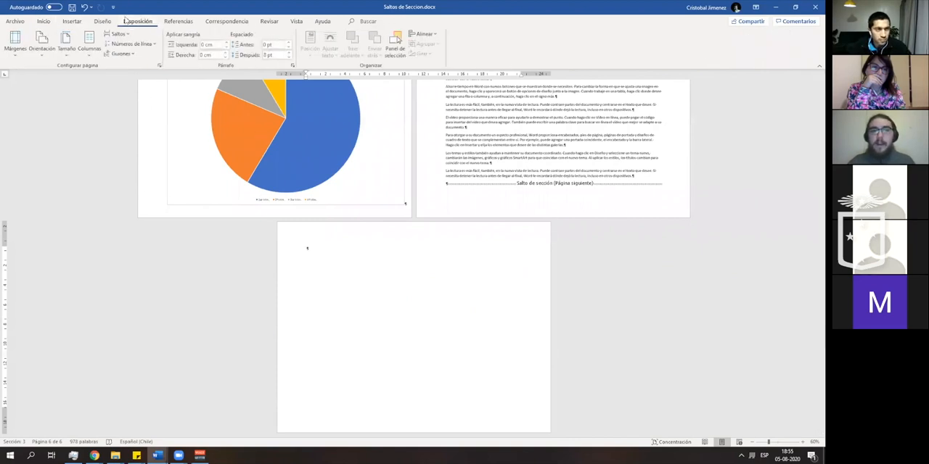
pyautogui.click(35, 45)
pyautogui.click(65, 88)
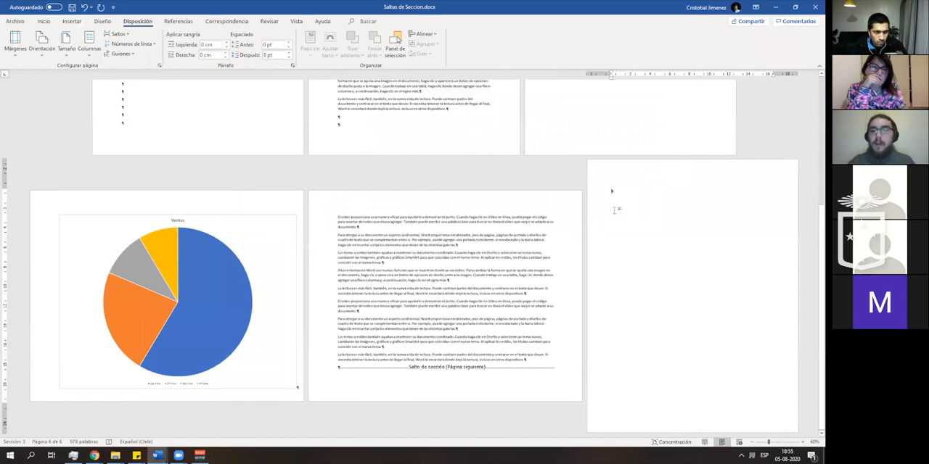
pyautogui.scroll(2, 628, 214)
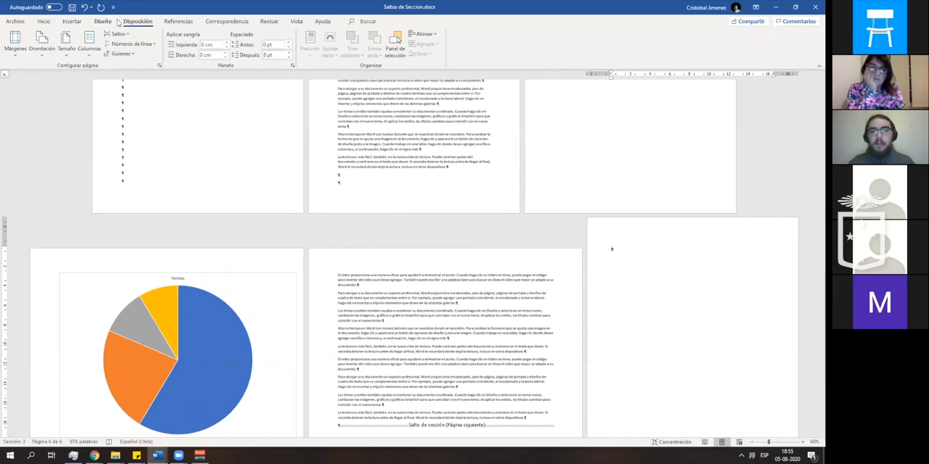
# - Set the paper size of the last section to Oficio and compare its page with the landscape pages
pyautogui.click(67, 48)
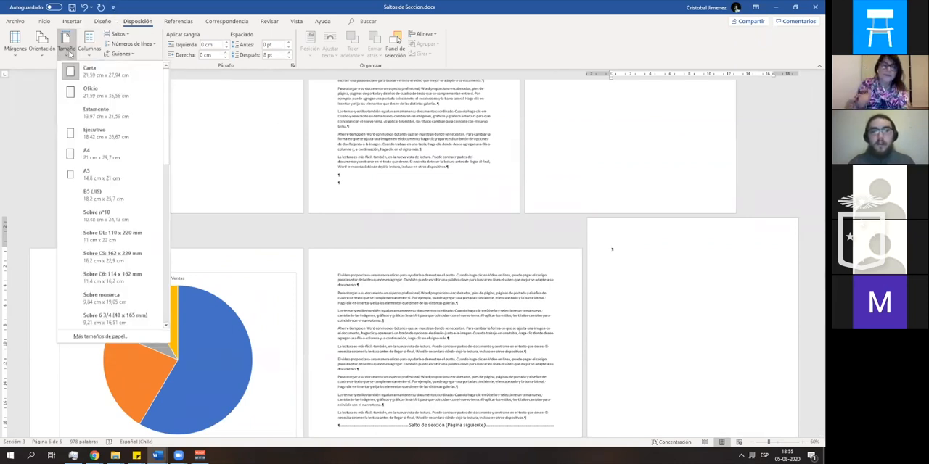
pyautogui.click(71, 55)
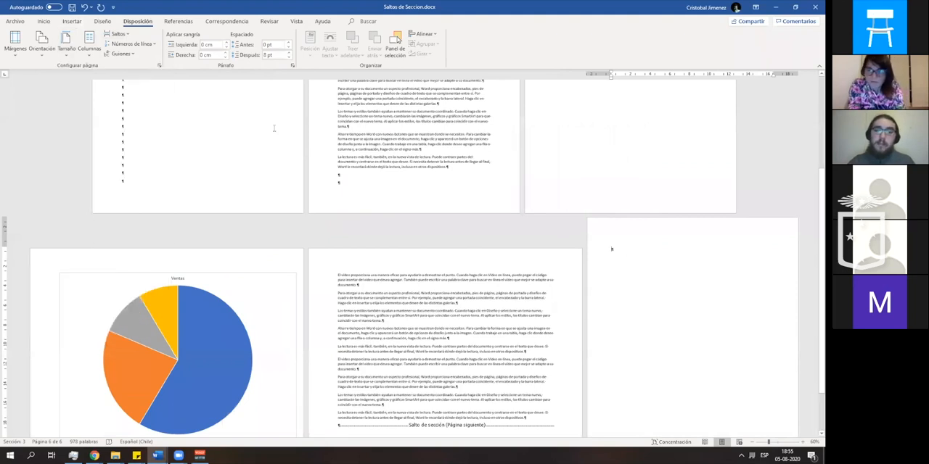
pyautogui.click(70, 56)
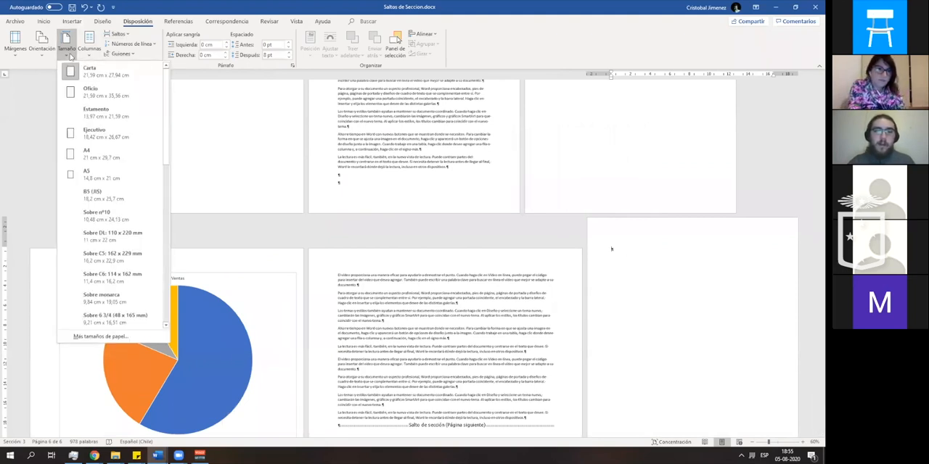
pyautogui.click(107, 96)
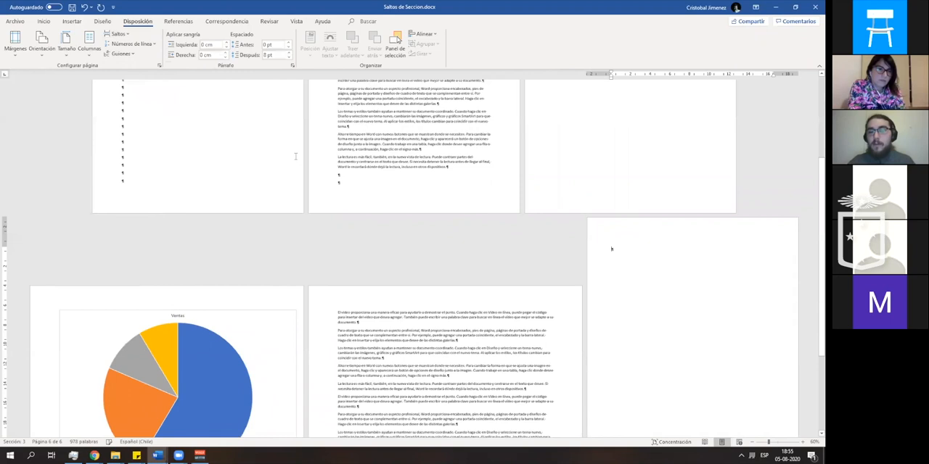
pyautogui.scroll(-3, 589, 264)
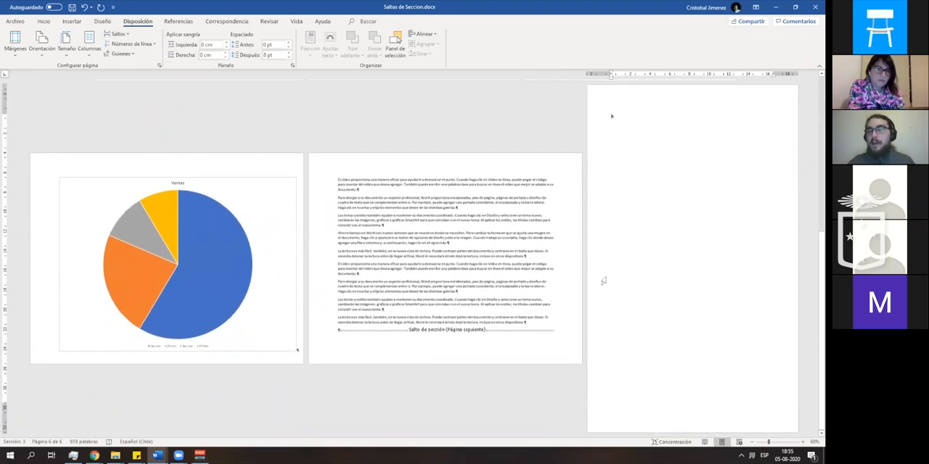
pyautogui.scroll(1, 602, 278)
# - Return the last section's paper size to Carta, review the pages, and save the document
pyautogui.click(65, 55)
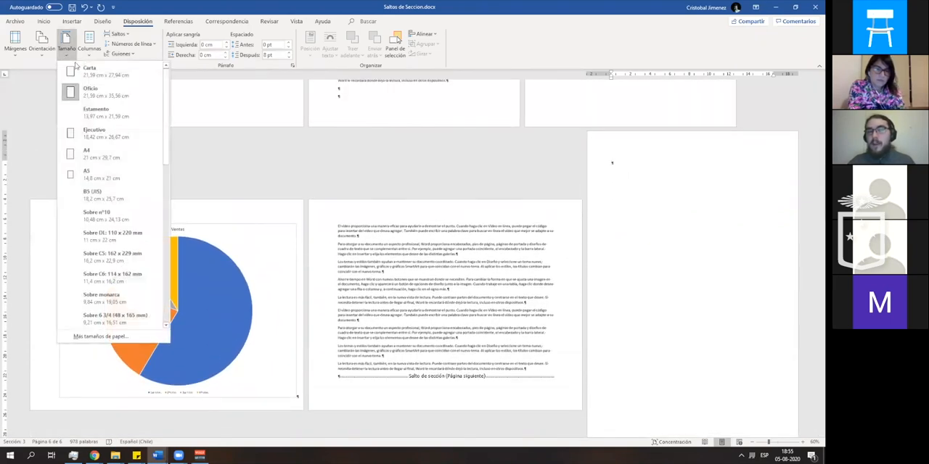
pyautogui.click(85, 72)
pyautogui.scroll(2, 530, 181)
pyautogui.scroll(2, 548, 175)
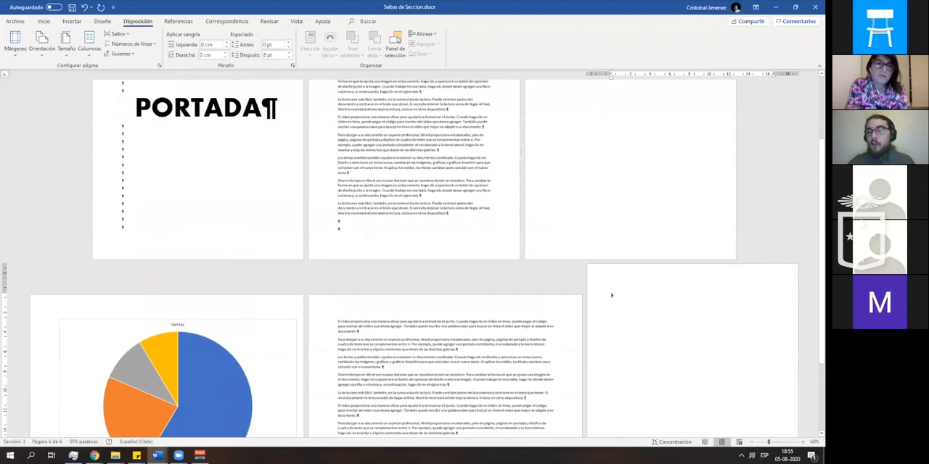
pyautogui.scroll(2, 568, 229)
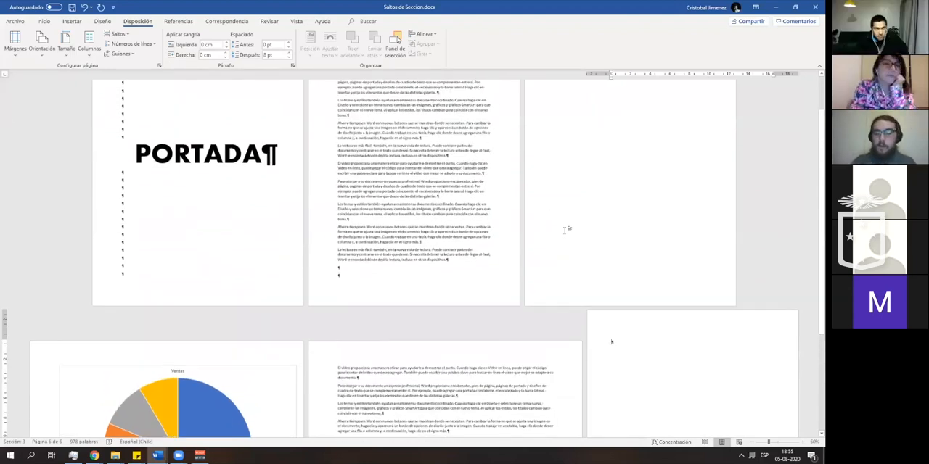
pyautogui.click(71, 7)
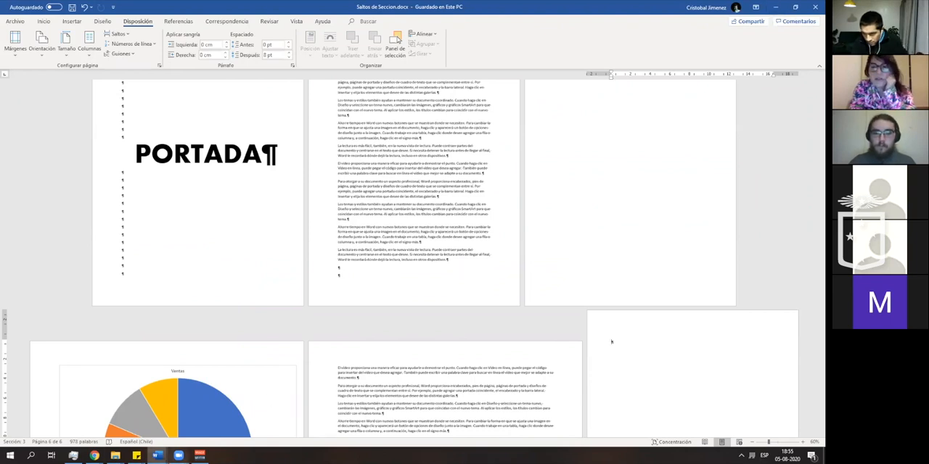
# - Glance at the open page-numbering example, then return to the section-break document and review its last pages
pyautogui.moveTo(178, 455)
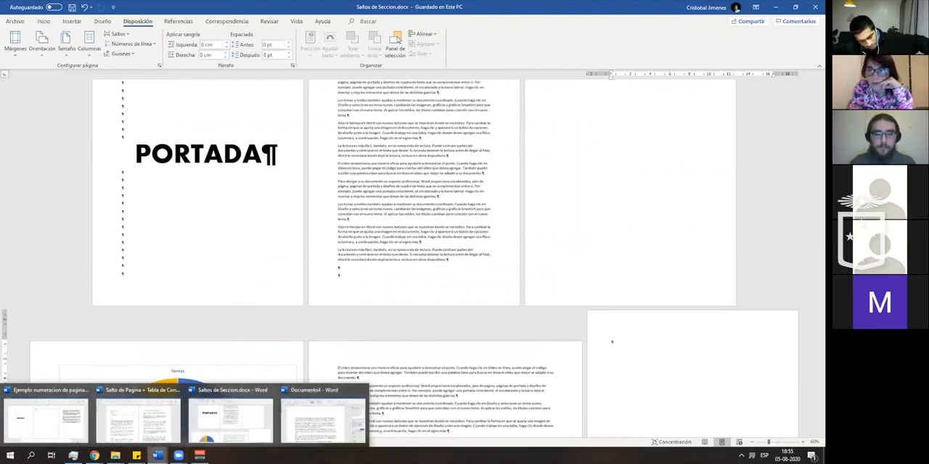
pyautogui.click(47, 410)
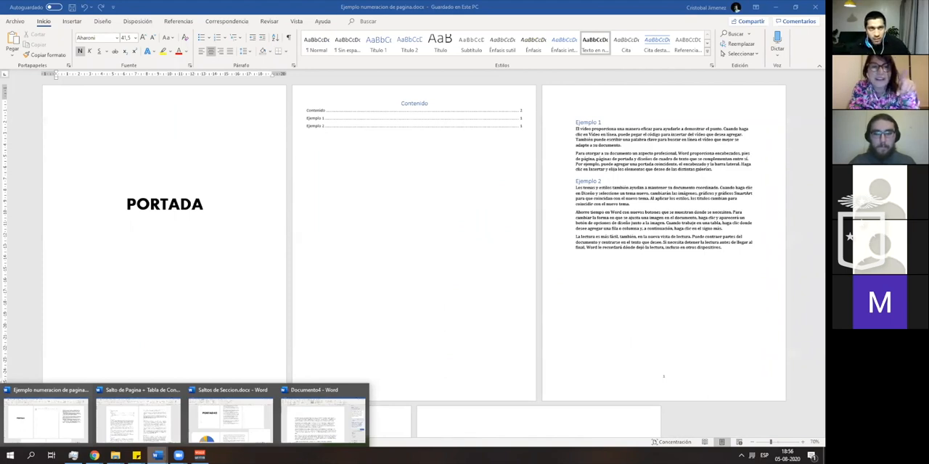
pyautogui.moveTo(133, 433)
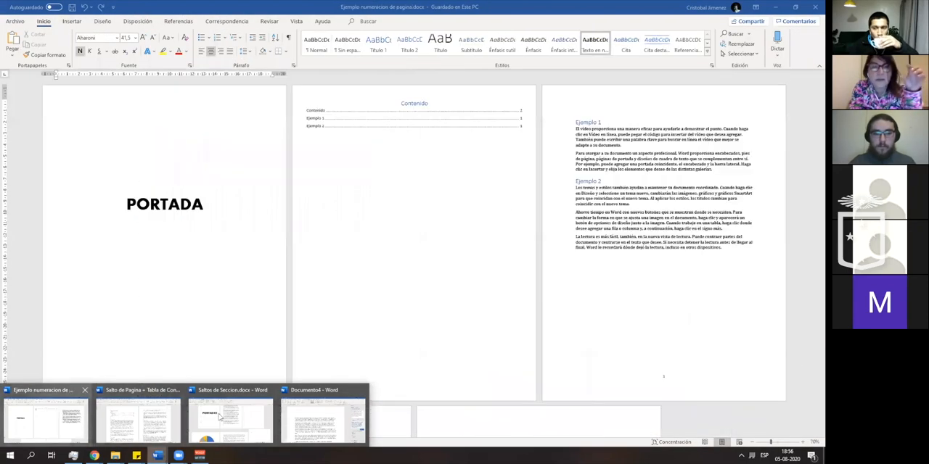
pyautogui.scroll(-2, 254, 361)
pyautogui.scroll(-2, 254, 361)
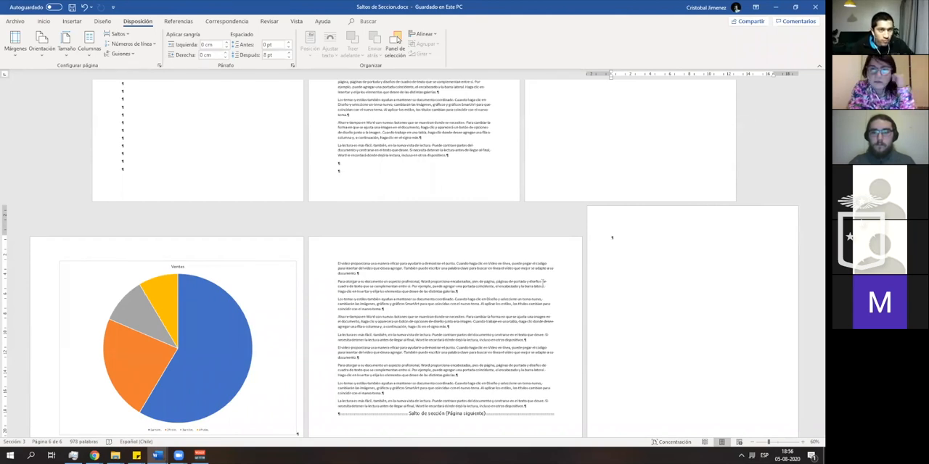
pyautogui.scroll(-1, 609, 270)
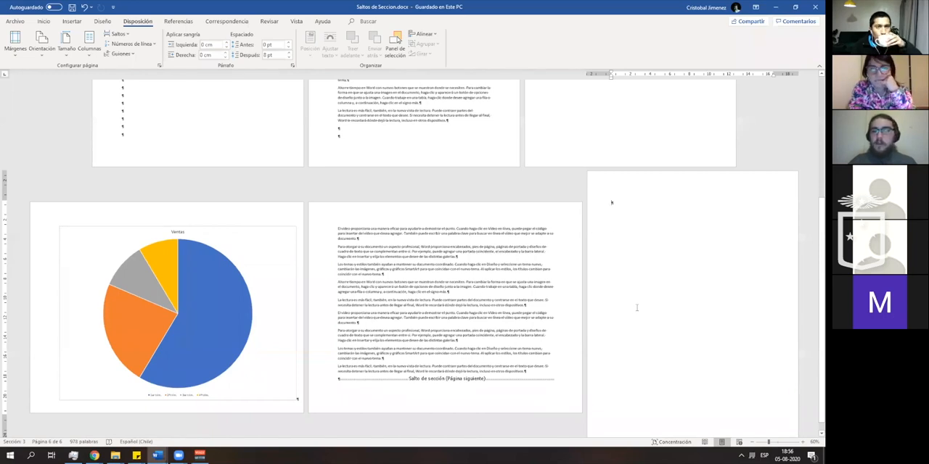
pyautogui.scroll(-1, 636, 307)
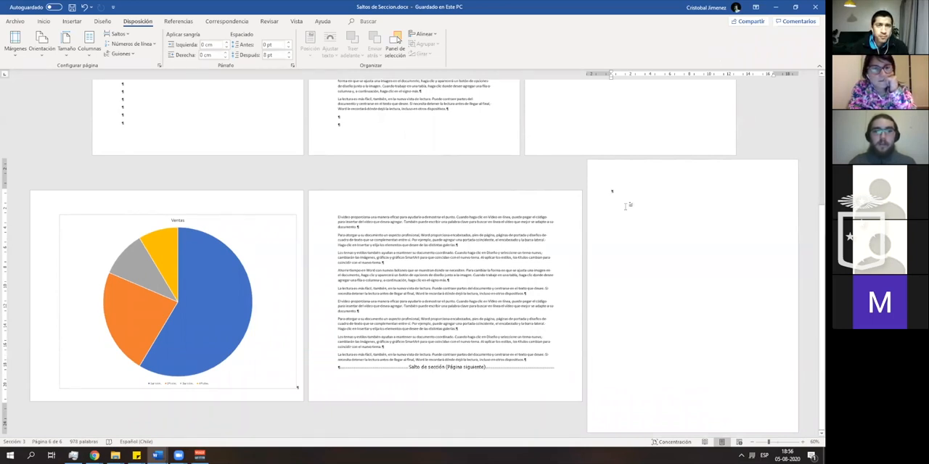
# - Try adding several empty paragraphs on the blank page of the last section
pyautogui.press('Return')
pyautogui.press('Return')
pyautogui.press('Return')
pyautogui.press('Return')
pyautogui.press('Return')
pyautogui.press('Return')
pyautogui.press('Return')
pyautogui.press('Return')
pyautogui.press('Return')
pyautogui.press('Return')
pyautogui.press('Return')
pyautogui.press('Return')
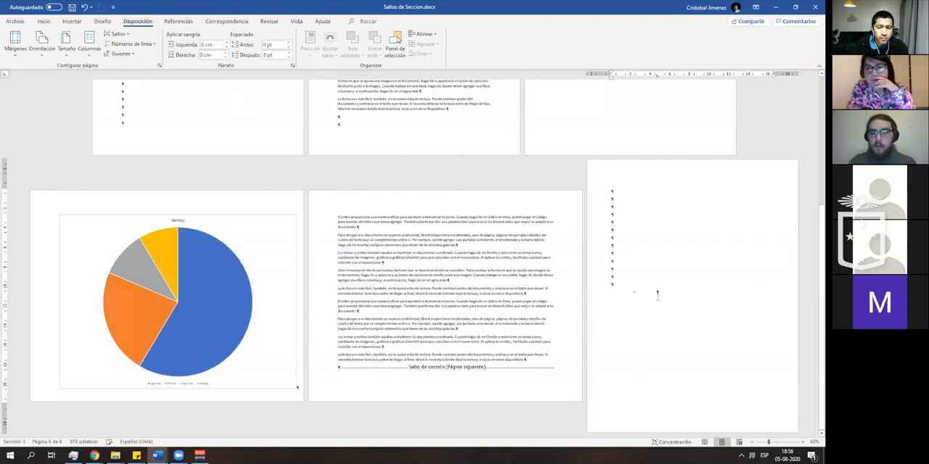
# - Open the header area of section 3, examine the header and footer labels of each section, and close it
pyautogui.doubleClick(632, 176)
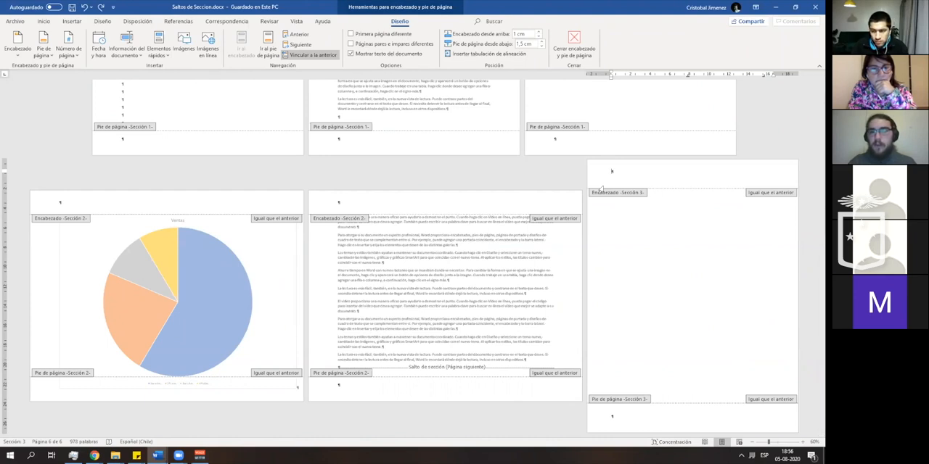
pyautogui.scroll(1, 170, 97)
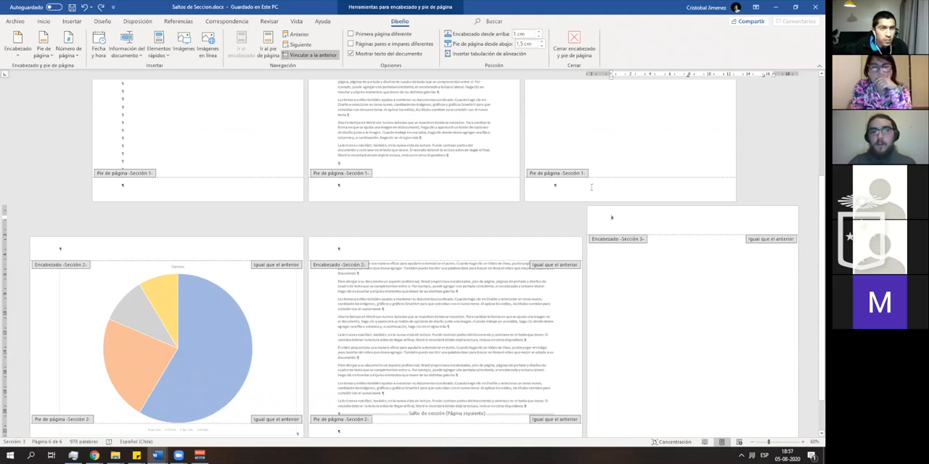
pyautogui.click(573, 45)
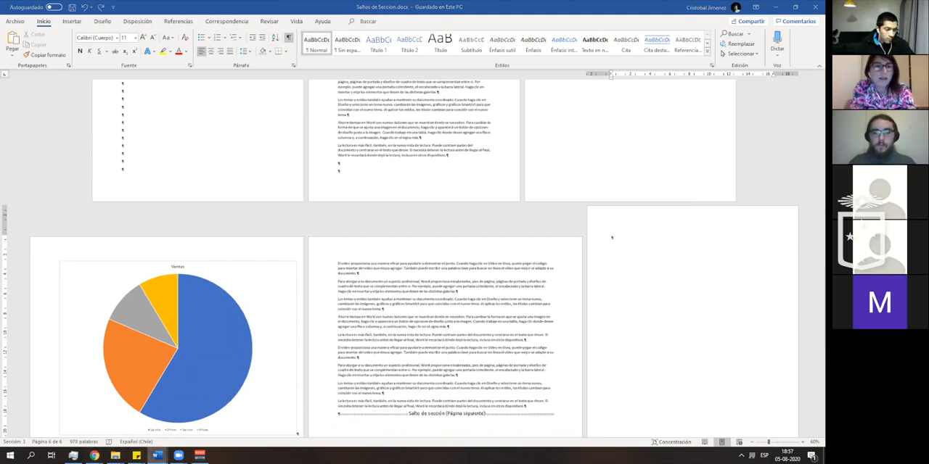
# - Switch to Ejemplo numeracion de pagina.docx and examine its cover, contents page, example text and footer page number up close
pyautogui.moveTo(158, 456)
pyautogui.click(29, 427)
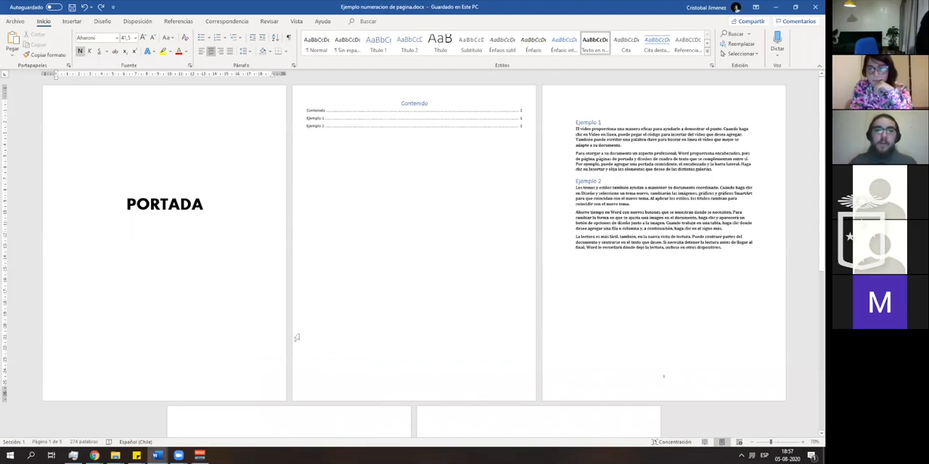
pyautogui.scroll(-8, 425, 327)
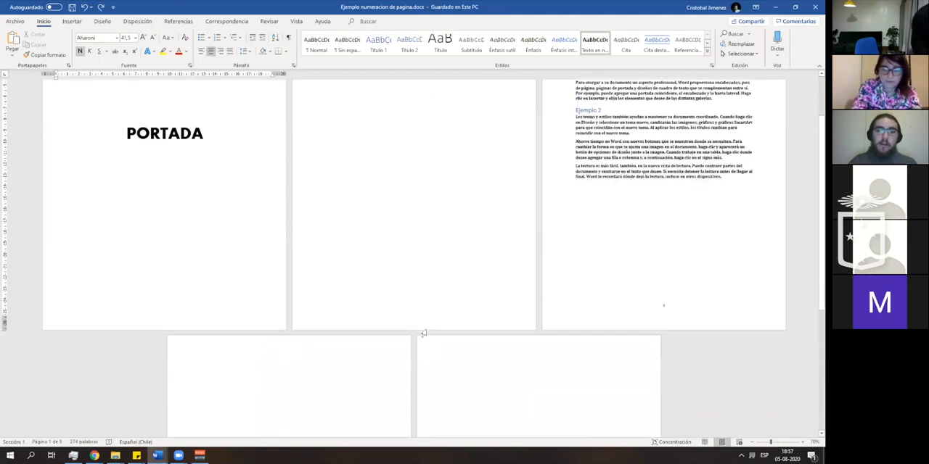
pyautogui.scroll(8, 421, 334)
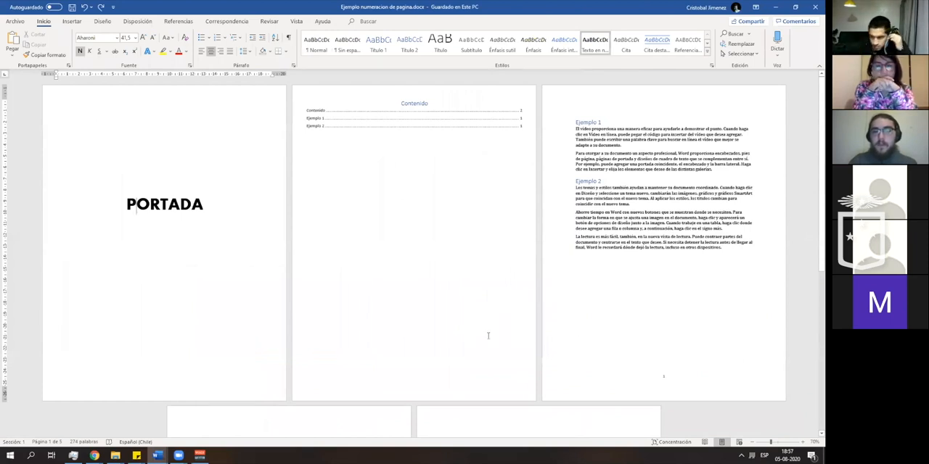
pyautogui.click(804, 442)
pyautogui.click(803, 442)
pyautogui.click(803, 442)
pyautogui.click(803, 442)
pyautogui.click(803, 442)
pyautogui.click(804, 442)
pyautogui.click(803, 442)
pyautogui.scroll(-6, 577, 318)
pyautogui.scroll(8, 577, 318)
pyautogui.scroll(-10, 581, 324)
pyautogui.scroll(-4, 435, 222)
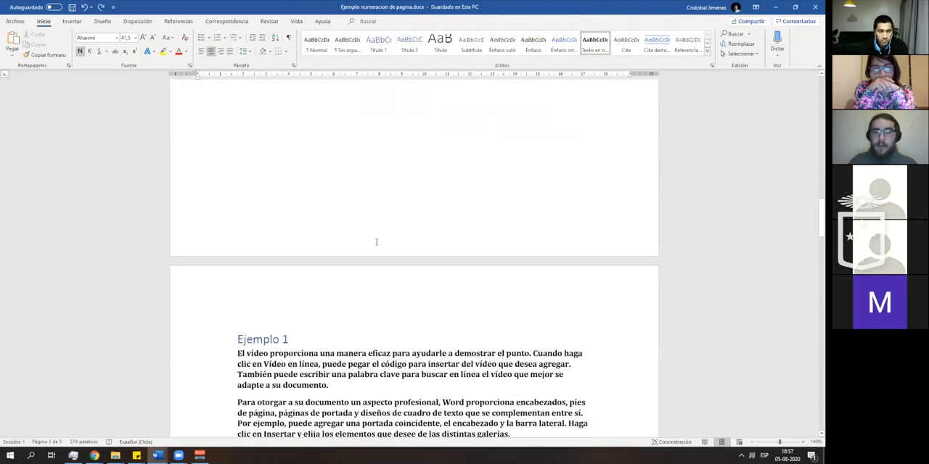
pyautogui.scroll(-5, 376, 241)
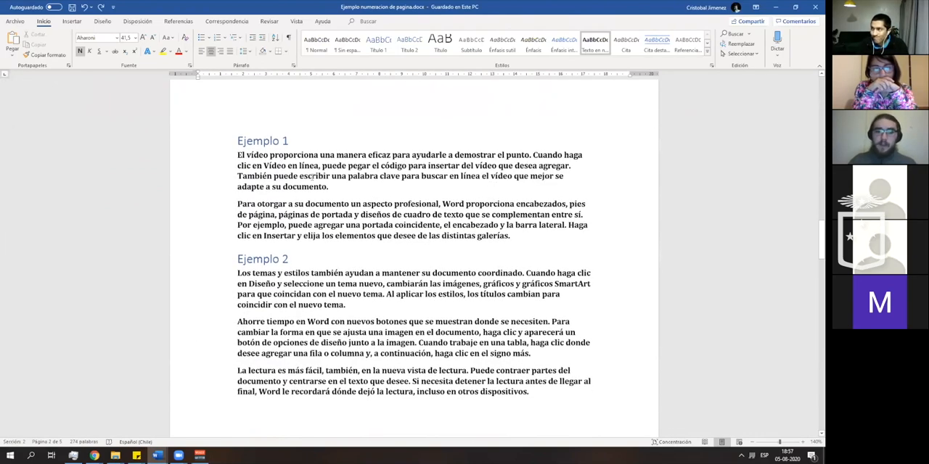
pyautogui.scroll(-7, 410, 387)
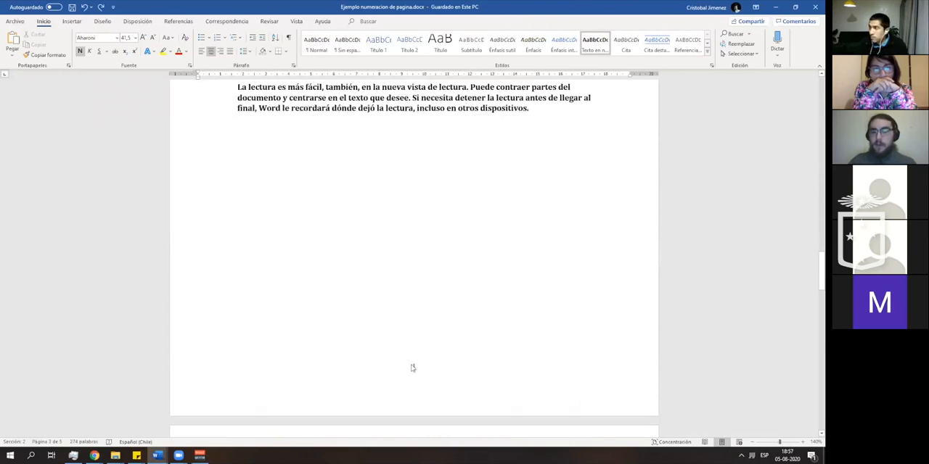
# - Compare the cover, contents and text pages side by side to see where the page numbering begins
pyautogui.click(751, 442)
pyautogui.click(751, 442)
pyautogui.click(752, 442)
pyautogui.click(751, 442)
pyautogui.click(751, 442)
pyautogui.click(752, 442)
pyautogui.click(752, 441)
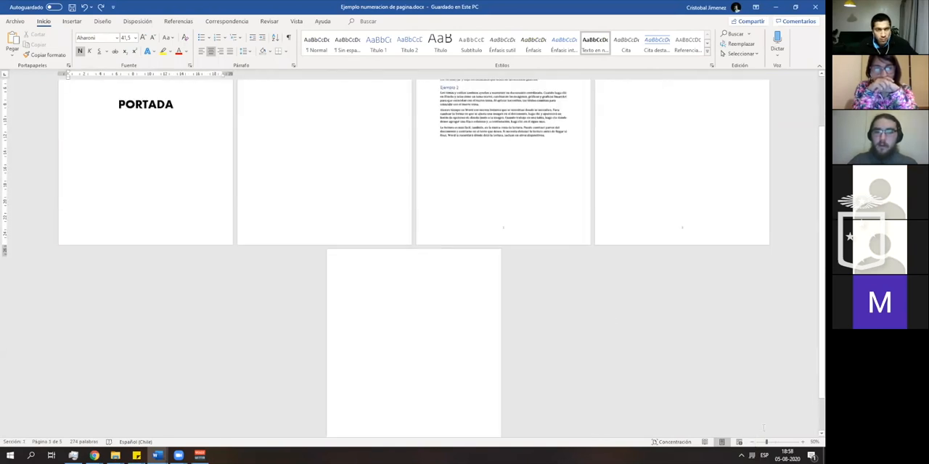
pyautogui.click(802, 442)
pyautogui.click(803, 442)
pyautogui.click(803, 442)
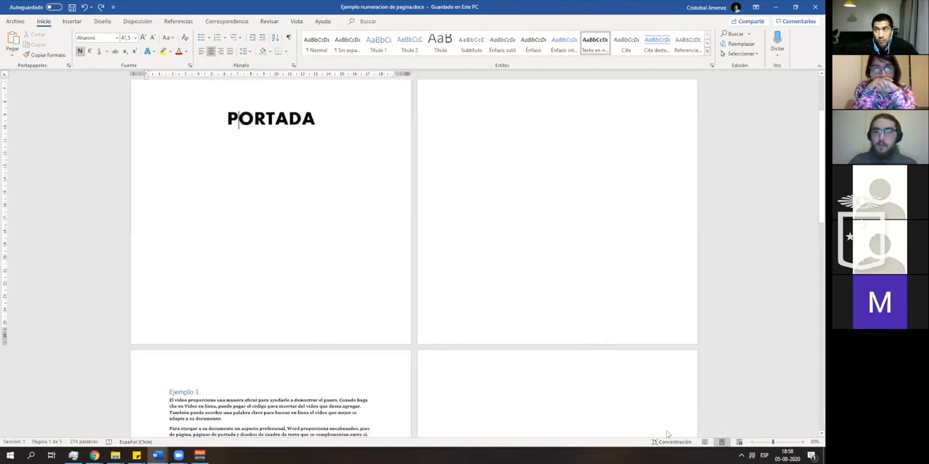
pyautogui.click(751, 442)
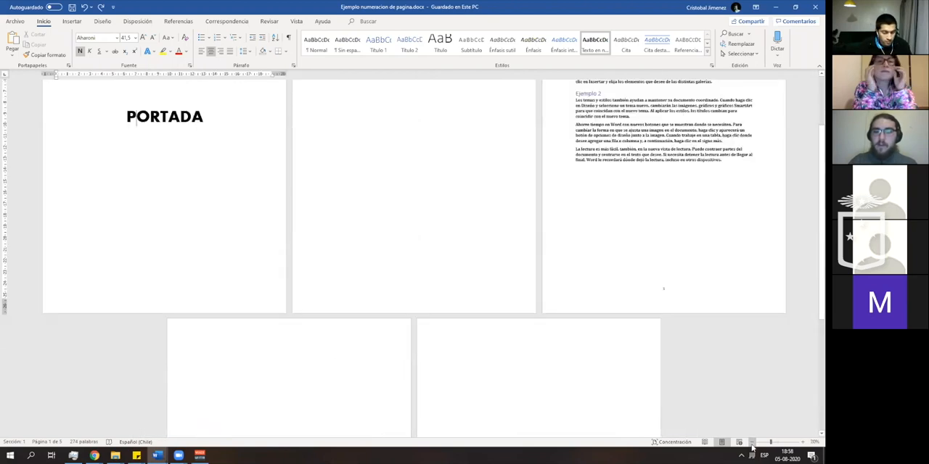
# - Remove the page numbers from the section that contains Ejemplo 1 and Ejemplo 2
pyautogui.scroll(1, 669, 359)
pyautogui.click(690, 220)
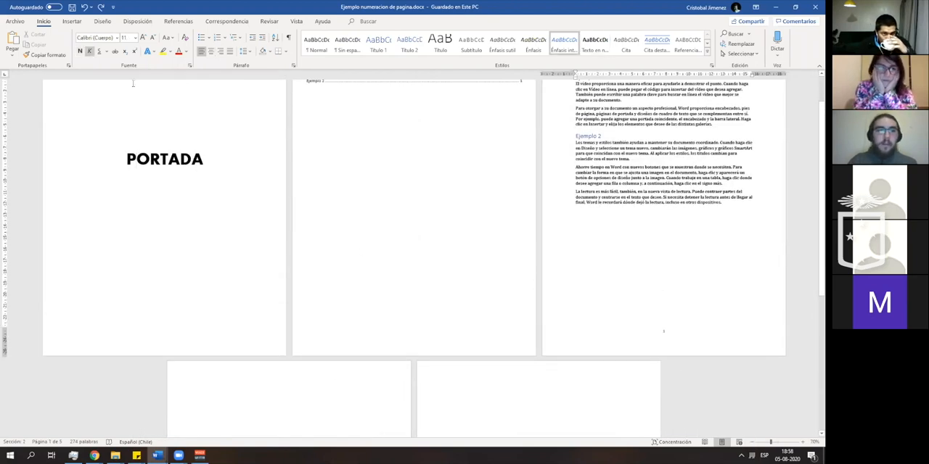
pyautogui.click(137, 21)
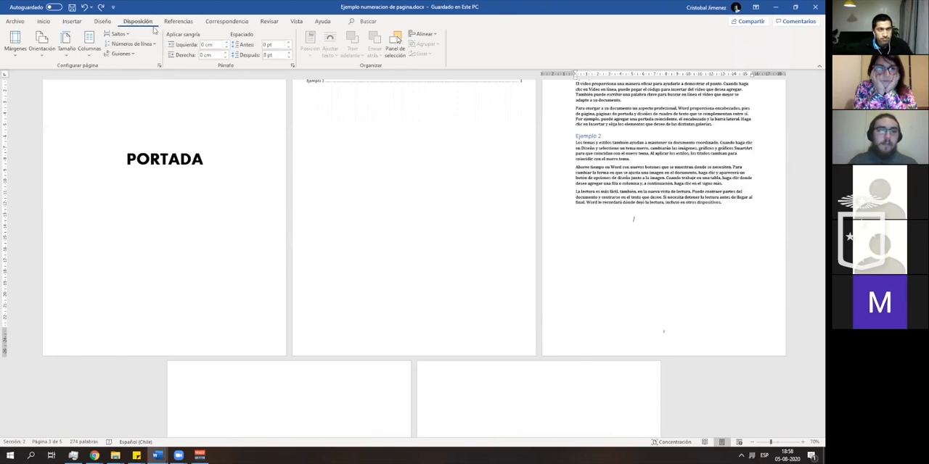
pyautogui.click(72, 21)
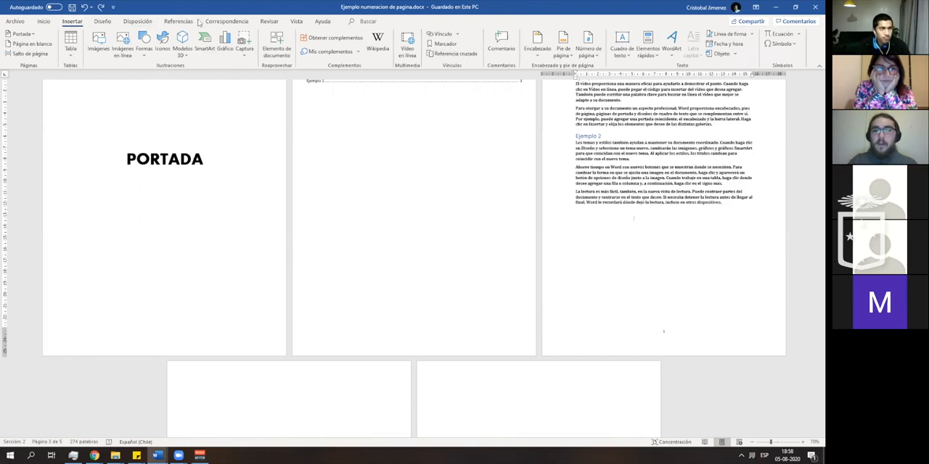
pyautogui.click(585, 58)
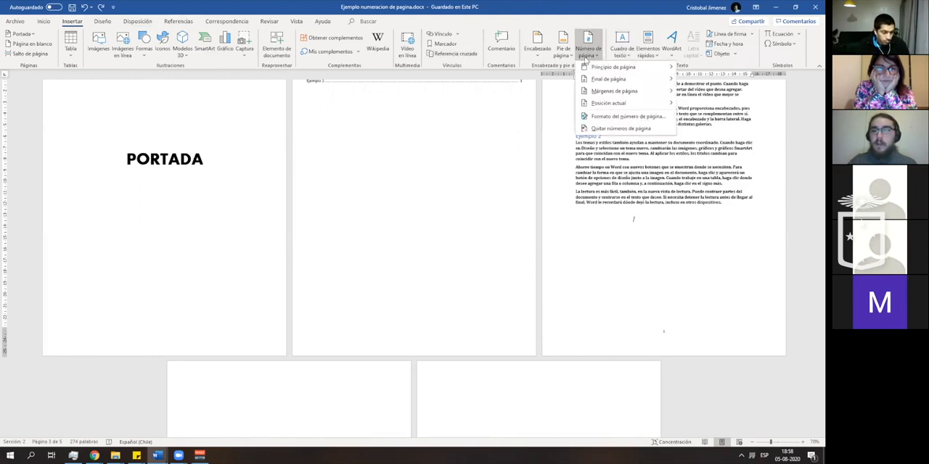
pyautogui.click(610, 128)
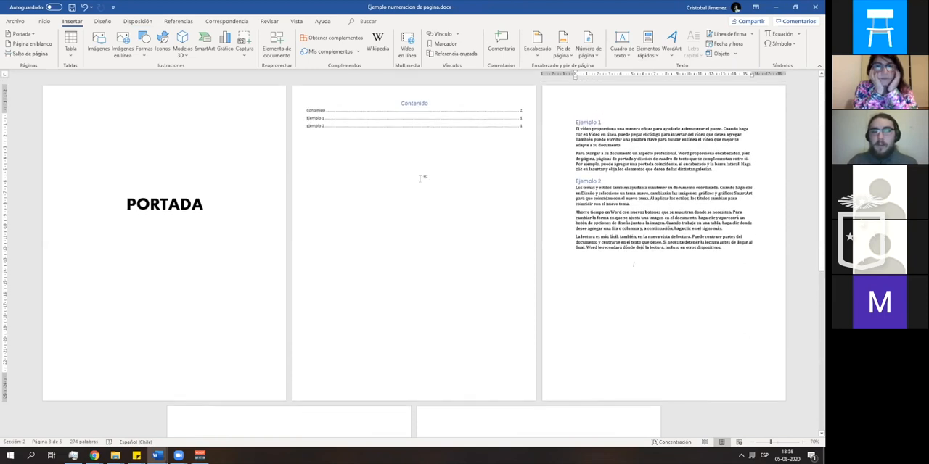
# - Show the formatting marks to reveal the page and section breaks in the page-numbering example
pyautogui.click(44, 21)
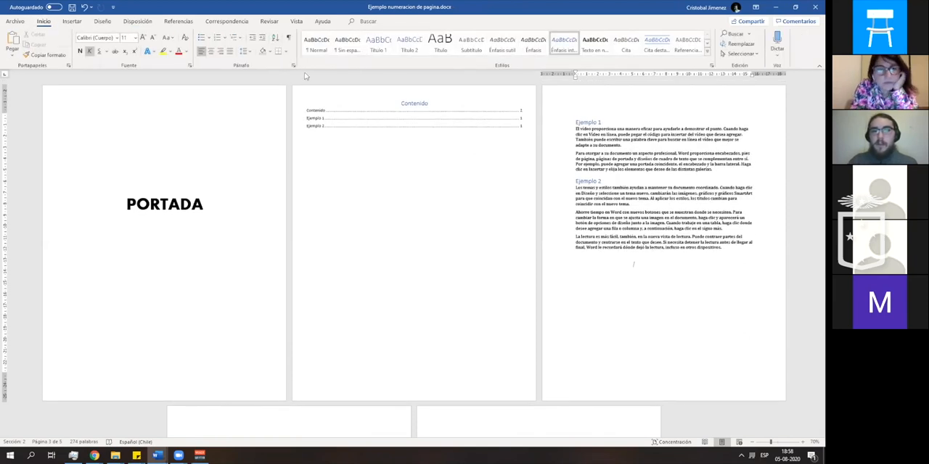
pyautogui.click(287, 40)
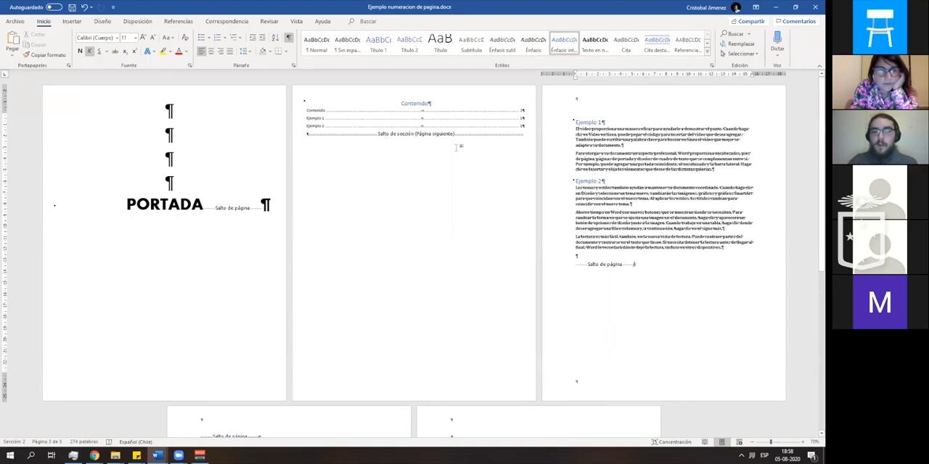
# - Replace the section break below the table of contents with a plain page break before Ejemplo 1
pyautogui.click(310, 135)
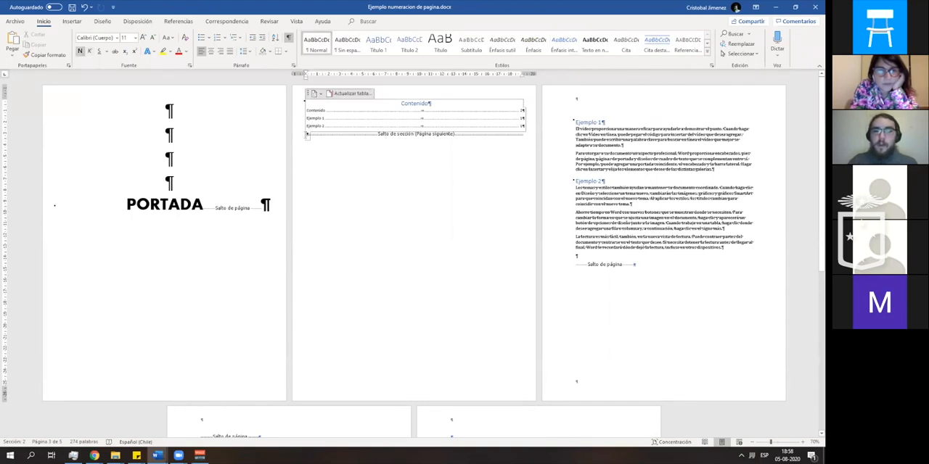
pyautogui.click(315, 135)
pyautogui.press('Delete')
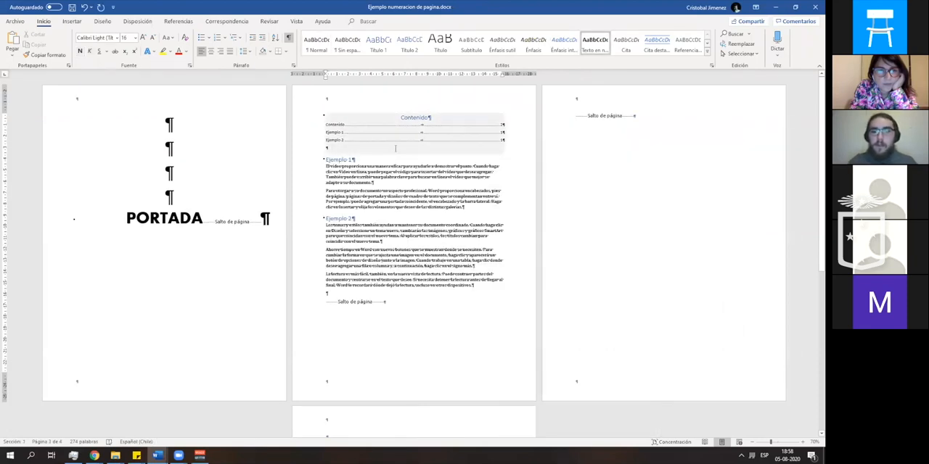
pyautogui.hotkey('ctrl', 'Return')
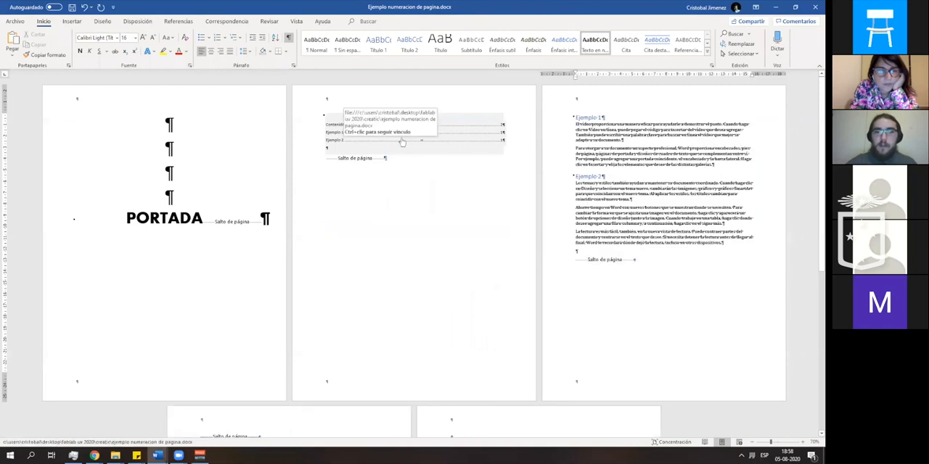
pyautogui.scroll(-4, 465, 230)
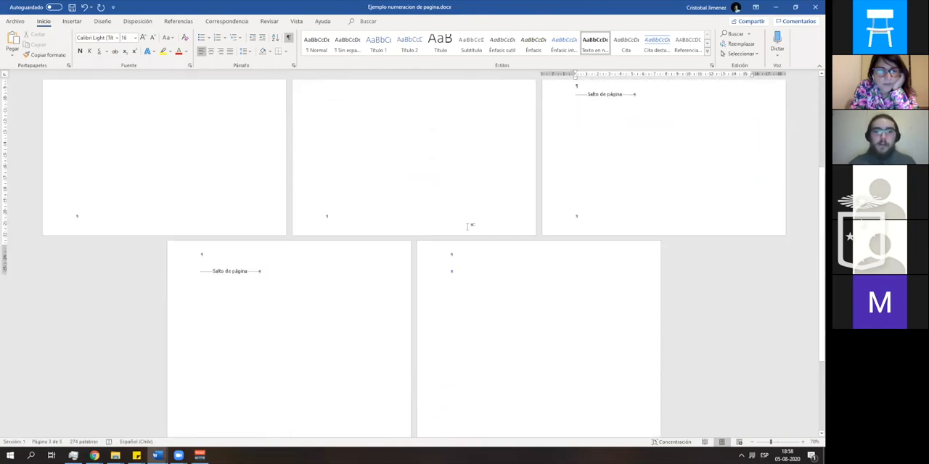
pyautogui.scroll(4, 465, 231)
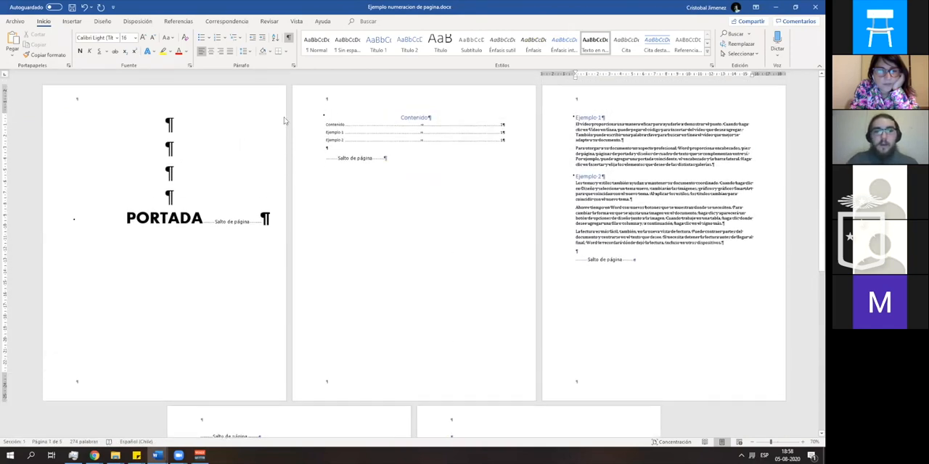
# - Hide the formatting marks throughout the document
pyautogui.click(75, 22)
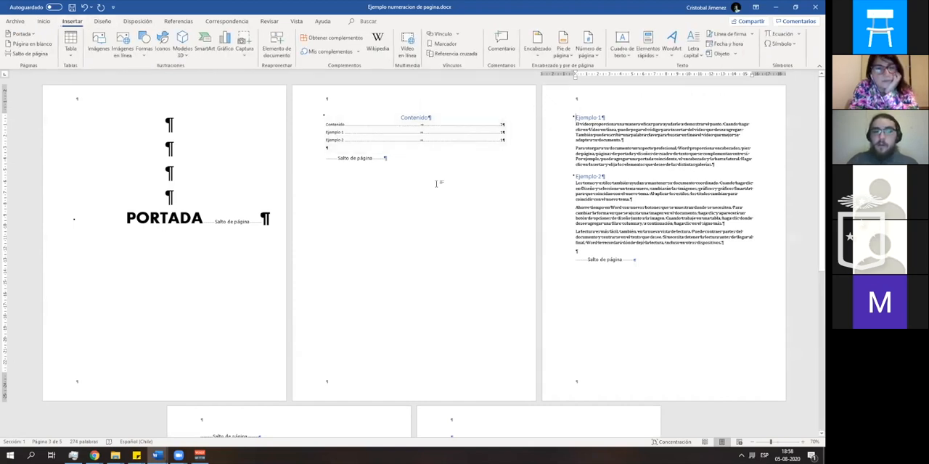
pyautogui.click(44, 21)
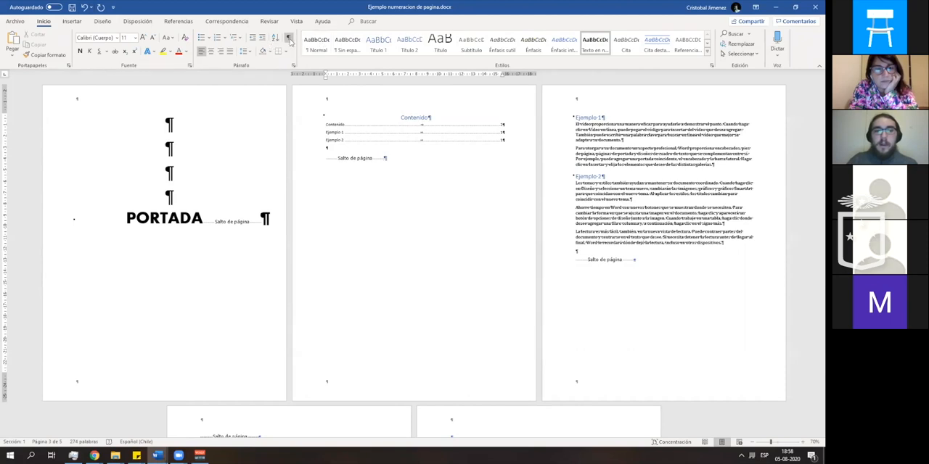
pyautogui.click(288, 37)
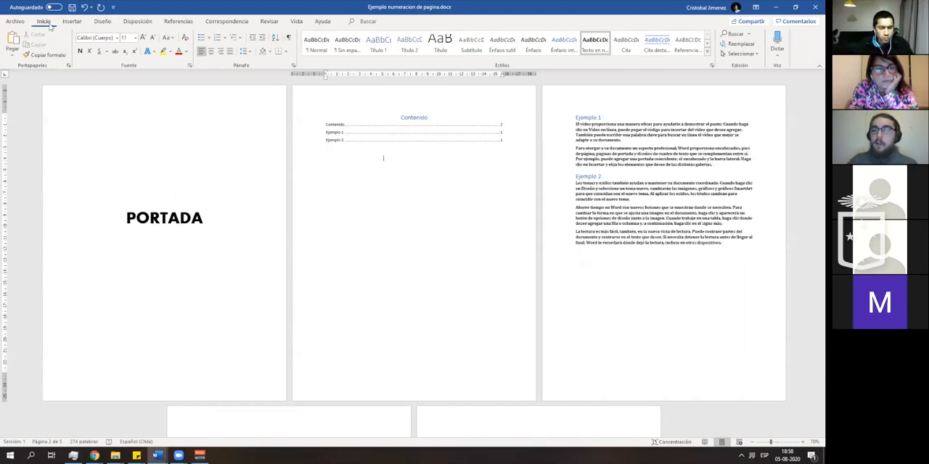
# - Insert page numbers at the bottom of the pages using the Número sin formato 3 style
pyautogui.click(72, 21)
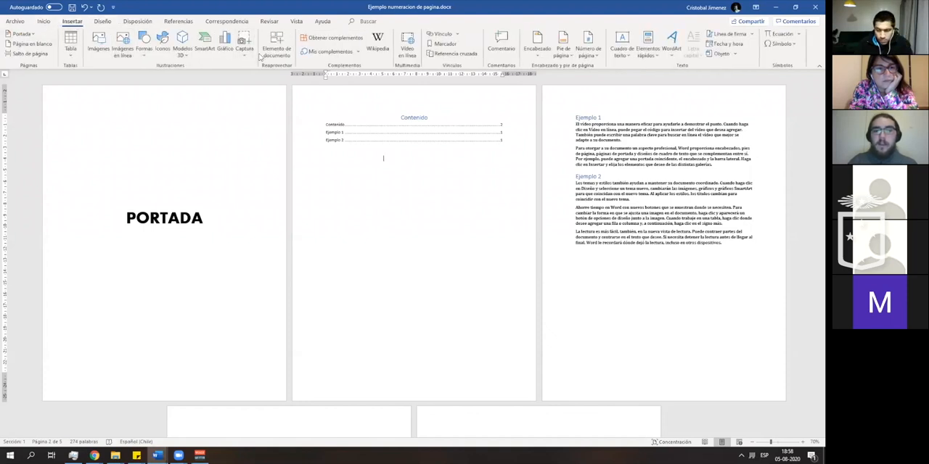
pyautogui.click(588, 52)
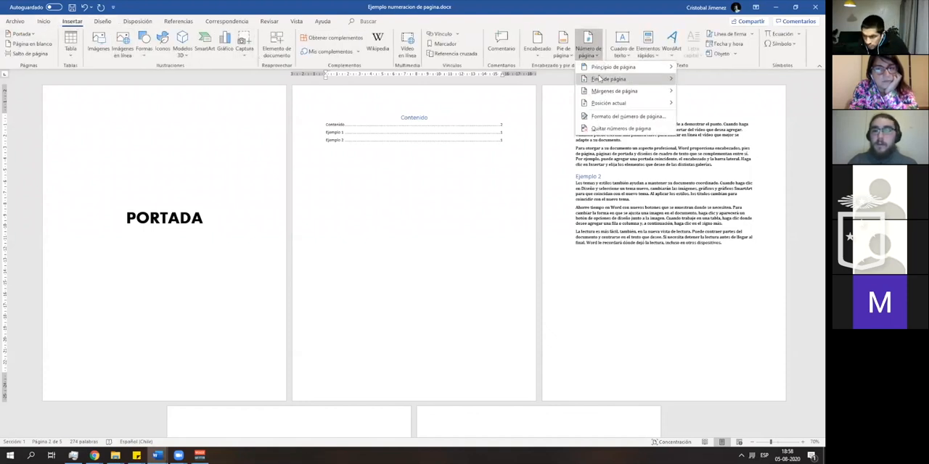
pyautogui.moveTo(607, 78)
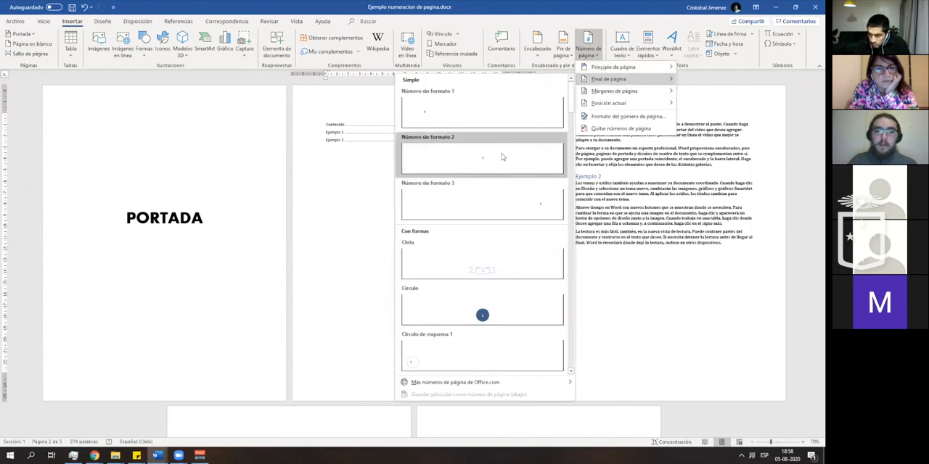
pyautogui.click(498, 195)
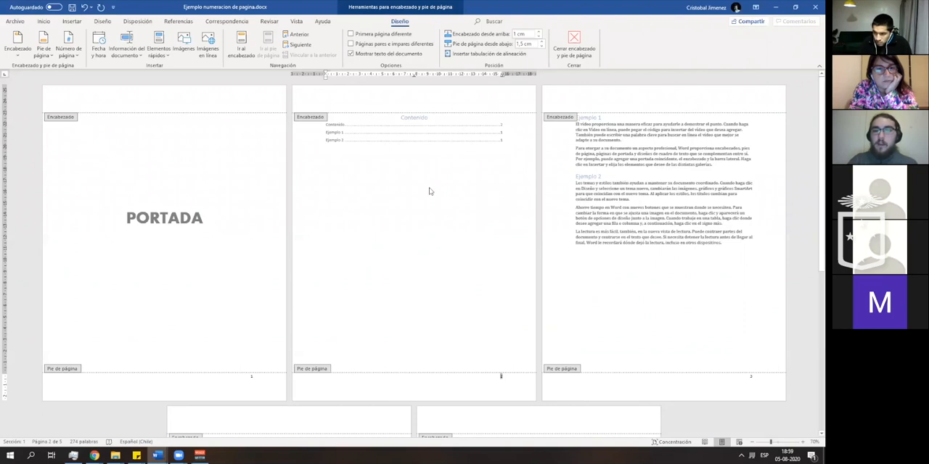
# - Check the footer page numbers on every page, from the cover to the last blank page
pyautogui.scroll(-3, 249, 206)
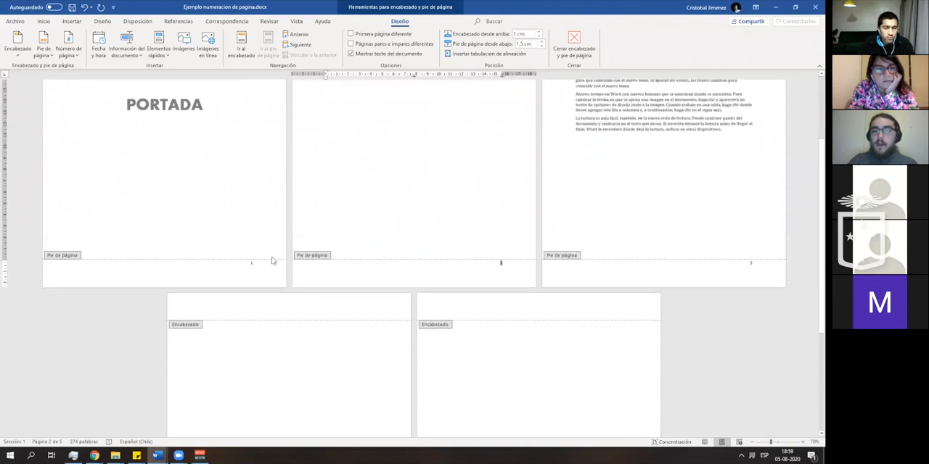
pyautogui.scroll(-3, 343, 278)
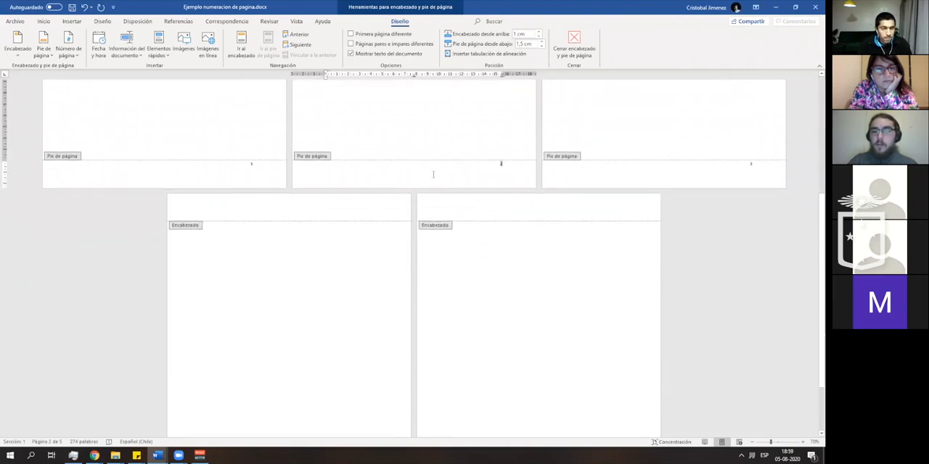
pyautogui.scroll(3, 322, 228)
pyautogui.scroll(-5, 622, 322)
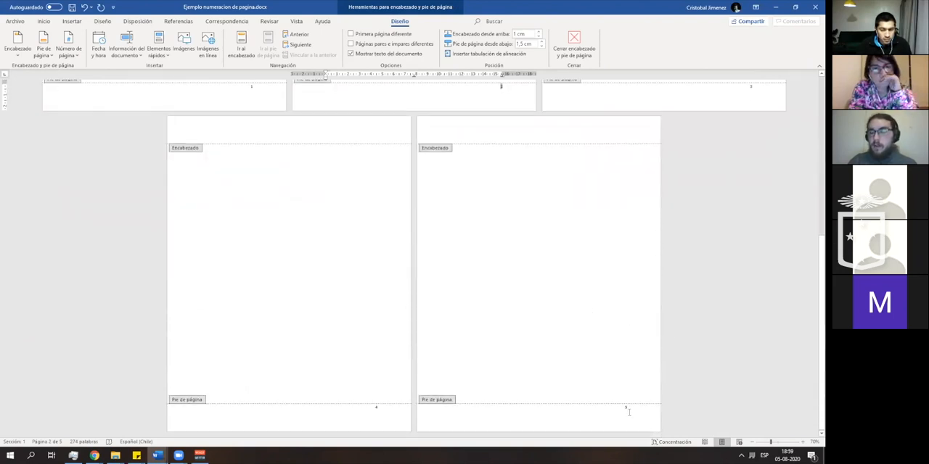
pyautogui.scroll(7, 630, 414)
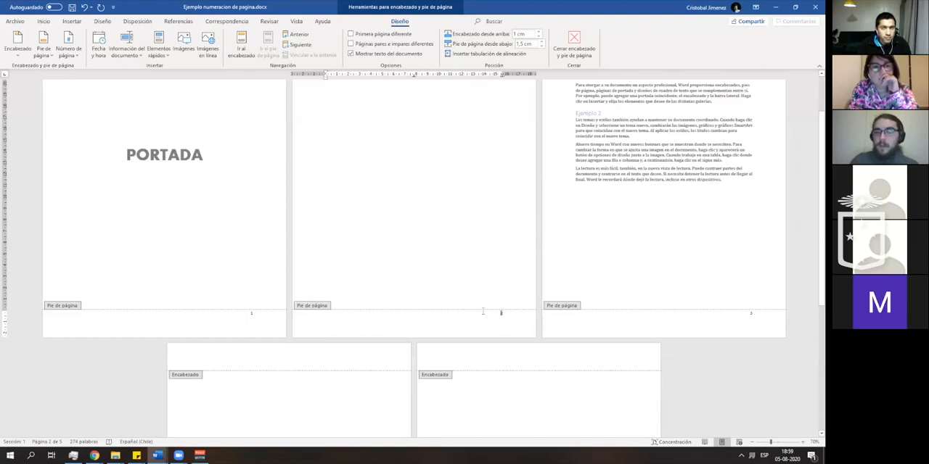
pyautogui.scroll(1, 539, 326)
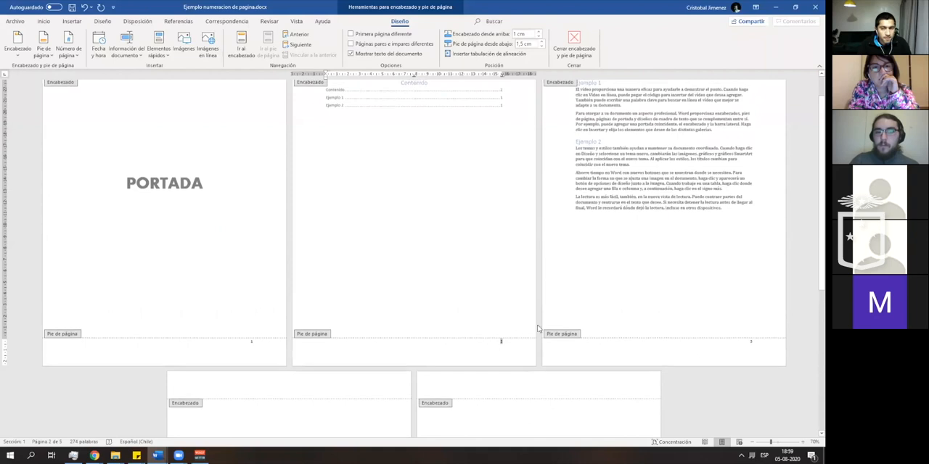
pyautogui.scroll(1, 371, 343)
# - Try deleting the page number from the cover's footer, and undo the deletion
pyautogui.click(258, 371)
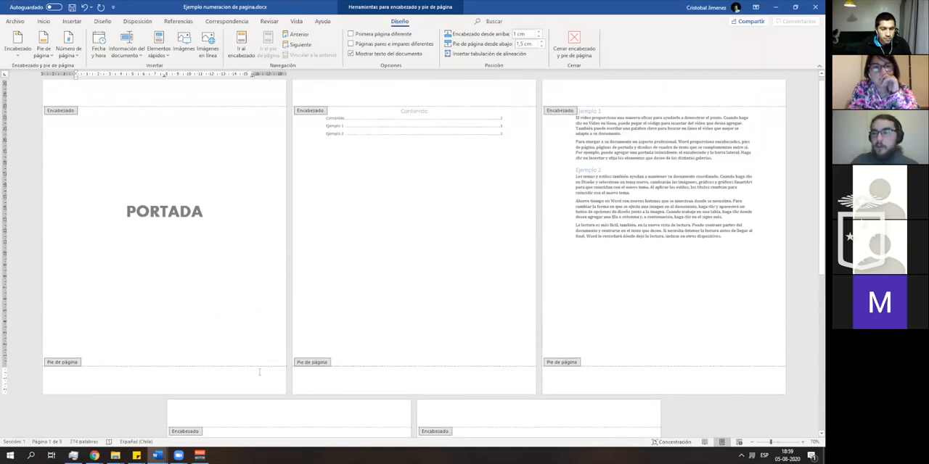
pyautogui.hotkey('ctrl', 'z')
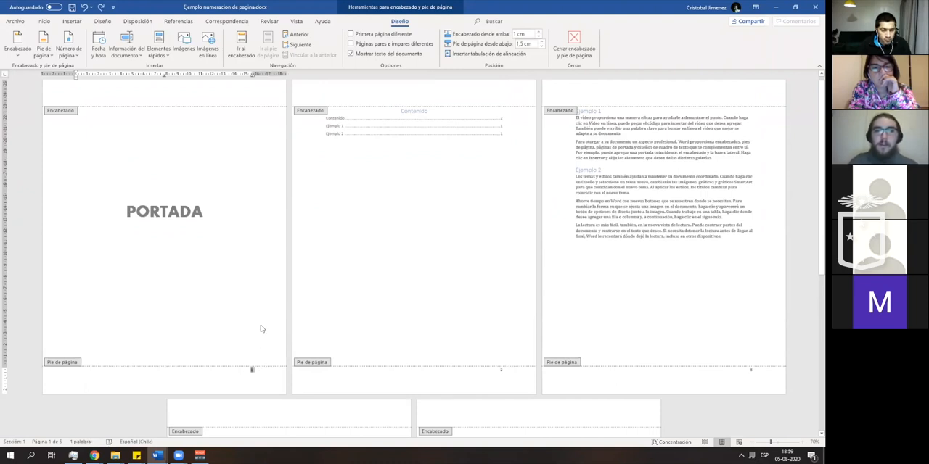
pyautogui.click(258, 375)
pyautogui.doubleClick(258, 375)
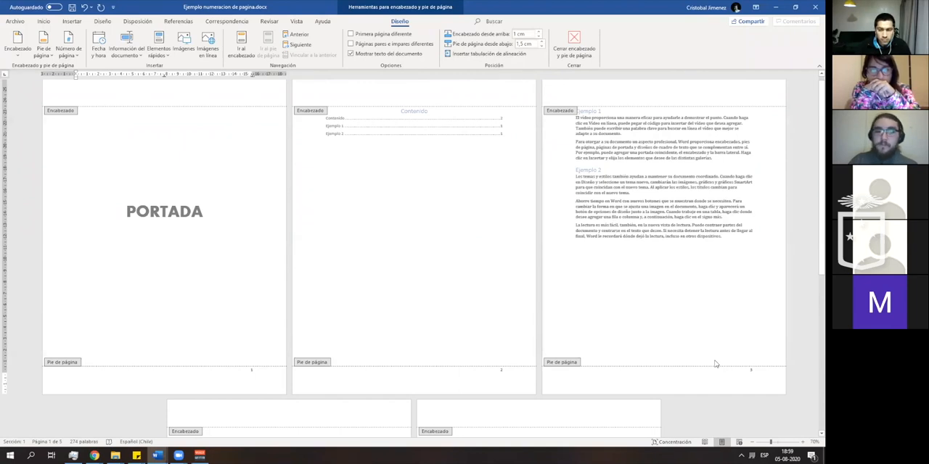
# - Leave the footer, insert a Página siguiente section break below the table of contents, and check it with the formatting marks
pyautogui.doubleClick(461, 163)
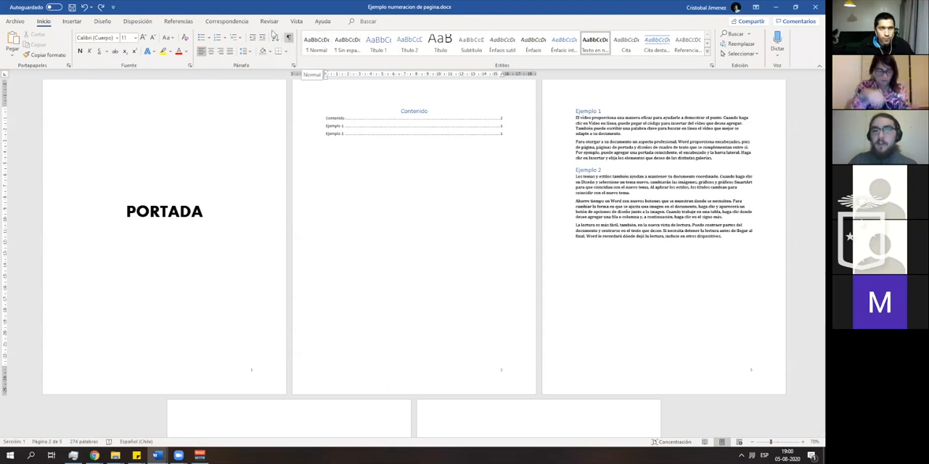
pyautogui.click(381, 21)
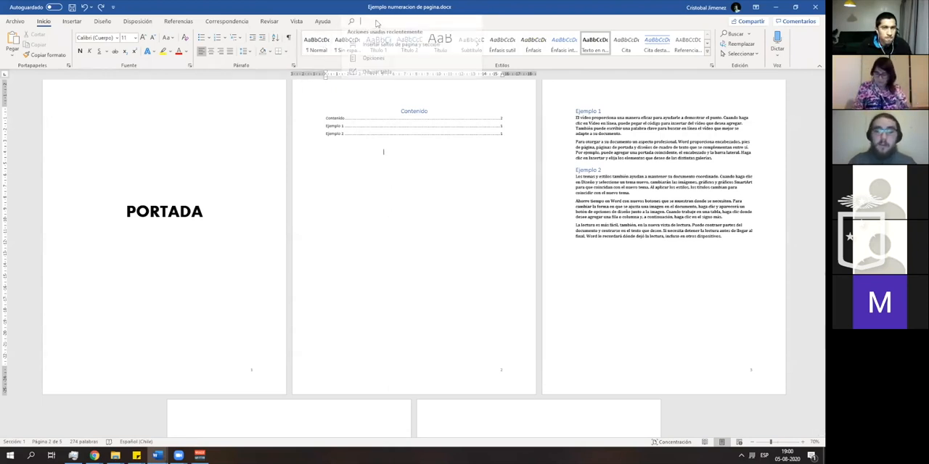
pyautogui.write('secc')
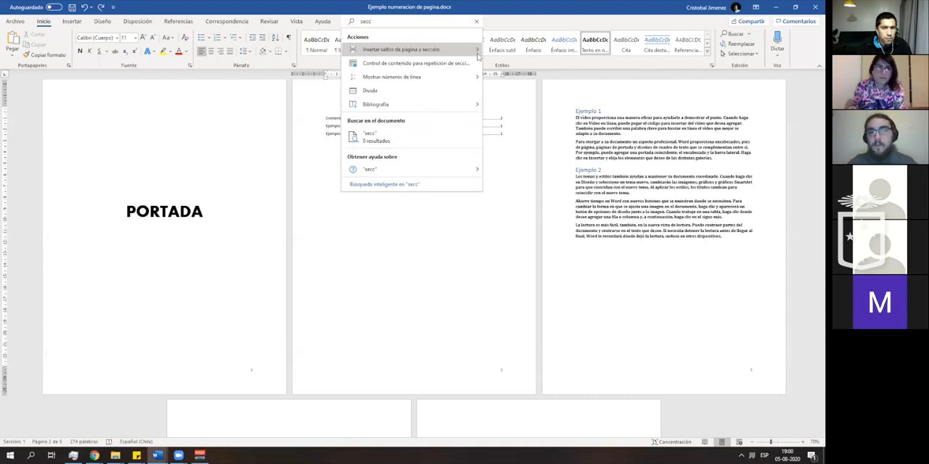
pyautogui.moveTo(475, 55)
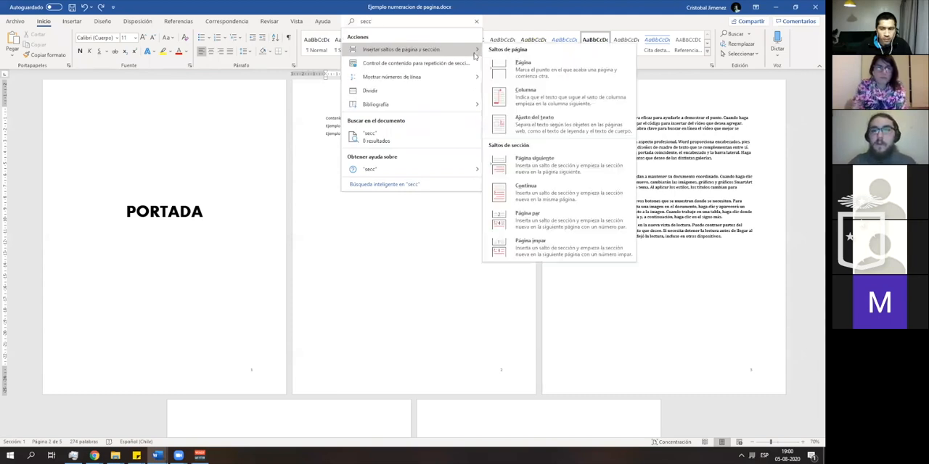
pyautogui.click(578, 157)
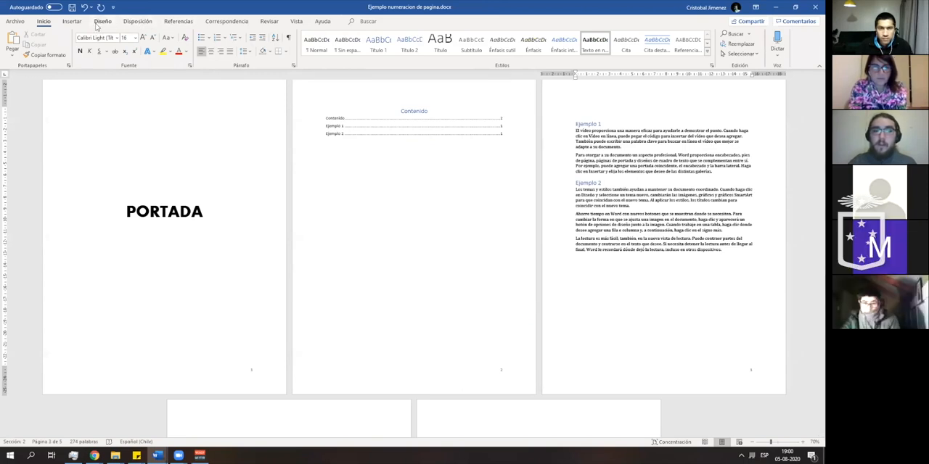
pyautogui.click(288, 37)
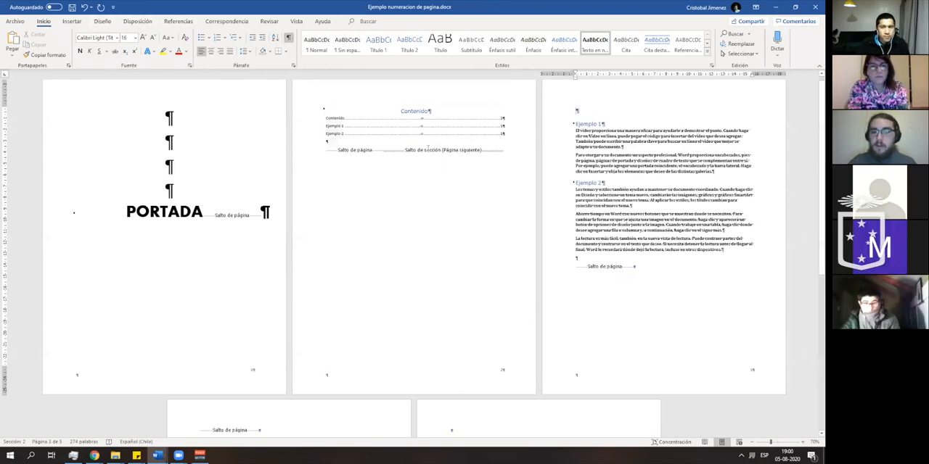
pyautogui.click(288, 37)
# - Examine the footer page numbers up close on the cover, contents and Ejemplo pages to compare numbering across the two sections
pyautogui.click(649, 278)
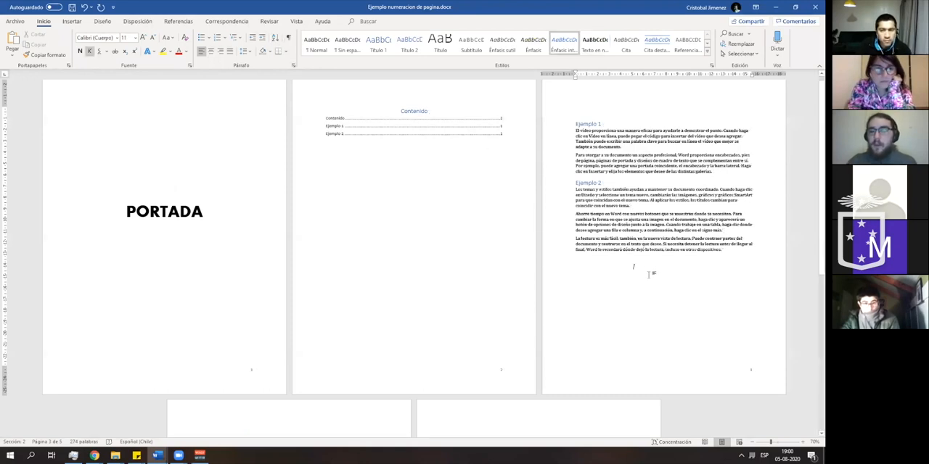
pyautogui.scroll(-1, 647, 265)
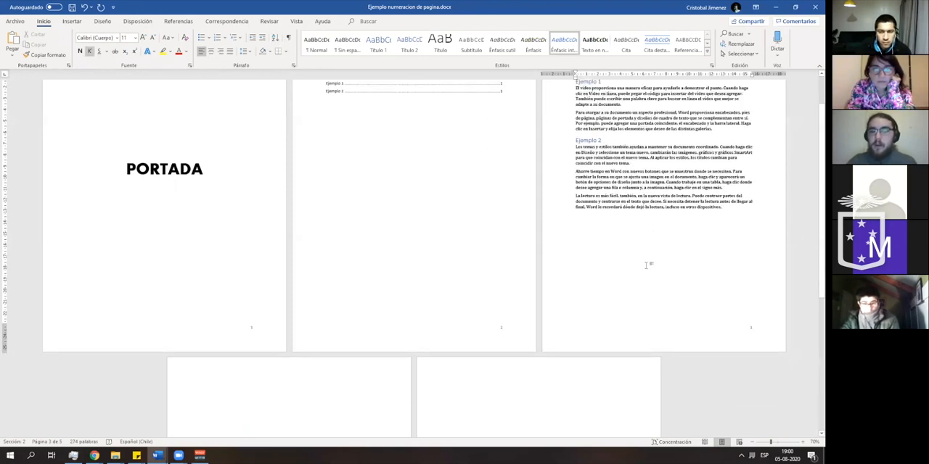
pyautogui.click(803, 442)
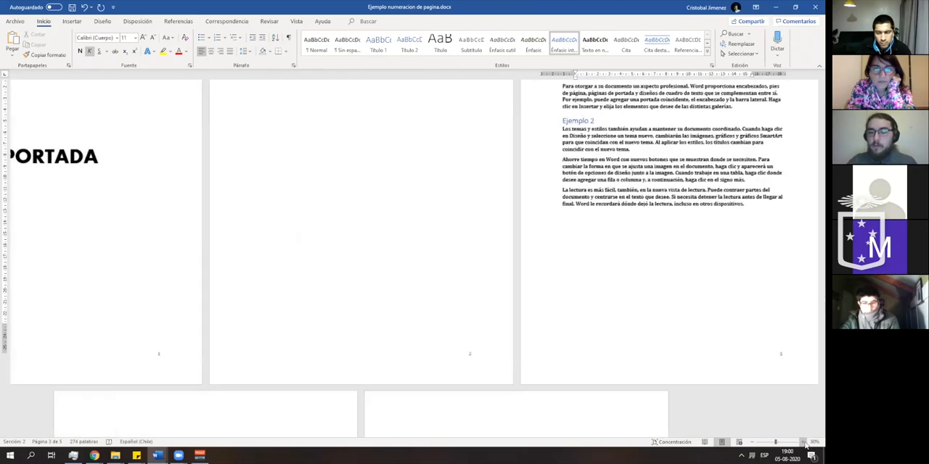
pyautogui.click(804, 443)
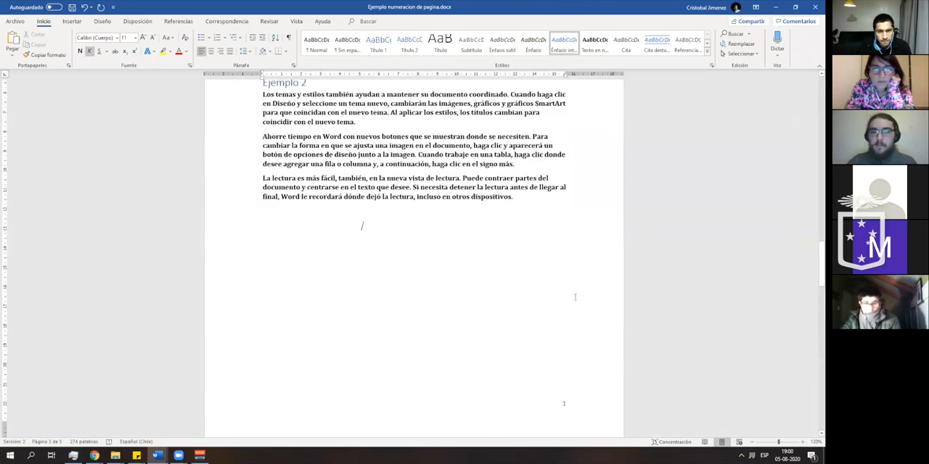
pyautogui.scroll(10, 533, 245)
pyautogui.scroll(8, 584, 314)
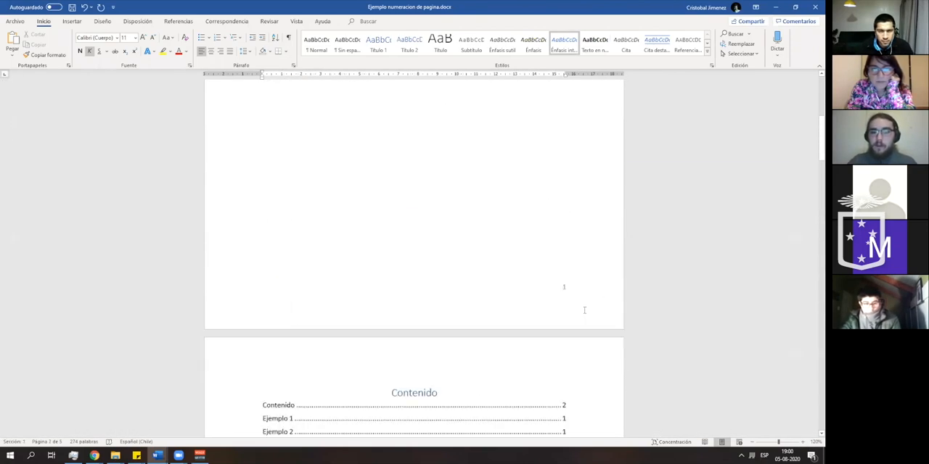
pyautogui.scroll(-4, 581, 307)
pyautogui.scroll(-15, 555, 262)
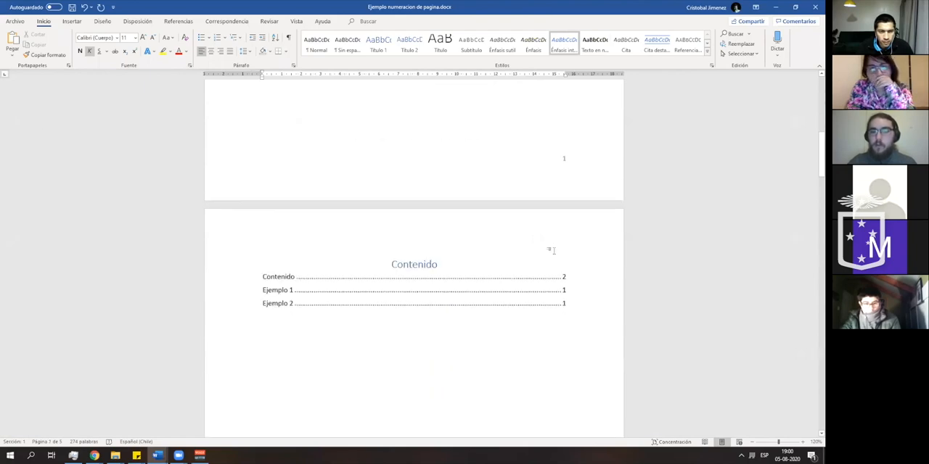
pyautogui.scroll(-12, 546, 245)
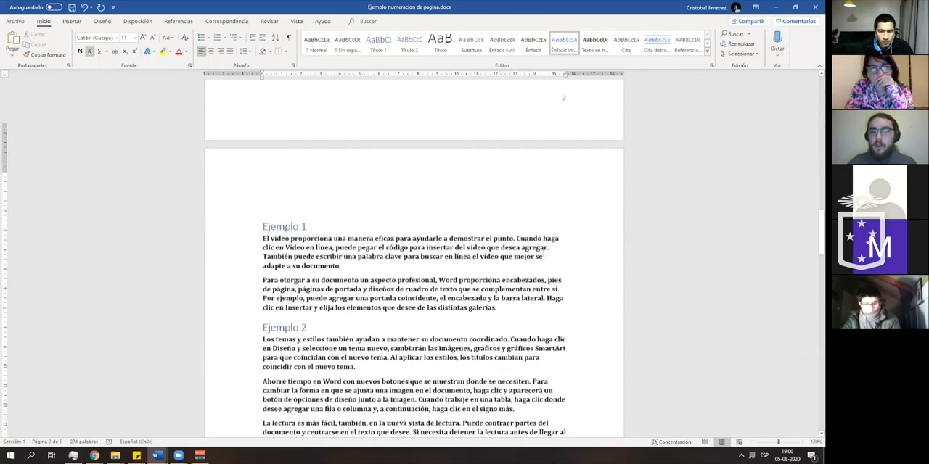
pyautogui.scroll(-3, 510, 277)
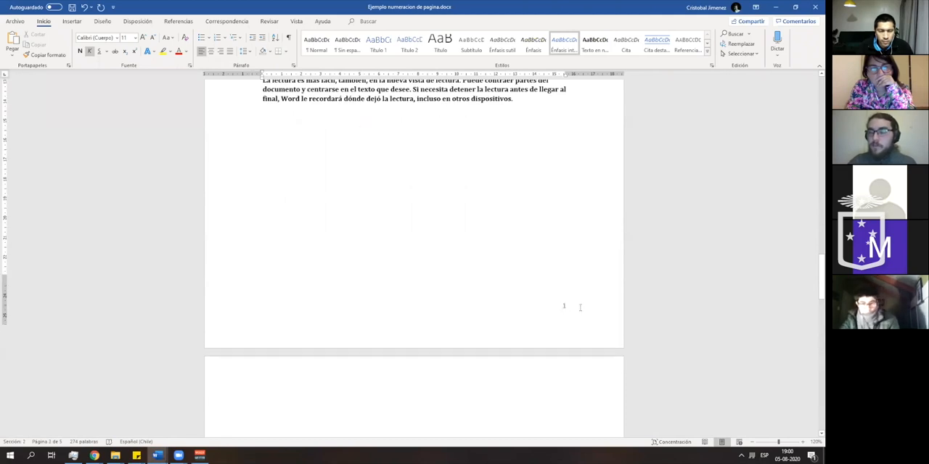
pyautogui.scroll(-4, 580, 310)
pyautogui.scroll(2, 587, 312)
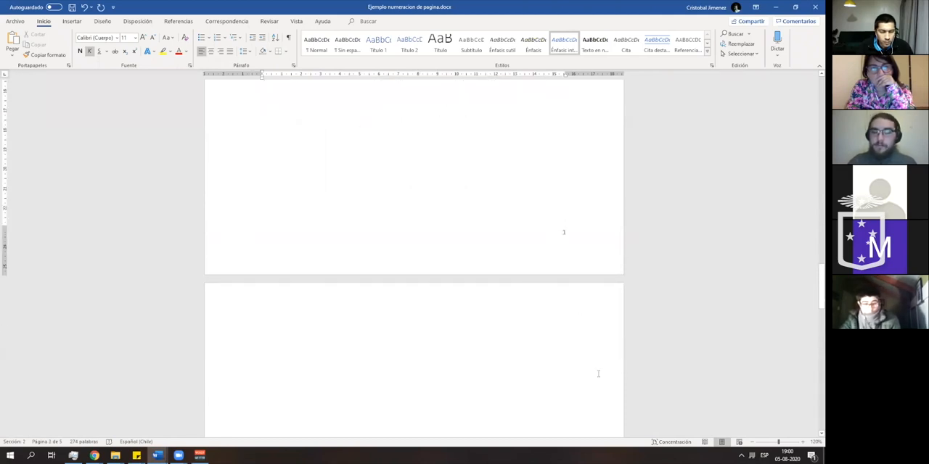
# - Set the Ejemplo page's footer numbering to Continuar desde la sección anterior in the page number format settings
pyautogui.scroll(3, 414, 254)
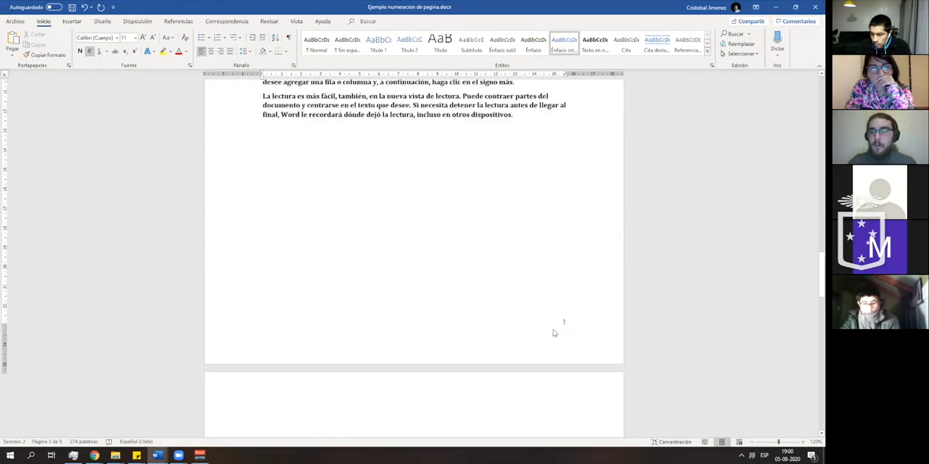
pyautogui.click(752, 442)
pyautogui.click(752, 442)
pyautogui.click(752, 442)
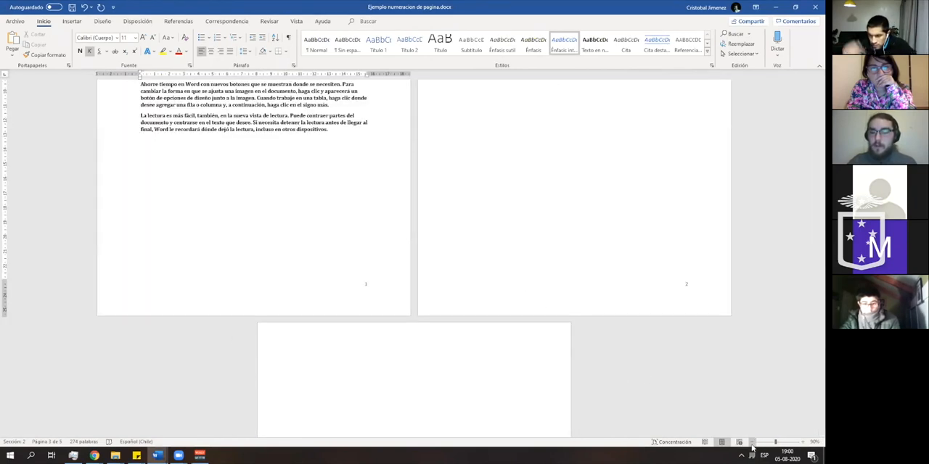
pyautogui.click(753, 442)
pyautogui.click(753, 442)
pyautogui.scroll(2, 541, 364)
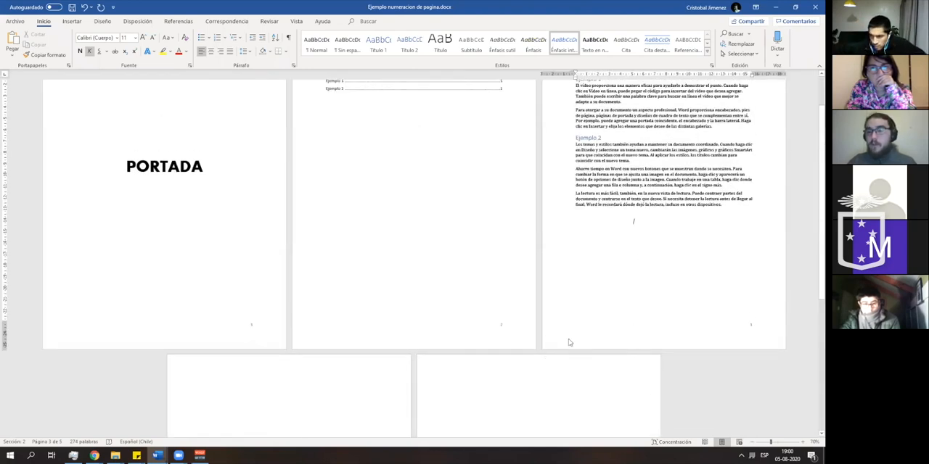
pyautogui.scroll(2, 570, 342)
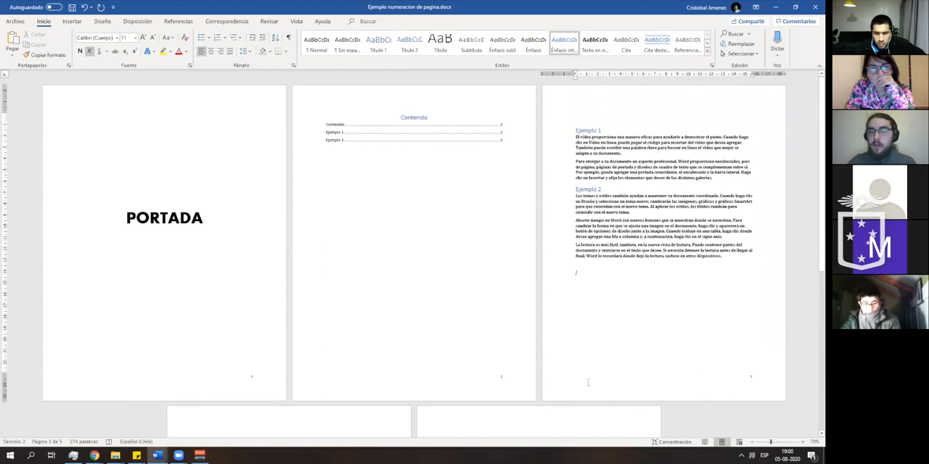
pyautogui.doubleClick(587, 382)
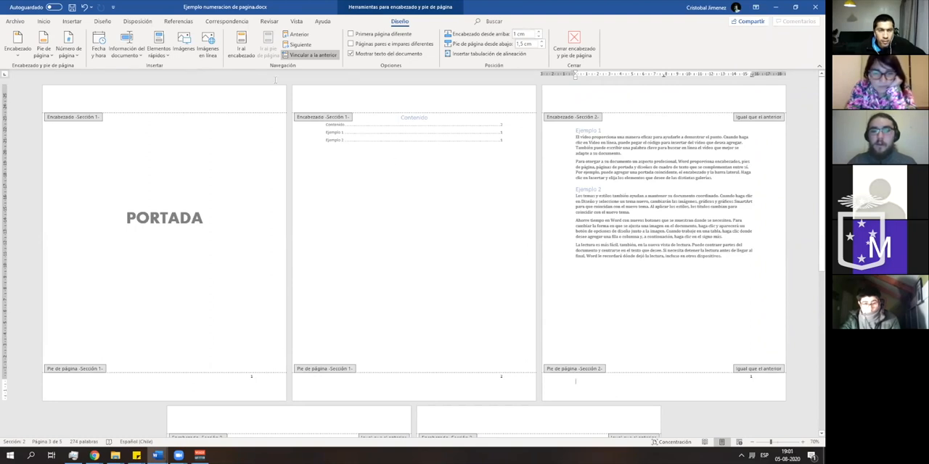
pyautogui.click(68, 21)
pyautogui.click(47, 22)
pyautogui.click(66, 22)
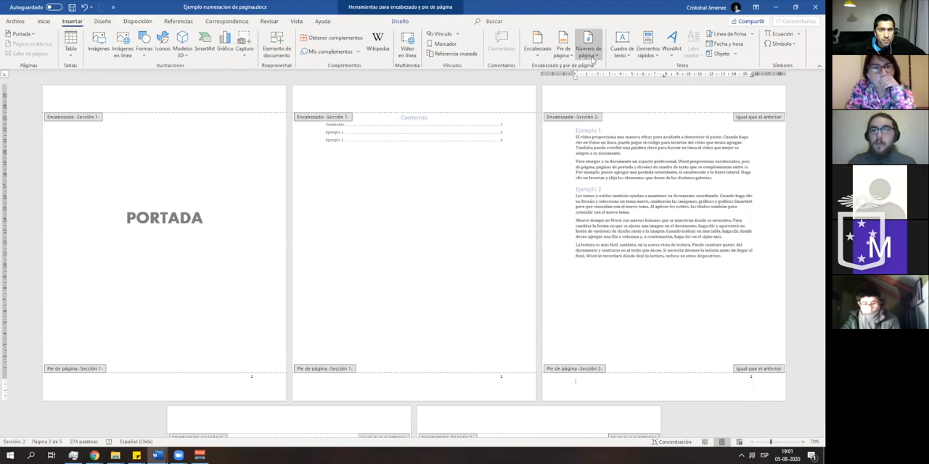
pyautogui.click(592, 58)
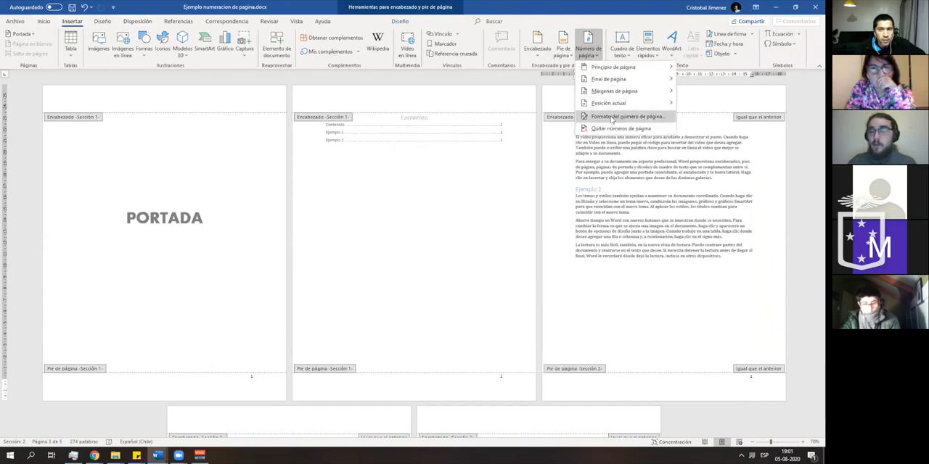
pyautogui.click(611, 117)
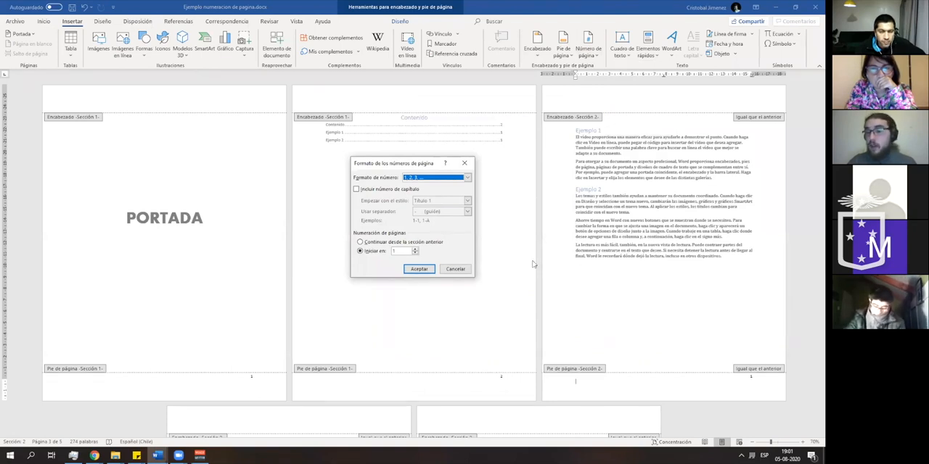
pyautogui.click(435, 244)
pyautogui.click(419, 269)
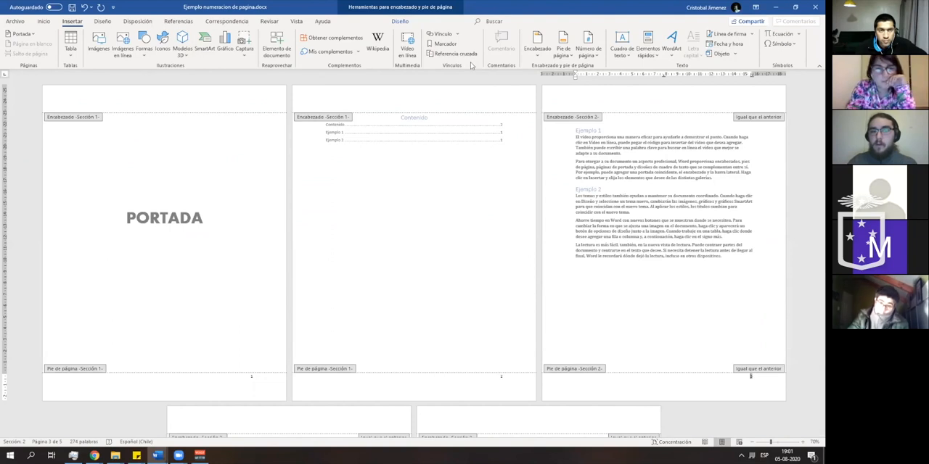
# - Set the page numbering of section 2 to start at 1 in the page number format settings
pyautogui.click(572, 57)
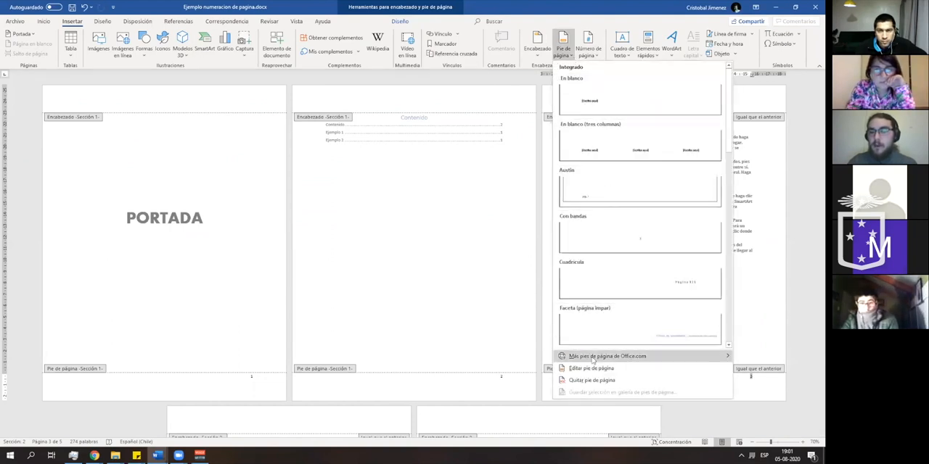
pyautogui.click(592, 57)
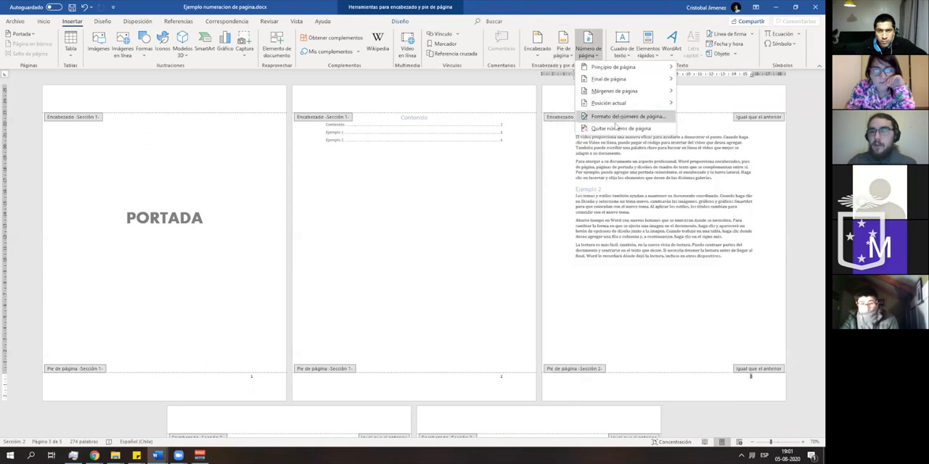
pyautogui.click(619, 118)
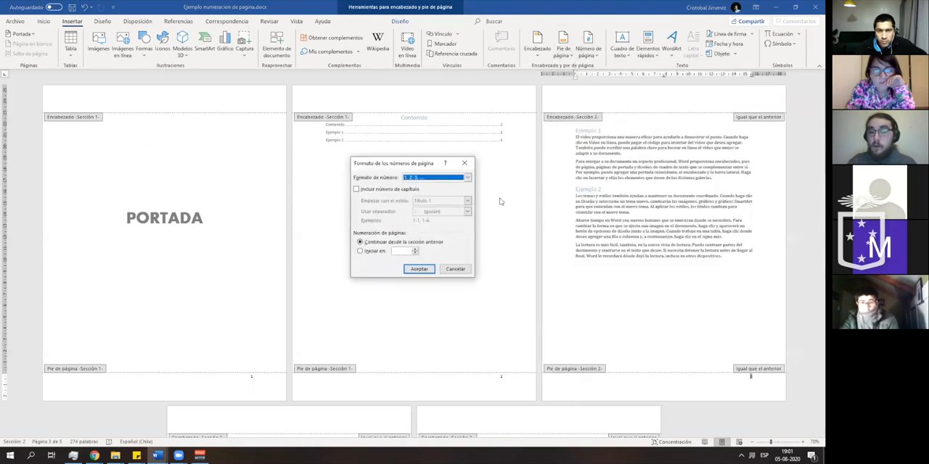
pyautogui.click(373, 252)
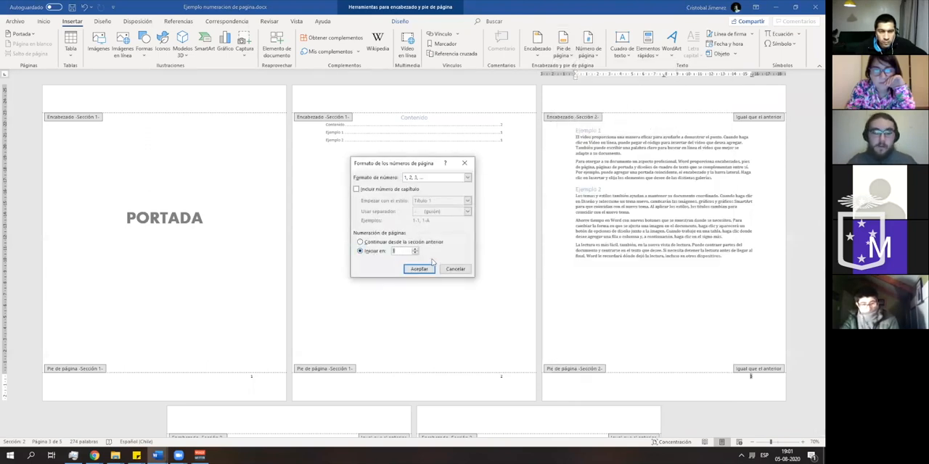
pyautogui.click(426, 269)
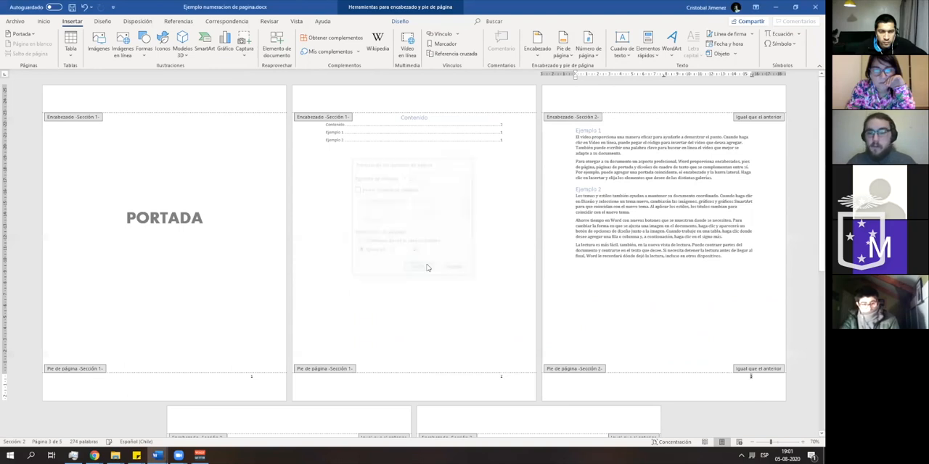
# - Try deleting the page number from the contents page's footer, undo the deletion, and try Quitar números de página
pyautogui.click(483, 388)
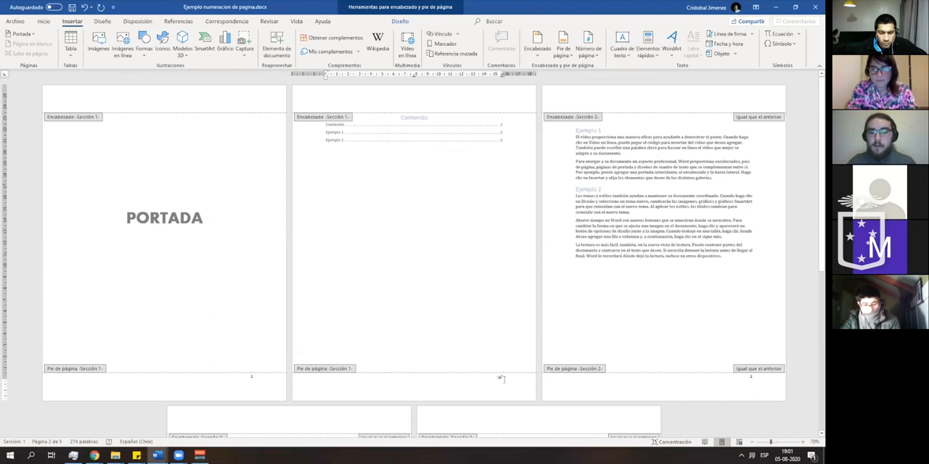
pyautogui.doubleClick(494, 379)
pyautogui.press('Delete')
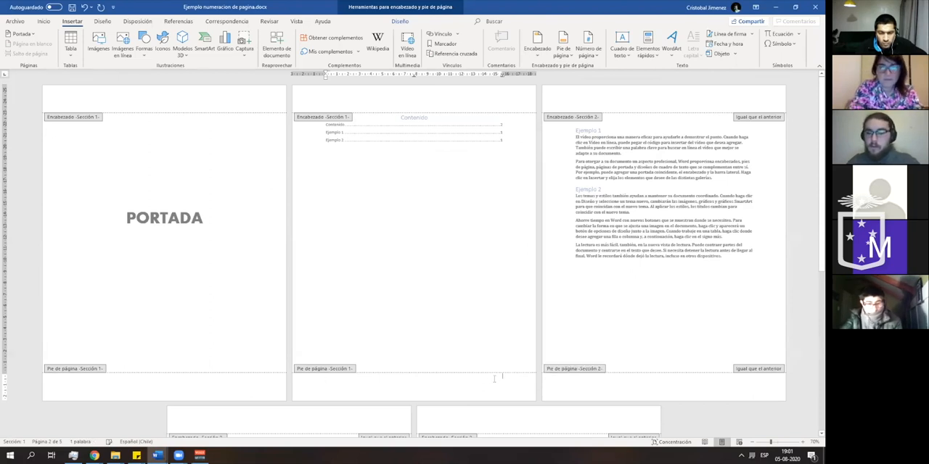
pyautogui.hotkey('ctrl', 'z')
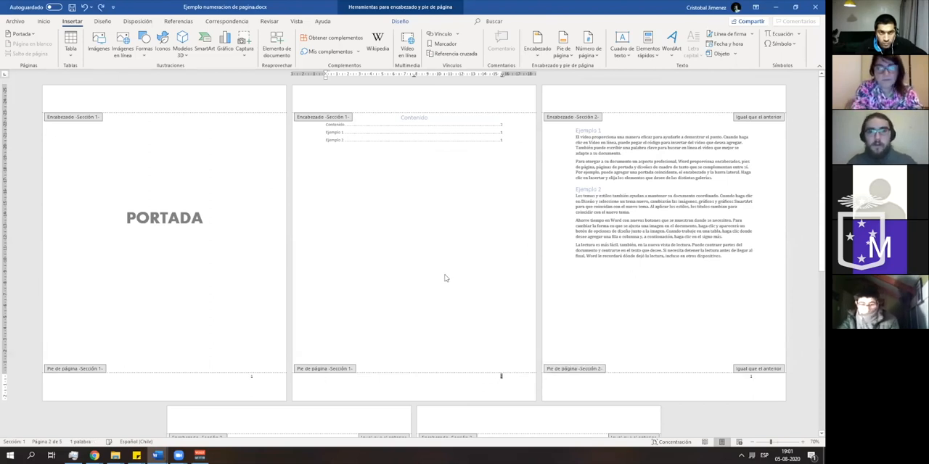
pyautogui.doubleClick(432, 271)
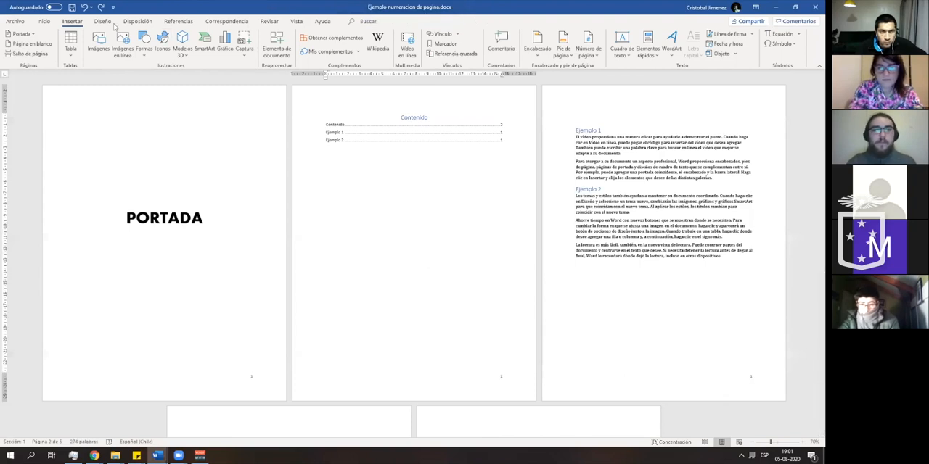
pyautogui.click(588, 47)
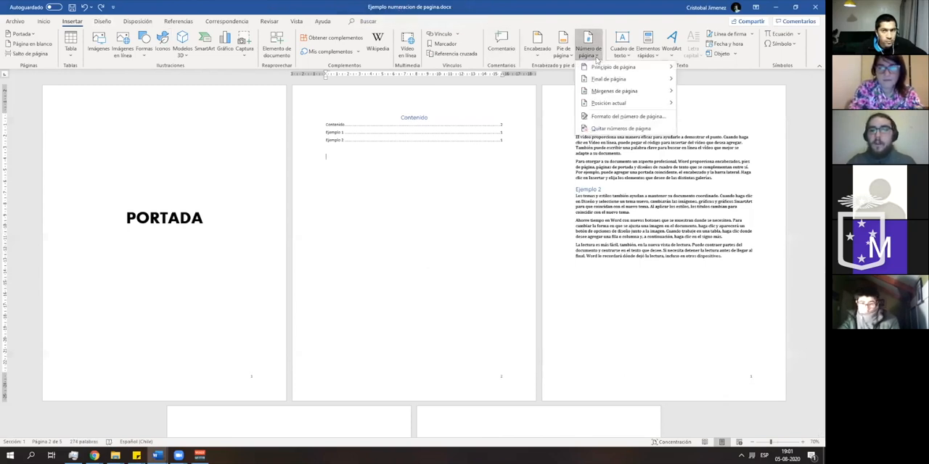
pyautogui.click(621, 127)
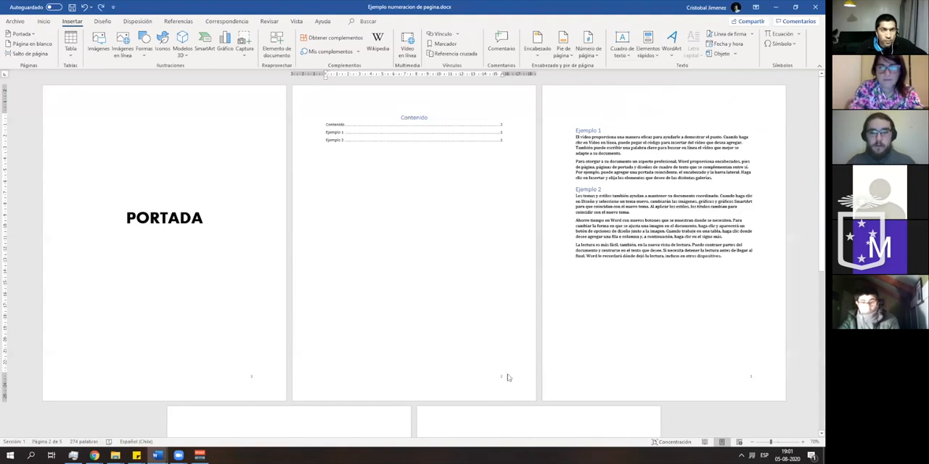
# - Turn off Vincular a la anterior for the section 2 footer on the Ejemplo page
pyautogui.doubleClick(646, 386)
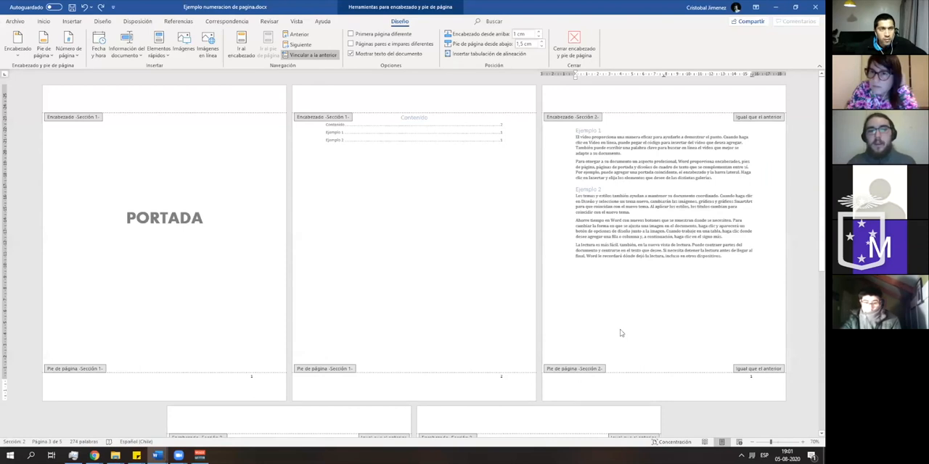
pyautogui.scroll(-1, 652, 375)
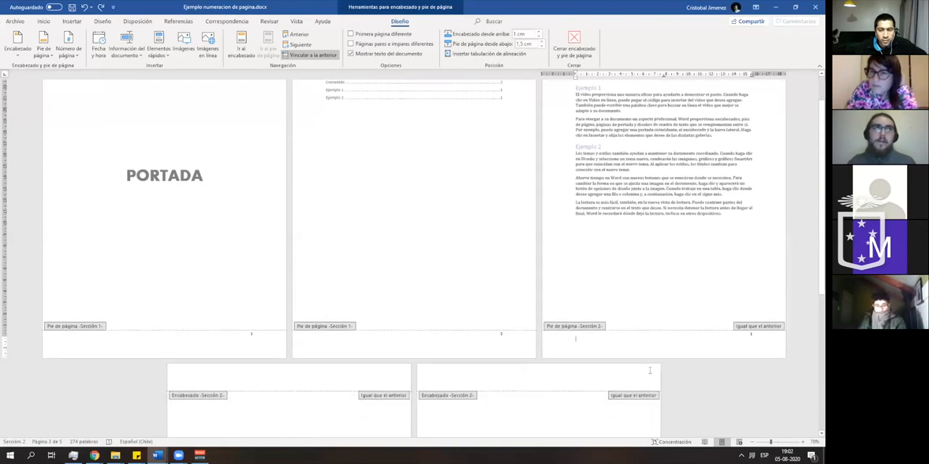
pyautogui.scroll(1, 649, 371)
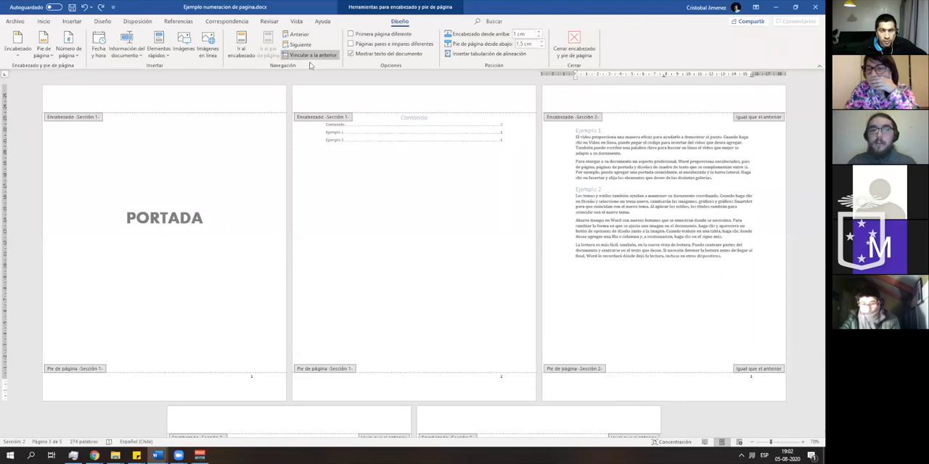
pyautogui.click(598, 377)
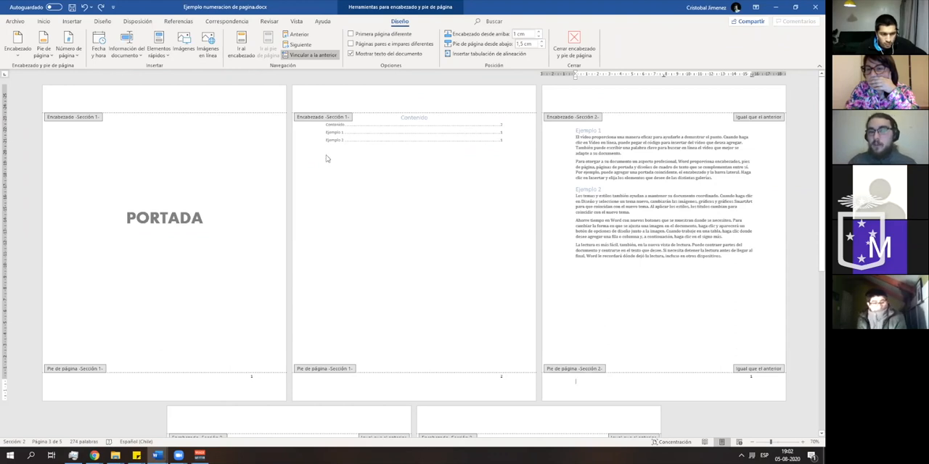
pyautogui.click(310, 58)
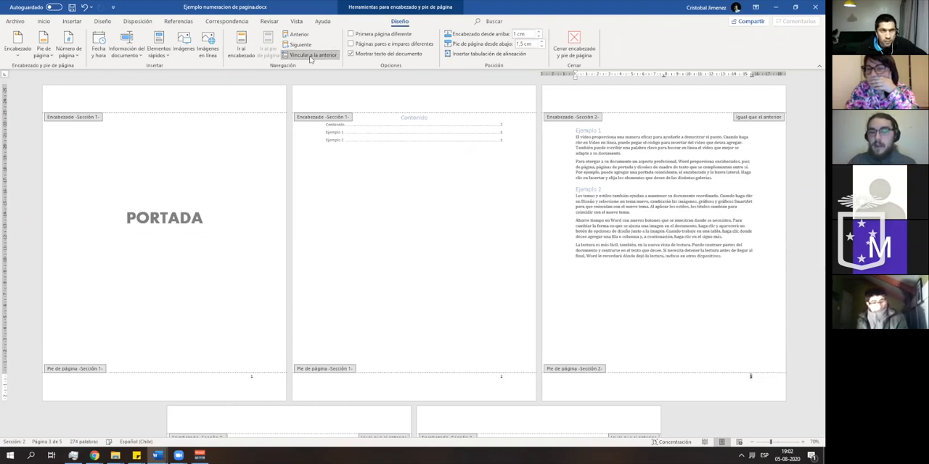
pyautogui.click(642, 390)
# - Unlink the section 2 header from the previous section, and check the headers and footers of the two blank pages
pyautogui.click(613, 96)
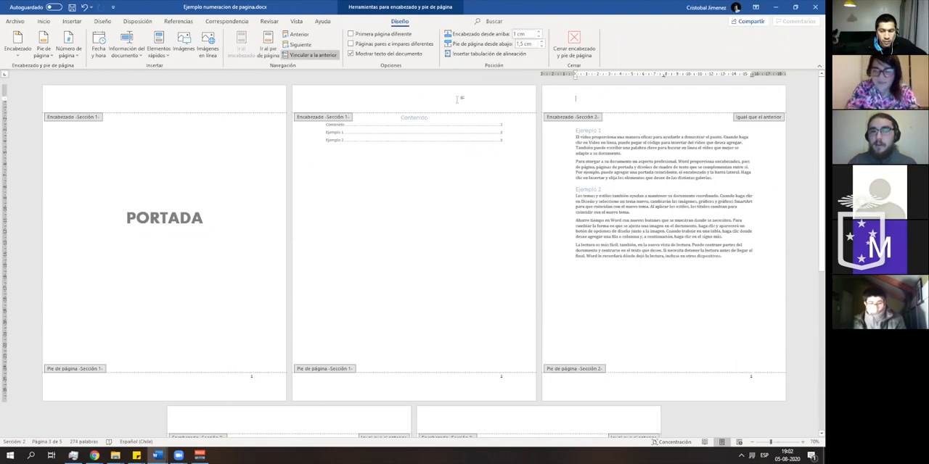
pyautogui.scroll(-2, 418, 253)
pyautogui.scroll(-3, 419, 253)
pyautogui.click(332, 260)
pyautogui.scroll(-2, 330, 261)
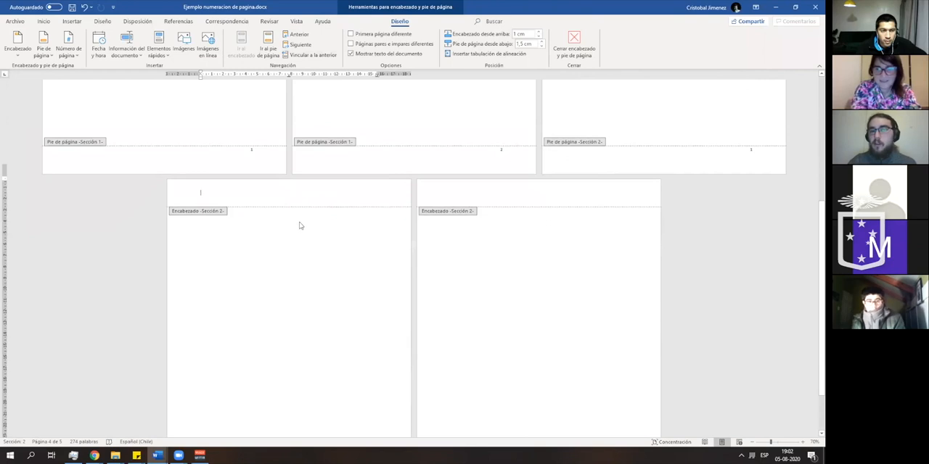
pyautogui.scroll(-2, 314, 263)
pyautogui.click(315, 417)
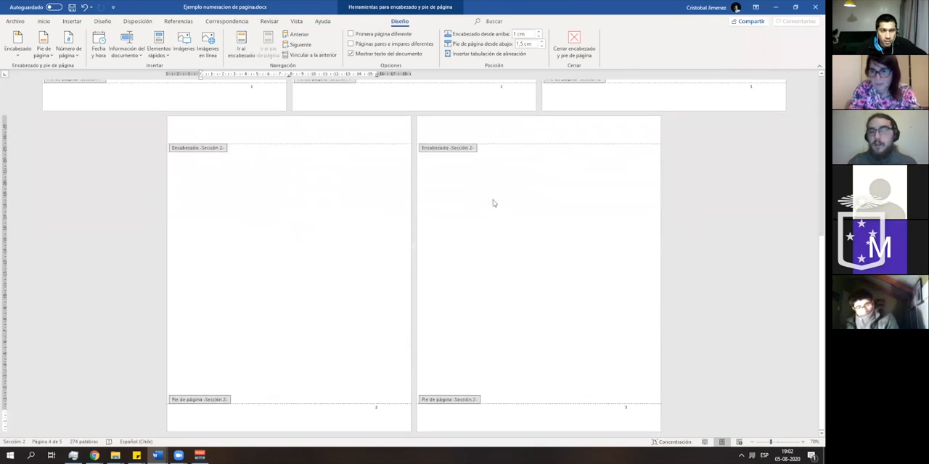
pyautogui.click(484, 158)
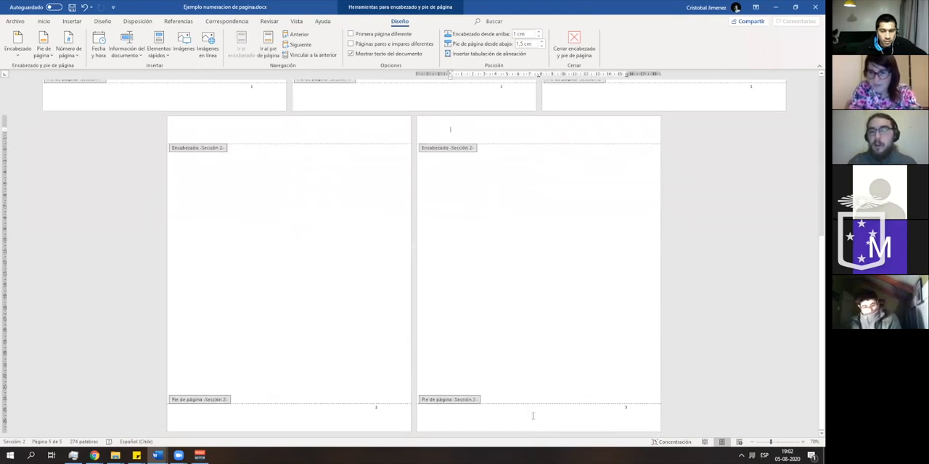
# - Delete the page number from the contents page's footer, and check the section 2 footer and header on the Ejemplo page
pyautogui.scroll(8, 532, 416)
pyautogui.doubleClick(570, 298)
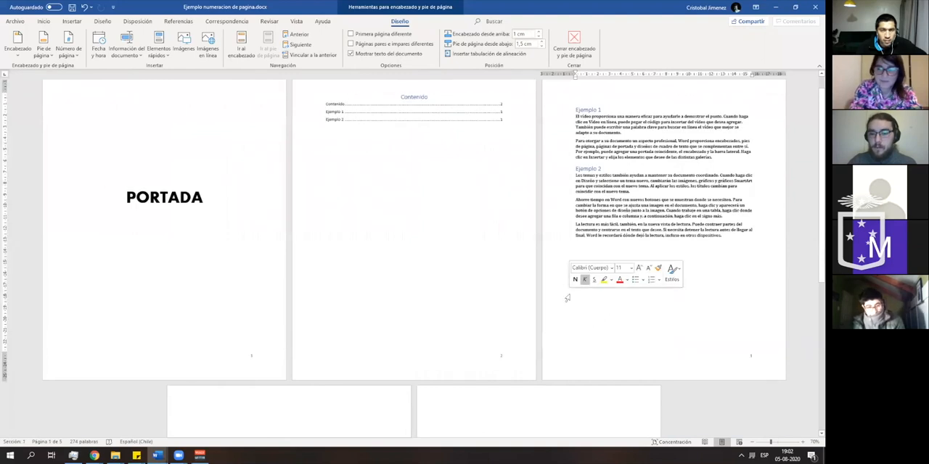
pyautogui.doubleClick(497, 375)
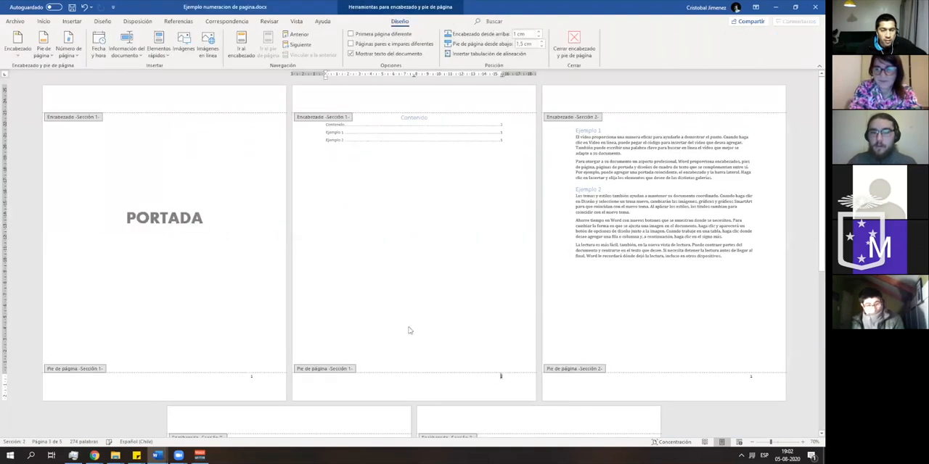
pyautogui.press('Delete')
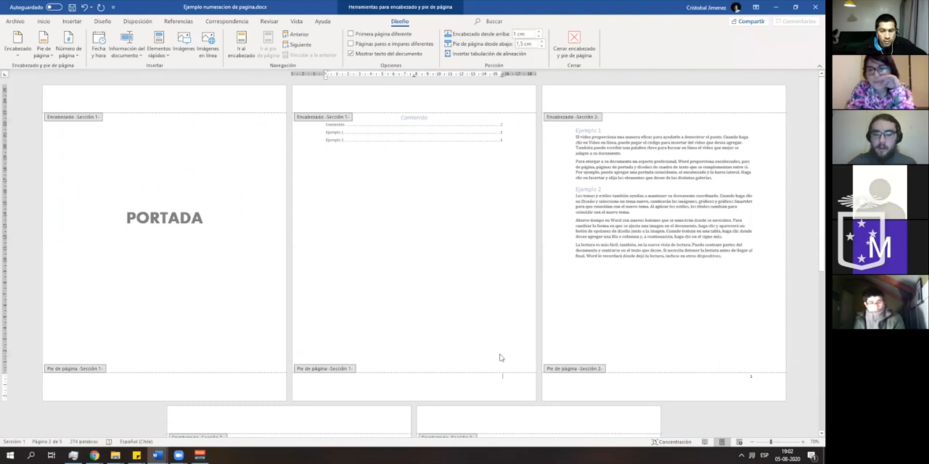
pyautogui.doubleClick(470, 326)
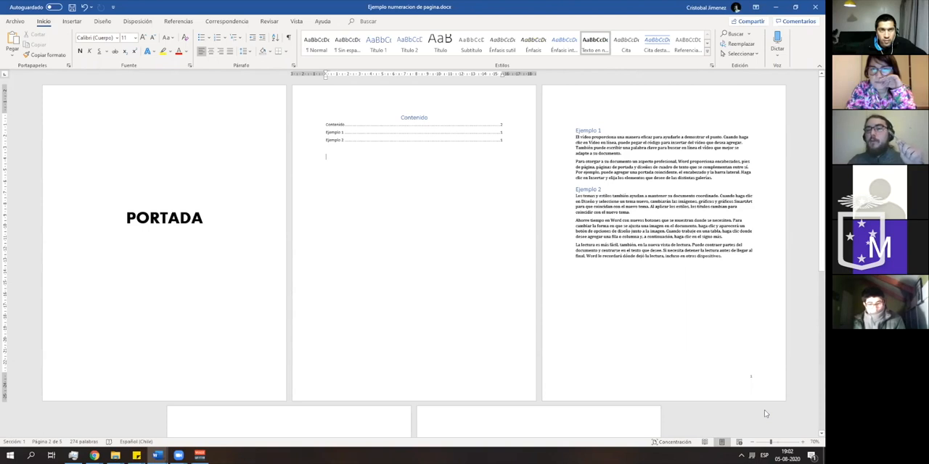
pyautogui.doubleClick(614, 392)
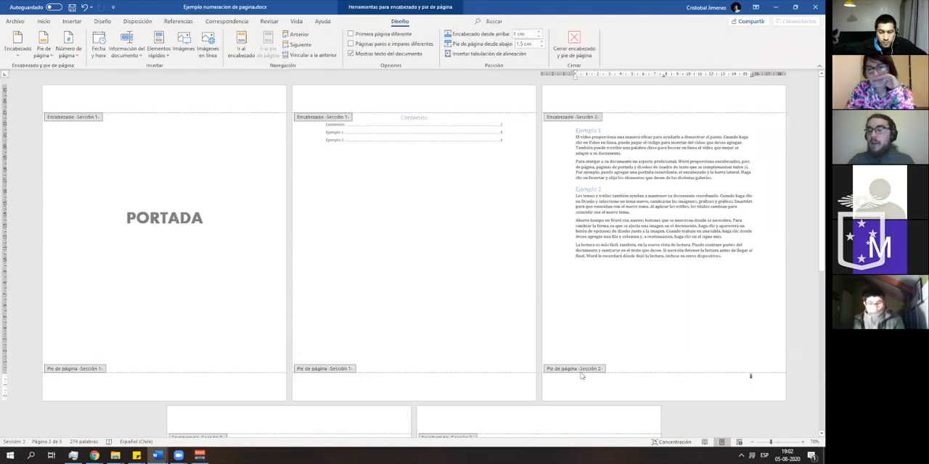
pyautogui.click(566, 111)
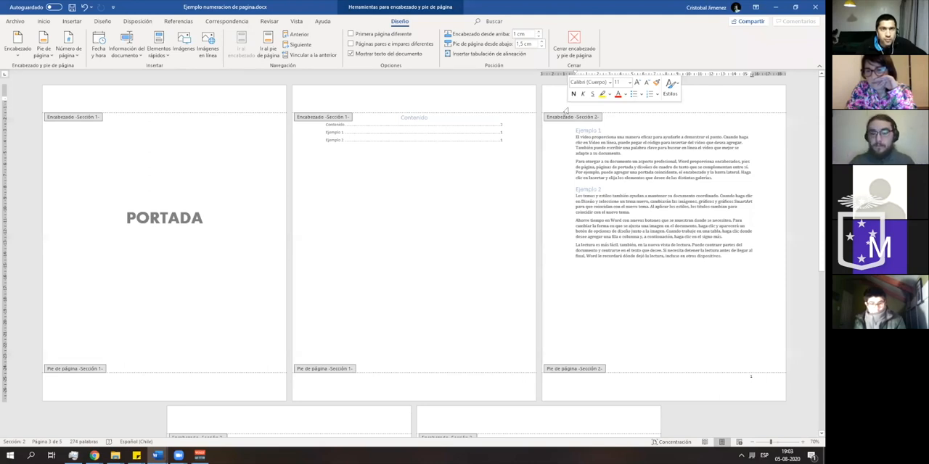
# - Leave header and footer editing and check the page numbers on the Ejemplo page and the two blank pages
pyautogui.doubleClick(392, 207)
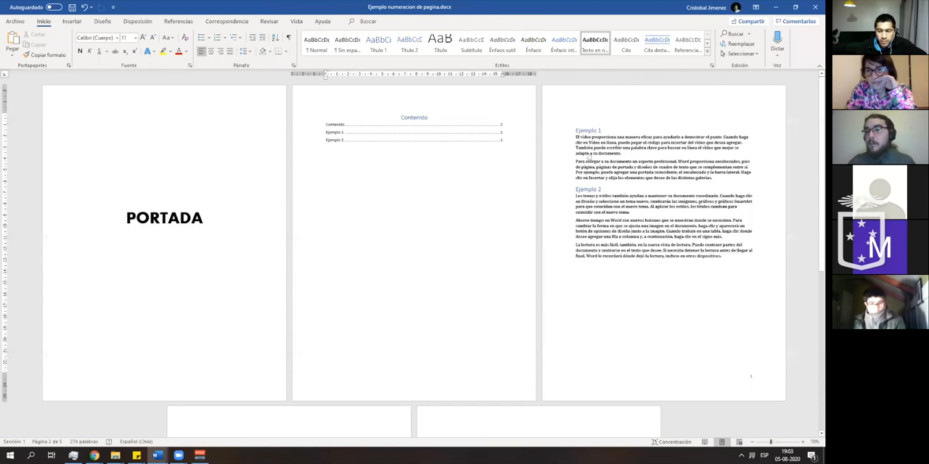
pyautogui.scroll(-5, 624, 323)
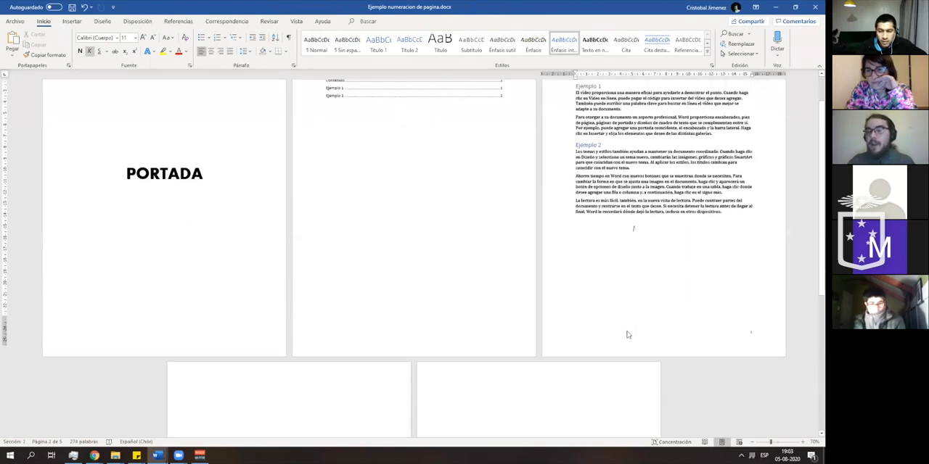
pyautogui.scroll(-3, 624, 334)
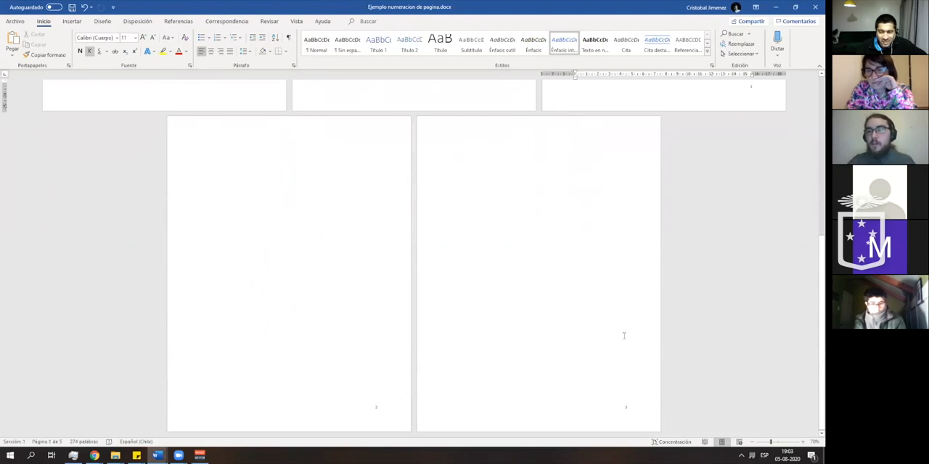
pyautogui.scroll(3, 619, 348)
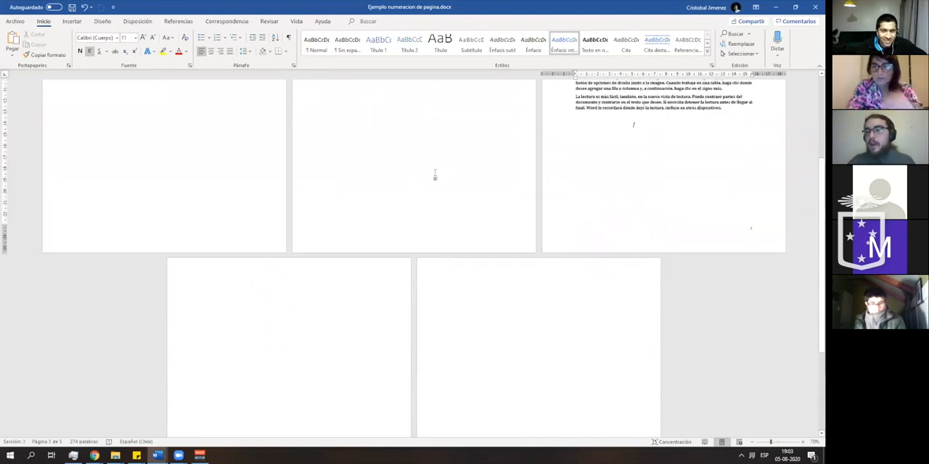
pyautogui.scroll(4, 435, 176)
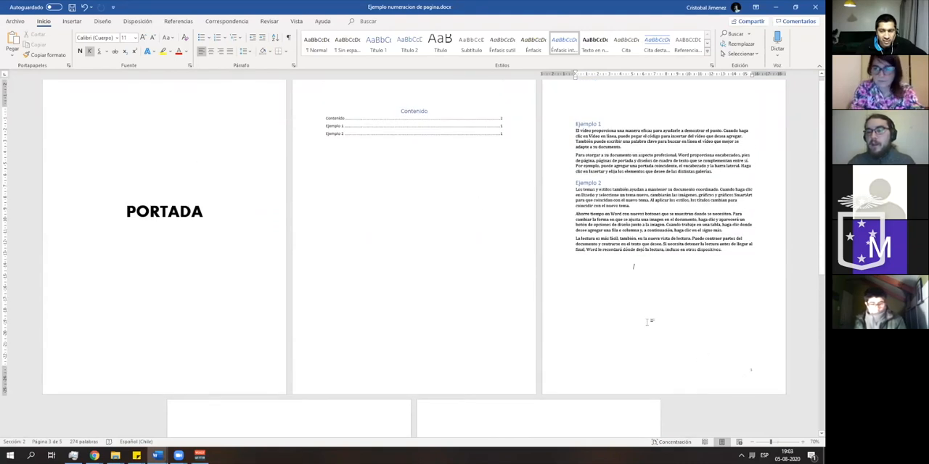
# - Compare the page numbers listed in the Contenido table with the numbering on the pages that follow it
pyautogui.click(507, 134)
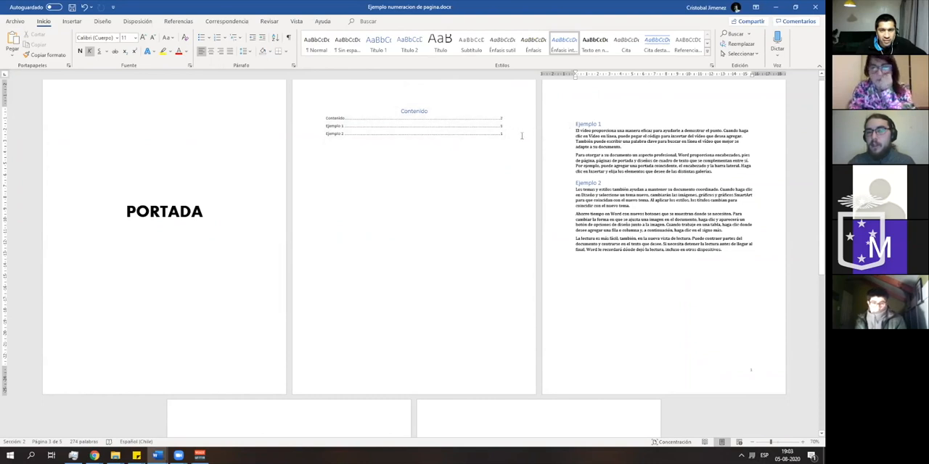
pyautogui.click(499, 128)
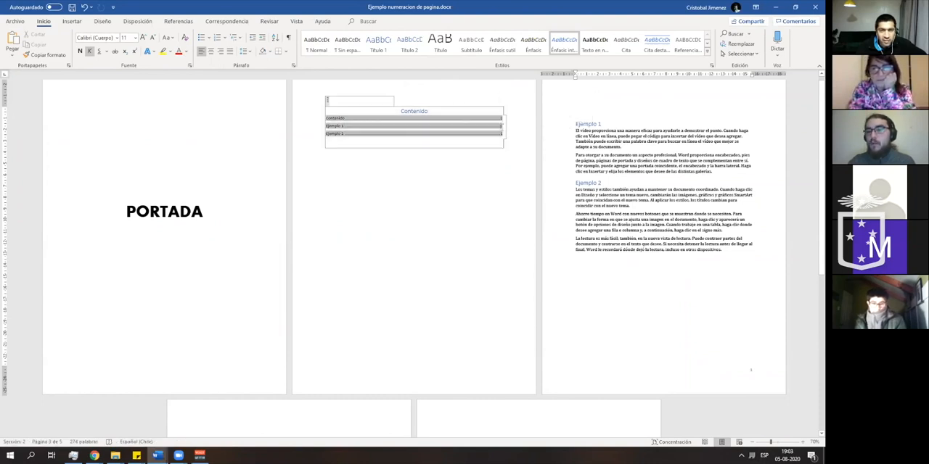
pyautogui.click(712, 342)
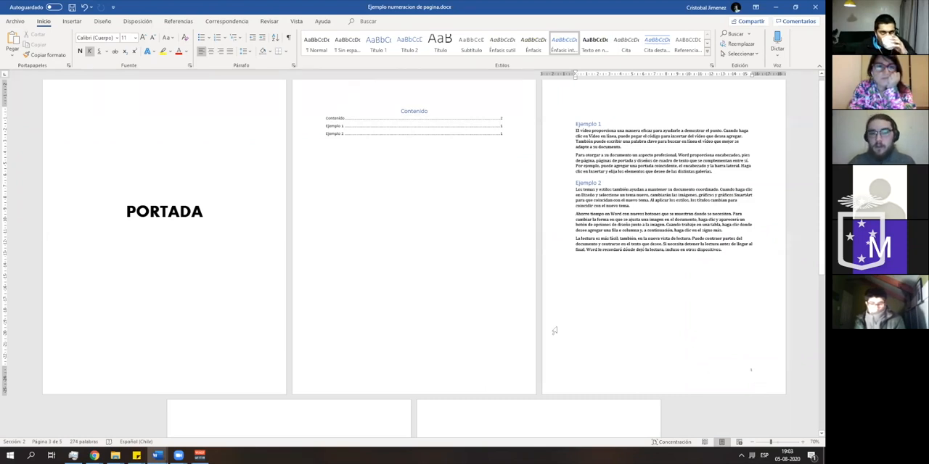
pyautogui.scroll(-8, 482, 315)
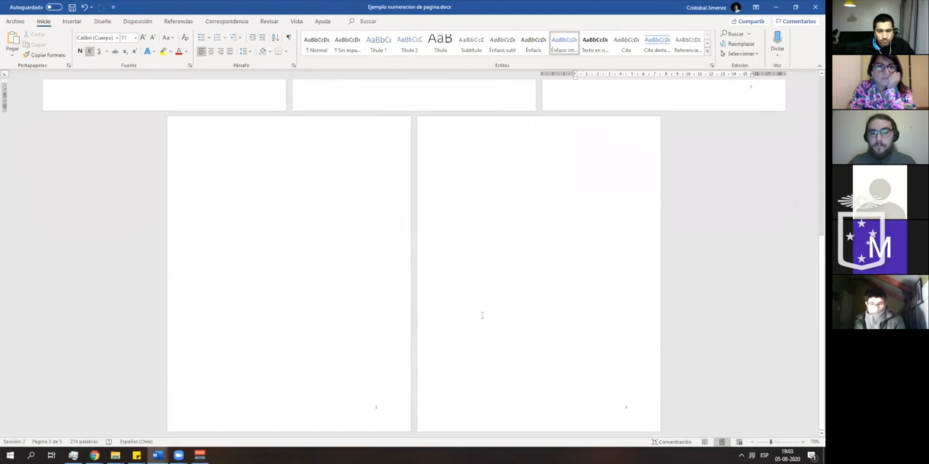
pyautogui.scroll(5, 481, 314)
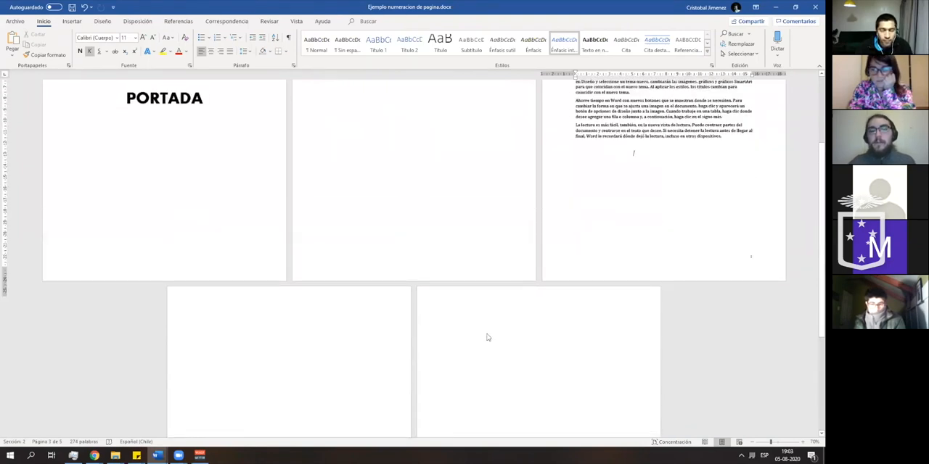
pyautogui.scroll(2, 484, 336)
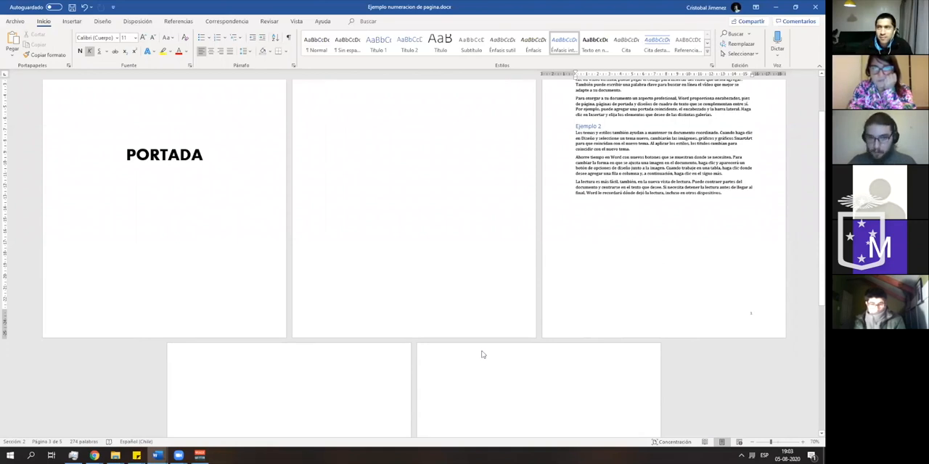
# - Switch to the document Salto de Pagina + Tabla de Contenidos.docx and look over its table of contents and example text
pyautogui.moveTo(158, 456)
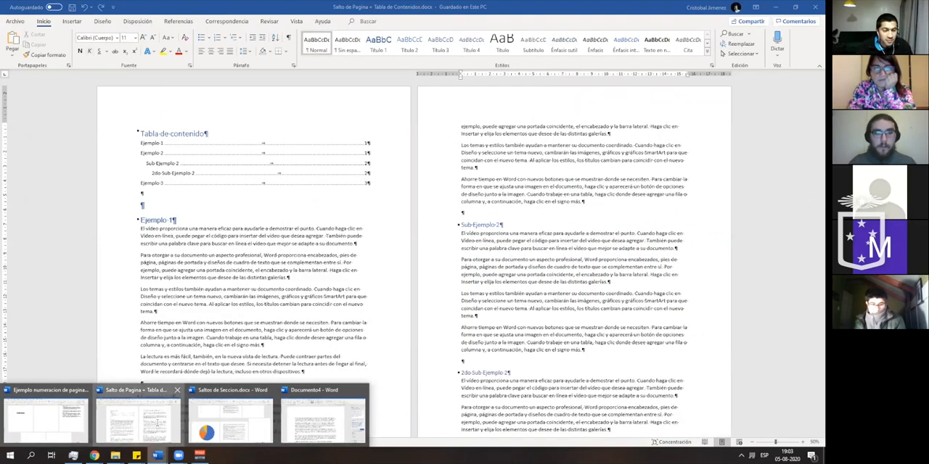
pyautogui.click(138, 417)
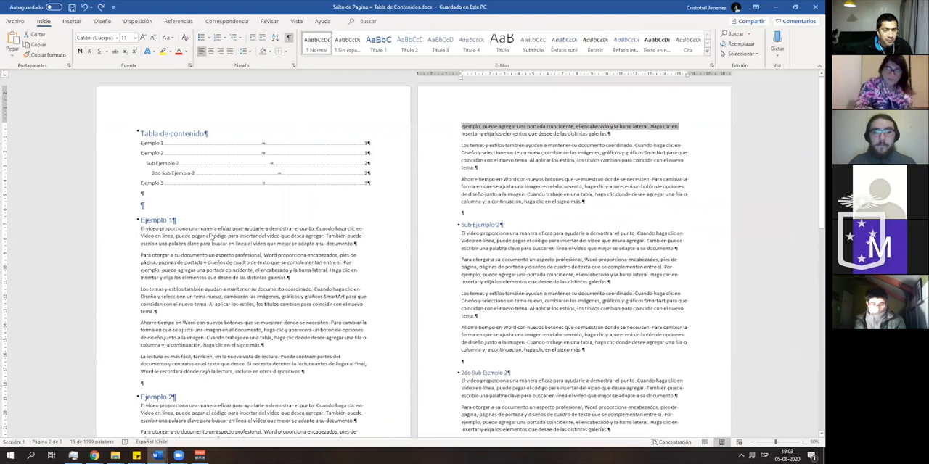
pyautogui.click(183, 214)
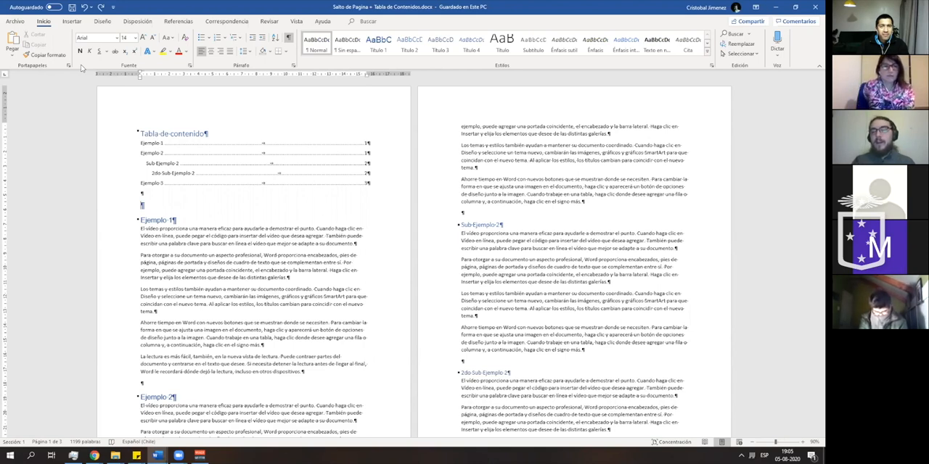
pyautogui.click(296, 21)
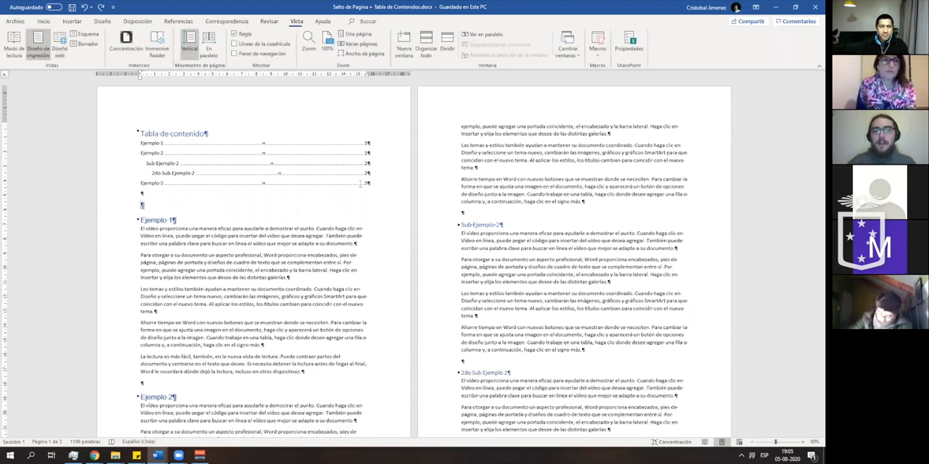
pyautogui.scroll(-3, 359, 184)
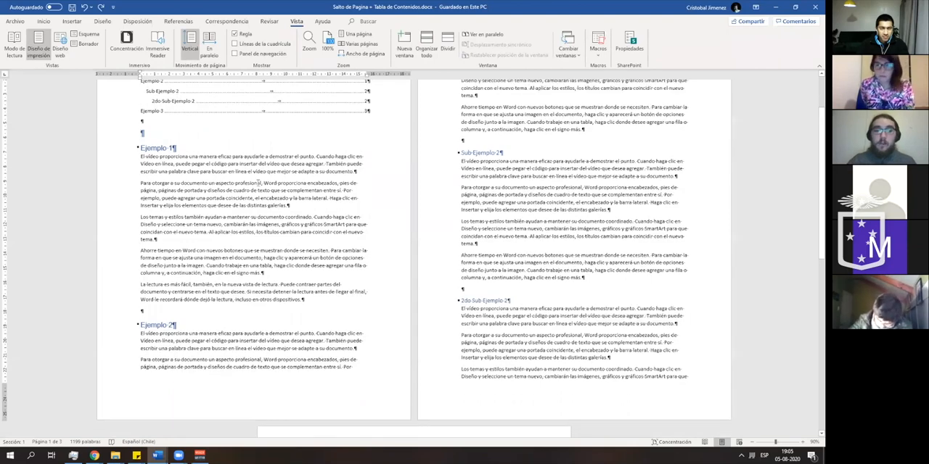
pyautogui.scroll(2, 387, 211)
pyautogui.click(43, 21)
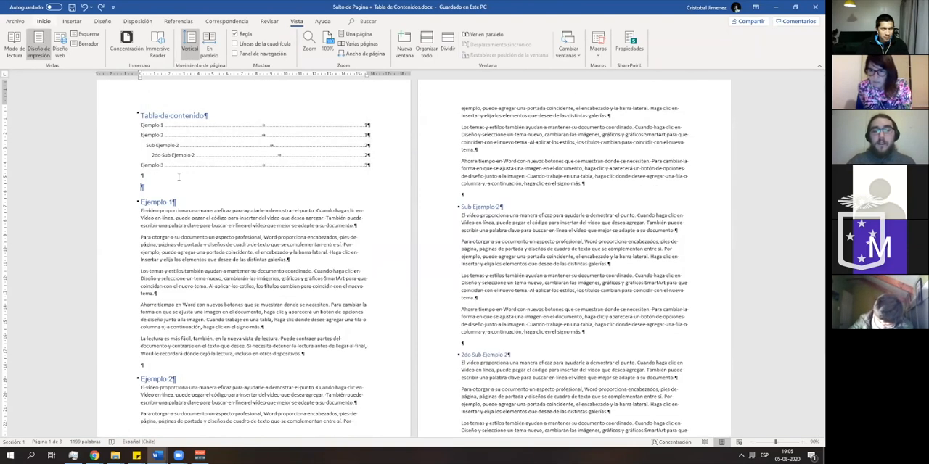
# - Push the Ejemplo 1 heading onto the second page by adding empty paragraphs below the table of contents
pyautogui.click(157, 189)
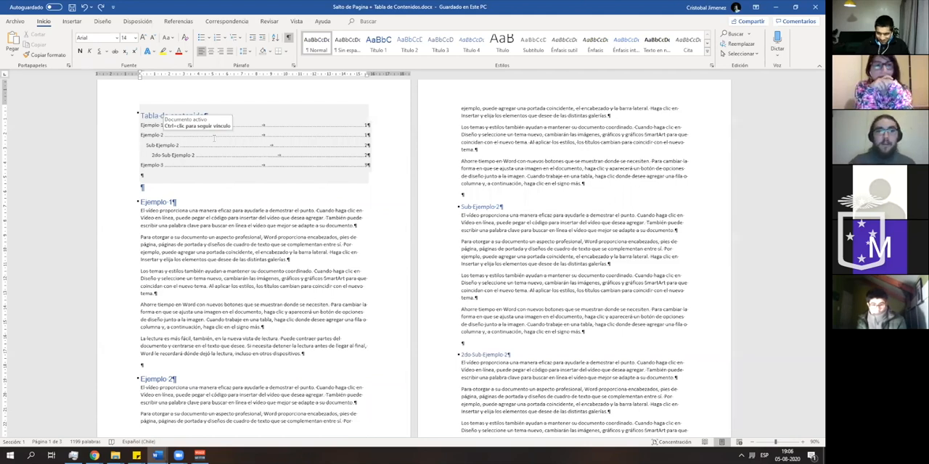
pyautogui.click(100, 55)
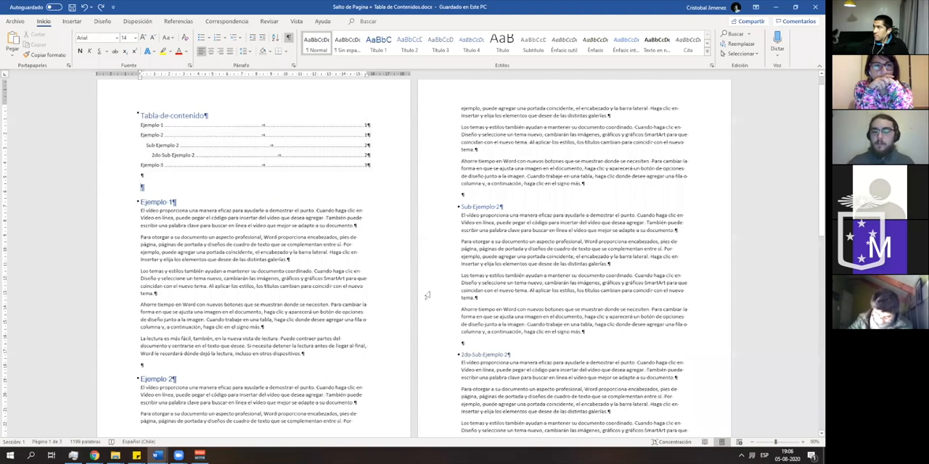
pyautogui.press('Return')
pyautogui.press('Return')
pyautogui.press('Return')
pyautogui.press('Return')
pyautogui.press('Return')
pyautogui.press('Return')
pyautogui.press('Return')
pyautogui.press('Return')
pyautogui.press('Return')
pyautogui.press('Return')
pyautogui.press('Return')
pyautogui.press('Return')
pyautogui.press('Return')
pyautogui.press('Return')
pyautogui.press('Return')
pyautogui.press('Return')
pyautogui.press('Return')
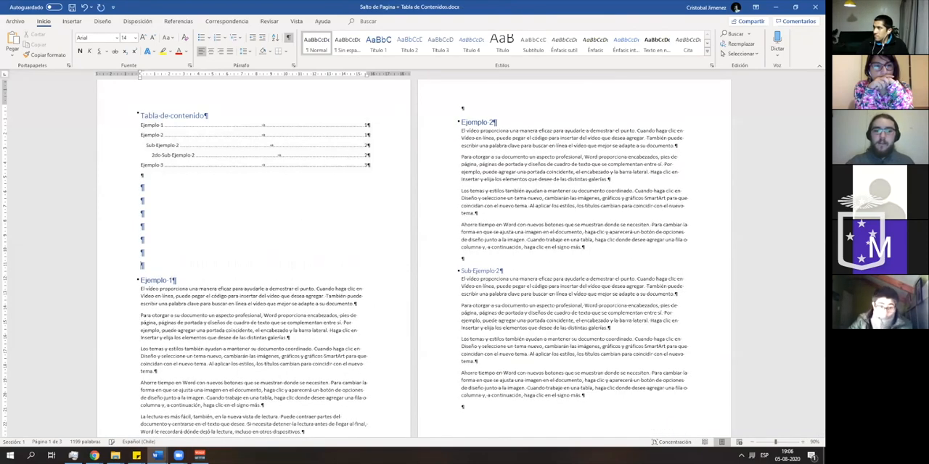
pyautogui.press('Return')
pyautogui.press('Return')
pyautogui.press('Return')
pyautogui.press('Return')
pyautogui.press('Return')
pyautogui.press('Return')
pyautogui.press('Return')
pyautogui.press('Return')
pyautogui.press('Return')
pyautogui.press('Return')
pyautogui.press('Return')
pyautogui.press('Return')
pyautogui.press('Return')
pyautogui.press('Return')
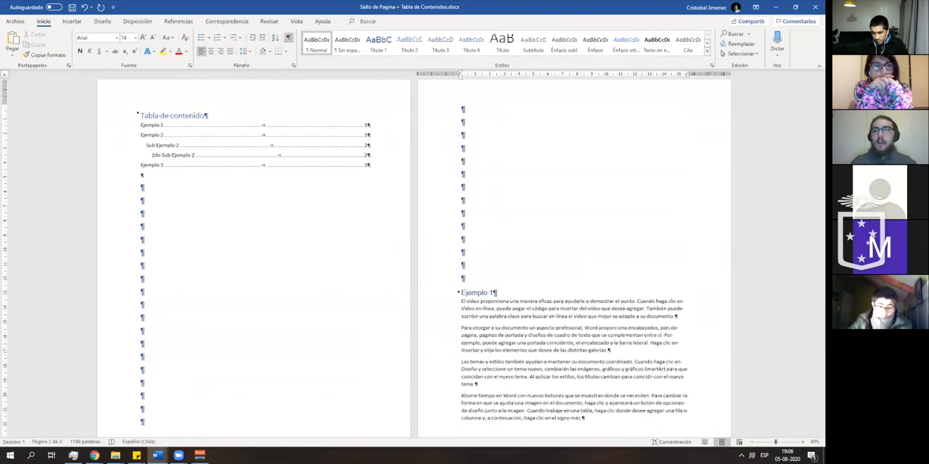
# - Fill an empty paragraph midway down the first page with about three lines of filler text starting with "erge"
pyautogui.click(267, 263)
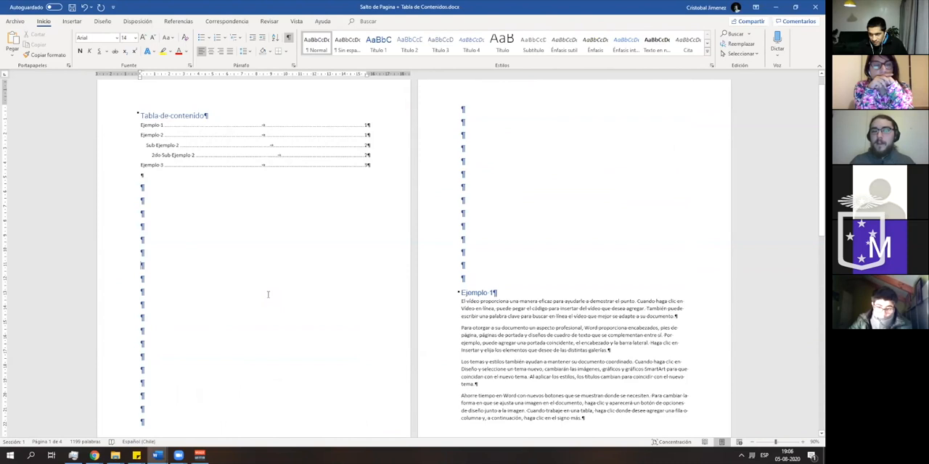
pyautogui.write('ergeeeeeeeeeeeeeeeeeeeeeeeeeeeeeeeeeeeeeeeeeeeeeeeeeeeeeeeeeeeeeeeeeeeeeeeeeeeeeeeeeeeeeeeeeeeeeeeeeeeeeeeeeeeeeeeeee')
pyautogui.scroll(-3, 251, 301)
pyautogui.write('eeeeeeeeeeeeeeeeeeeeeeeee')
# - Add several lines of filler text made of repeated "r" in the last empty paragraph of the first page
pyautogui.click(180, 336)
pyautogui.write('er')
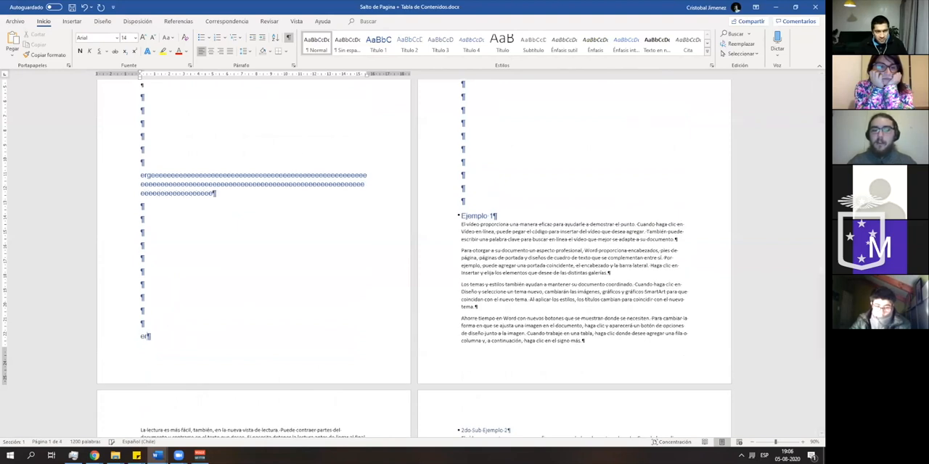
pyautogui.write('rrrrrrrrrrrrrrrrrrrrrrrrrrrrrrrrrrrrrrrrrrrrrrrrrrrrrrrrrrrrrrrrrrrrrrrrrrrrrrrrrrrrrrrrrrrrrrrrrrrrrrrrrrrrrrrrrrrrrrrrrrrrrrrrrrrrrrrrrrrr')
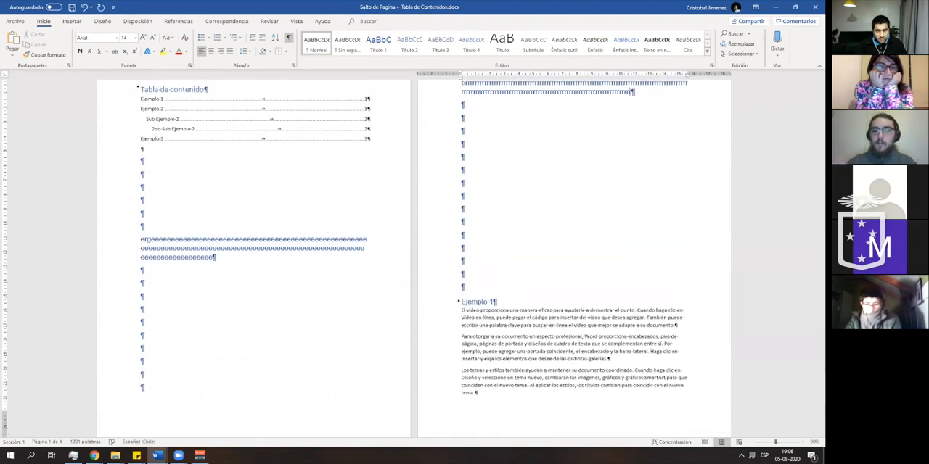
pyautogui.write('rrrrrrrrrrrrrrrrrrrrrrrrrrrrrrrrrrrrrrrrrrrrrrrrrrrr')
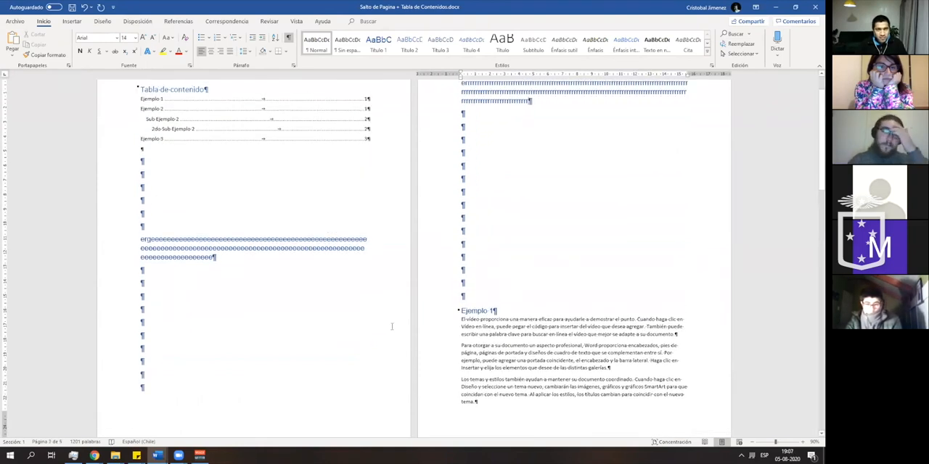
# - Delete the filler text and empty paragraphs before Ejemplo 1, and put back one empty paragraph below the table of contents
pyautogui.moveTo(434, 288); pyautogui.dragTo(128, 168)
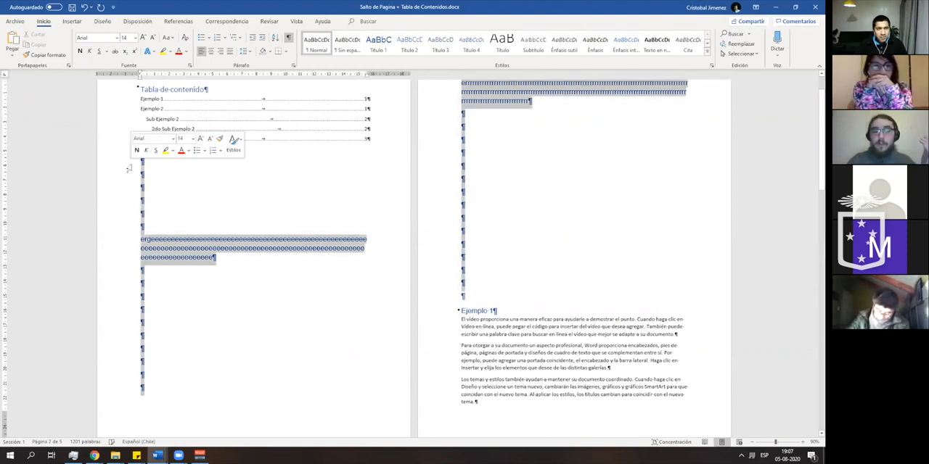
pyautogui.press('Delete')
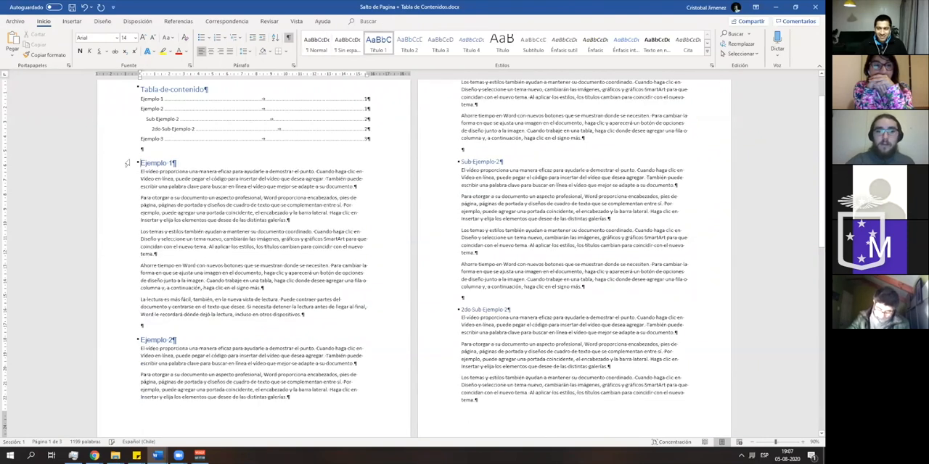
pyautogui.click(141, 150)
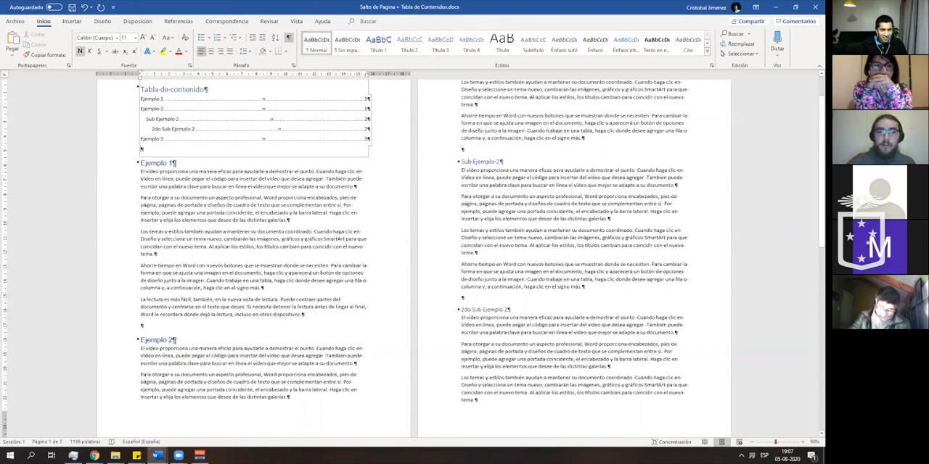
pyautogui.press('Return')
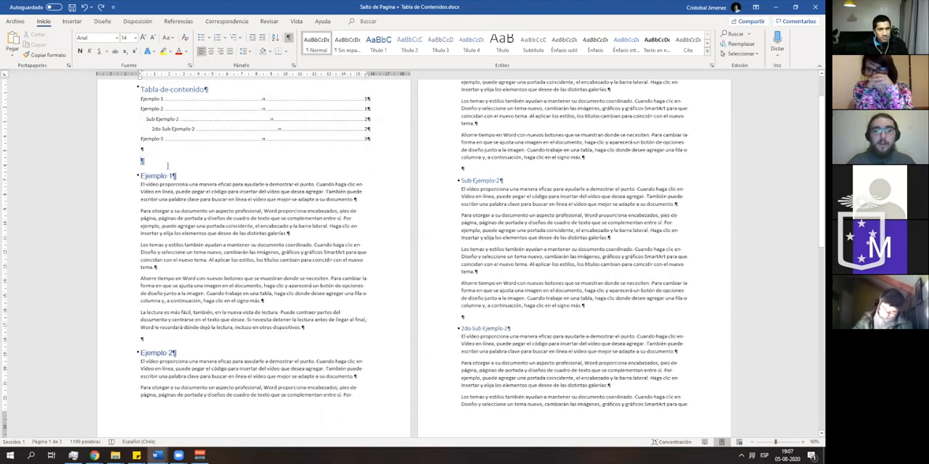
# - Search the commands for "salto" and insert a Página page break in the empty paragraph before Ejemplo 1
pyautogui.click(363, 22)
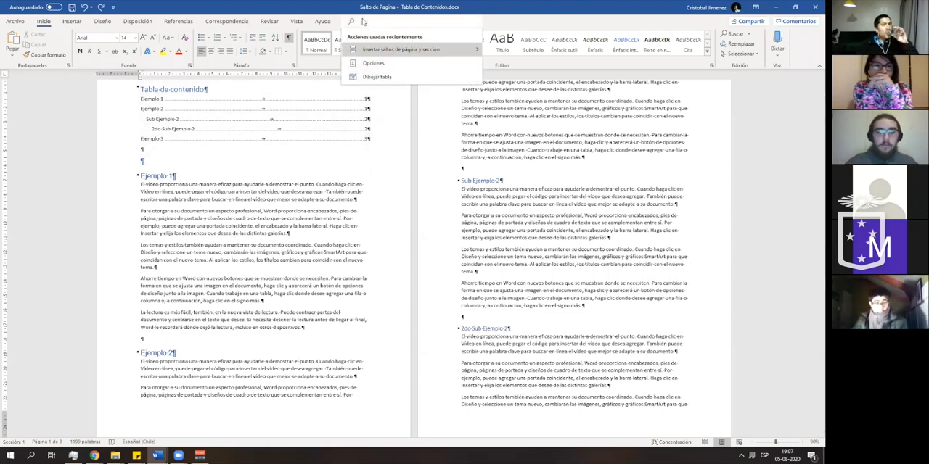
pyautogui.write('salto')
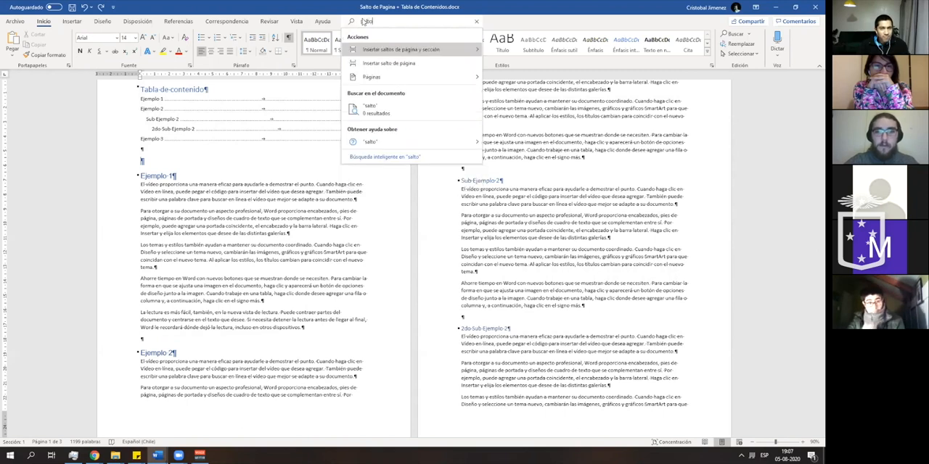
pyautogui.moveTo(420, 50)
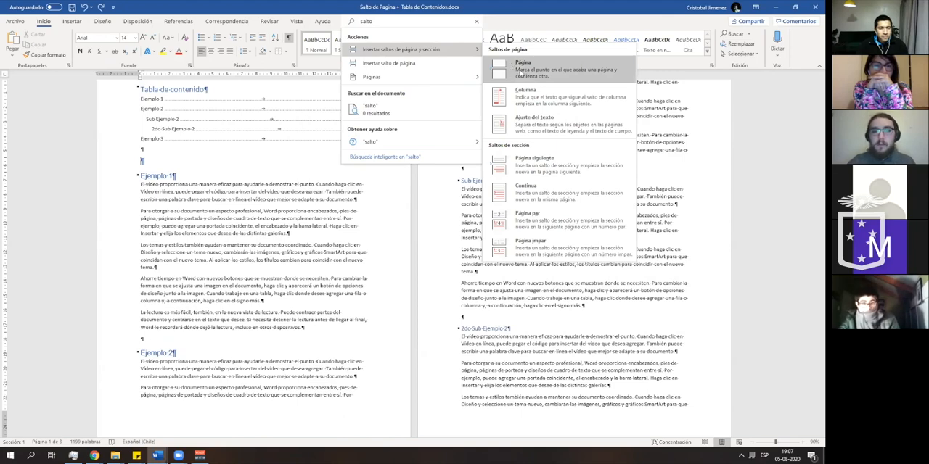
pyautogui.click(521, 67)
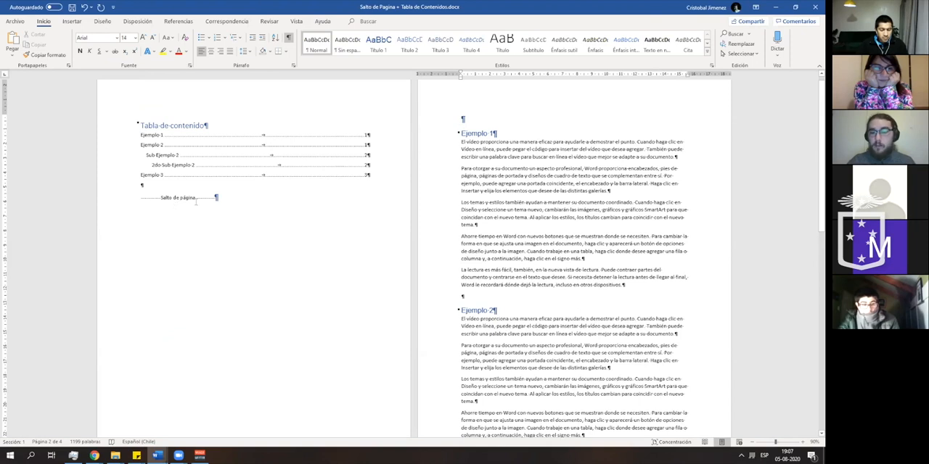
# - Add an empty paragraph between the table of contents and the page break
pyautogui.click(196, 185)
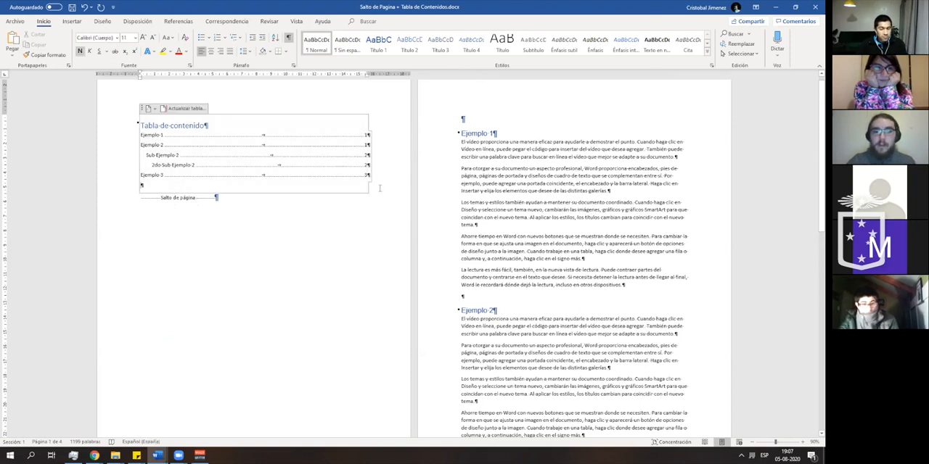
pyautogui.click(140, 198)
pyautogui.press('Return')
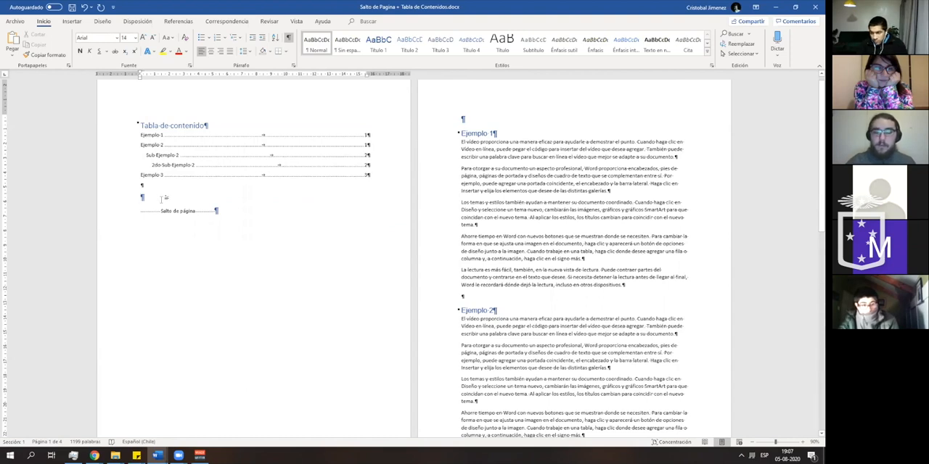
# - Generate sample paragraphs with =rand() in the empty paragraph between the table of contents and the page break
pyautogui.write('=rand()')
pyautogui.press('Return')
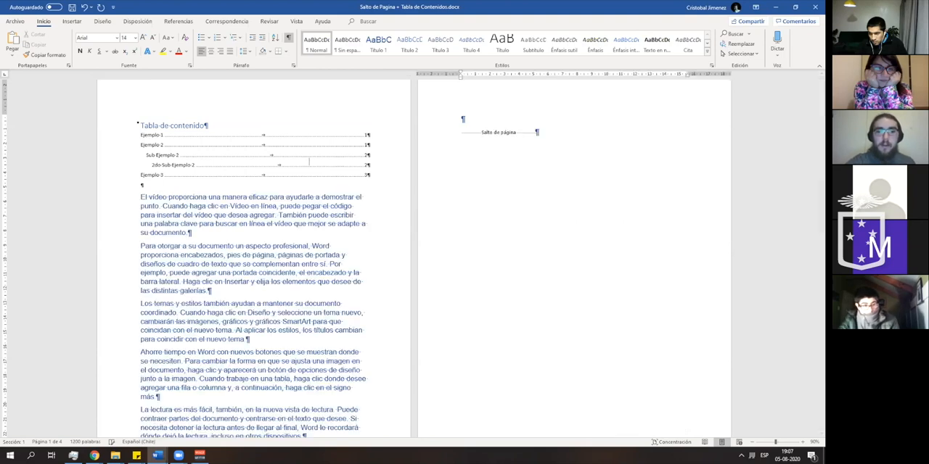
# - Examine where the page break and the Ejemplo 1 section fall relative to the inserted sample text
pyautogui.scroll(-1, 434, 88)
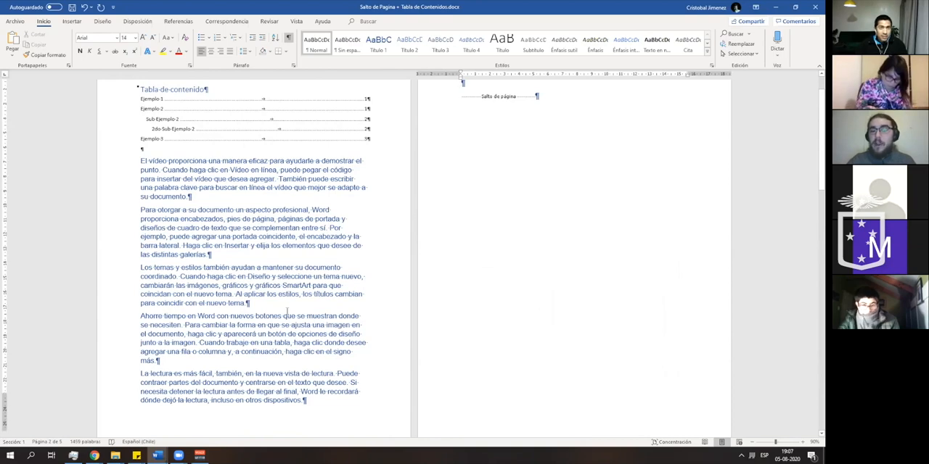
pyautogui.scroll(-3, 450, 109)
pyautogui.scroll(4, 486, 145)
pyautogui.scroll(1, 492, 155)
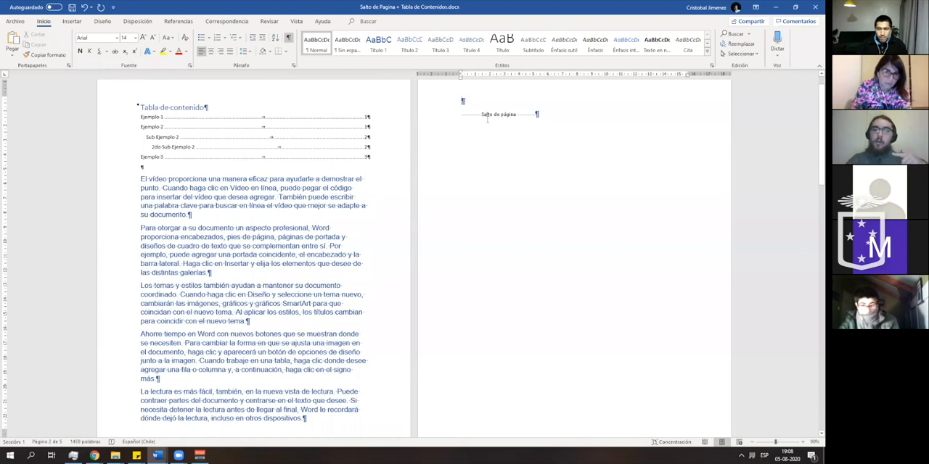
pyautogui.scroll(-3, 487, 120)
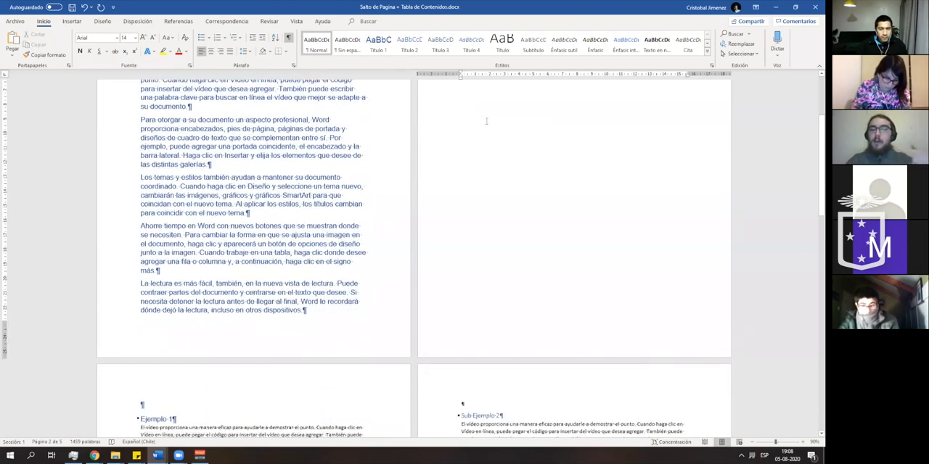
pyautogui.scroll(-2, 135, 347)
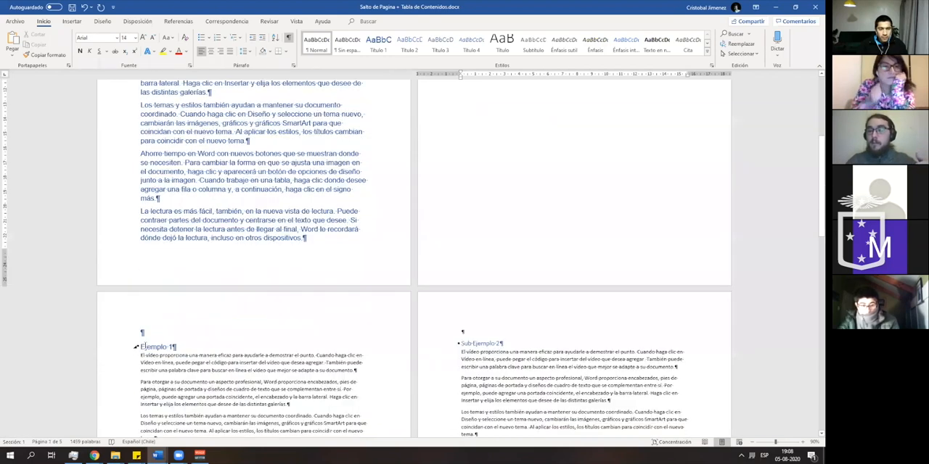
pyautogui.click(804, 444)
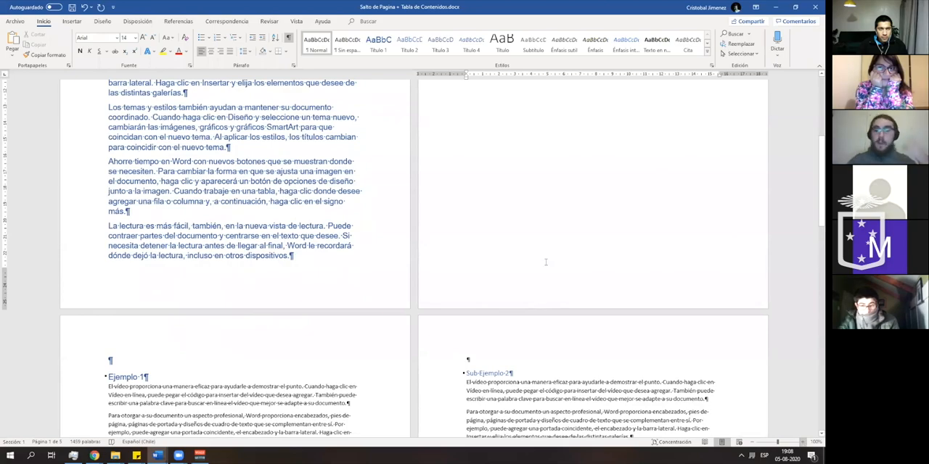
pyautogui.scroll(1, 543, 263)
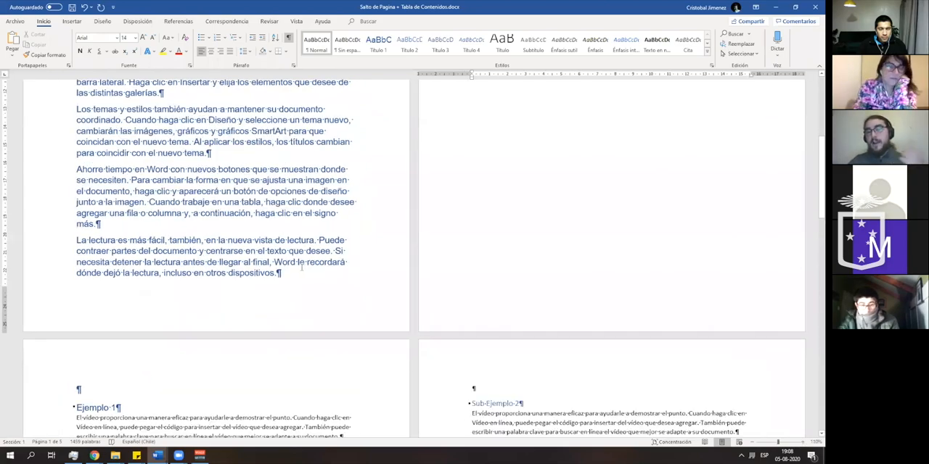
pyautogui.scroll(-2, 302, 267)
pyautogui.scroll(-3, 300, 267)
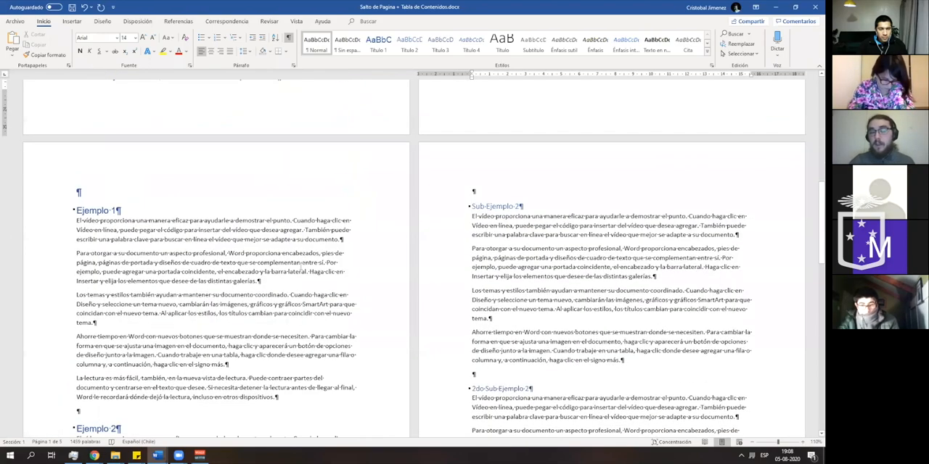
pyautogui.scroll(-1, 251, 233)
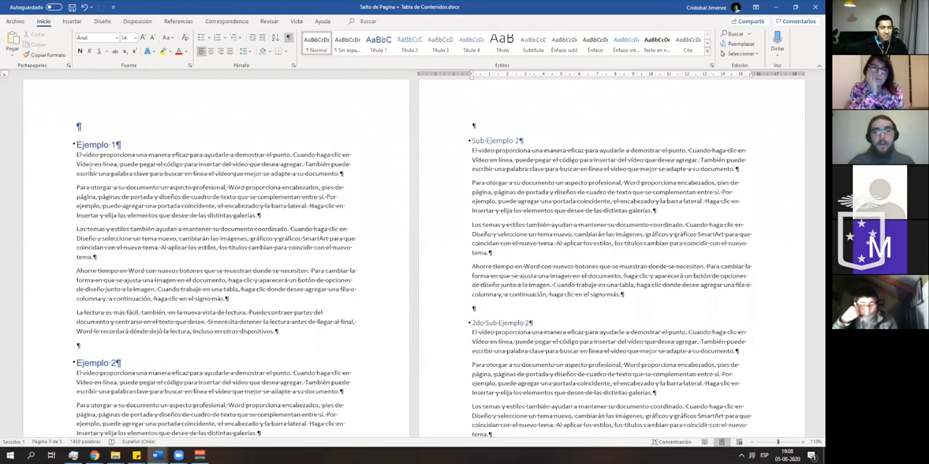
# - Add several lines of repeated "e" and "f" filler inside the word "páginas" in the second sample paragraph
pyautogui.scroll(5, 237, 255)
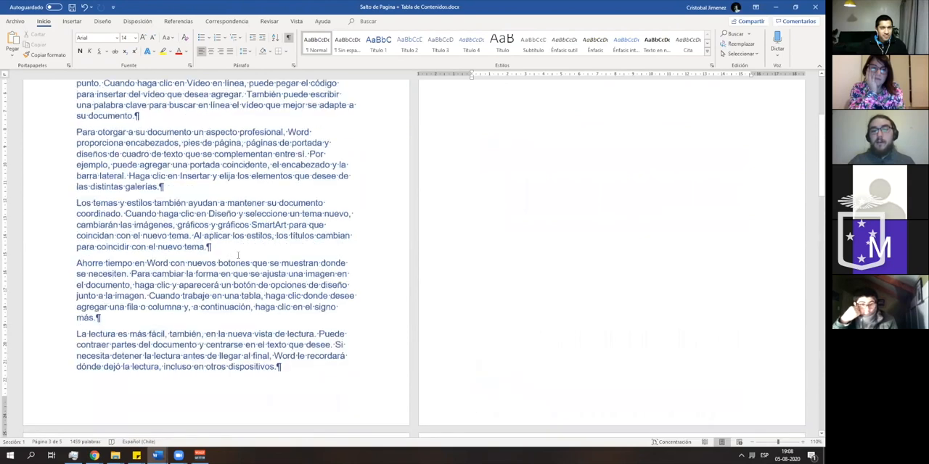
pyautogui.scroll(5, 237, 254)
pyautogui.scroll(-1, 289, 236)
pyautogui.click(265, 262)
pyautogui.write('eefefeeeeeeeeeeeeeeeeeeeeeeeeeeeeeeeeeeeeeeeeeeeeeeeeee')
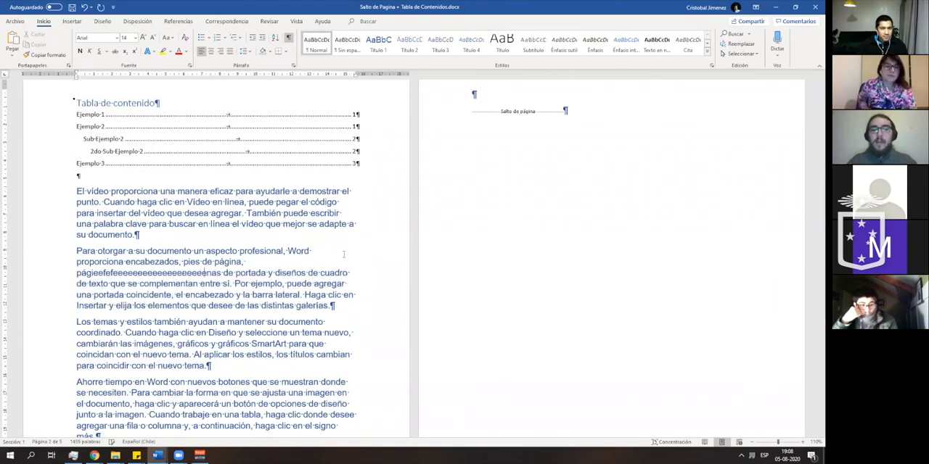
pyautogui.write('eeeeeeeeeeeeeffffffffffffffff')
pyautogui.scroll(-2, 594, 167)
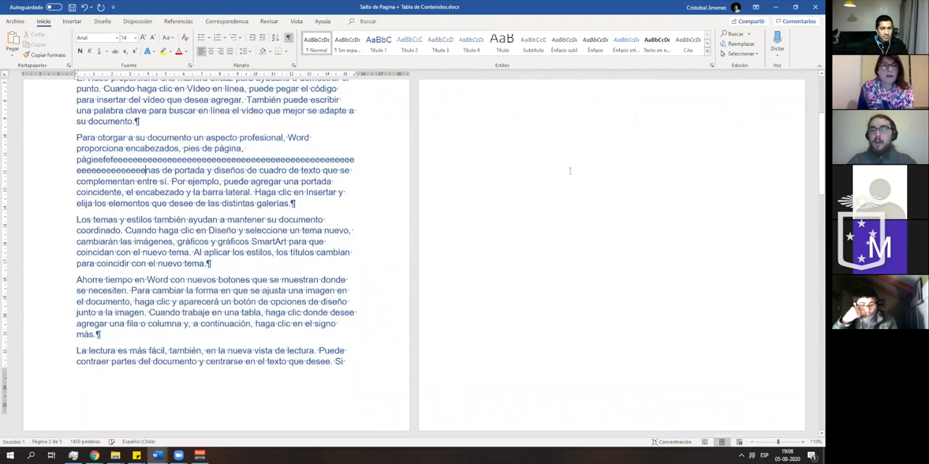
pyautogui.write('ffffffffffffffffffffffffffffffffffffffffffffffffffffffffff')
pyautogui.scroll(-3, 138, 105)
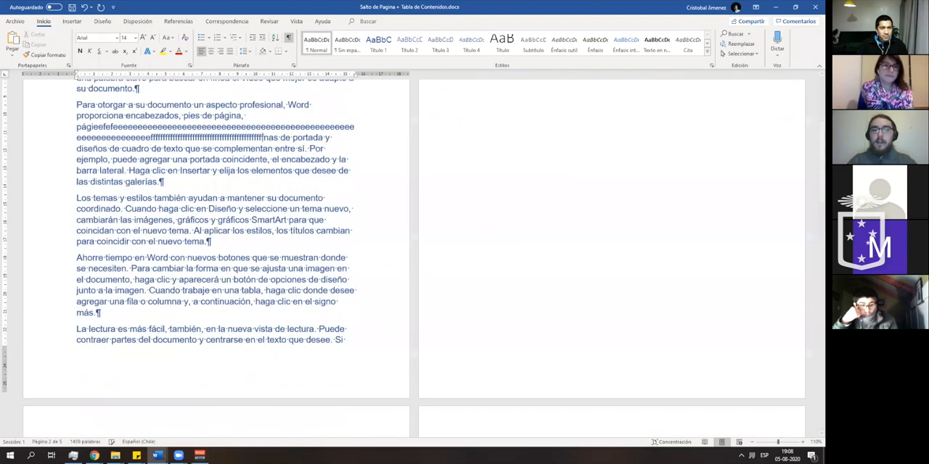
pyautogui.write('ffffffffffffffffffffffffffffffffffffffffffffffffffffffffffffff')
pyautogui.scroll(4, 218, 246)
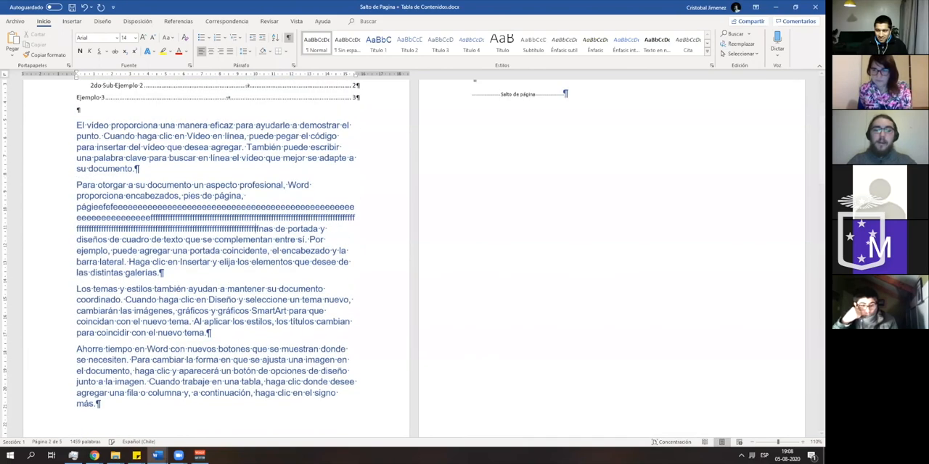
pyautogui.write('ffffffff')
pyautogui.scroll(3, 248, 336)
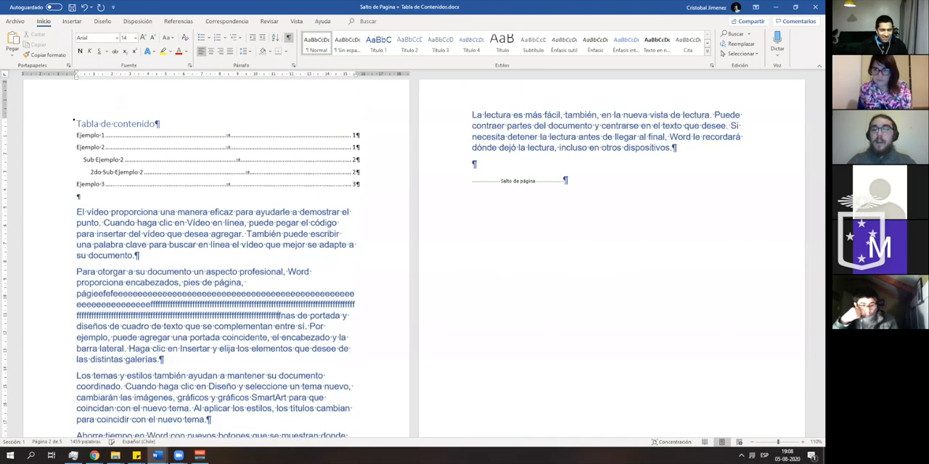
pyautogui.write('fffffffff')
# - Delete all the sample paragraphs between the table of contents and the page break, keeping the empty paragraph
pyautogui.scroll(-1, 135, 406)
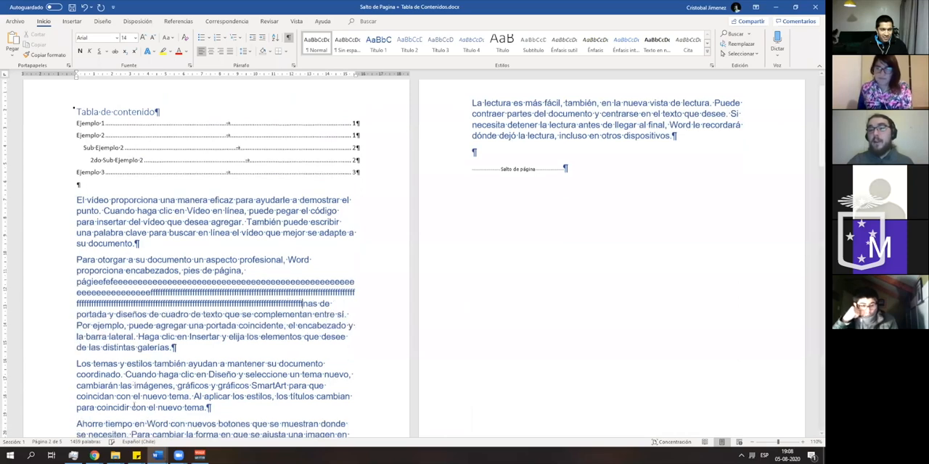
pyautogui.scroll(-3, 134, 405)
pyautogui.scroll(-3, 265, 392)
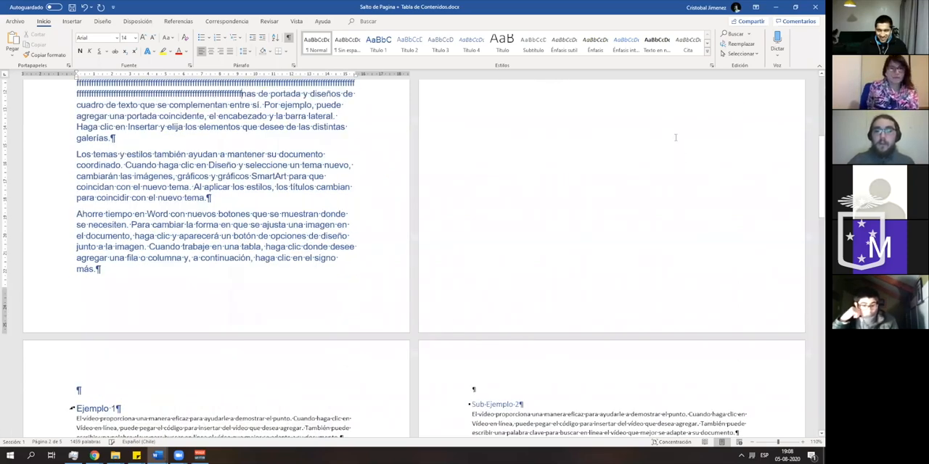
pyautogui.scroll(6, 63, 211)
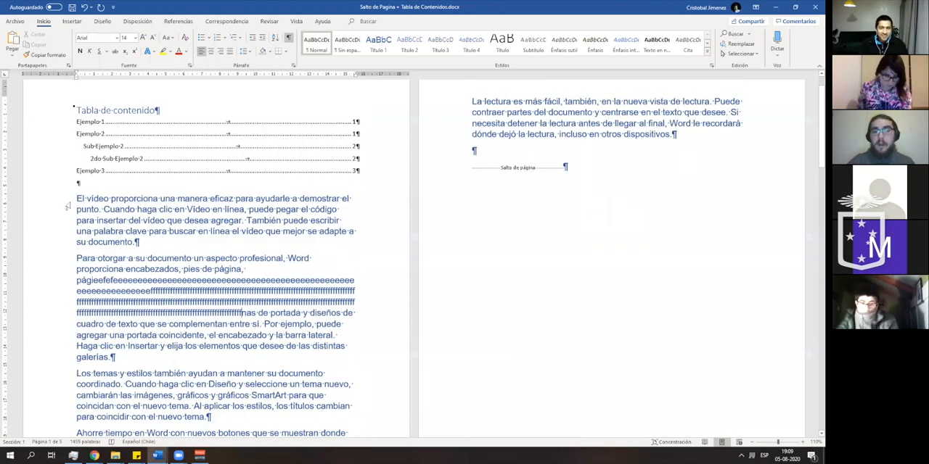
pyautogui.hotkey('ctrl', 'a')
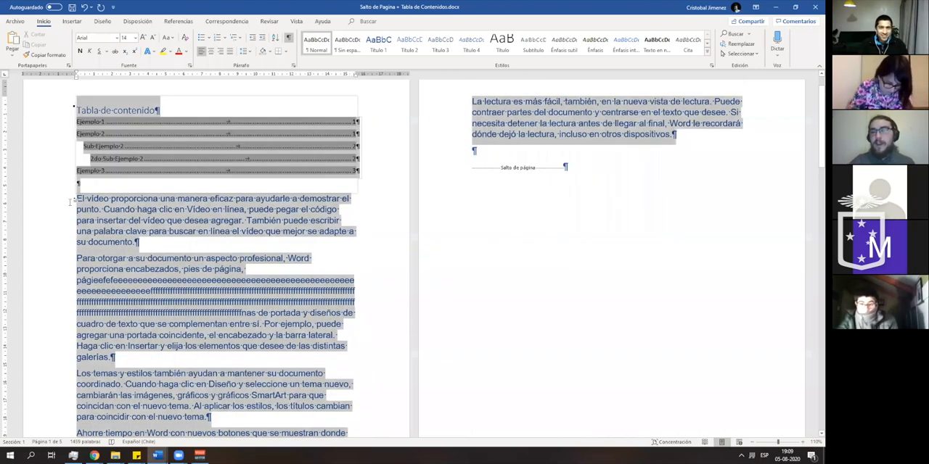
pyautogui.keyDown('shift'); pyautogui.click(69, 202); pyautogui.keyUp('shift')
pyautogui.press('Delete')
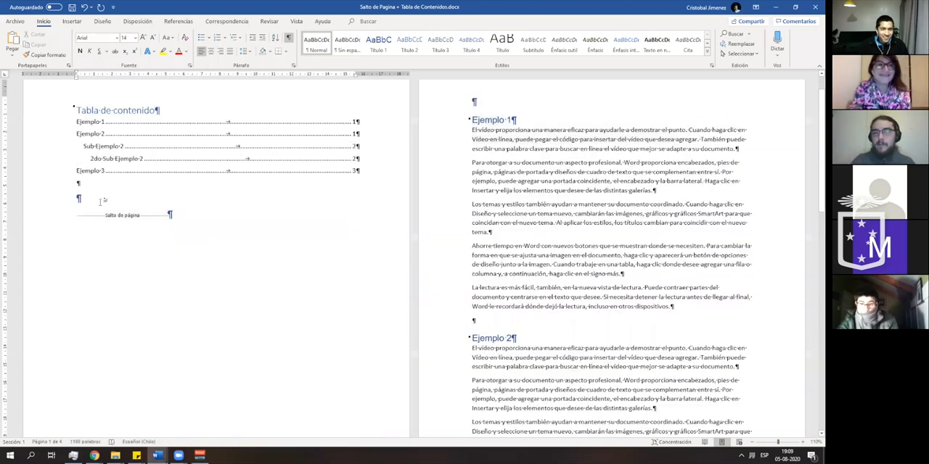
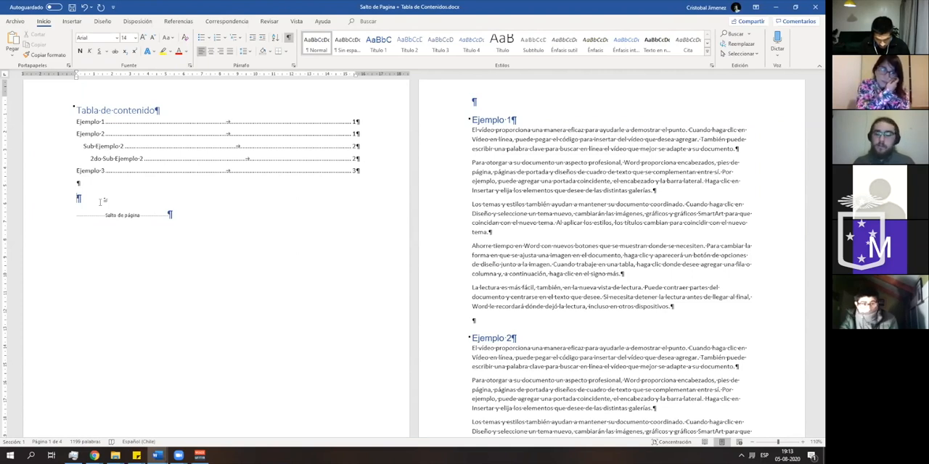
# - Delete the entire table of contents, title included, from the first page and hide the formatting marks
pyautogui.click(190, 173)
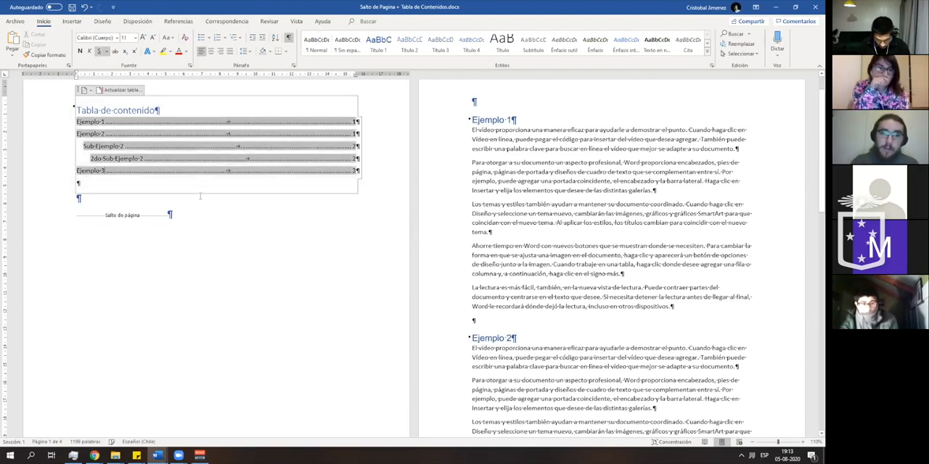
pyautogui.moveTo(201, 191)
pyautogui.mouseDown()
pyautogui.moveTo(98, 162)
pyautogui.moveTo(74, 103)
pyautogui.mouseUp()
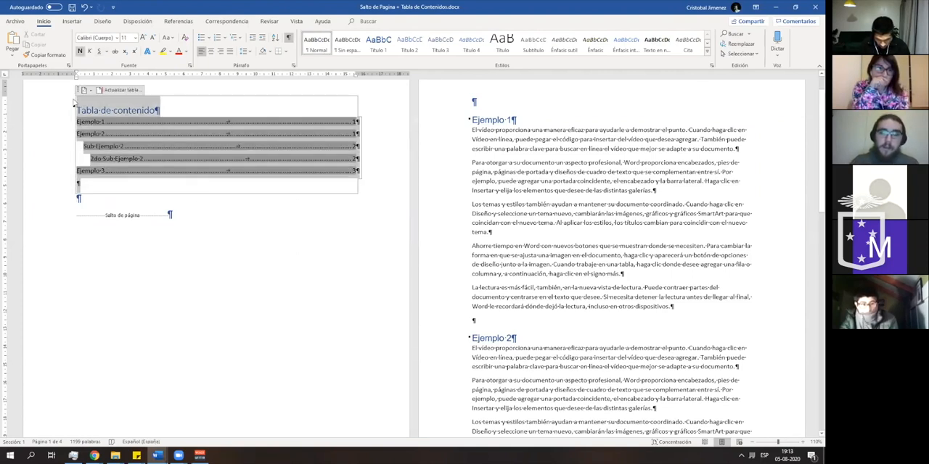
pyautogui.press('Delete')
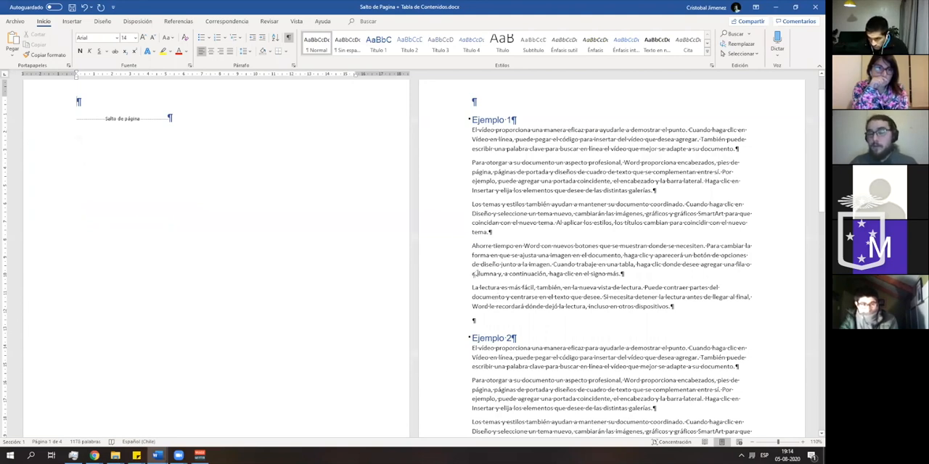
pyautogui.click(288, 39)
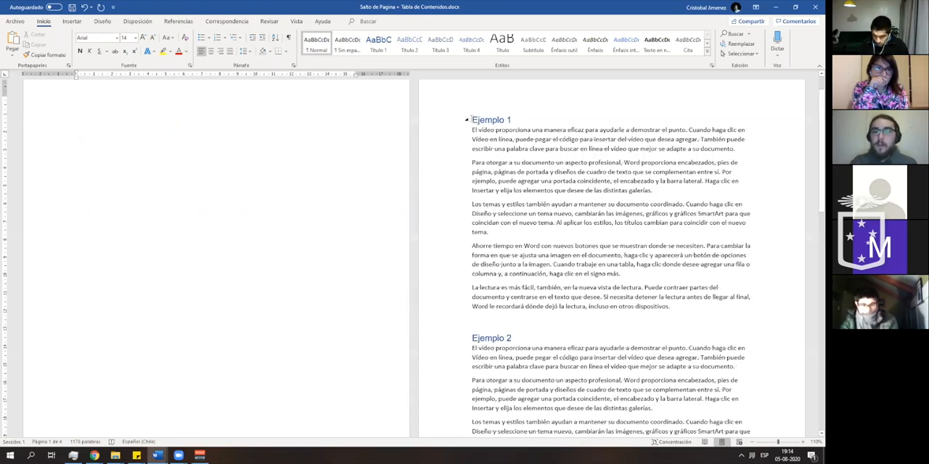
# - Add an empty paragraph and a page break after the last 2do Sub Ejemplo 2 paragraph, just before the Ejemplo 3 heading
pyautogui.click(471, 119)
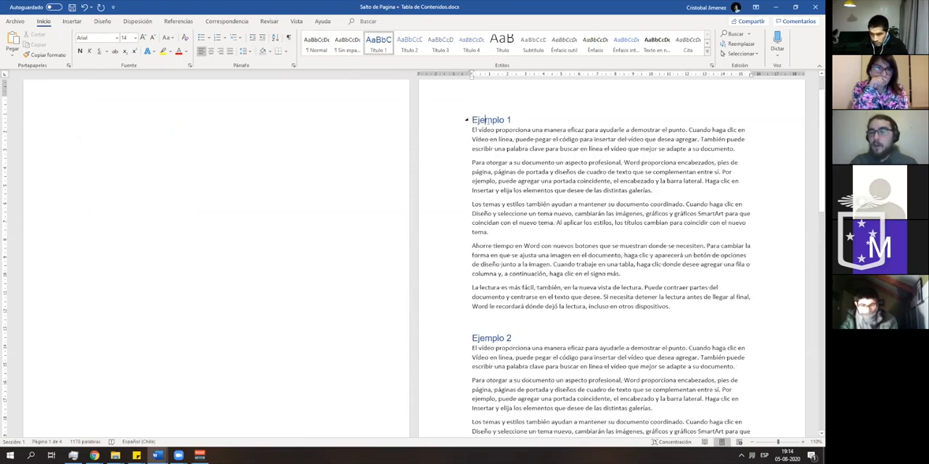
pyautogui.scroll(-5, 479, 160)
pyautogui.scroll(-6, 468, 193)
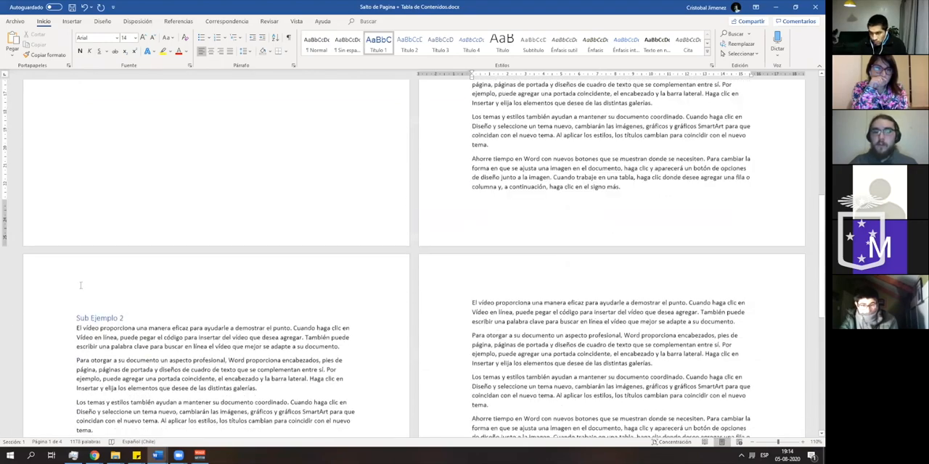
pyautogui.scroll(-5, 103, 339)
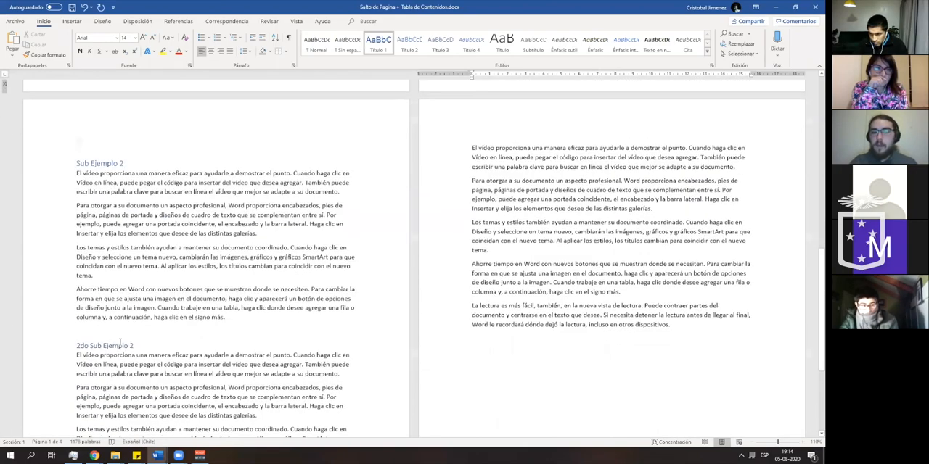
pyautogui.scroll(-1, 232, 334)
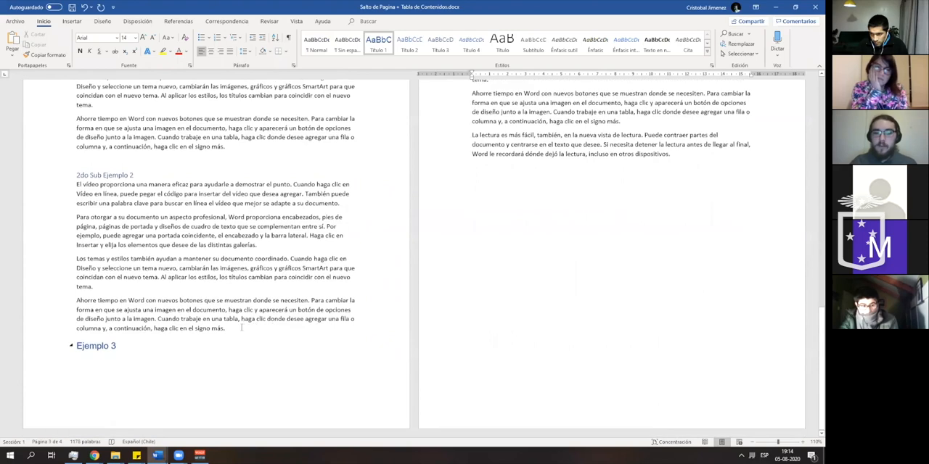
pyautogui.click(242, 328)
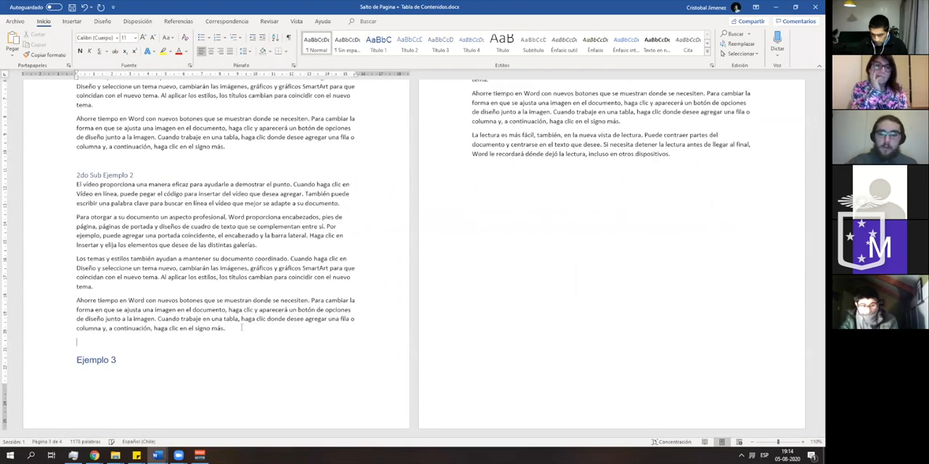
pyautogui.hotkey('ctrl', 'Return')
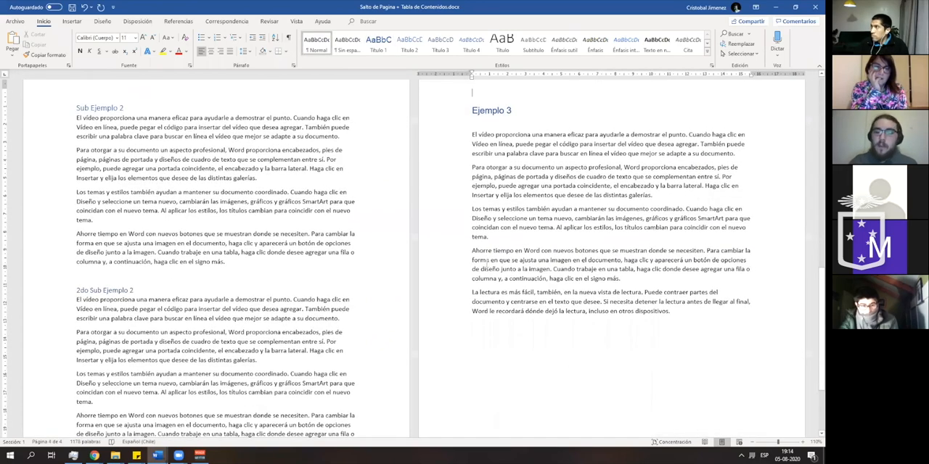
# - Add a plain body-text line reading "Ejemplo 1" under the Ejemplo 1 heading, and delete that line again
pyautogui.scroll(3, 450, 225)
pyautogui.scroll(10, 470, 206)
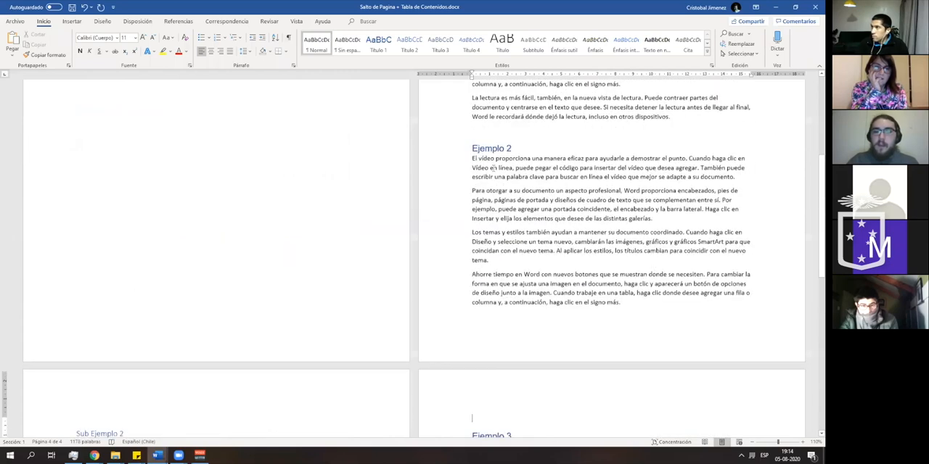
pyautogui.click(504, 155)
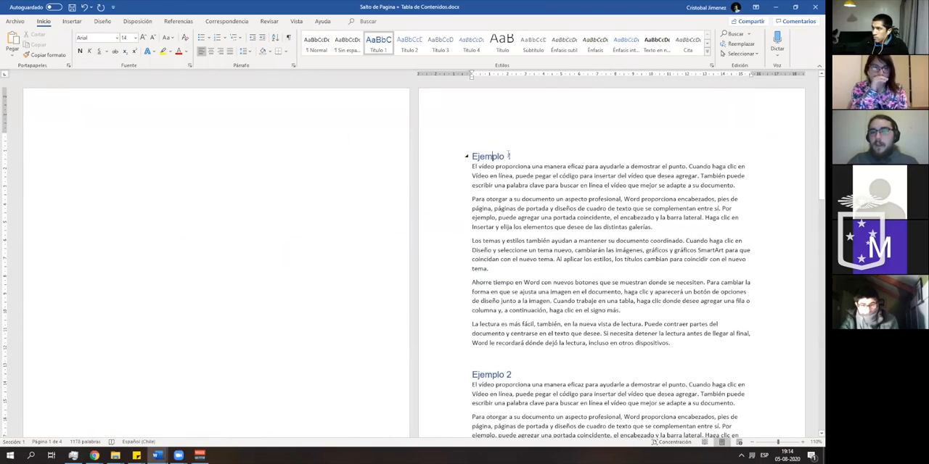
pyautogui.click(496, 173)
pyautogui.press('Return')
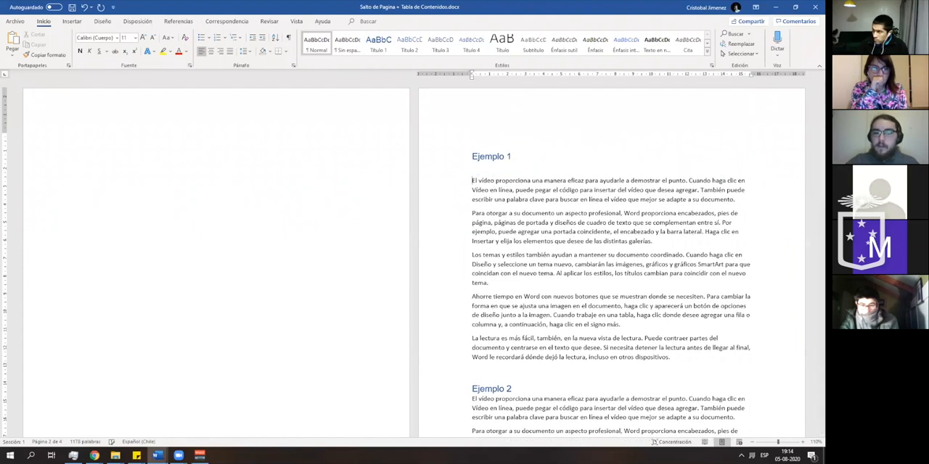
pyautogui.write('Ejemplo 1')
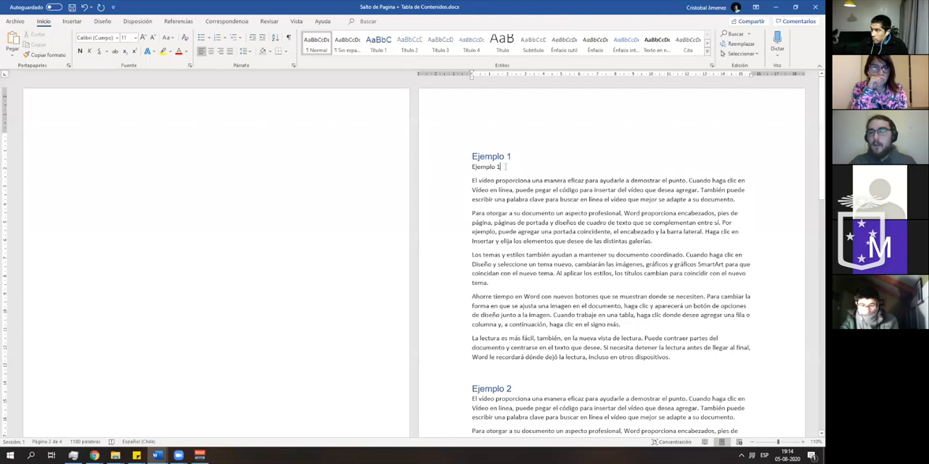
pyautogui.click(466, 166)
pyautogui.press('BackSpace')
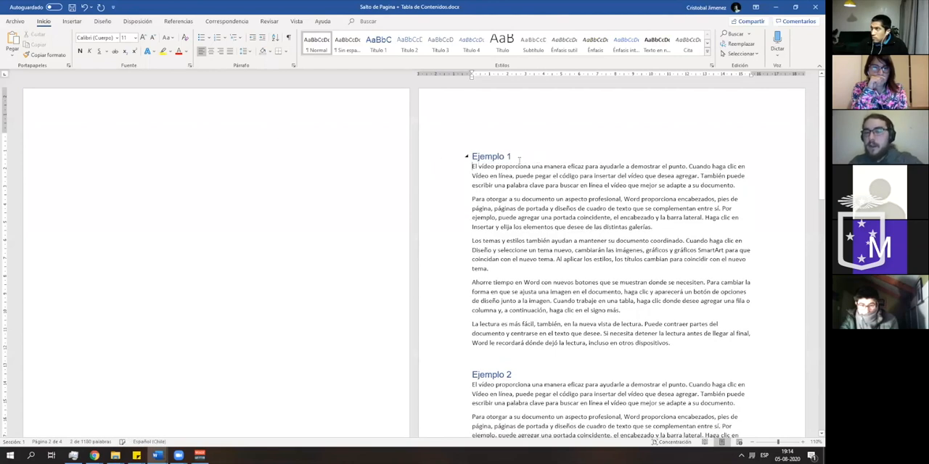
# - Check which heading style the Ejemplo 1 and Ejemplo 2 titles use, viewing the Título 1 style's options
pyautogui.click(506, 157)
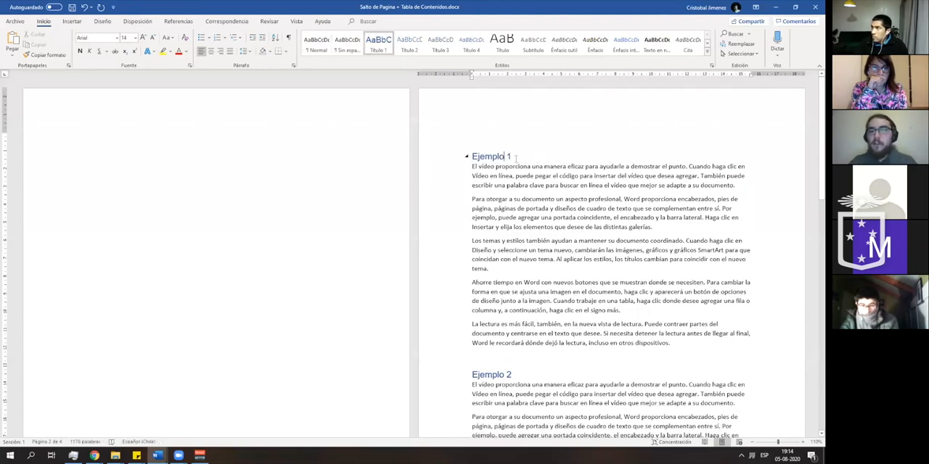
pyautogui.rightClick(375, 50)
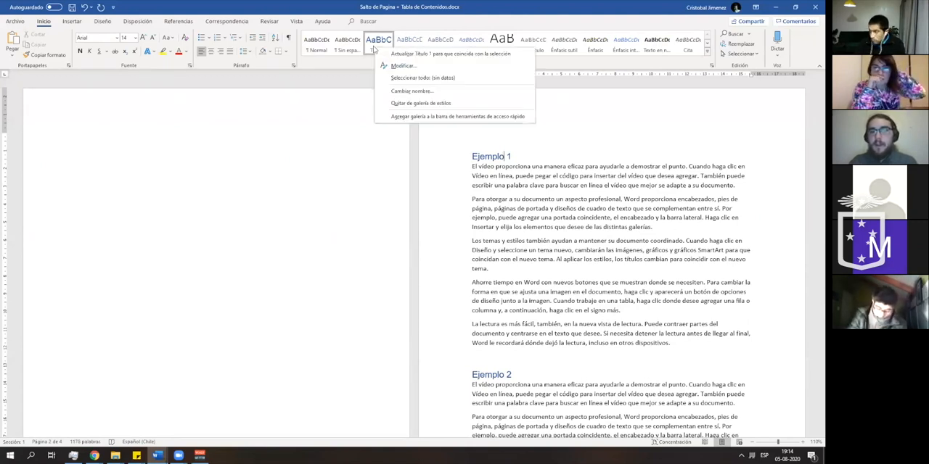
pyautogui.click(372, 45)
pyautogui.click(436, 157)
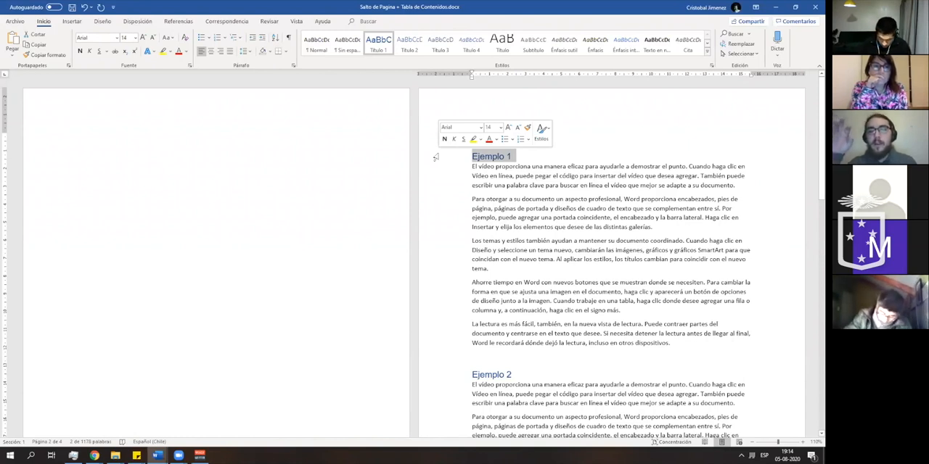
pyautogui.click(516, 159)
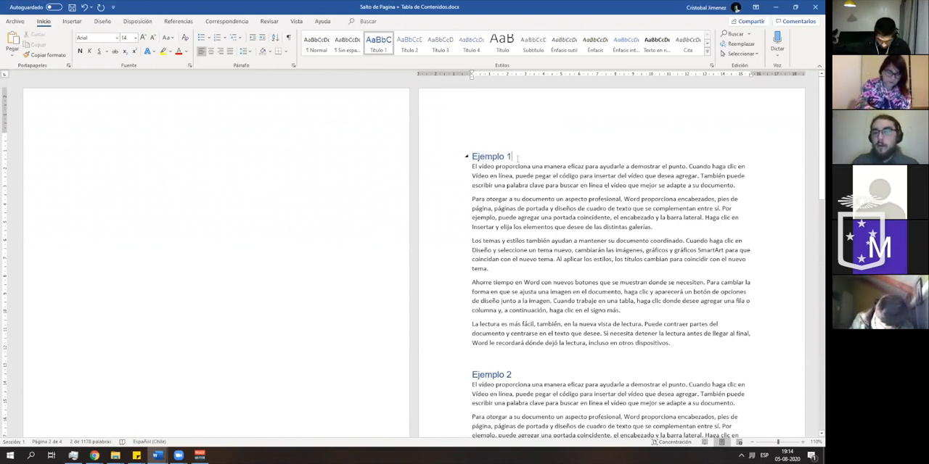
pyautogui.click(447, 162)
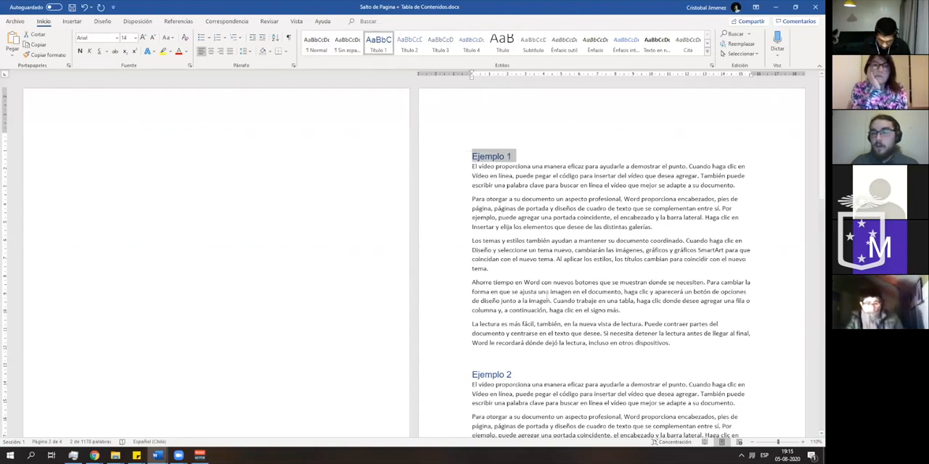
pyautogui.tripleClick(516, 374)
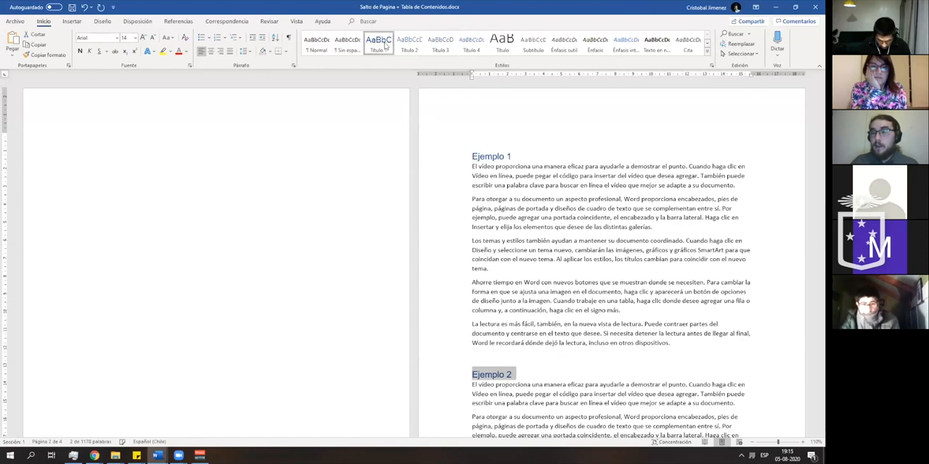
# - Apply the Título 2 style to the Sub Ejemplo 2 heading
pyautogui.scroll(-4, 609, 254)
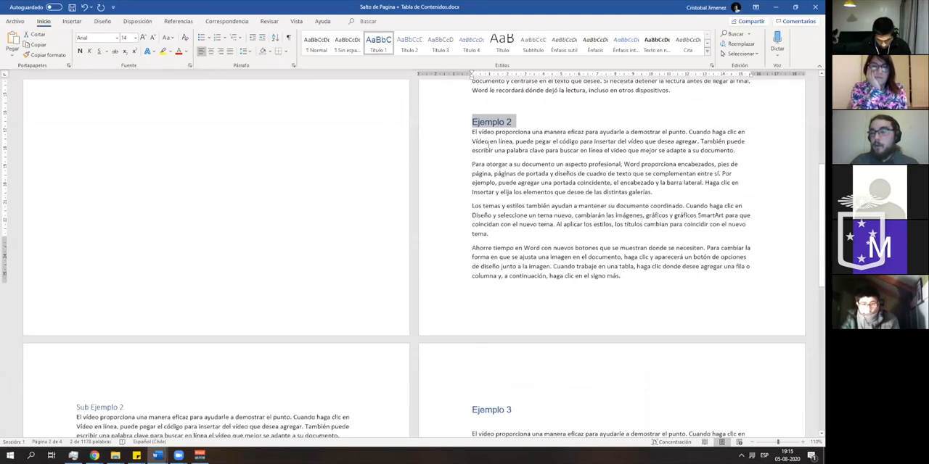
pyautogui.scroll(-1, 504, 174)
pyautogui.scroll(1, 494, 172)
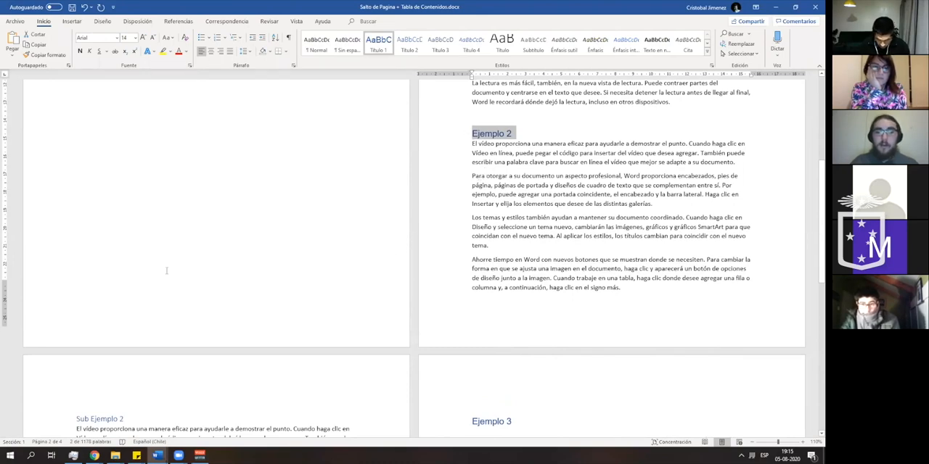
pyautogui.scroll(-3, 167, 271)
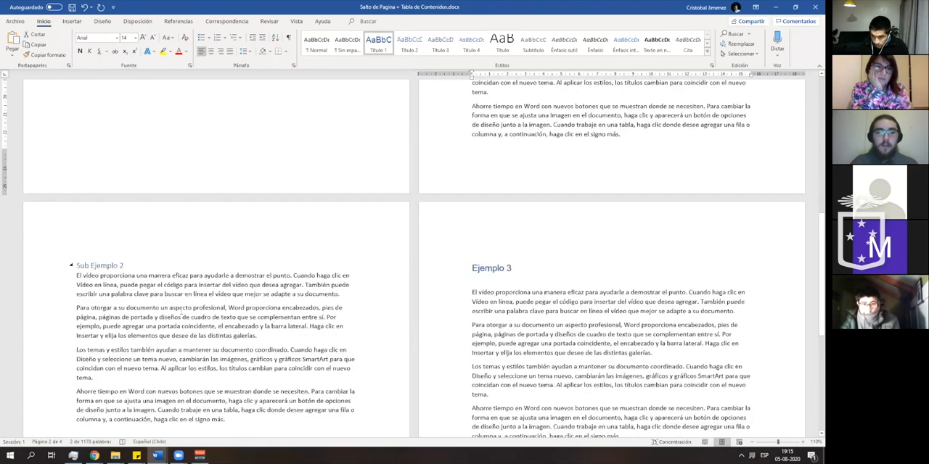
pyautogui.scroll(3, 201, 303)
pyautogui.scroll(-1, 63, 318)
pyautogui.scroll(-4, 62, 318)
pyautogui.click(143, 136)
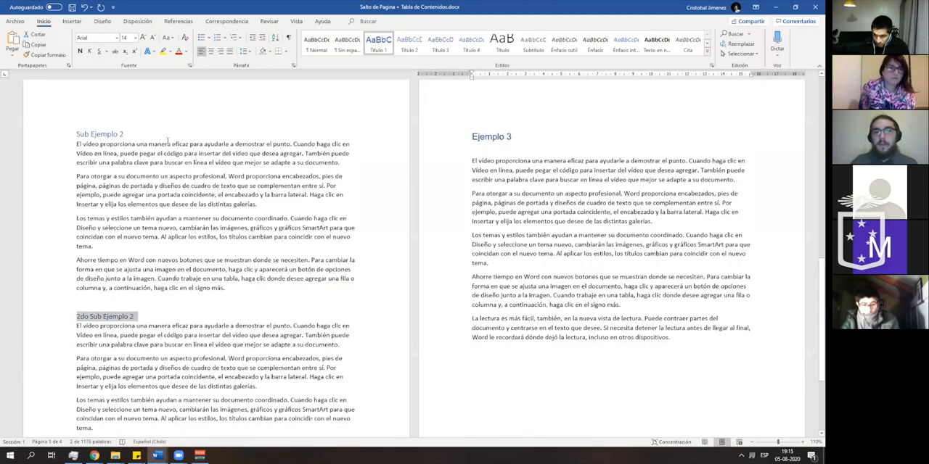
pyautogui.tripleClick(135, 134)
pyautogui.click(408, 45)
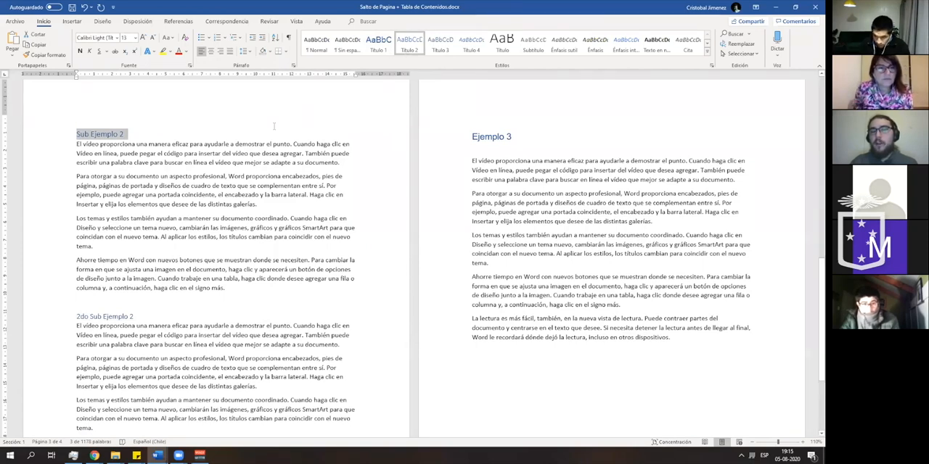
# - Try inserting the Tabla automática 1 table of contents while the Sub Ejemplo 2 heading is still selected, and undo the insertion
pyautogui.scroll(10, 264, 140)
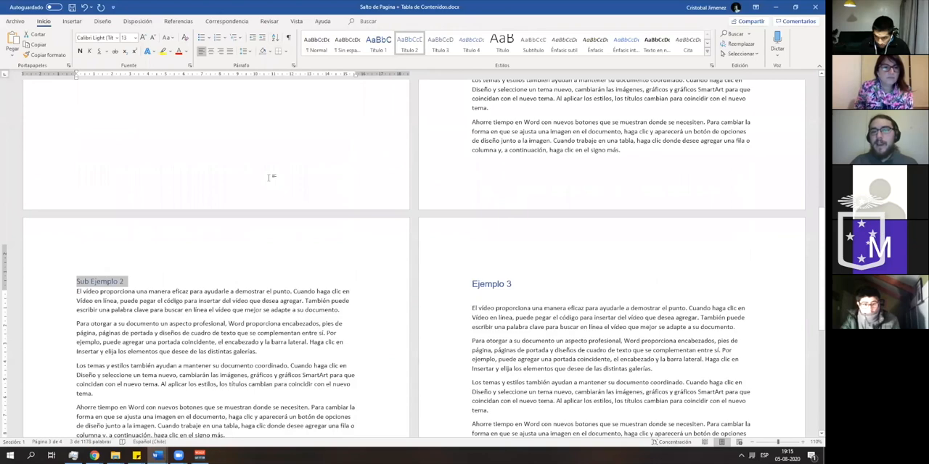
pyautogui.scroll(3, 268, 177)
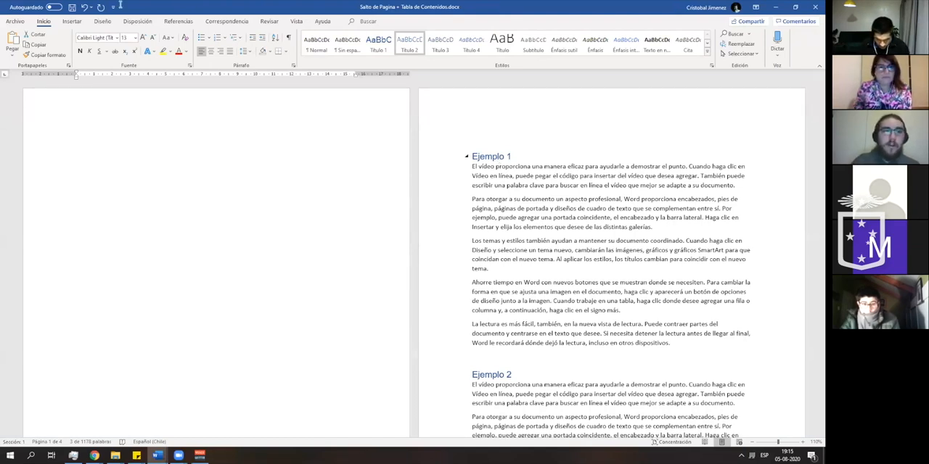
pyautogui.click(72, 21)
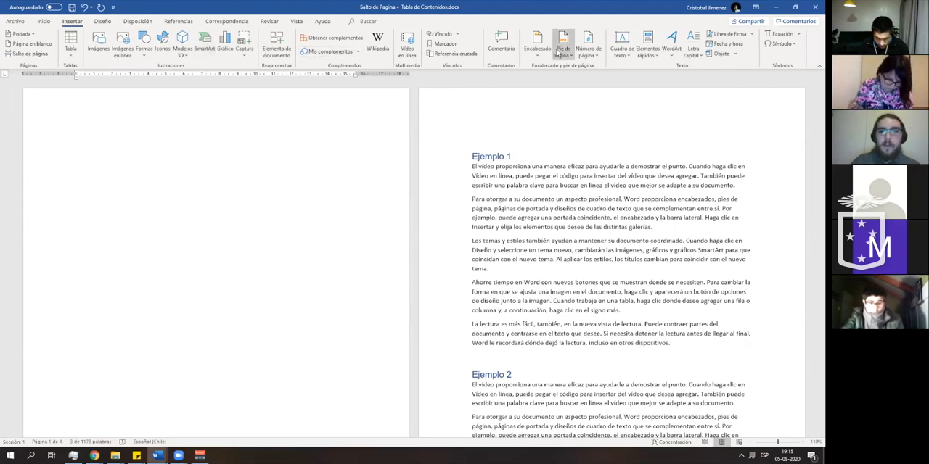
pyautogui.click(137, 21)
pyautogui.click(183, 23)
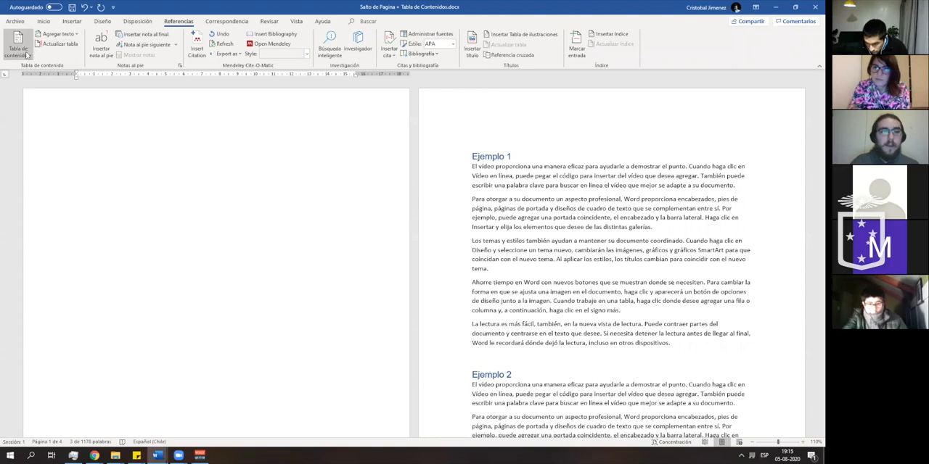
pyautogui.click(25, 55)
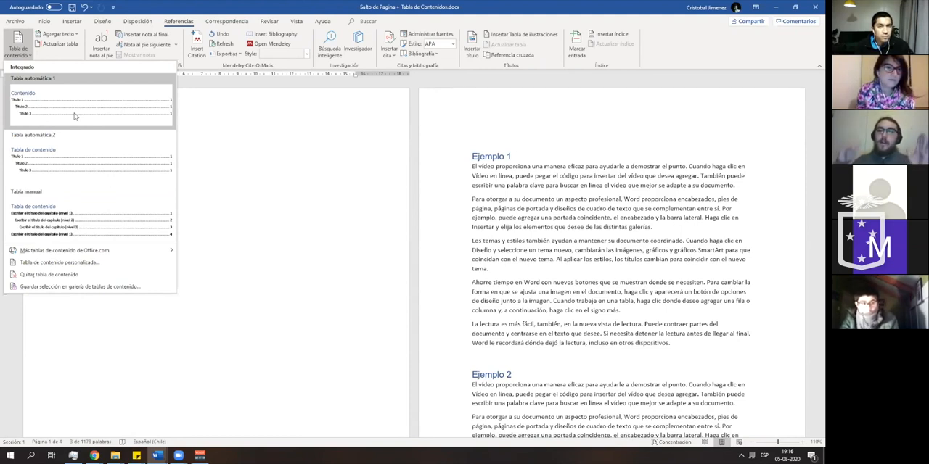
pyautogui.click(163, 125)
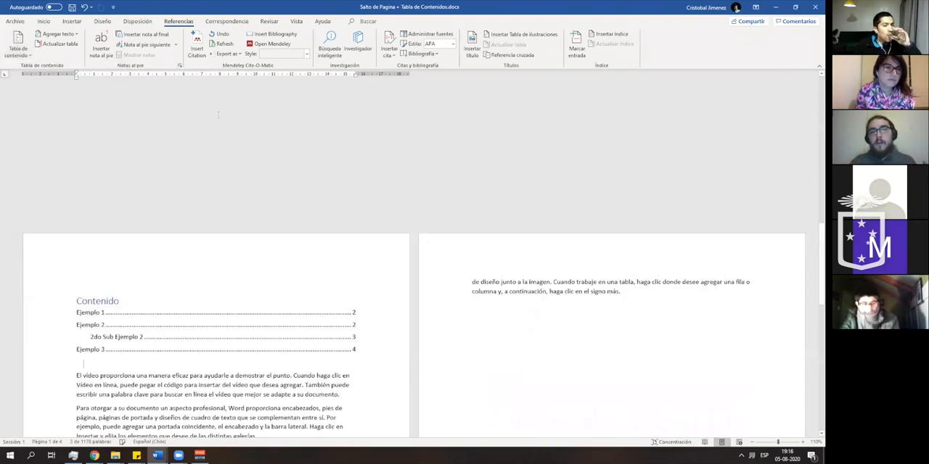
pyautogui.hotkey('ctrl', 'z')
pyautogui.scroll(13, 147, 194)
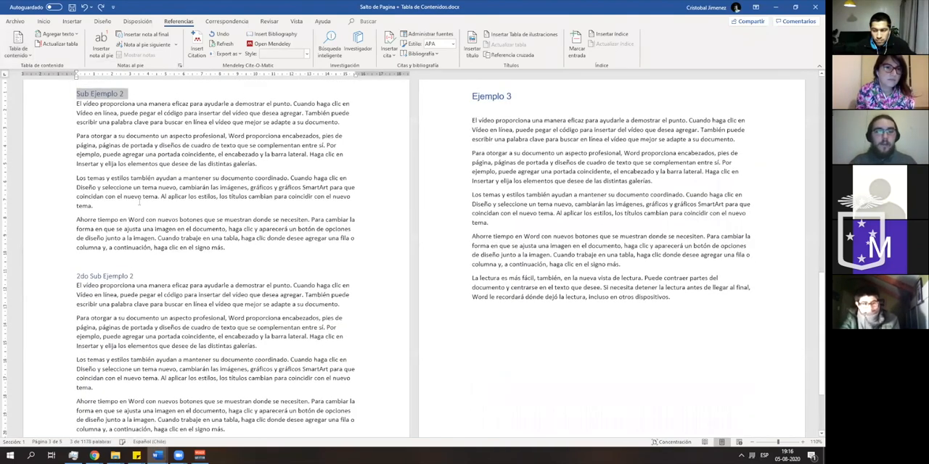
# - Insert the Tabla automática 1 table of contents on the blank first page
pyautogui.scroll(5, 146, 194)
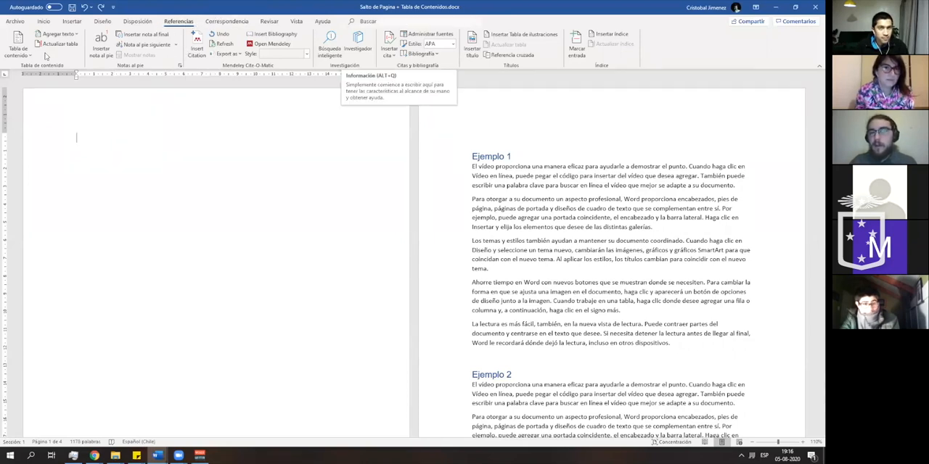
pyautogui.click(28, 57)
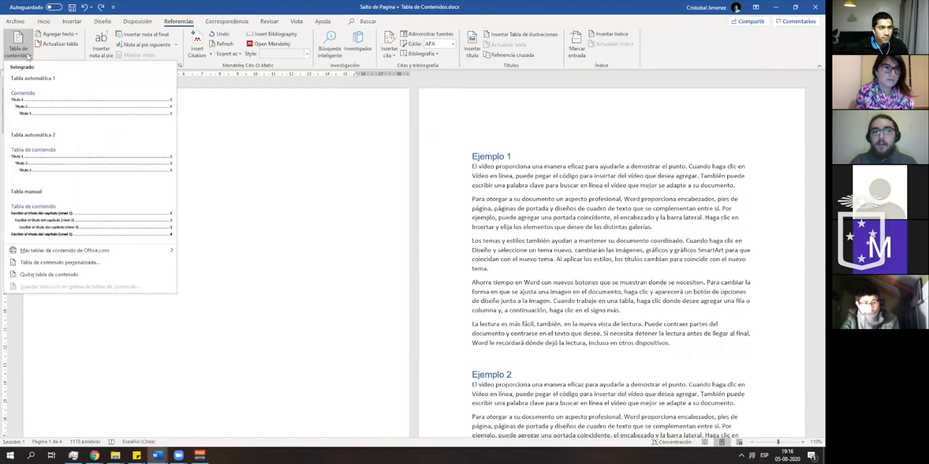
pyautogui.click(84, 106)
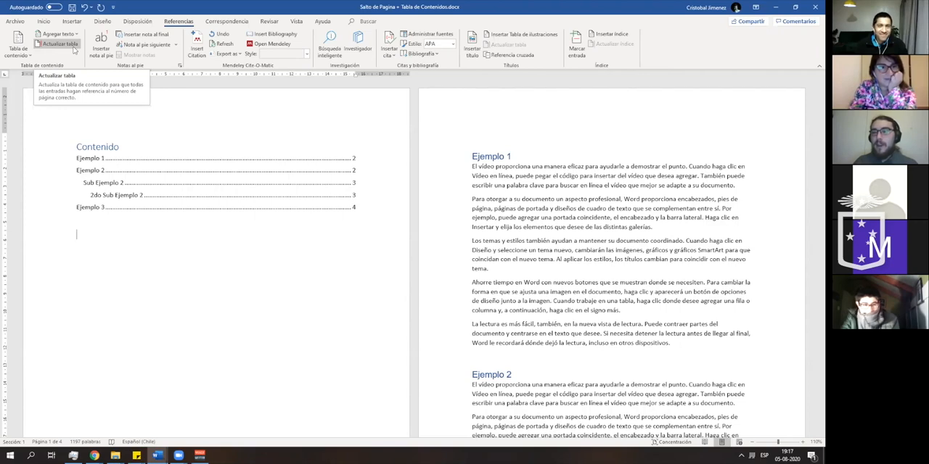
# - Check which heading styles Ejemplo 1, Ejemplo 2 and Sub Ejemplo 2 use against their levels in the table of contents
pyautogui.scroll(-4, 314, 251)
pyautogui.scroll(4, 315, 259)
pyautogui.scroll(1, 323, 181)
pyautogui.click(311, 225)
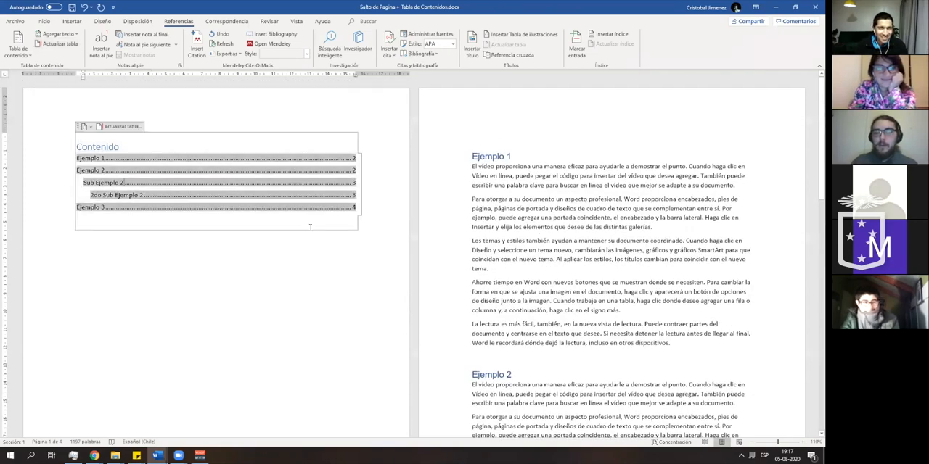
pyautogui.click(495, 194)
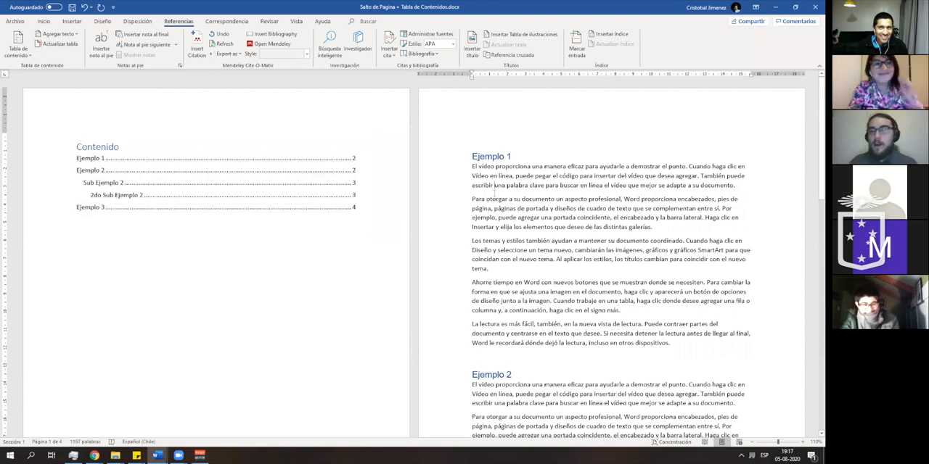
pyautogui.click(492, 156)
pyautogui.click(46, 21)
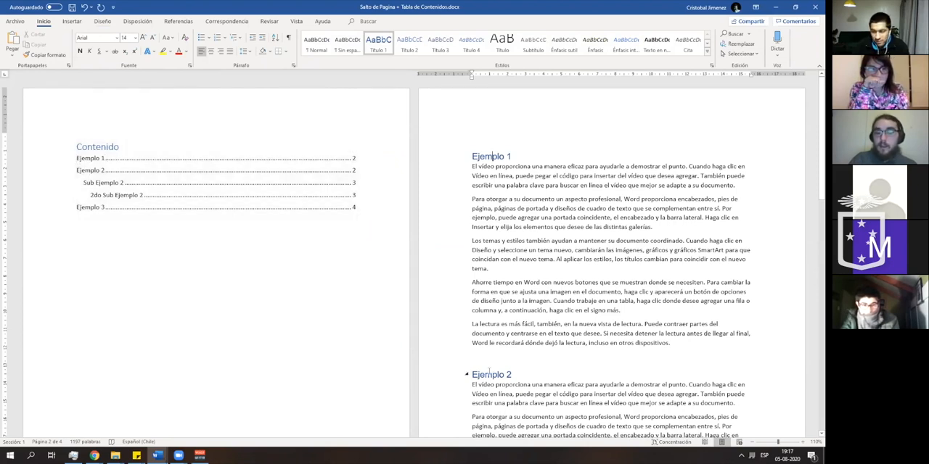
pyautogui.click(487, 374)
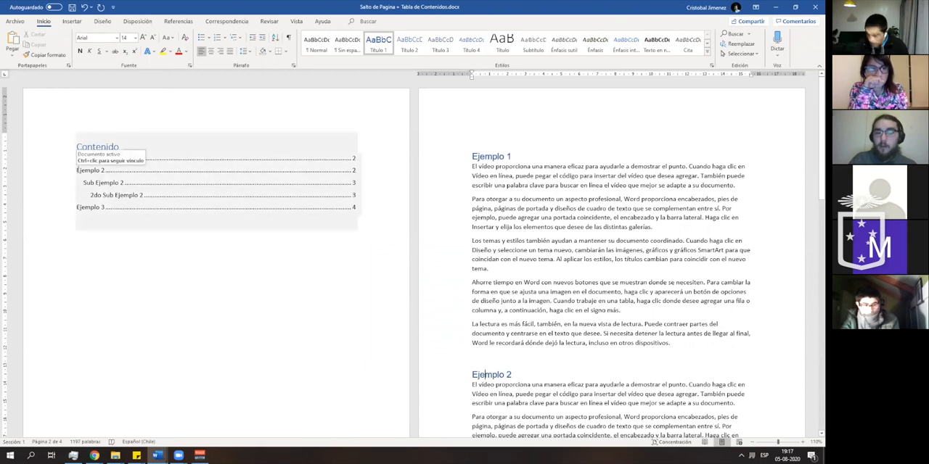
pyautogui.scroll(-3, 131, 187)
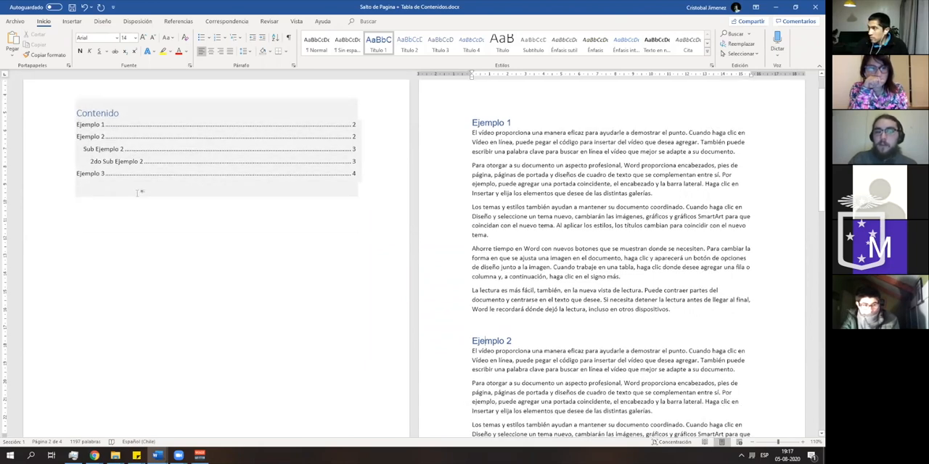
pyautogui.scroll(2, 112, 127)
pyautogui.scroll(-9, 178, 263)
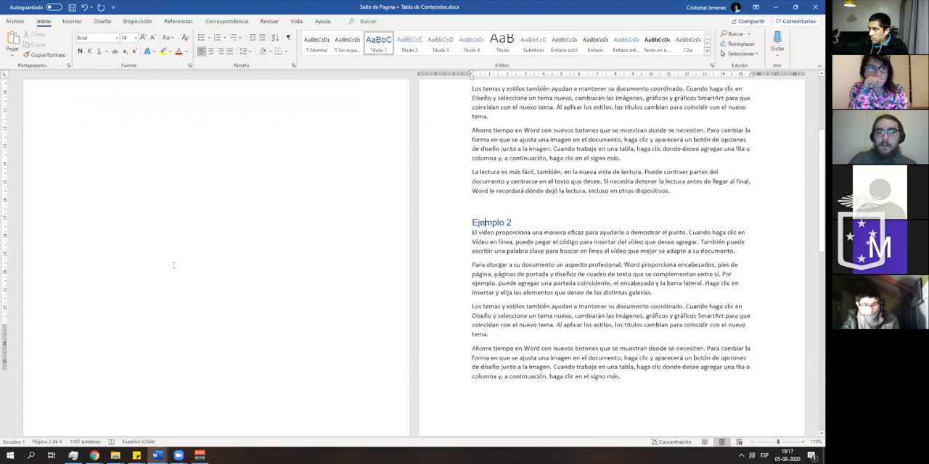
pyautogui.scroll(-1, 108, 288)
pyautogui.click(100, 287)
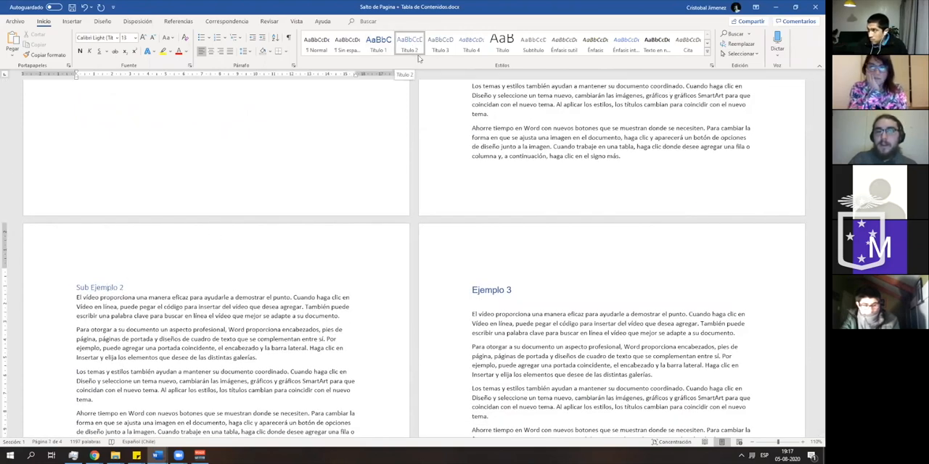
pyautogui.scroll(10, 346, 210)
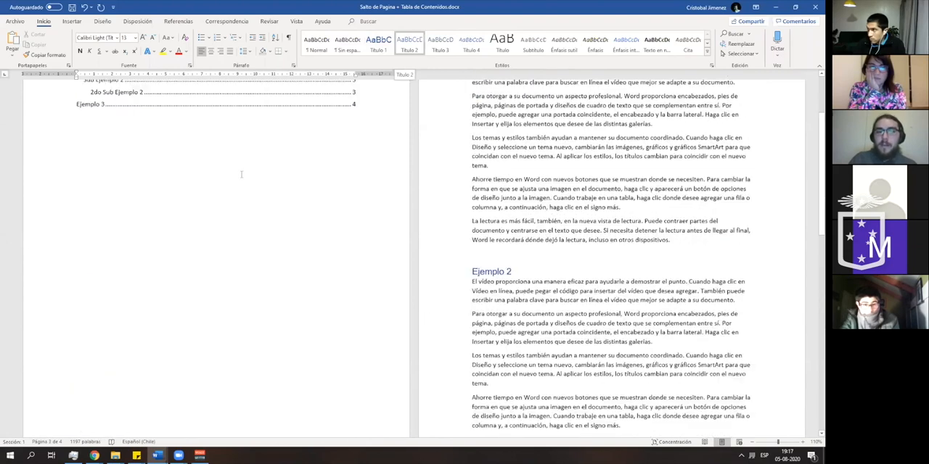
pyautogui.scroll(1, 88, 171)
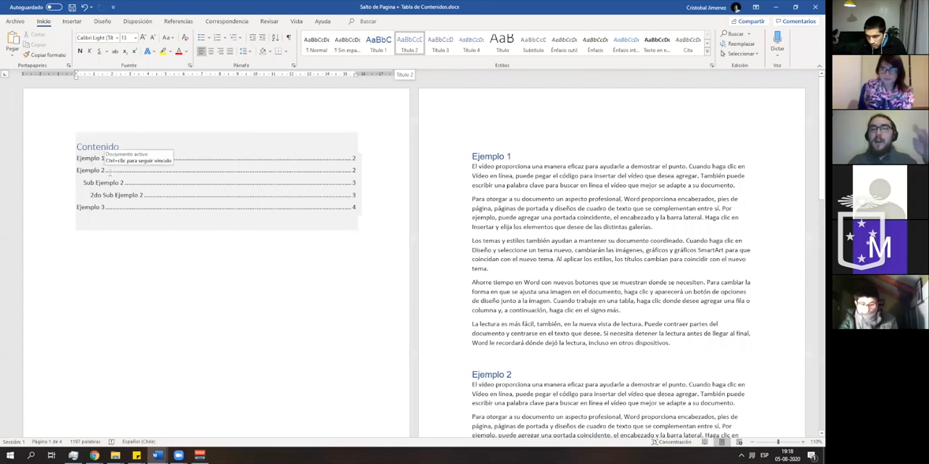
pyautogui.scroll(-1, 110, 173)
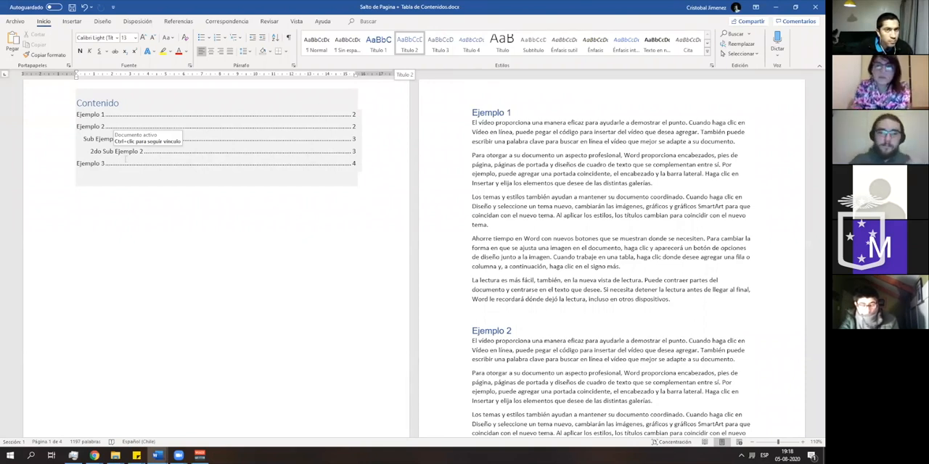
pyautogui.scroll(-3, 392, 246)
pyautogui.scroll(-2, 446, 251)
pyautogui.scroll(4, 446, 251)
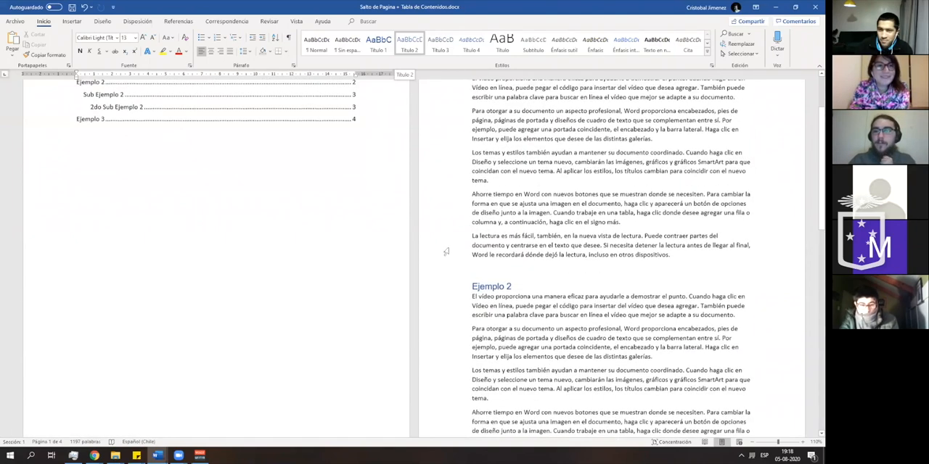
pyautogui.scroll(3, 445, 252)
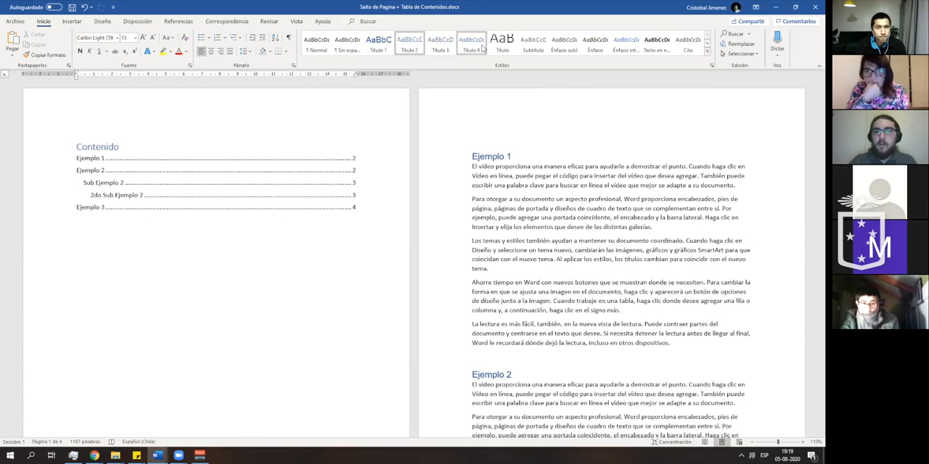
# - Add a line reading "hola" after the last paragraph of the 2do Sub Ejemplo 2 section and apply the Título 4 style to it
pyautogui.scroll(-5, 436, 209)
pyautogui.scroll(-10, 437, 208)
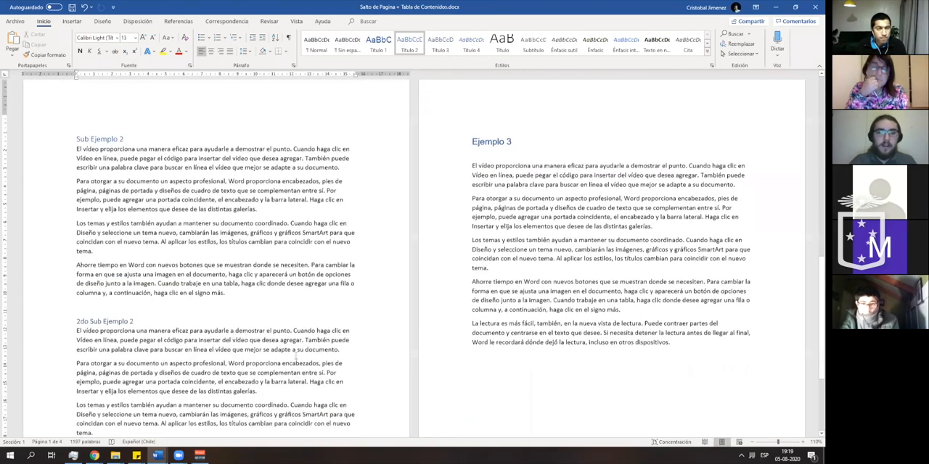
pyautogui.scroll(-2, 296, 356)
pyautogui.scroll(-1, 351, 355)
pyautogui.scroll(3, 351, 354)
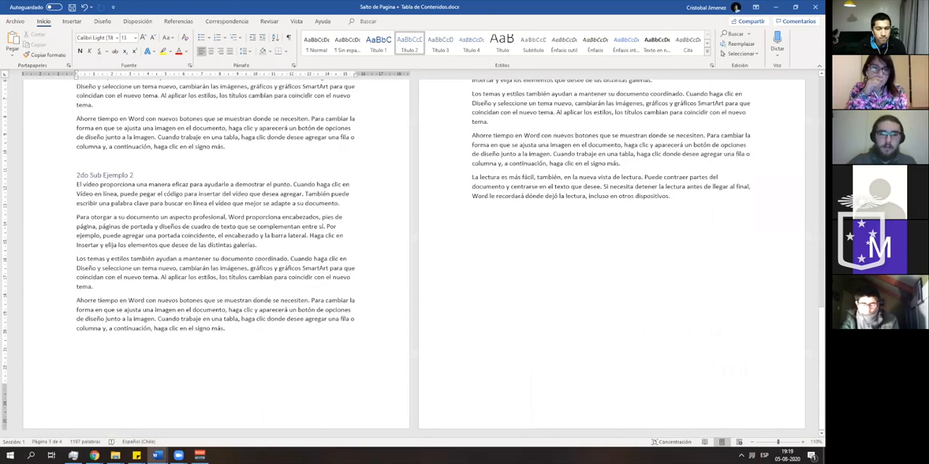
pyautogui.scroll(-4, 181, 351)
pyautogui.click(182, 351)
pyautogui.write('hola')
pyautogui.click(67, 343)
pyautogui.click(471, 45)
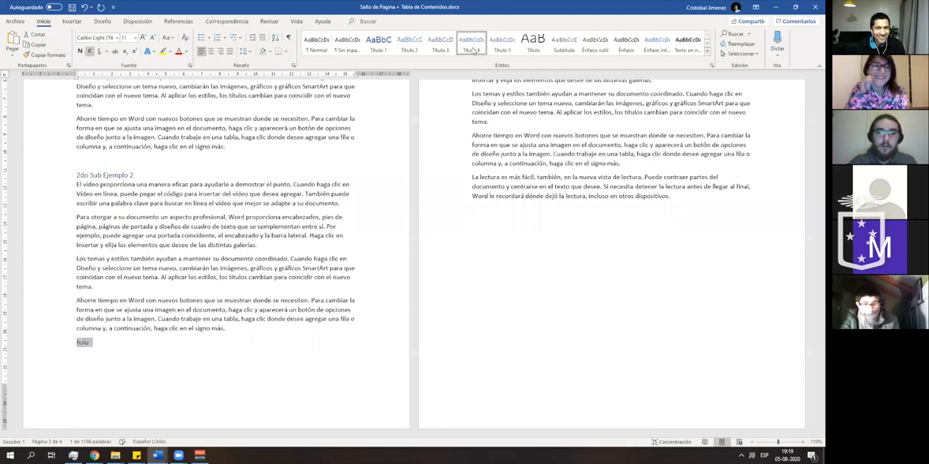
# - Update the entire table of contents on the first page, not only its page numbers
pyautogui.scroll(1, 354, 196)
pyautogui.scroll(10, 354, 196)
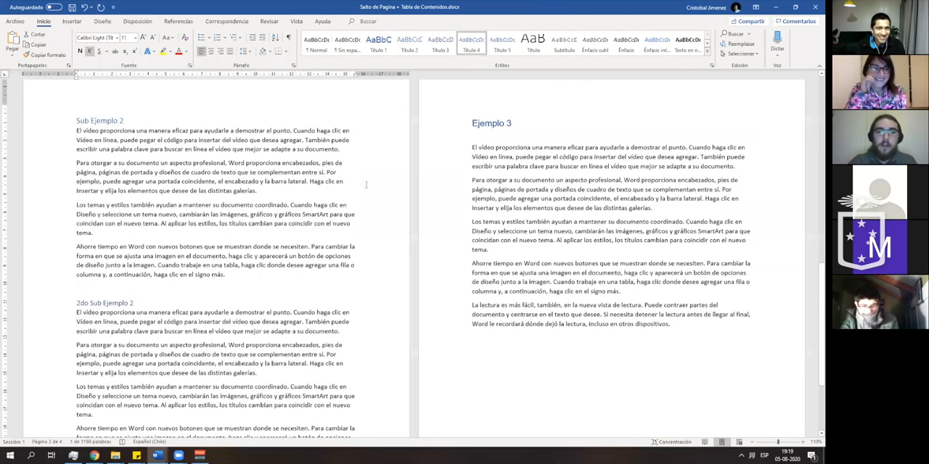
pyautogui.scroll(8, 124, 127)
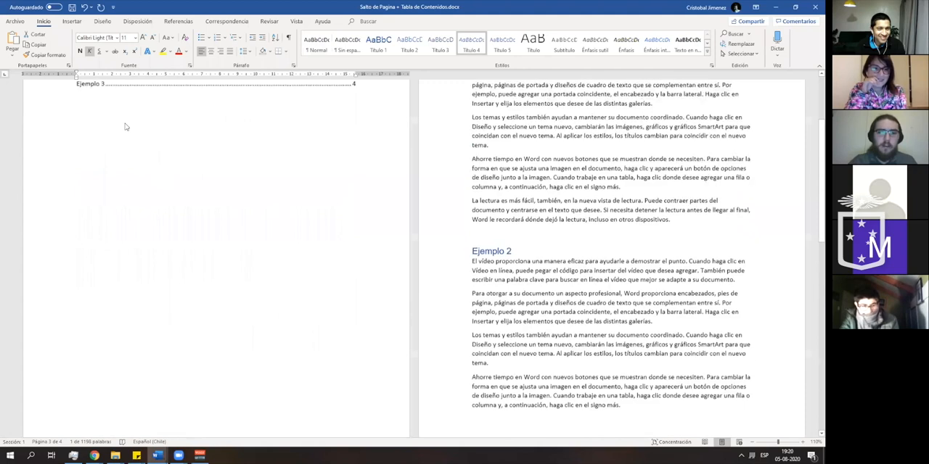
pyautogui.click(126, 170)
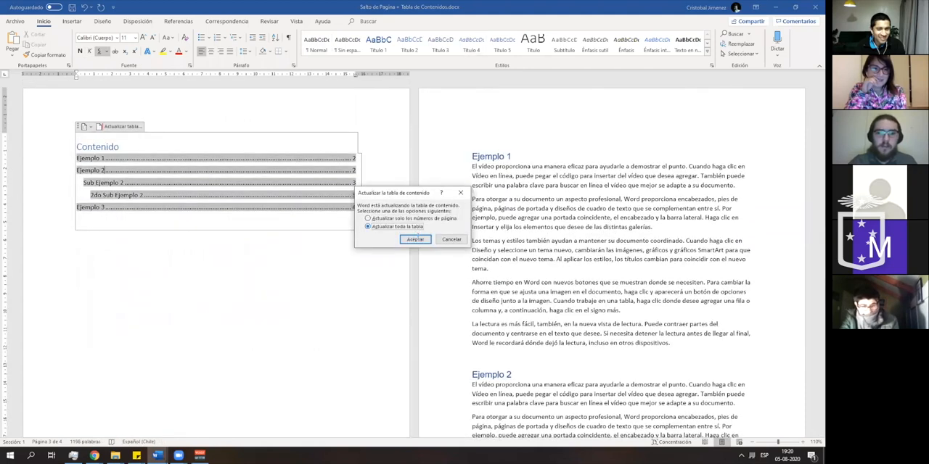
pyautogui.click(419, 239)
pyautogui.click(246, 238)
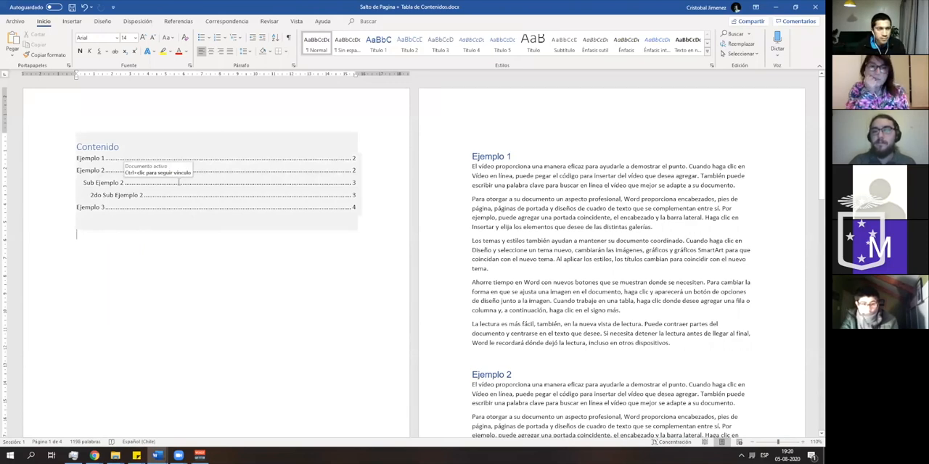
# - Delete the "hola" line at the end of the 2do Sub Ejemplo 2 section
pyautogui.scroll(-4, 178, 182)
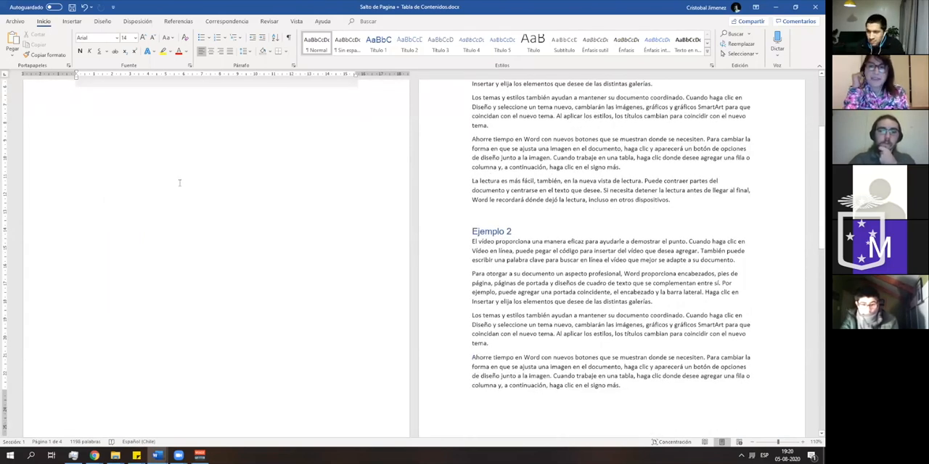
pyautogui.scroll(-12, 179, 183)
pyautogui.moveTo(66, 343); pyautogui.dragTo(66, 334)
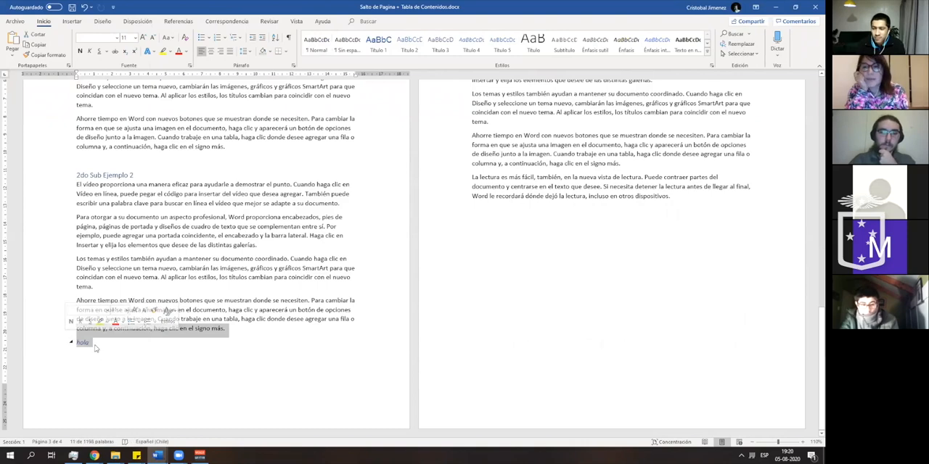
pyautogui.click(95, 347)
pyautogui.click(50, 348)
pyautogui.press('Delete')
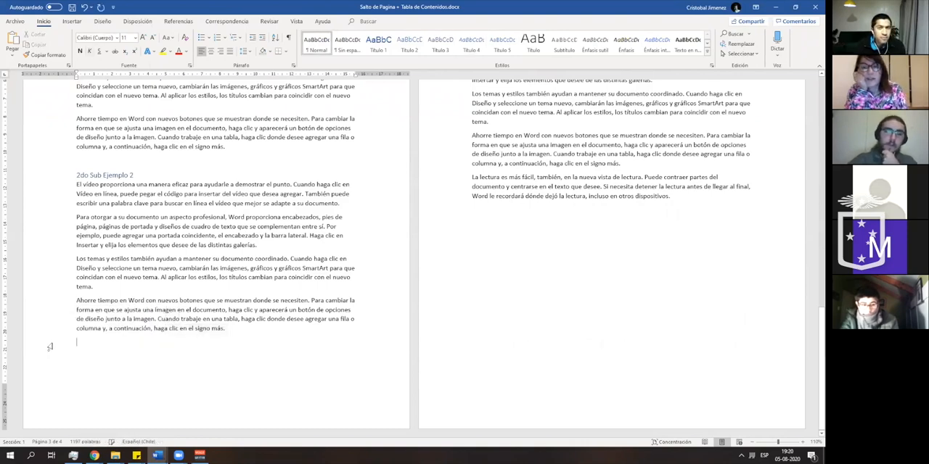
# - With the Ejemplo 1 heading active, modify the Título 1 style to use the Aharoni font
pyautogui.scroll(15, 126, 351)
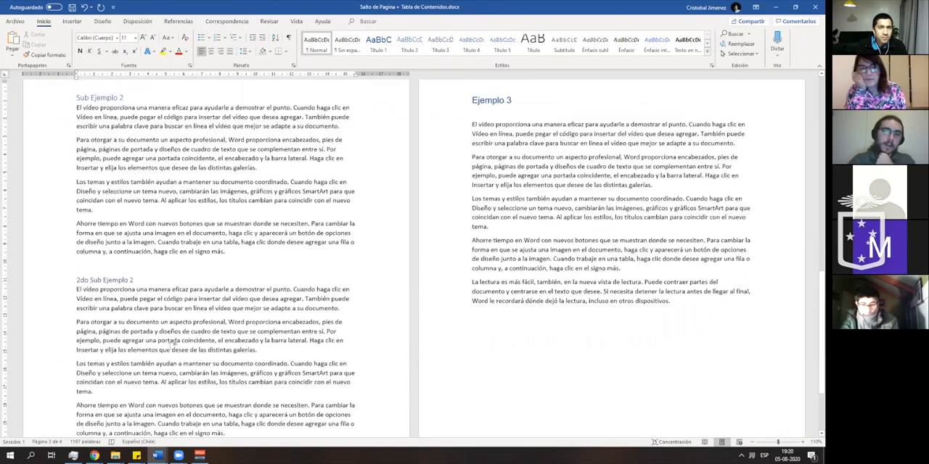
pyautogui.scroll(5, 199, 335)
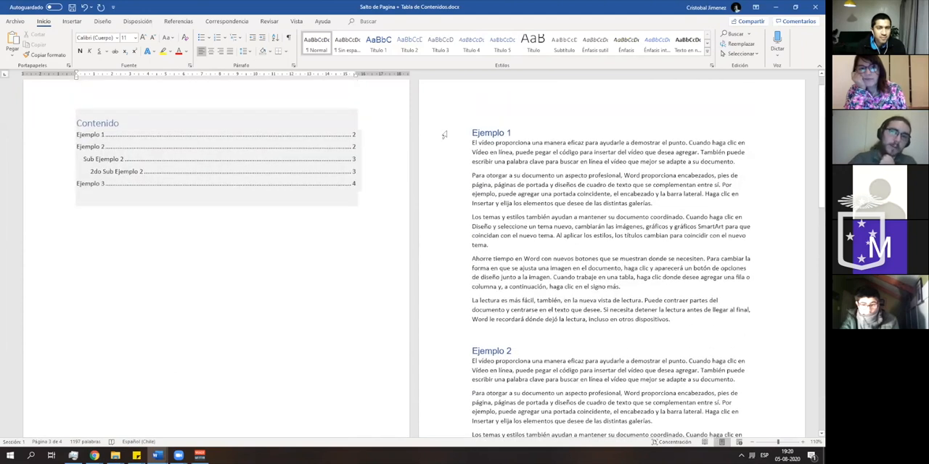
pyautogui.click(518, 152)
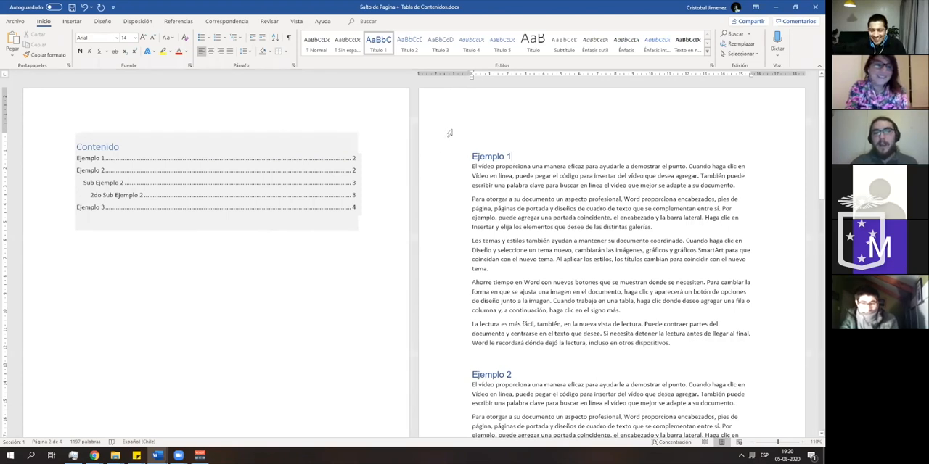
pyautogui.rightClick(379, 52)
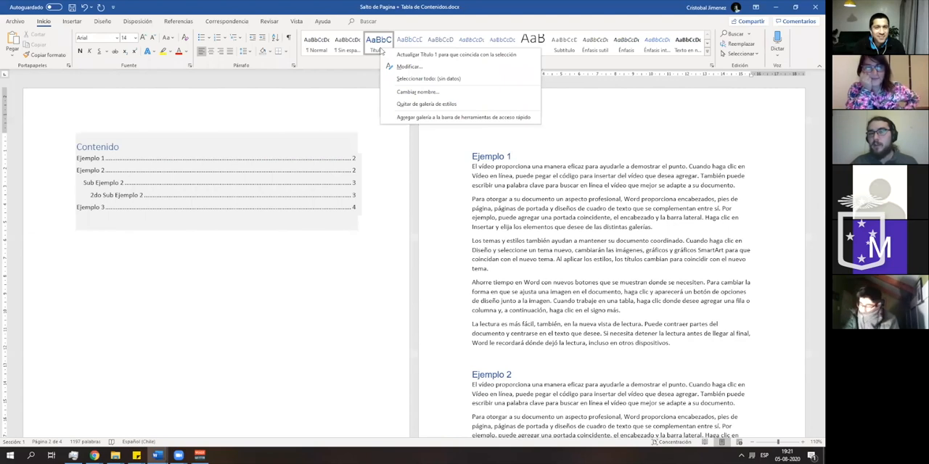
pyautogui.click(405, 68)
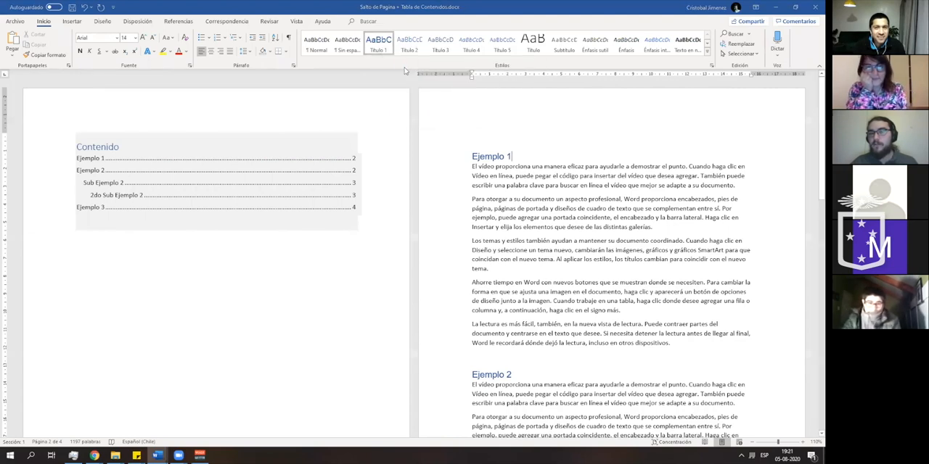
pyautogui.moveTo(395, 108); pyautogui.dragTo(264, 93)
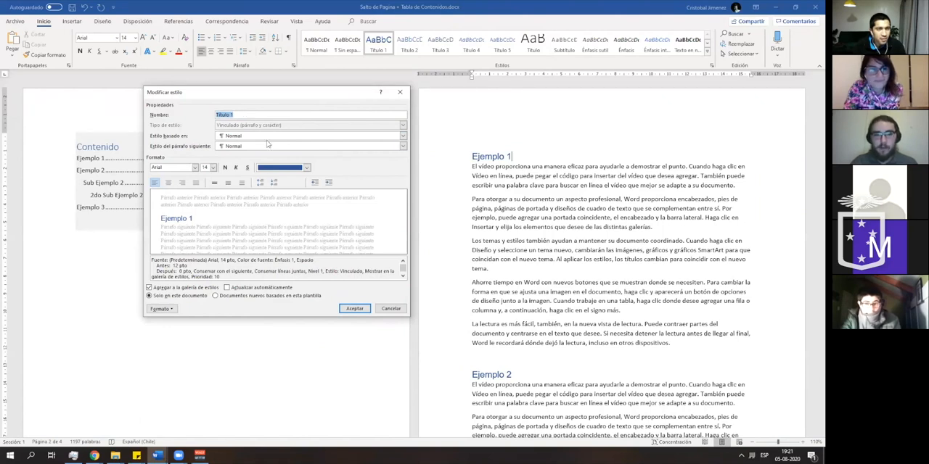
pyautogui.click(194, 168)
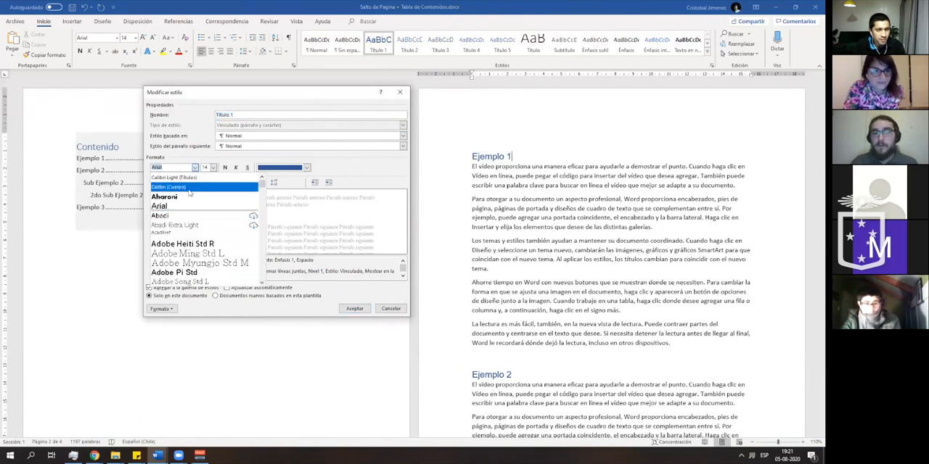
pyautogui.click(188, 196)
pyautogui.click(195, 169)
pyautogui.scroll(-1, 203, 234)
pyautogui.click(198, 272)
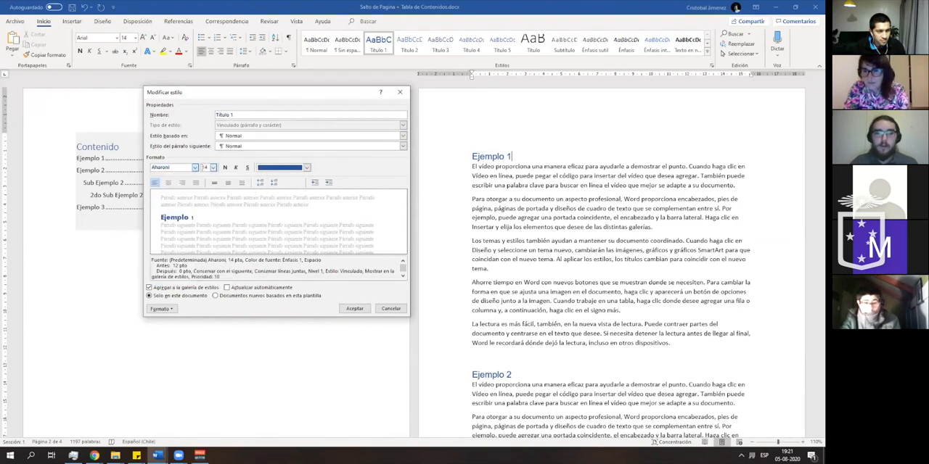
# - Set the Título 1 style's font size to 20 pt and its color to the theme orange (Énfasis 2)
pyautogui.click(212, 167)
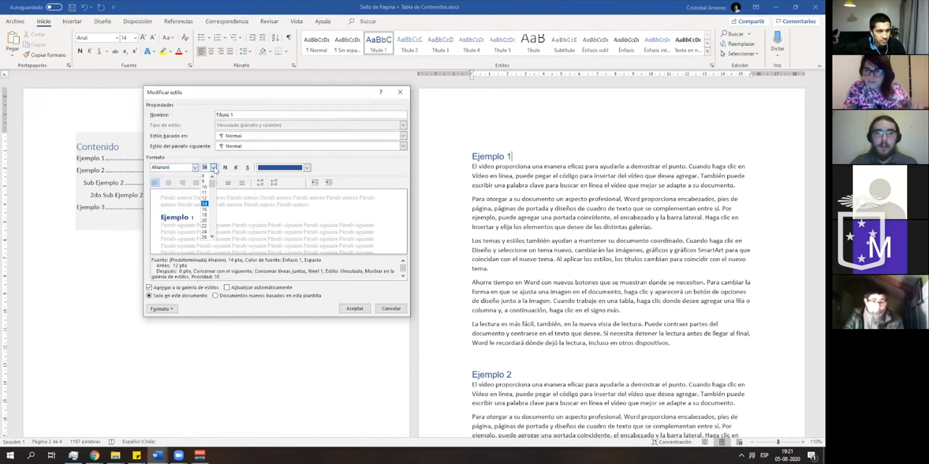
pyautogui.click(204, 224)
pyautogui.click(307, 167)
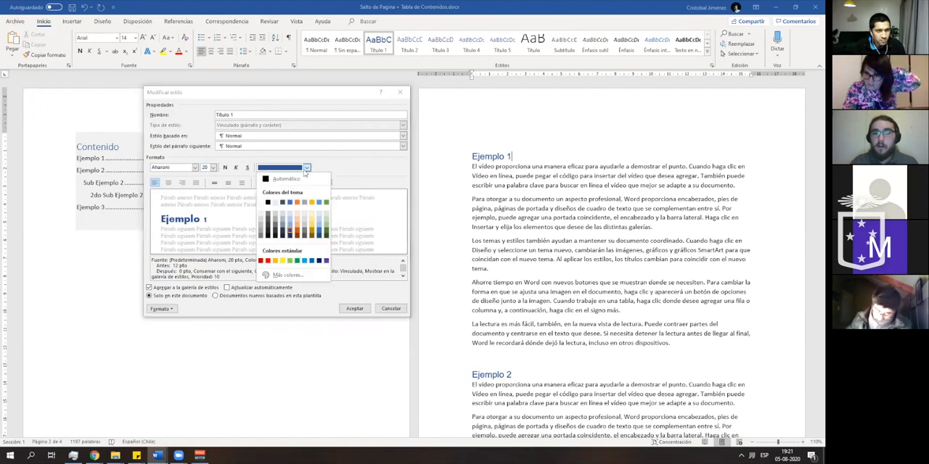
pyautogui.click(270, 204)
pyautogui.click(307, 167)
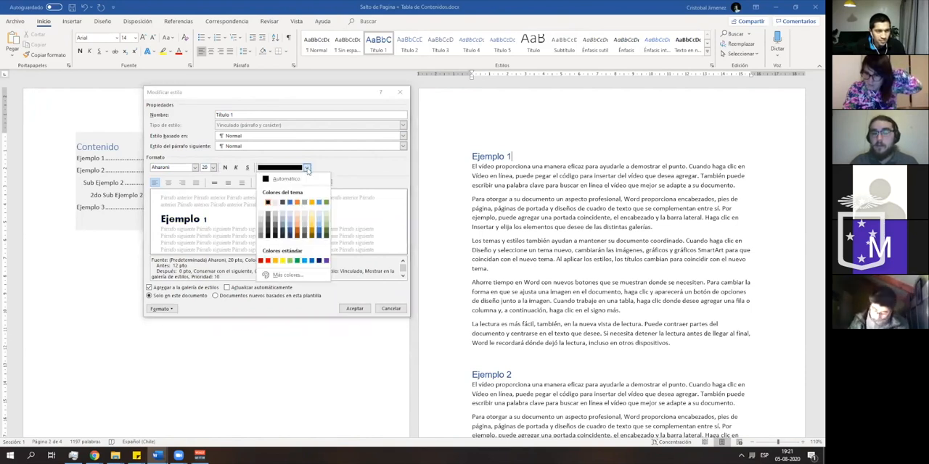
pyautogui.click(296, 203)
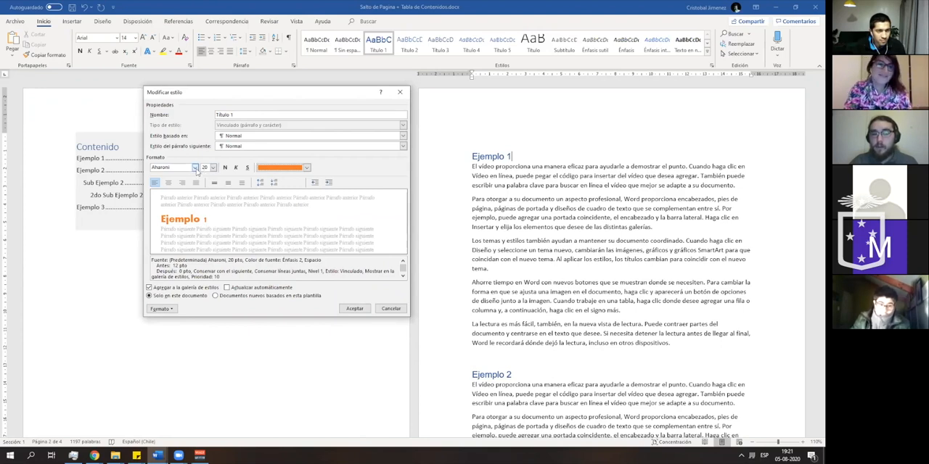
# - Switch the Título 1 style's font to Arial Black and accept the style modifications
pyautogui.click(196, 168)
pyautogui.scroll(-5, 204, 247)
pyautogui.scroll(-3, 204, 247)
pyautogui.click(178, 234)
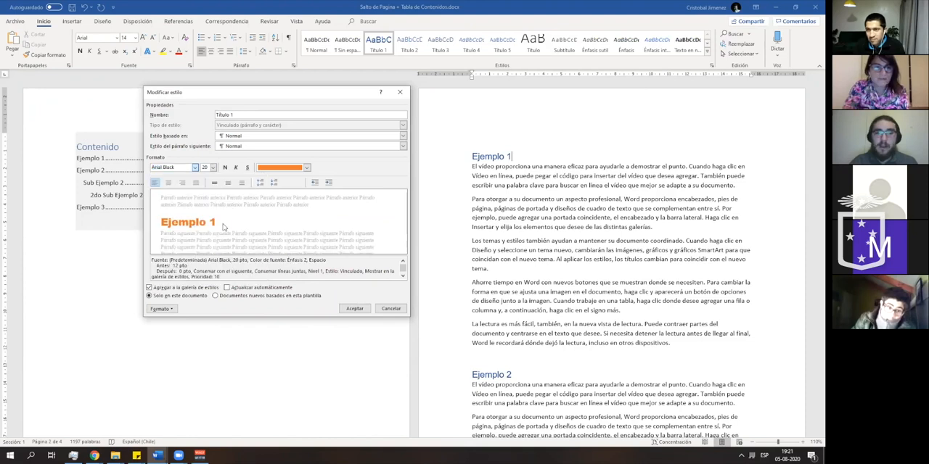
pyautogui.click(354, 308)
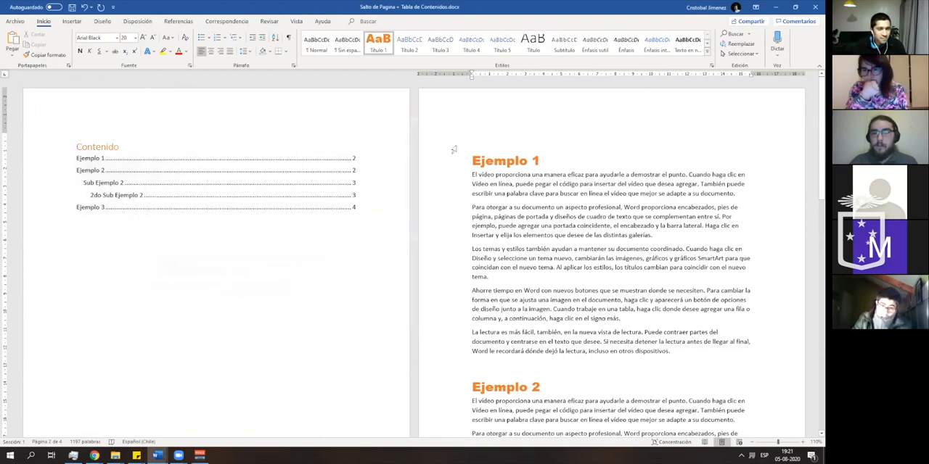
# - Review the restyled Ejemplo headings through the document and undo the Título 1 style modification
pyautogui.scroll(-6, 473, 159)
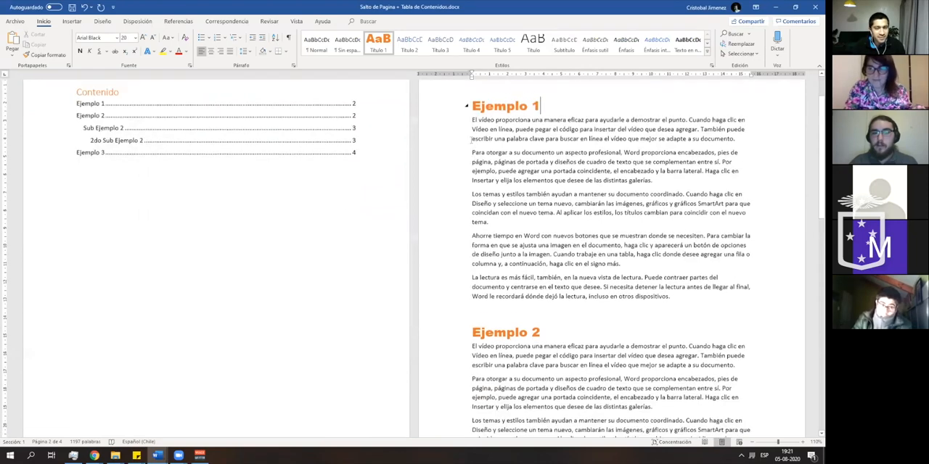
pyautogui.scroll(-7, 472, 156)
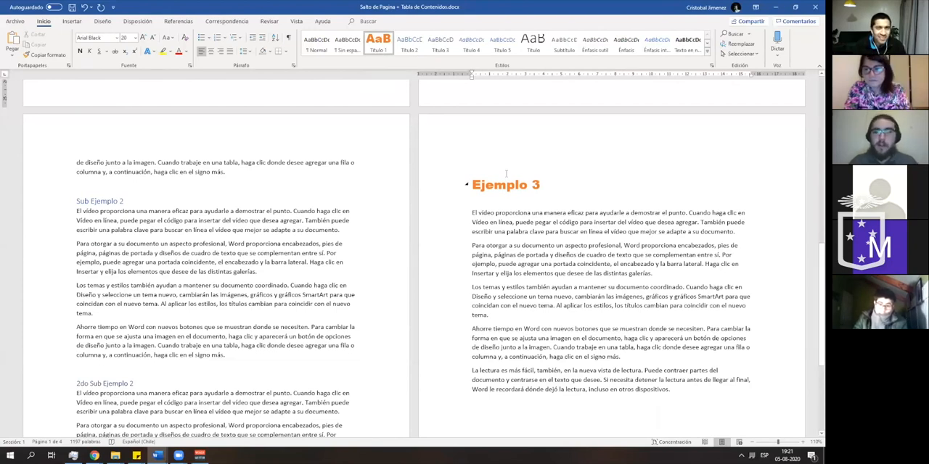
pyautogui.hotkey('ctrl', 'z')
pyautogui.scroll(2, 508, 211)
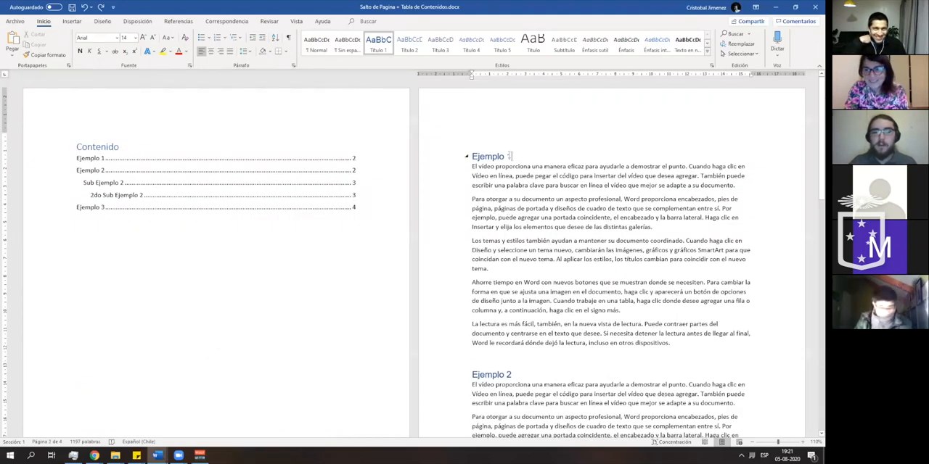
# - With the Ejemplo 1 heading selected, modify the Título 2 style to use the Arial font
pyautogui.click(463, 156)
pyautogui.rightClick(410, 43)
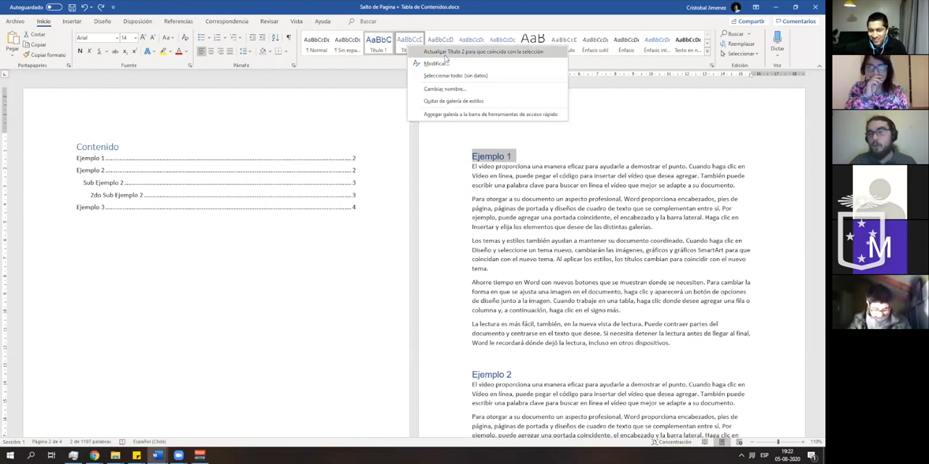
pyautogui.click(436, 63)
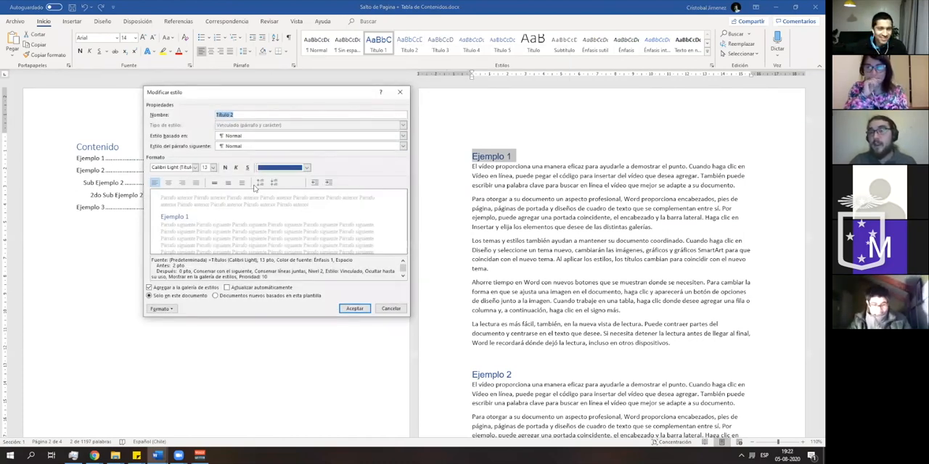
pyautogui.click(177, 167)
pyautogui.write('Arial Black')
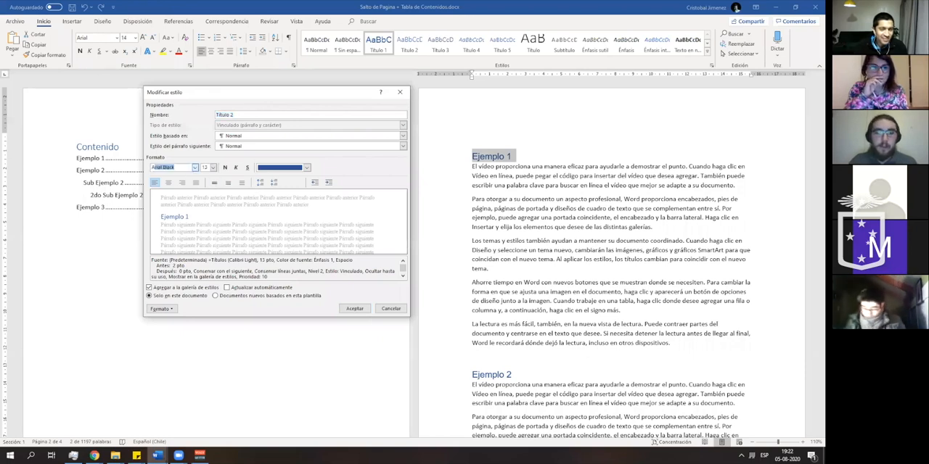
pyautogui.click(195, 167)
pyautogui.click(191, 209)
# - Set the Título 2 style to 12 pt italic and accept the style modifications
pyautogui.click(212, 167)
pyautogui.click(207, 195)
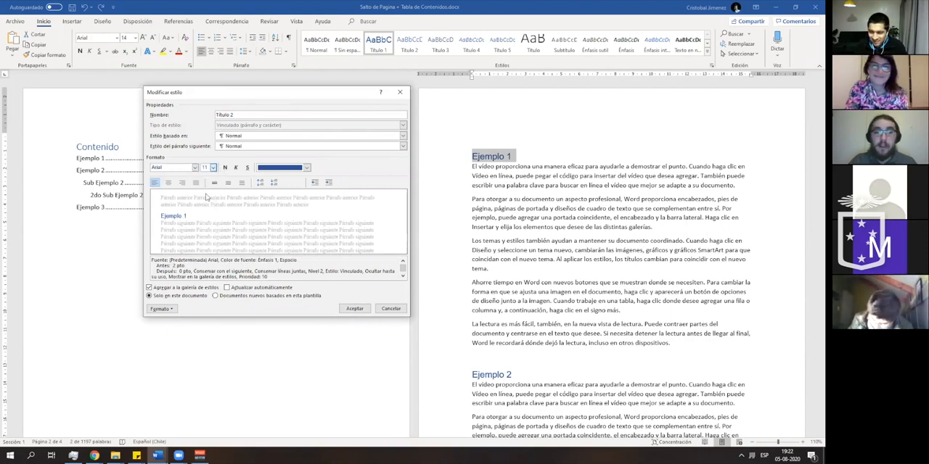
pyautogui.click(213, 167)
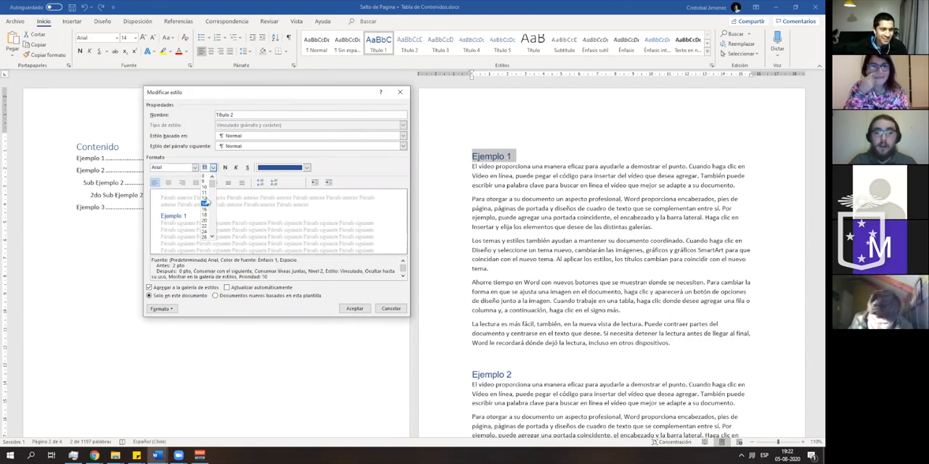
pyautogui.click(206, 198)
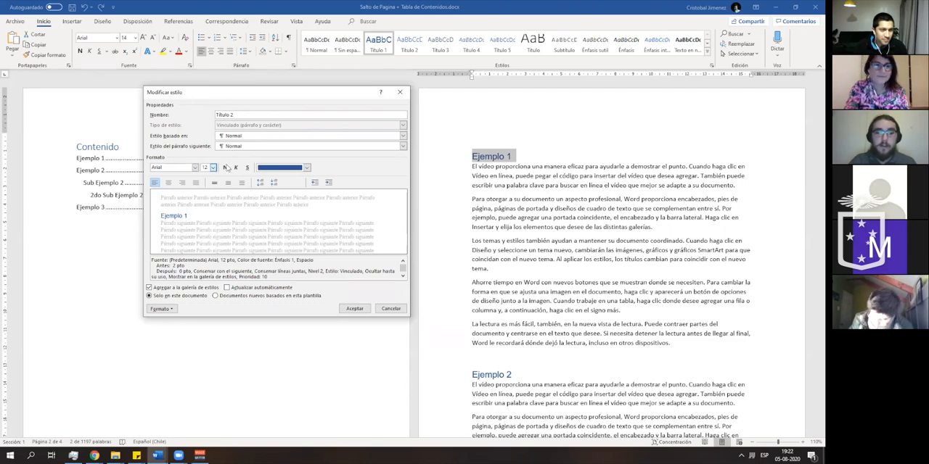
pyautogui.click(352, 309)
# - Apply the Título 2 style to the Ejemplo 3 heading
pyautogui.scroll(-10, 350, 303)
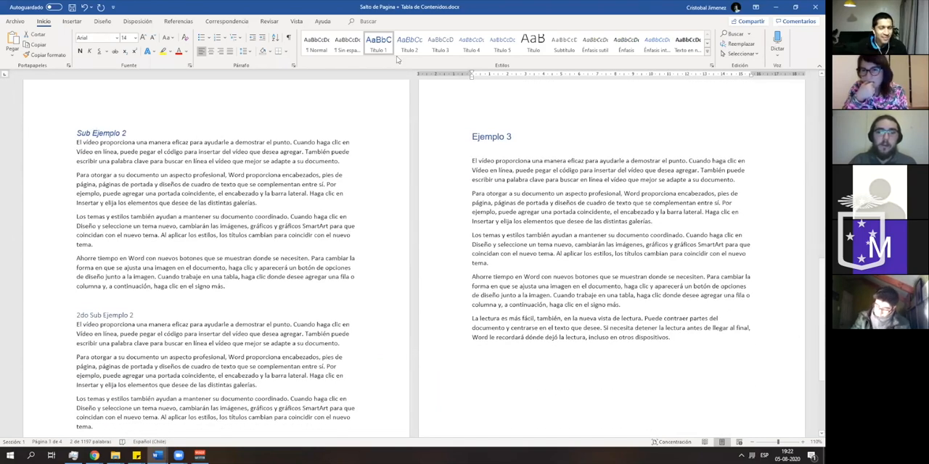
pyautogui.scroll(3, 501, 217)
pyautogui.click(505, 225)
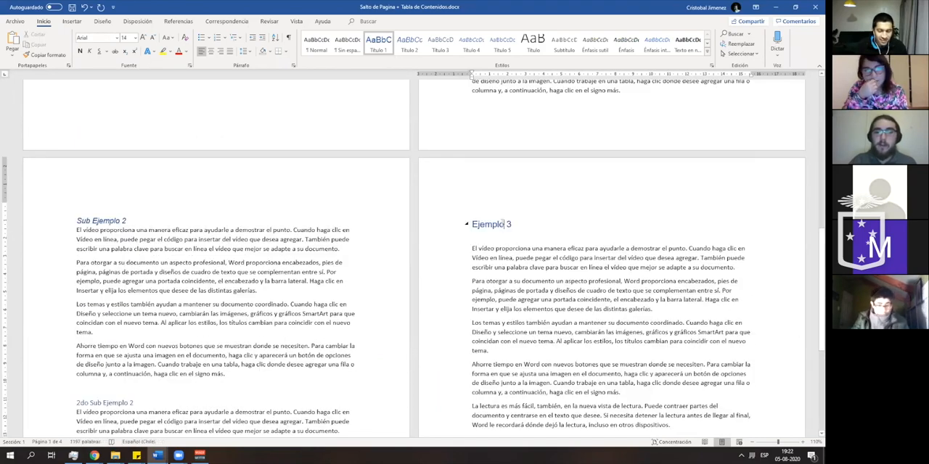
pyautogui.click(411, 45)
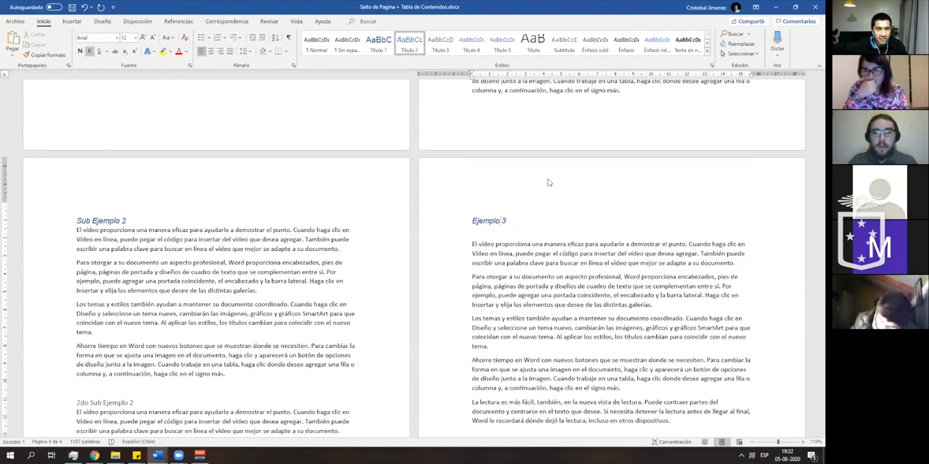
# - Undo the Título 2 style applied to Ejemplo 3 and the modifications made to the Título 2 style
pyautogui.hotkey('ctrl', 'z')
pyautogui.hotkey('ctrl', 'z')
pyautogui.hotkey('ctrl', 'z')
pyautogui.hotkey('ctrl', 'z')
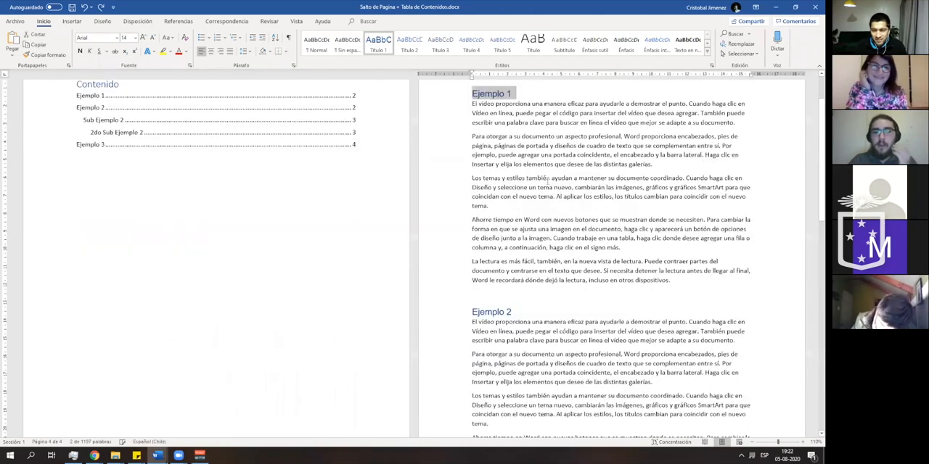
# - Clear all formatting from the Ejemplo 2 heading so it uses the Normal style
pyautogui.scroll(1, 548, 179)
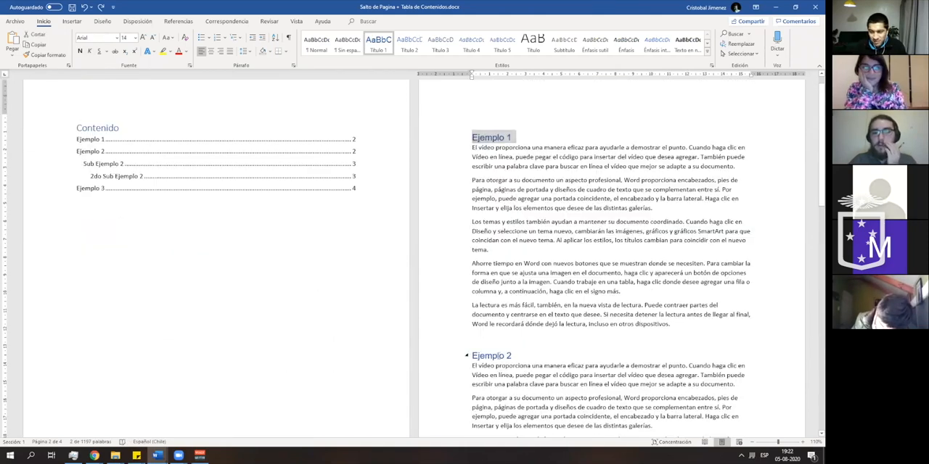
pyautogui.click(504, 356)
pyautogui.click(185, 37)
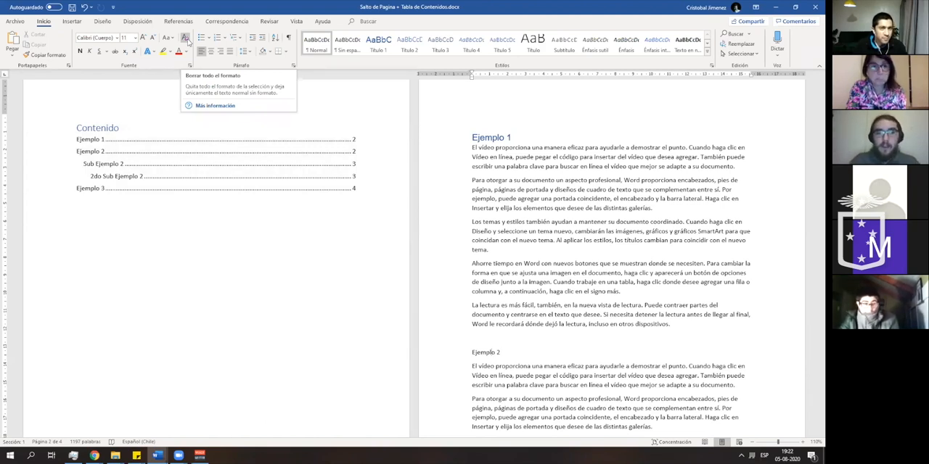
# - Copy the formatting of the Ejemplo 1 heading onto the Ejemplo 2 line with Format Painter
pyautogui.click(509, 138)
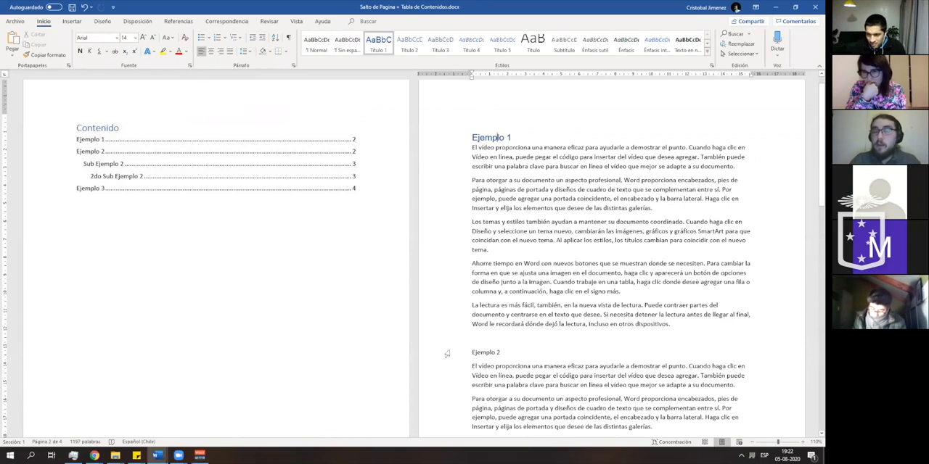
pyautogui.click(495, 137)
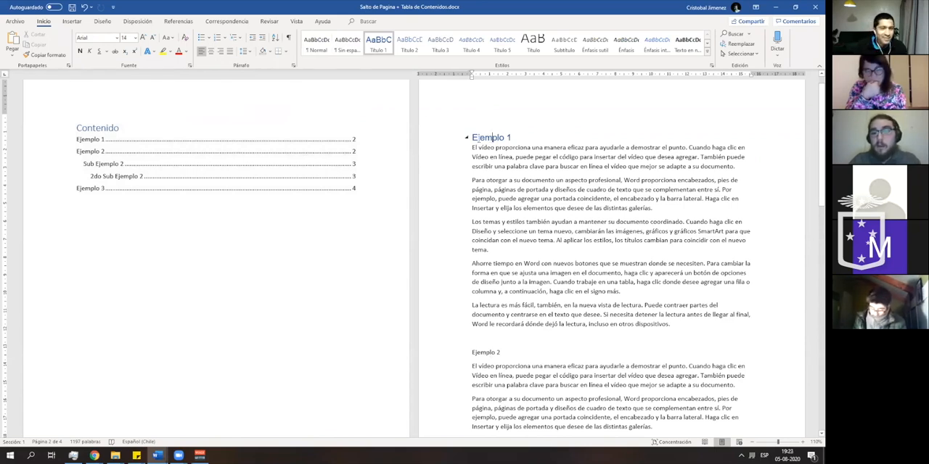
pyautogui.click(61, 56)
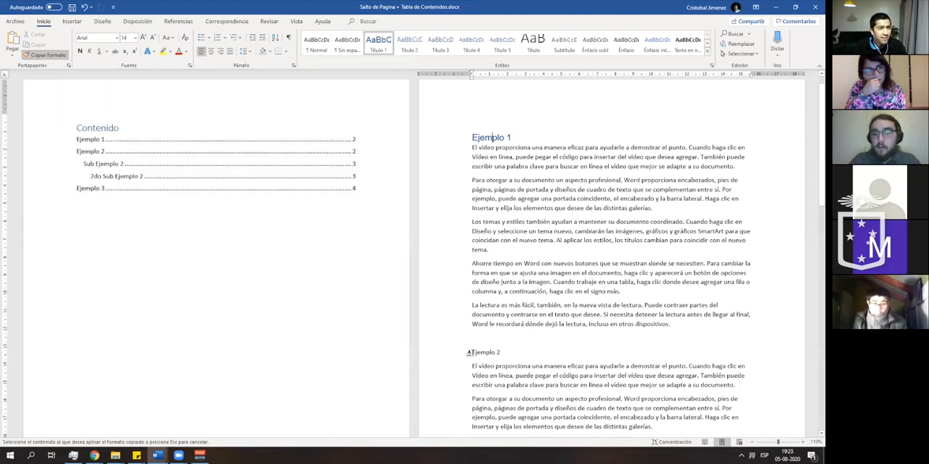
pyautogui.moveTo(475, 353); pyautogui.dragTo(498, 352)
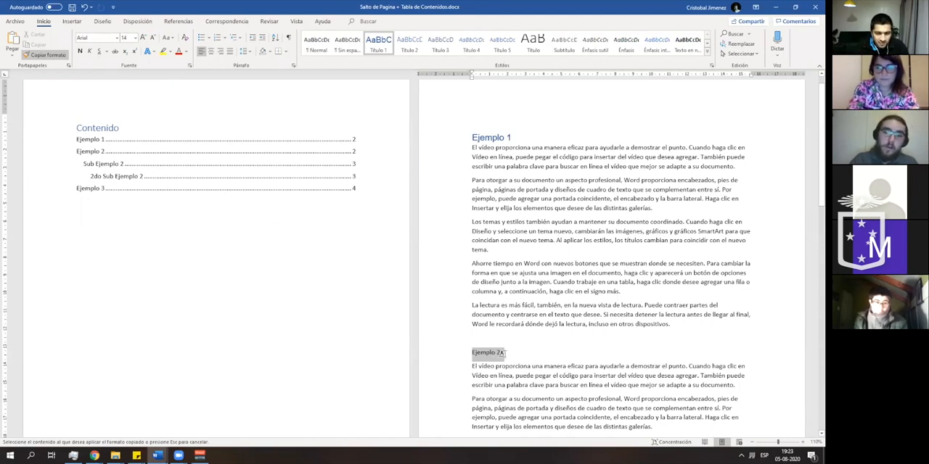
pyautogui.click(506, 355)
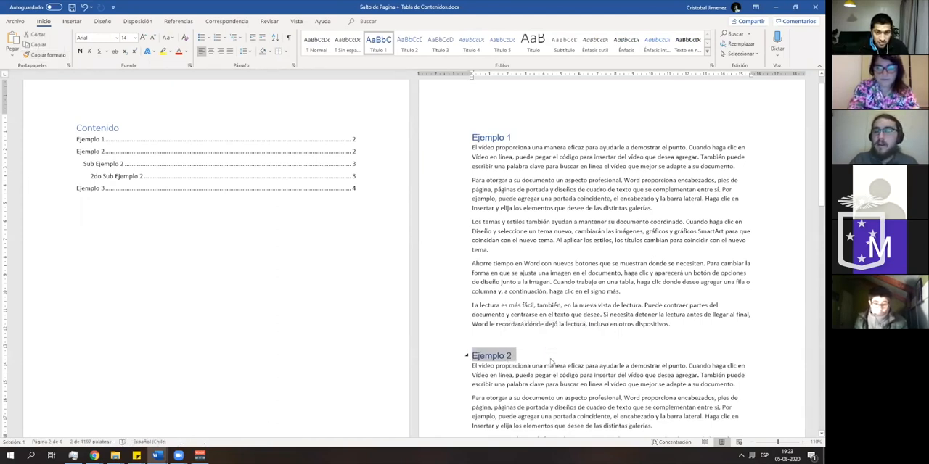
pyautogui.click(508, 355)
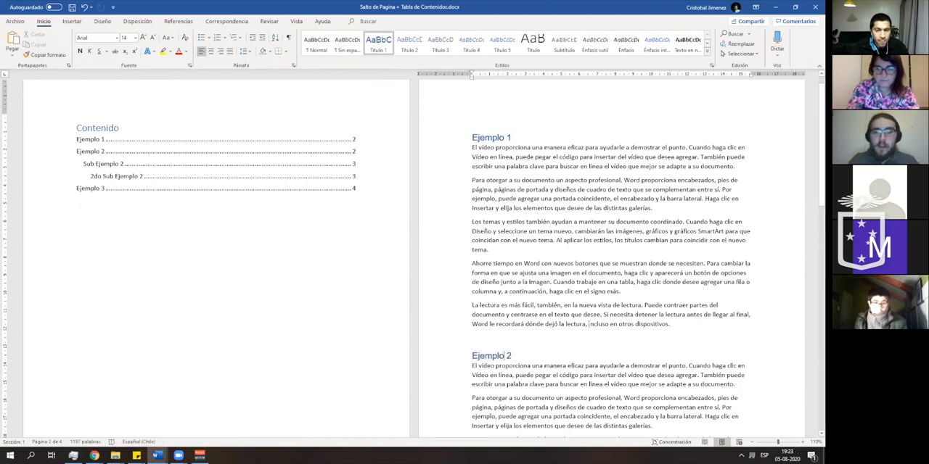
# - Undo the formatting copied onto the Ejemplo 2 line
pyautogui.hotkey('ctrl', 'z')
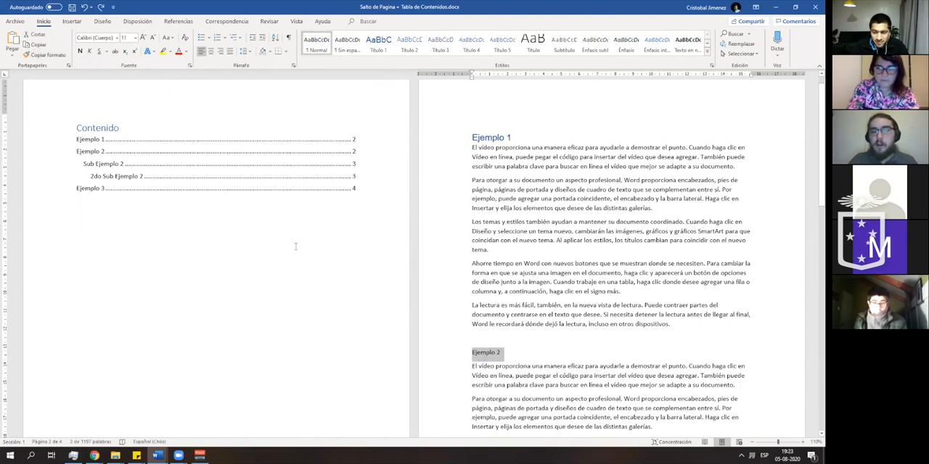
pyautogui.click(505, 355)
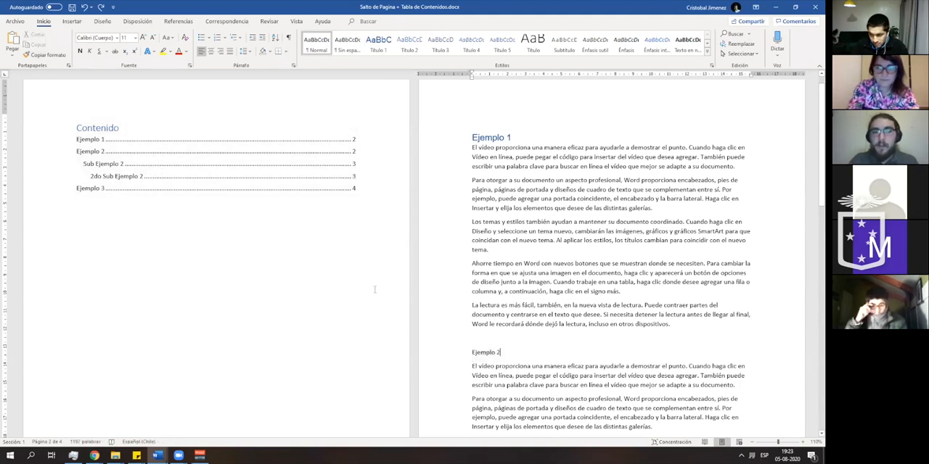
# - Update the whole Contenido table with the option Actualizar toda la tabla
pyautogui.click(108, 128)
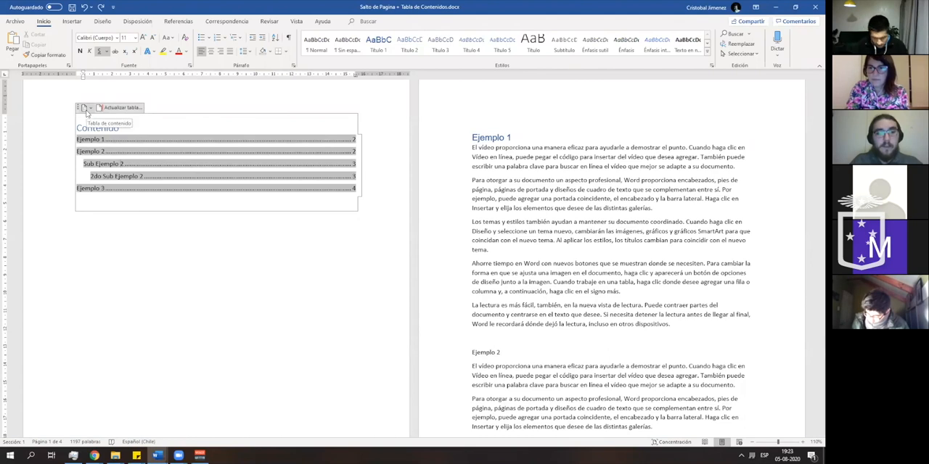
pyautogui.click(131, 245)
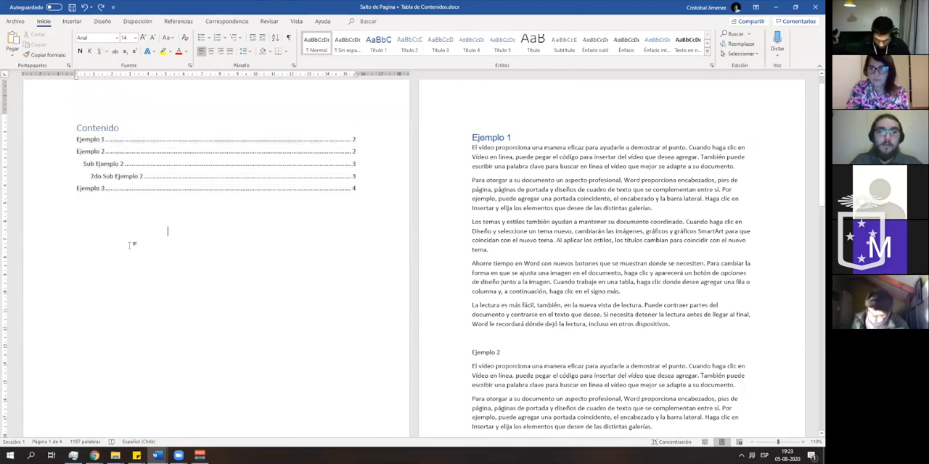
pyautogui.click(114, 153)
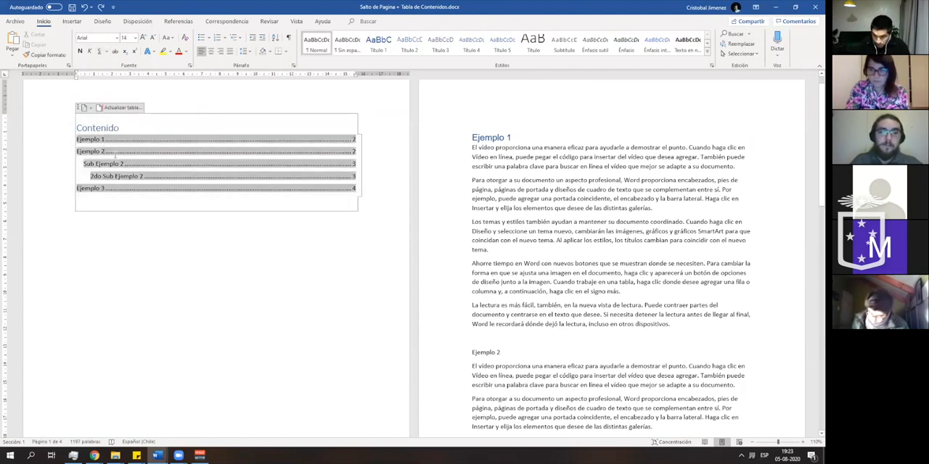
pyautogui.click(114, 109)
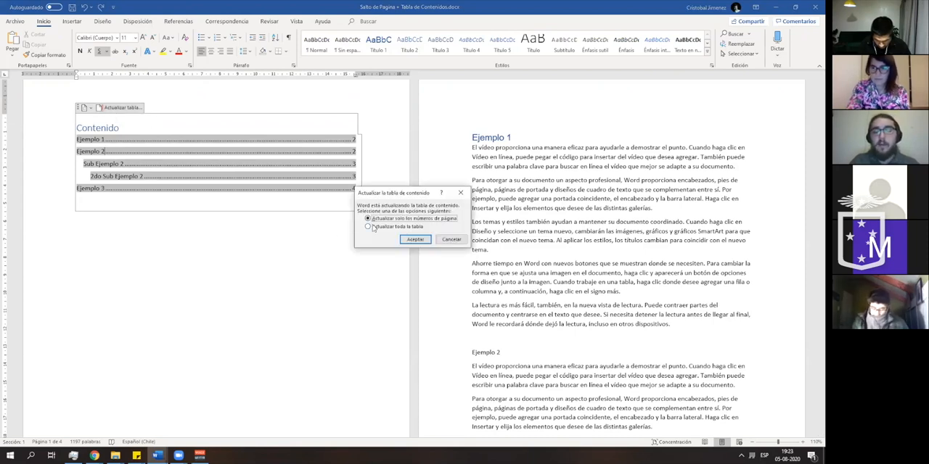
pyautogui.click(378, 227)
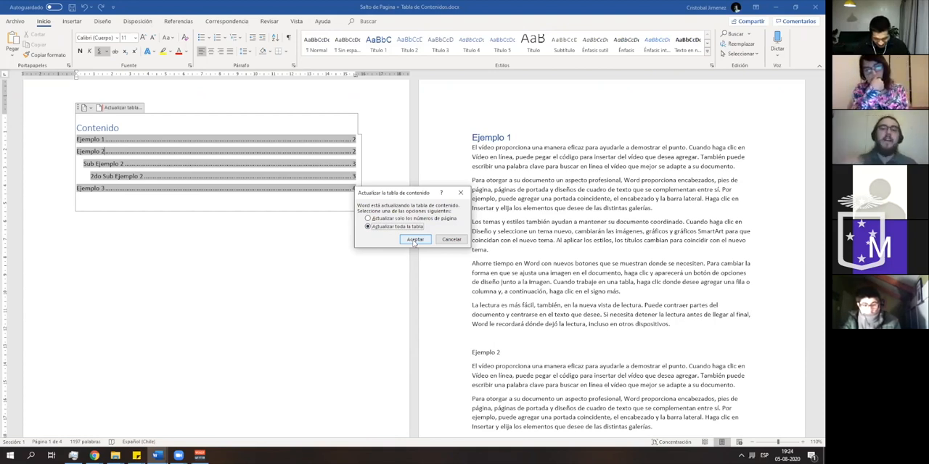
pyautogui.click(414, 240)
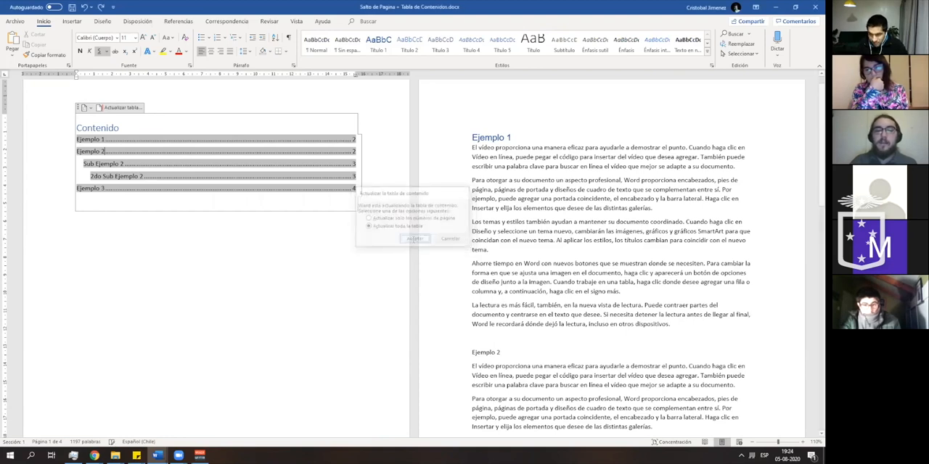
# - Copy the formatting of the Ejemplo 1 heading onto the Ejemplo 2 line with Format Painter
pyautogui.click(317, 225)
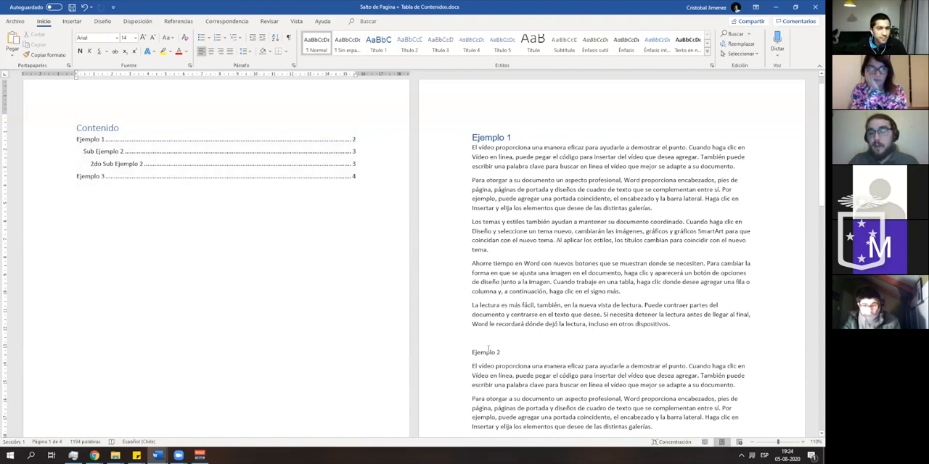
pyautogui.click(492, 138)
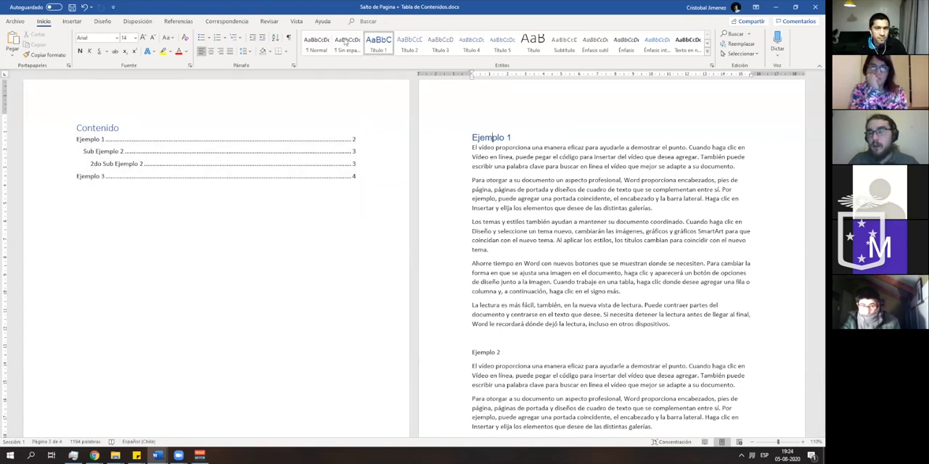
pyautogui.click(492, 352)
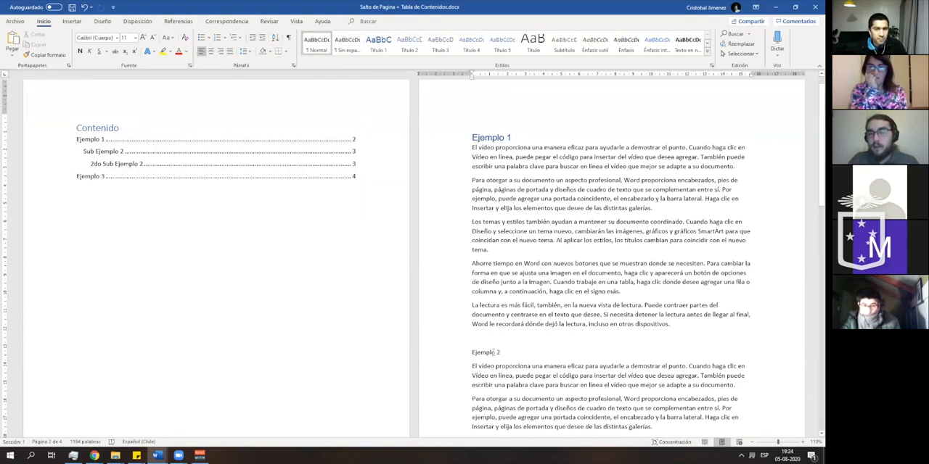
pyautogui.click(493, 137)
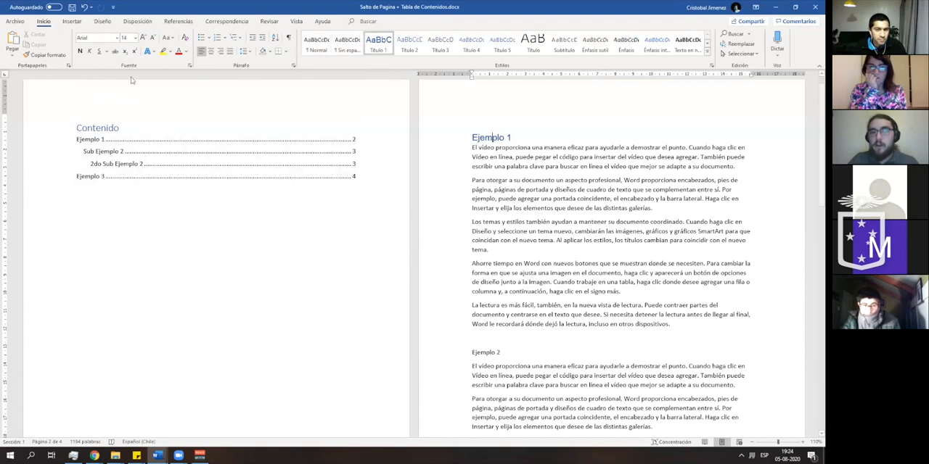
pyautogui.click(47, 54)
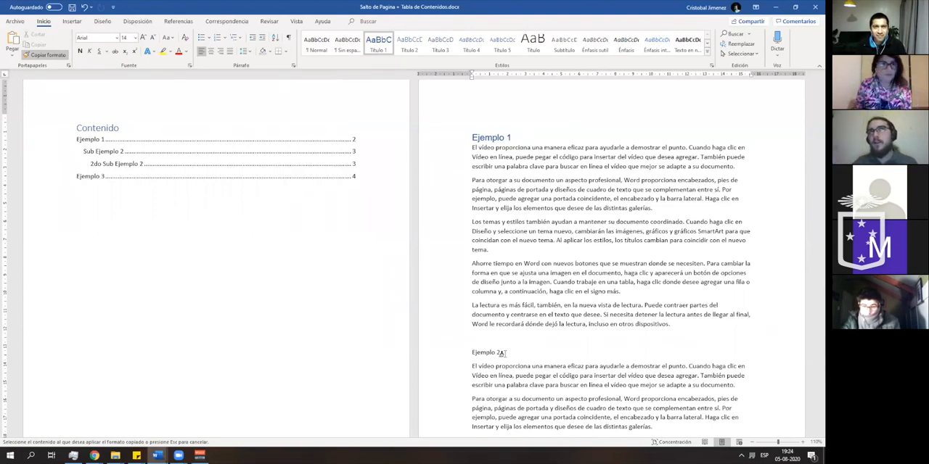
pyautogui.moveTo(501, 352); pyautogui.dragTo(468, 356)
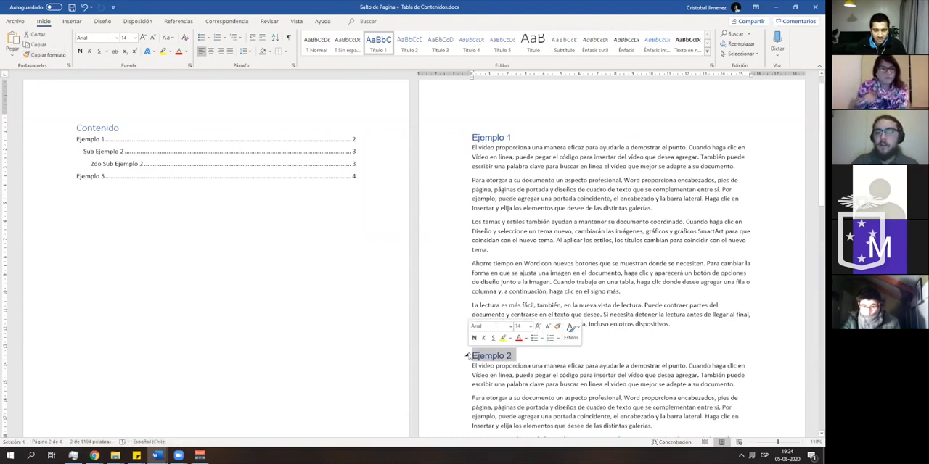
pyautogui.click(485, 349)
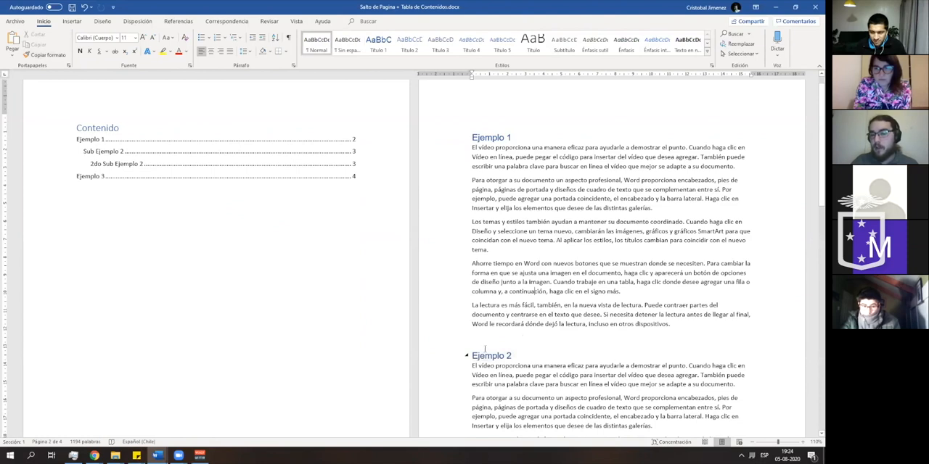
# - Update the Contenido table again, choosing Actualizar toda la tabla
pyautogui.click(135, 154)
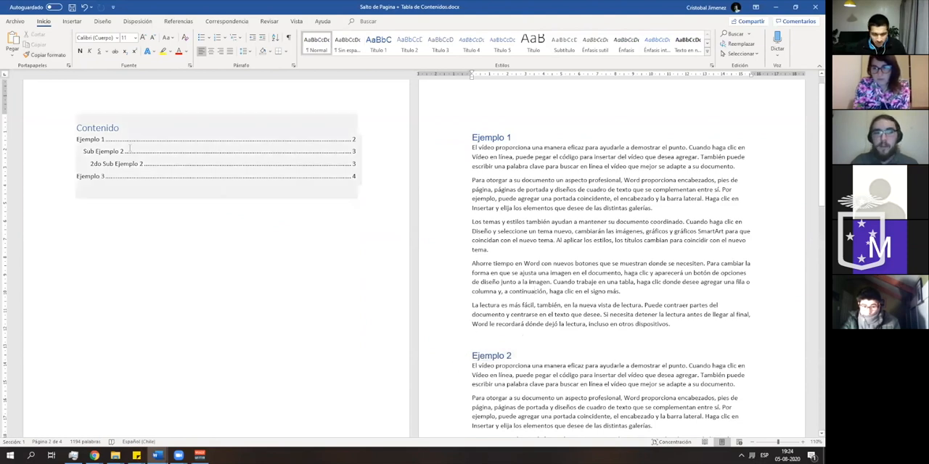
pyautogui.click(143, 141)
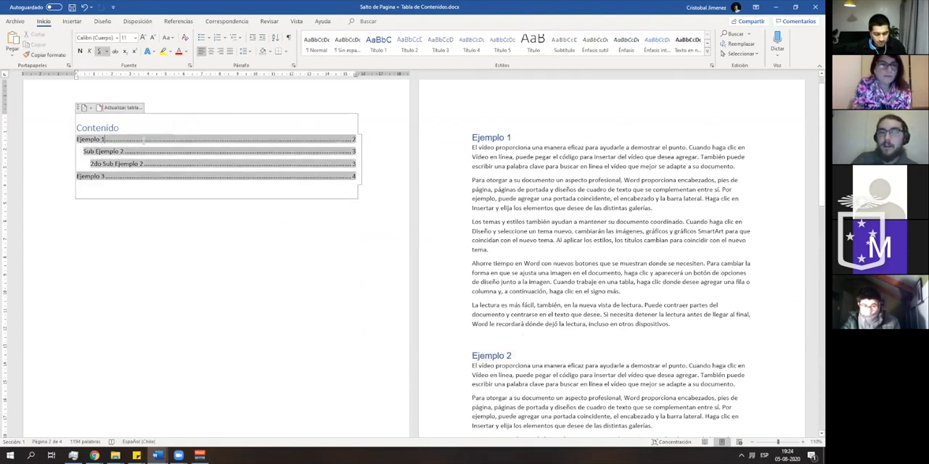
pyautogui.click(135, 108)
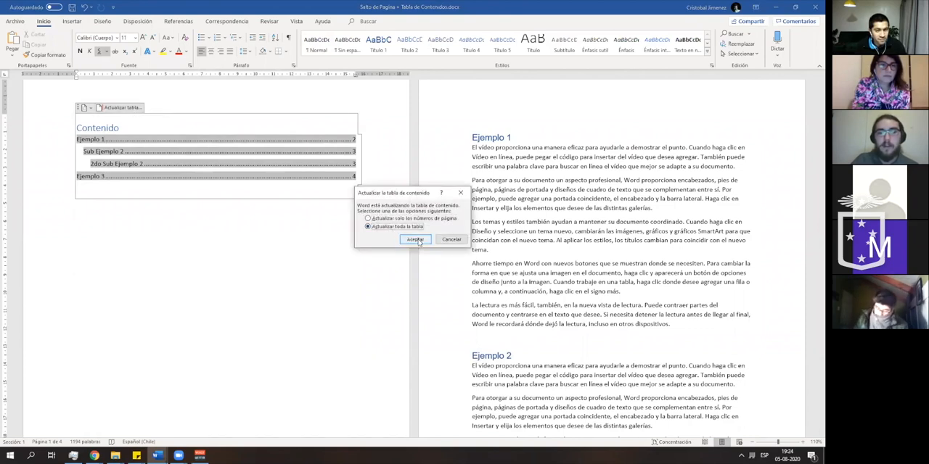
pyautogui.click(415, 239)
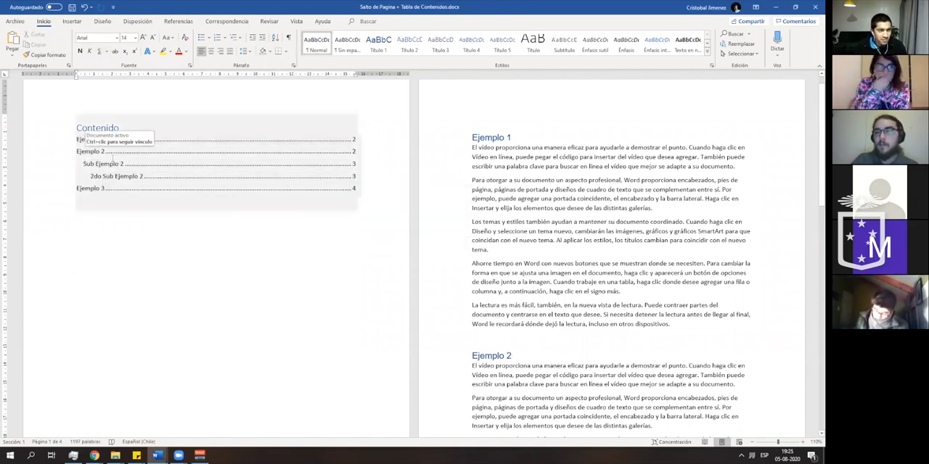
# - Clear all formatting from the Ejemplo 1 heading
pyautogui.scroll(-6, 185, 245)
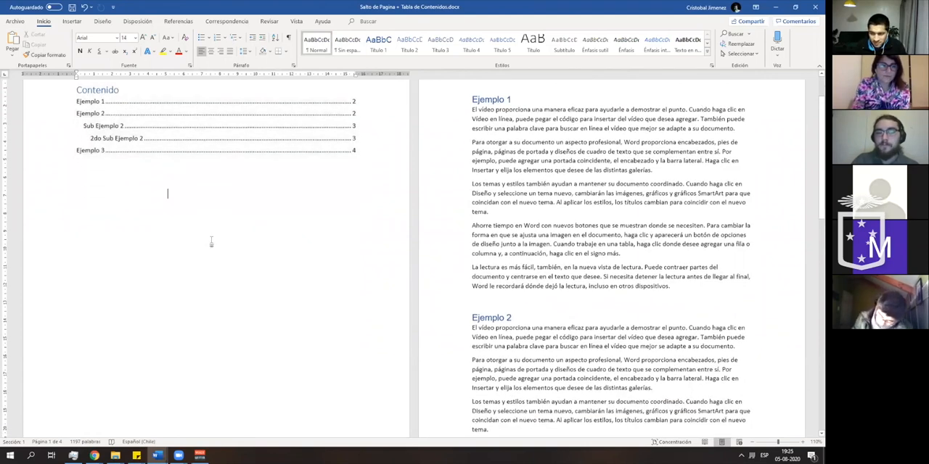
pyautogui.scroll(-2, 432, 243)
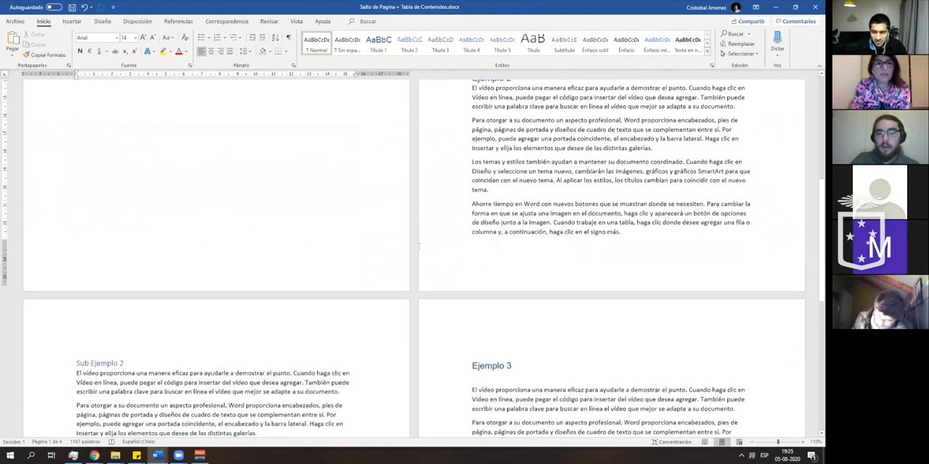
pyautogui.scroll(-5, 453, 223)
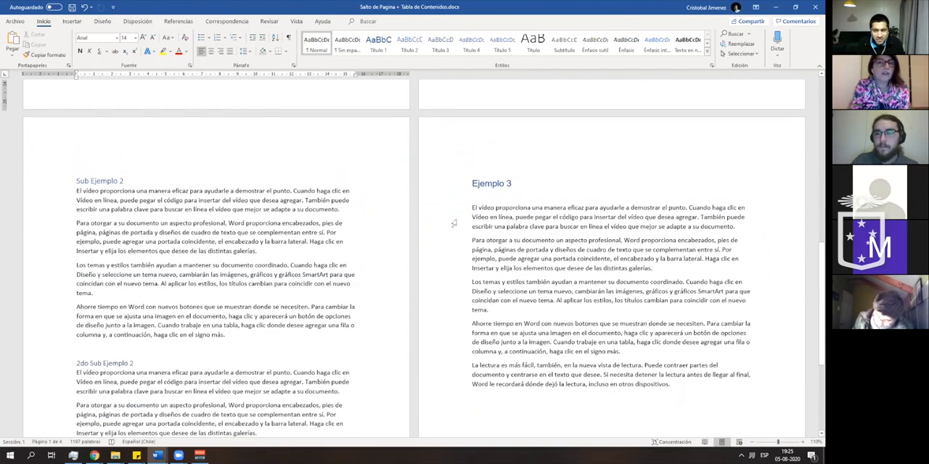
pyautogui.scroll(6, 454, 223)
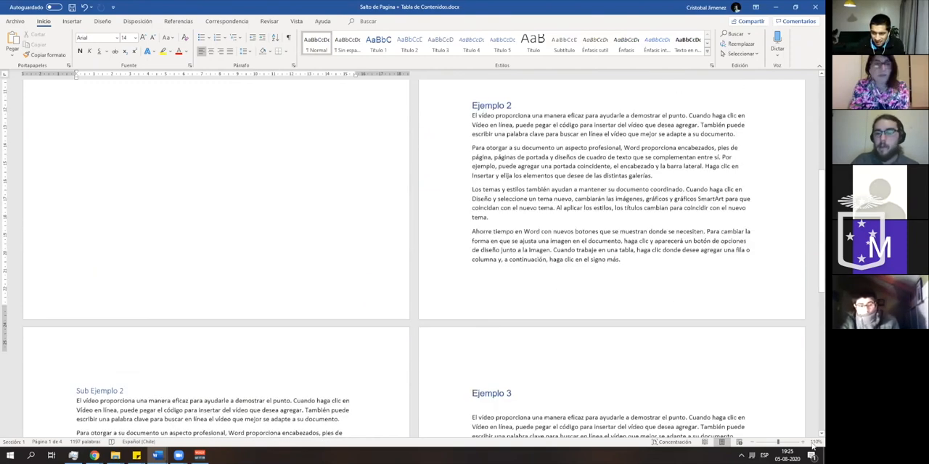
pyautogui.scroll(4, 813, 445)
pyautogui.click(803, 442)
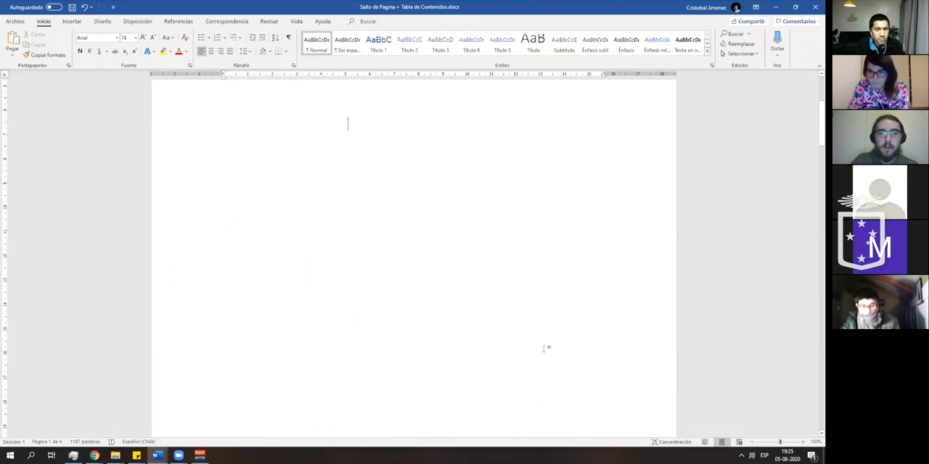
pyautogui.scroll(-10, 414, 254)
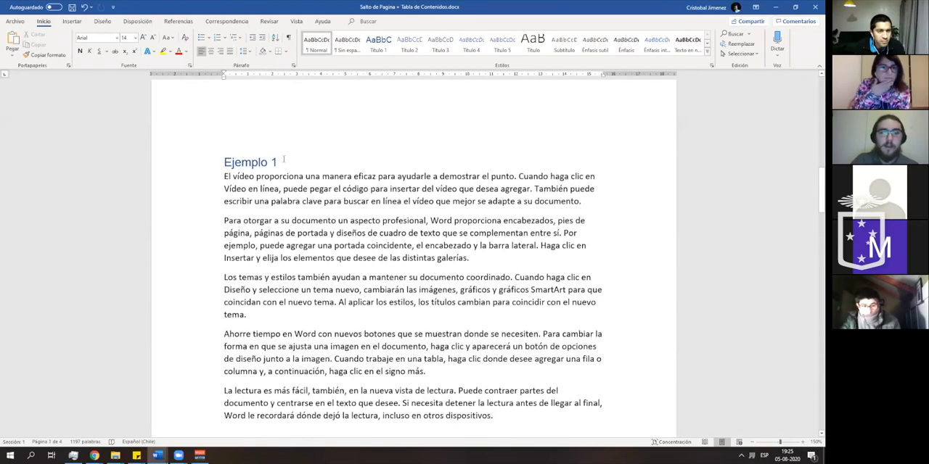
pyautogui.click(279, 161)
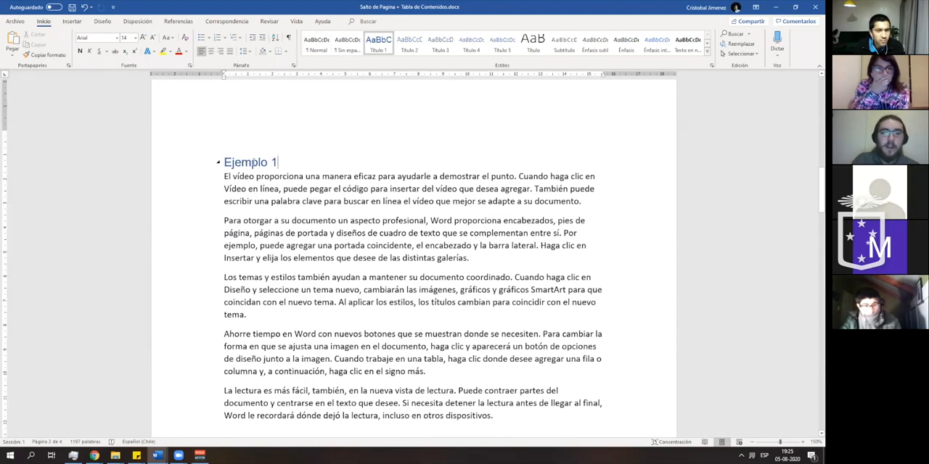
pyautogui.moveTo(283, 162); pyautogui.dragTo(219, 161)
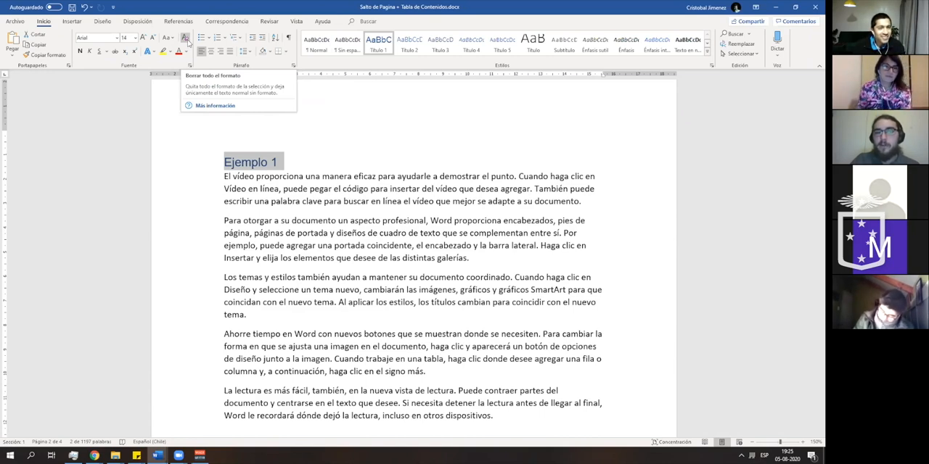
pyautogui.click(185, 39)
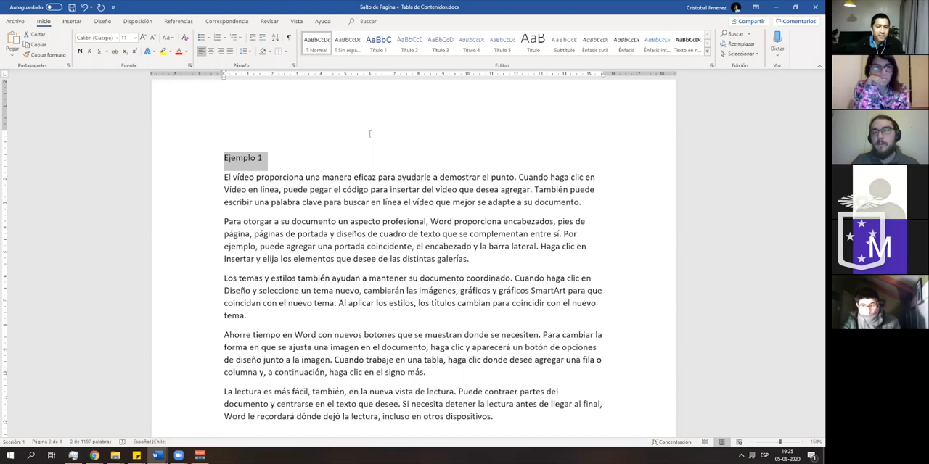
# - Undo the formatting removal on the Ejemplo 1 heading and return to the Contenido table
pyautogui.hotkey('ctrl', 'z')
pyautogui.click(369, 211)
pyautogui.scroll(9, 369, 211)
pyautogui.scroll(3, 368, 211)
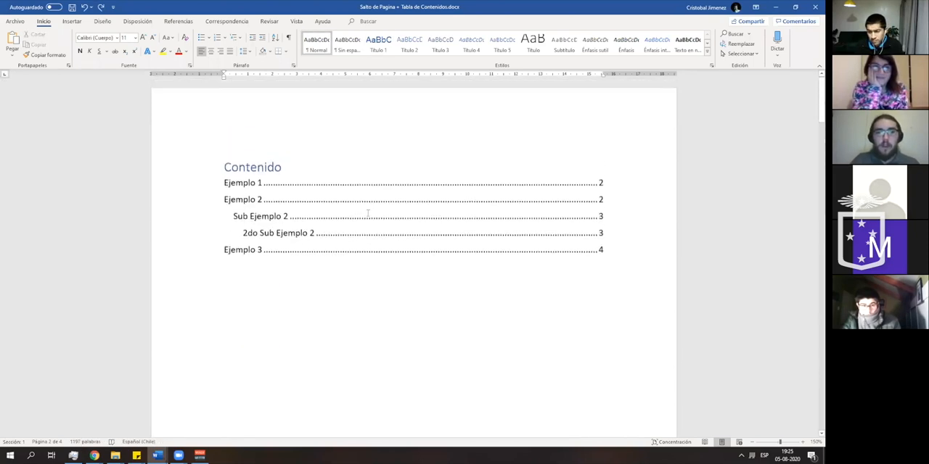
pyautogui.click(369, 213)
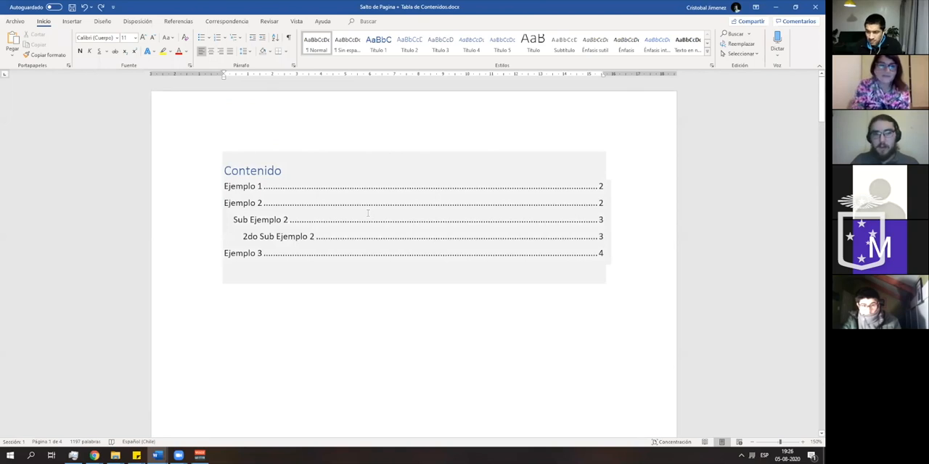
# - Insert a page break directly before the Ejemplo 2 heading
pyautogui.scroll(-3, 363, 208)
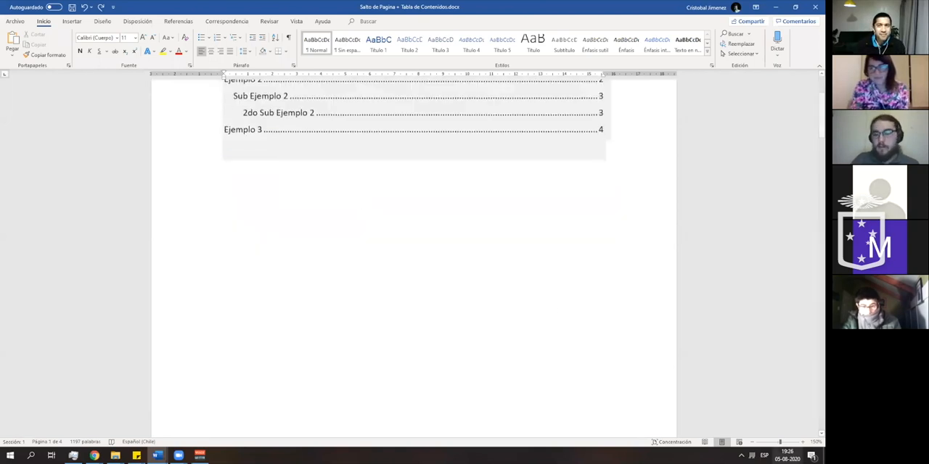
pyautogui.click(752, 442)
pyautogui.click(752, 442)
pyautogui.click(752, 441)
pyautogui.click(752, 442)
pyautogui.click(751, 442)
pyautogui.click(752, 442)
pyautogui.click(752, 442)
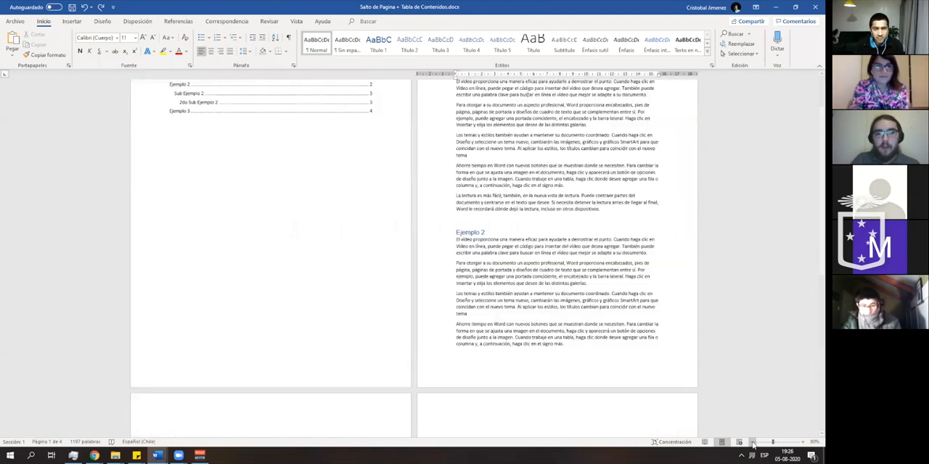
pyautogui.scroll(-2, 471, 239)
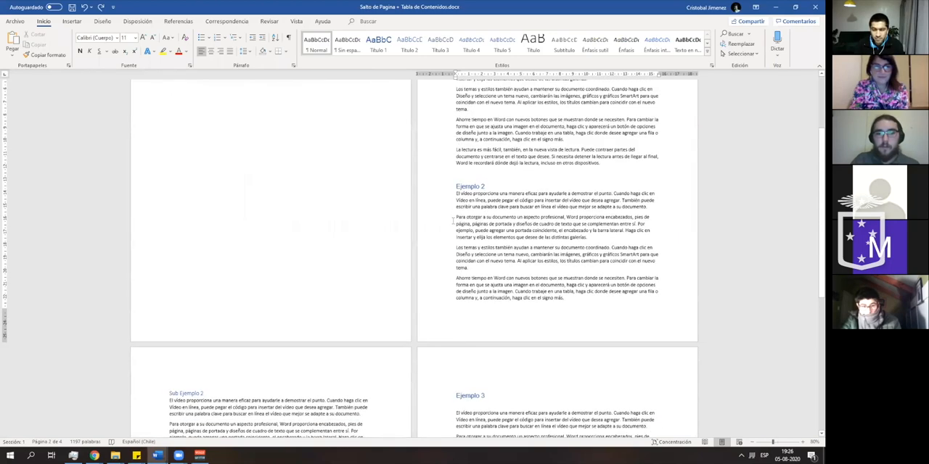
pyautogui.press('Up')
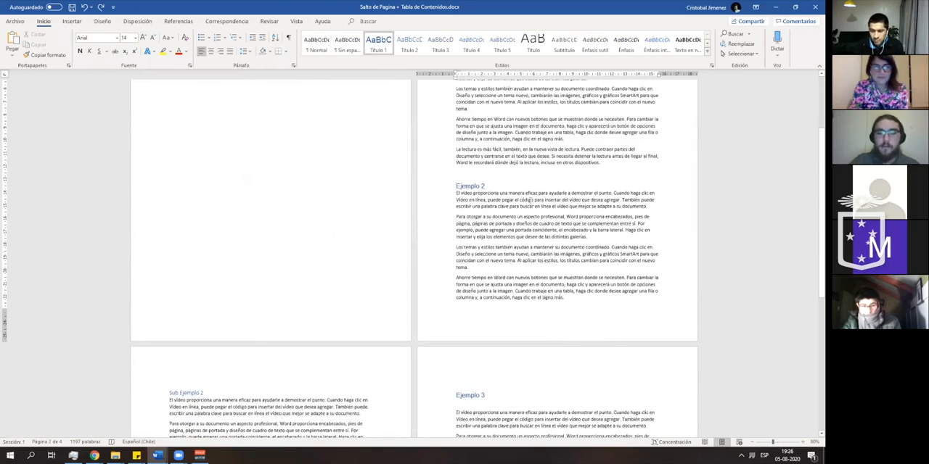
pyautogui.scroll(-12, 522, 215)
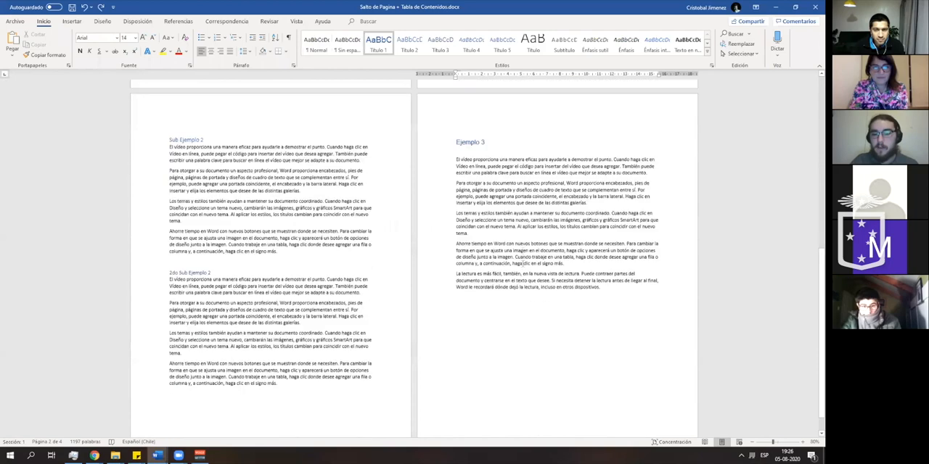
pyautogui.click(556, 328)
pyautogui.scroll(4, 463, 154)
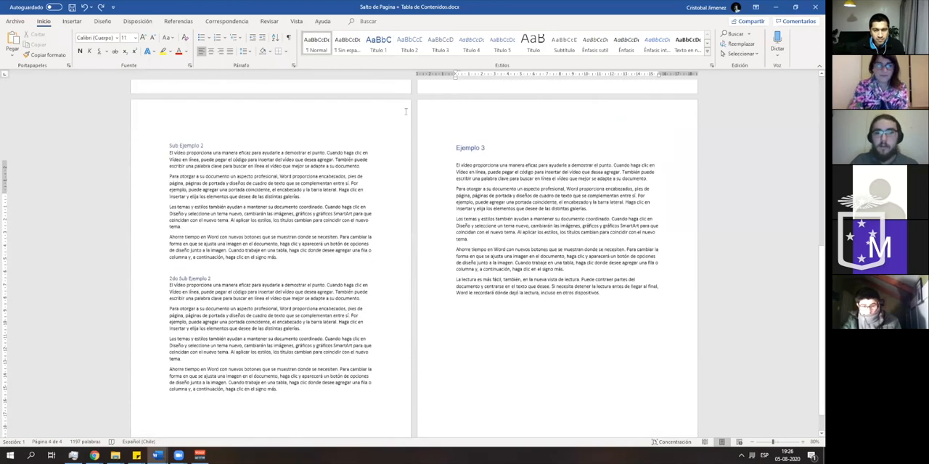
pyautogui.scroll(3, 457, 174)
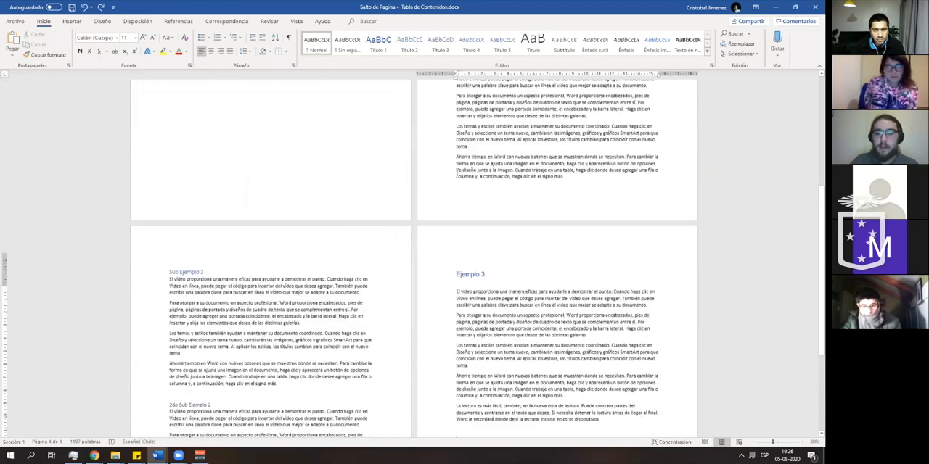
pyautogui.scroll(5, 459, 172)
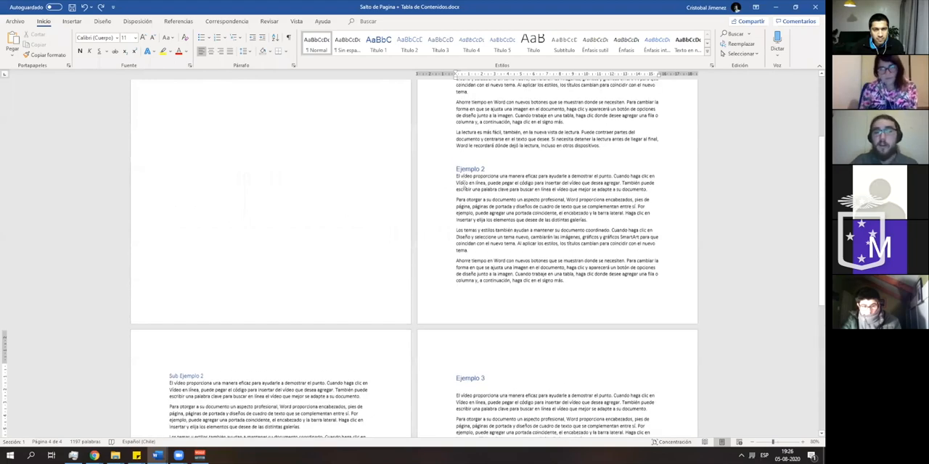
pyautogui.click(457, 171)
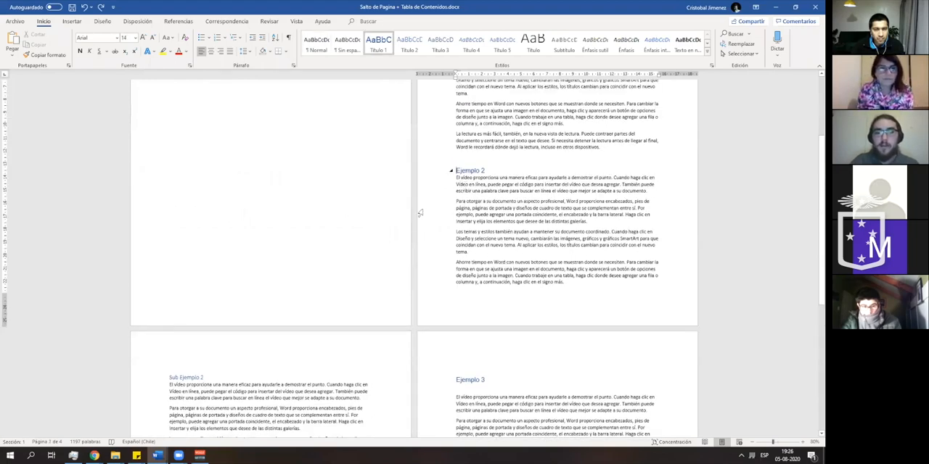
pyautogui.hotkey('ctrl', 'Return')
# - Update the whole Contenido table, entries and page numbers, to account for the page break before Ejemplo 2
pyautogui.scroll(-8, 400, 346)
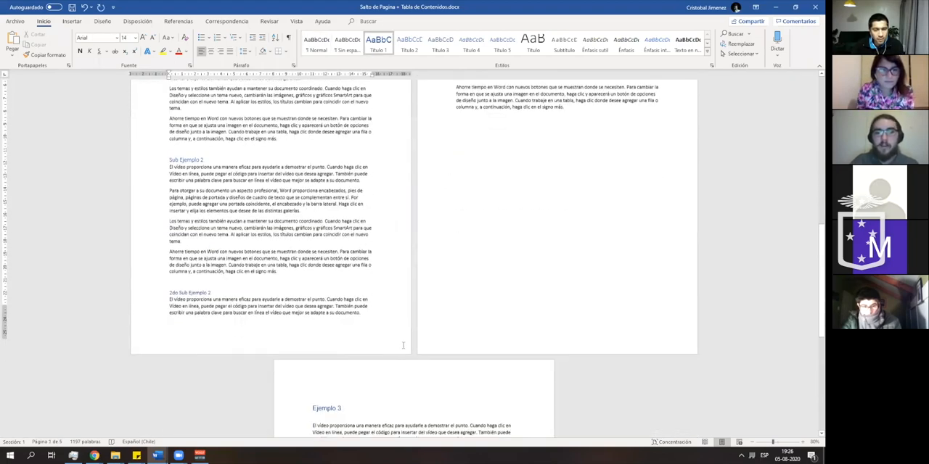
pyautogui.scroll(-2, 402, 345)
pyautogui.scroll(5, 193, 214)
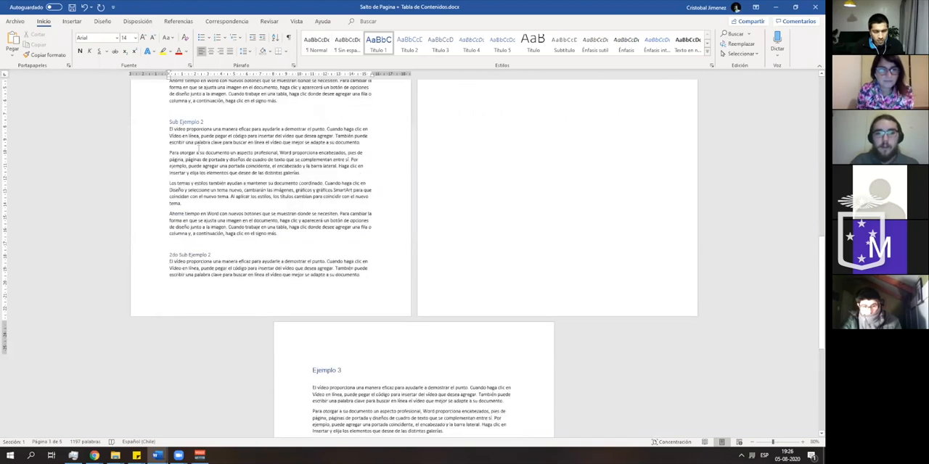
pyautogui.scroll(20, 169, 173)
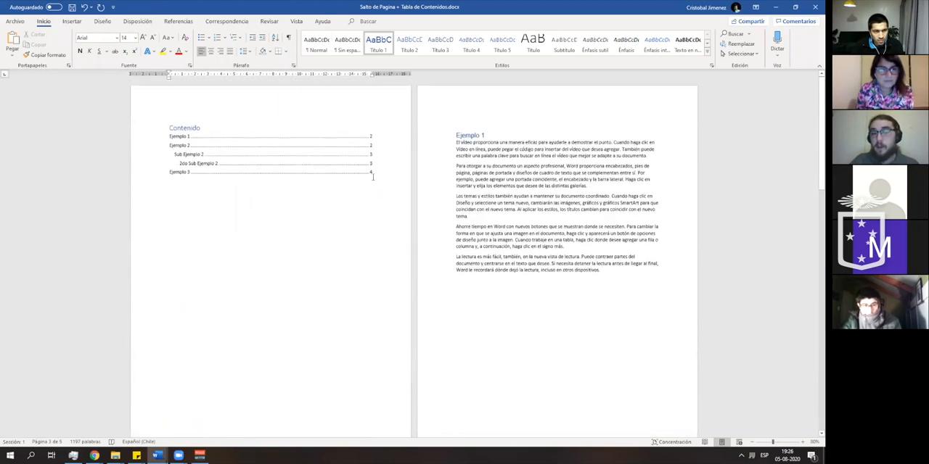
pyautogui.click(307, 141)
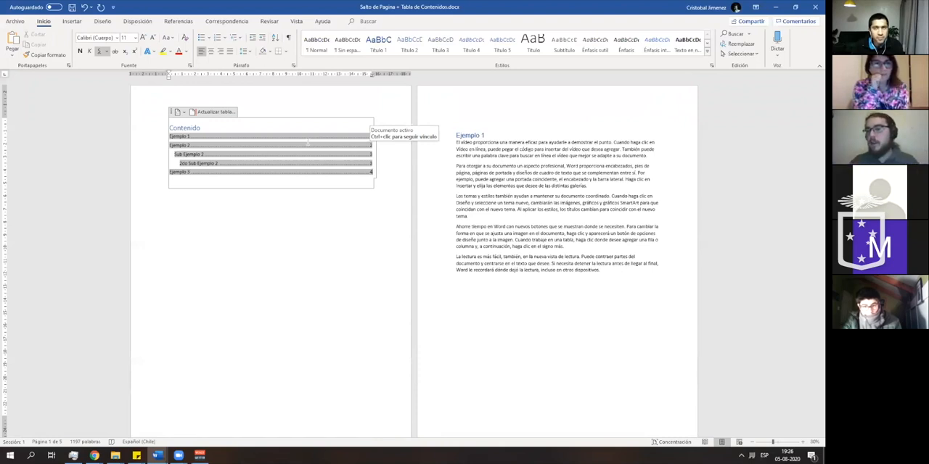
pyautogui.click(215, 111)
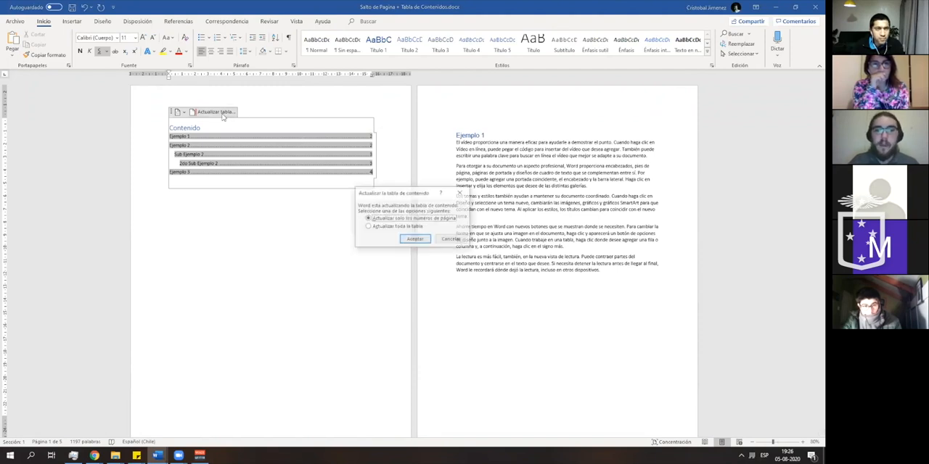
pyautogui.click(407, 227)
pyautogui.click(414, 239)
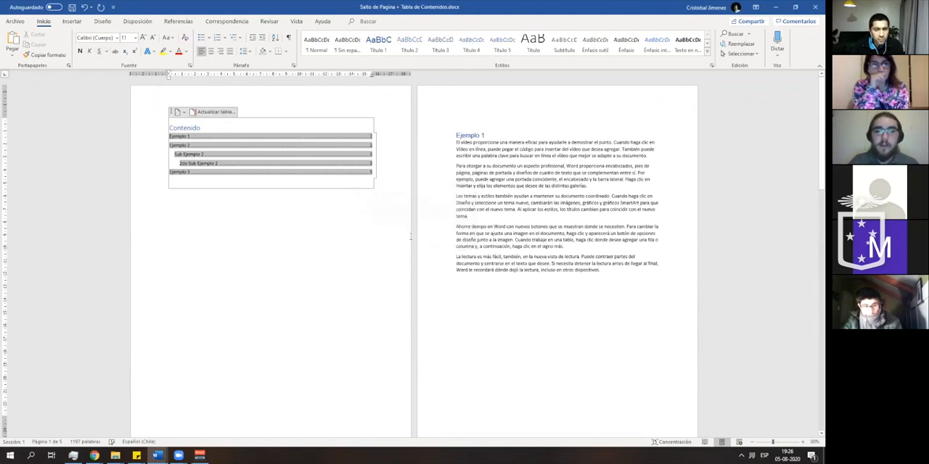
# - Enlarge the Contenido table to examine its page numbers, and return to a two-page view
pyautogui.click(802, 442)
pyautogui.click(801, 442)
pyautogui.click(802, 442)
pyautogui.keyDown('ctrl'); pyautogui.scroll(6, 446, 264); pyautogui.keyUp('ctrl')
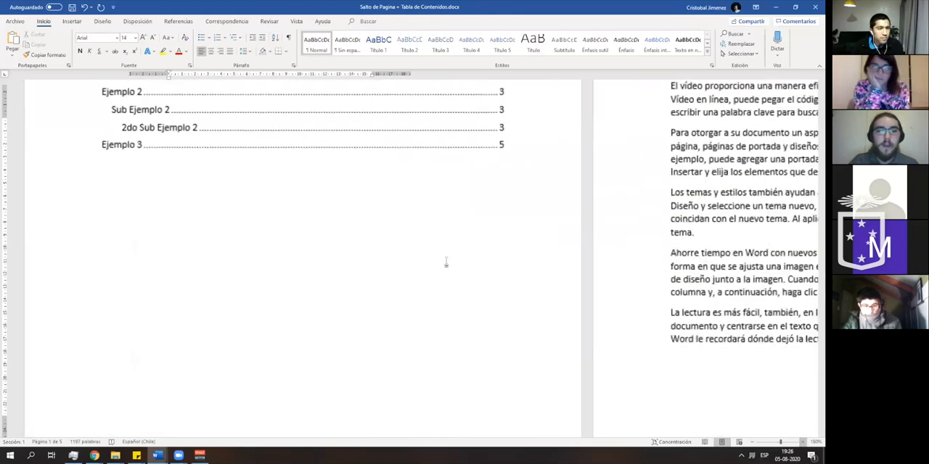
pyautogui.scroll(2, 210, 212)
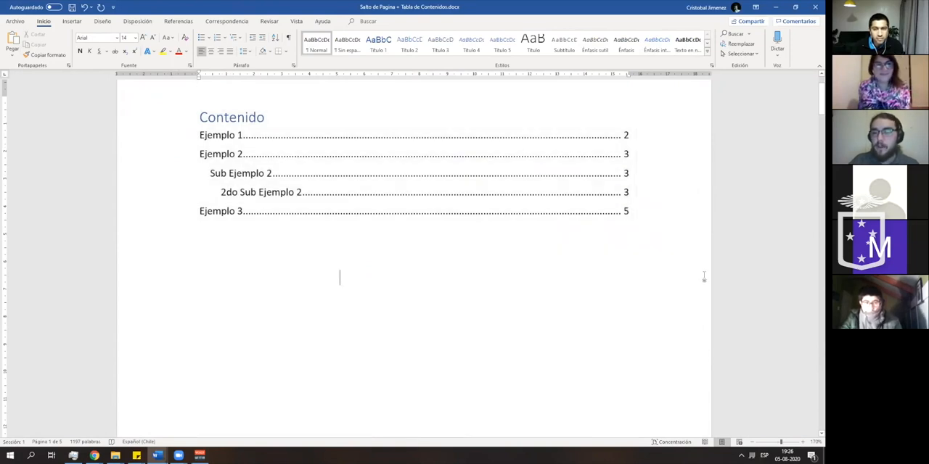
pyautogui.click(750, 441)
pyautogui.click(750, 442)
pyautogui.click(750, 442)
pyautogui.click(750, 441)
pyautogui.click(751, 442)
pyautogui.click(750, 442)
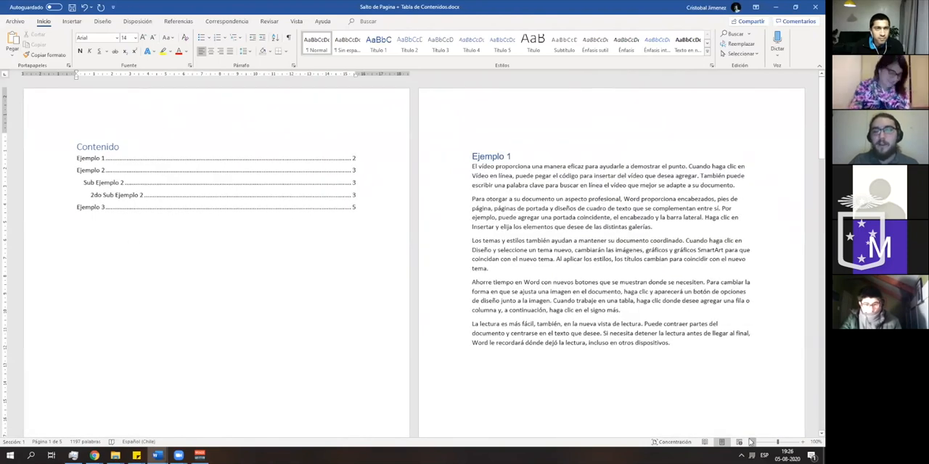
pyautogui.click(750, 441)
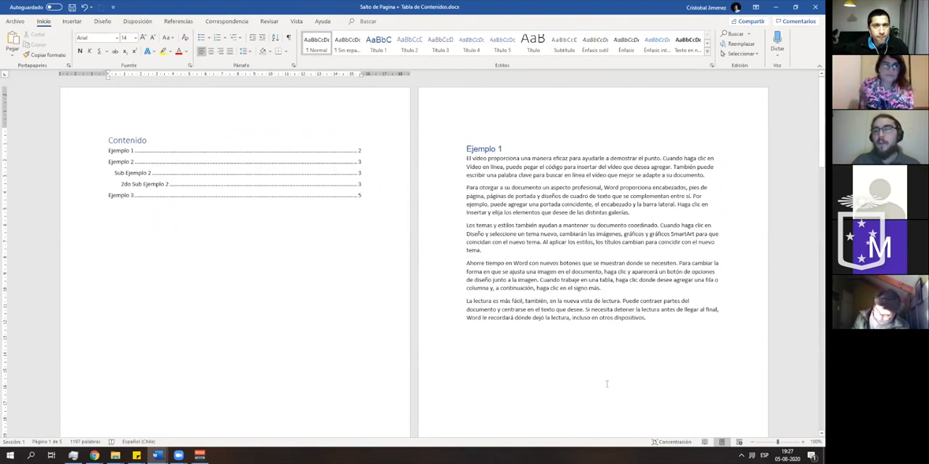
# - Follow the Ejemplo 3 link in the Contenido table to its section, and return to the start of the document
pyautogui.click(123, 196)
pyautogui.click(145, 235)
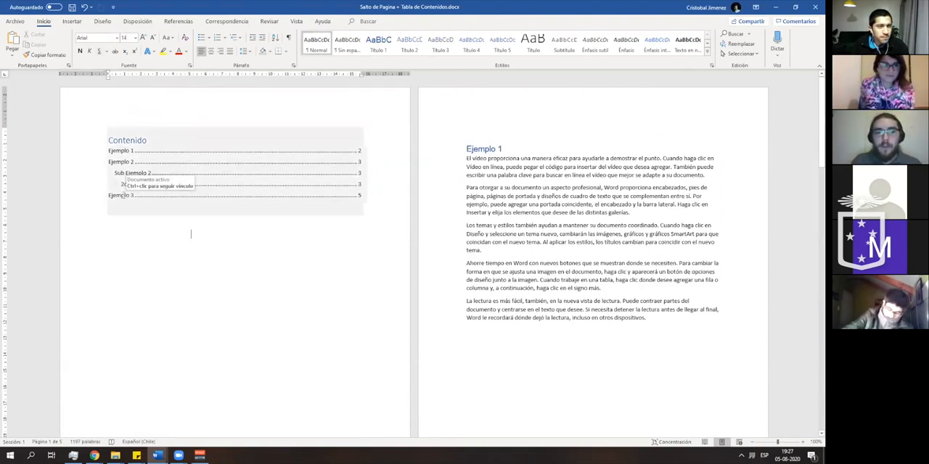
pyautogui.click(116, 195)
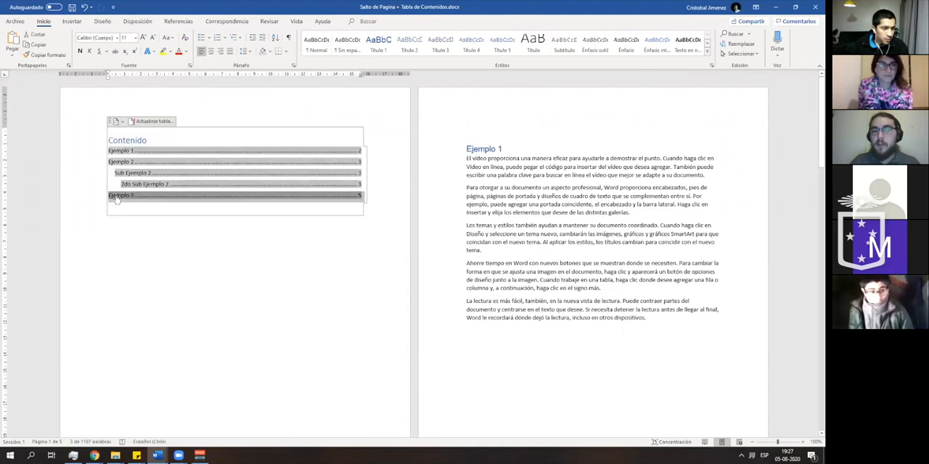
pyautogui.keyDown('ctrl'); pyautogui.click(116, 196); pyautogui.keyUp('ctrl')
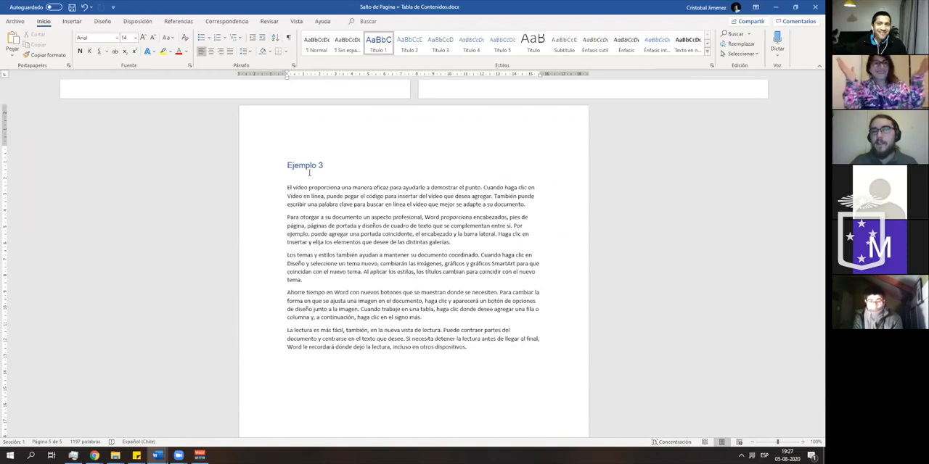
pyautogui.scroll(10, 311, 173)
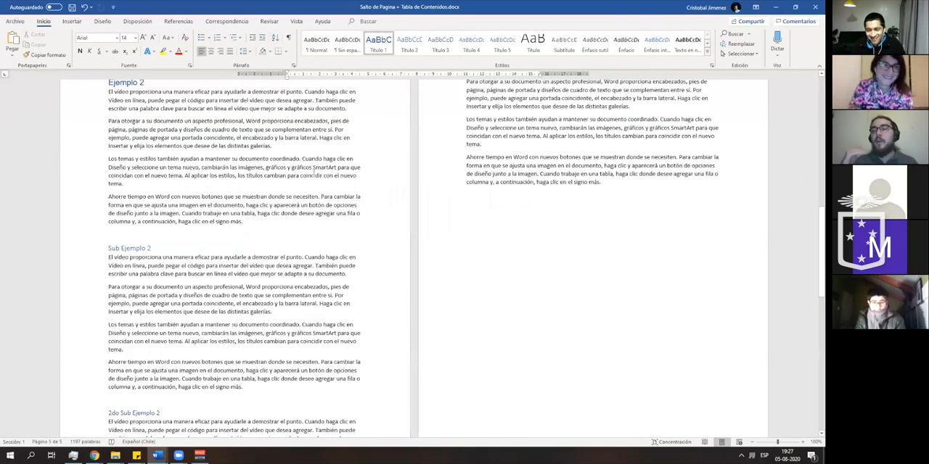
pyautogui.scroll(1, 316, 174)
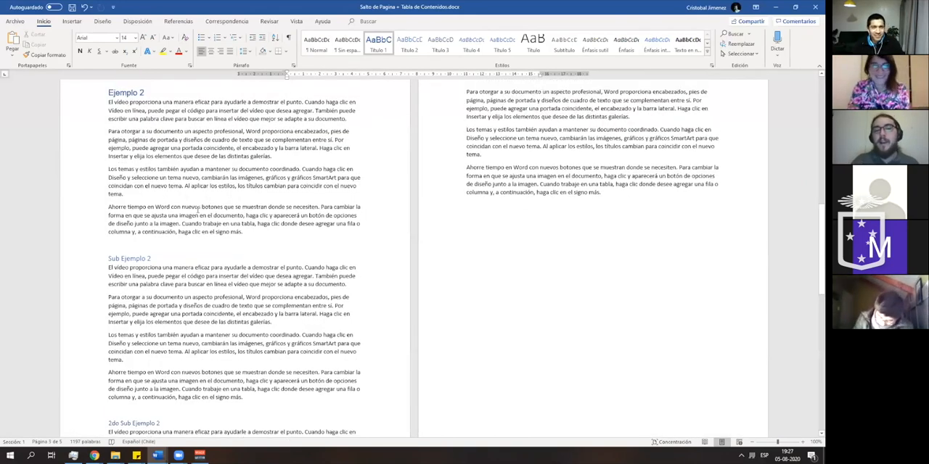
pyautogui.click(126, 289)
pyautogui.scroll(10, 130, 286)
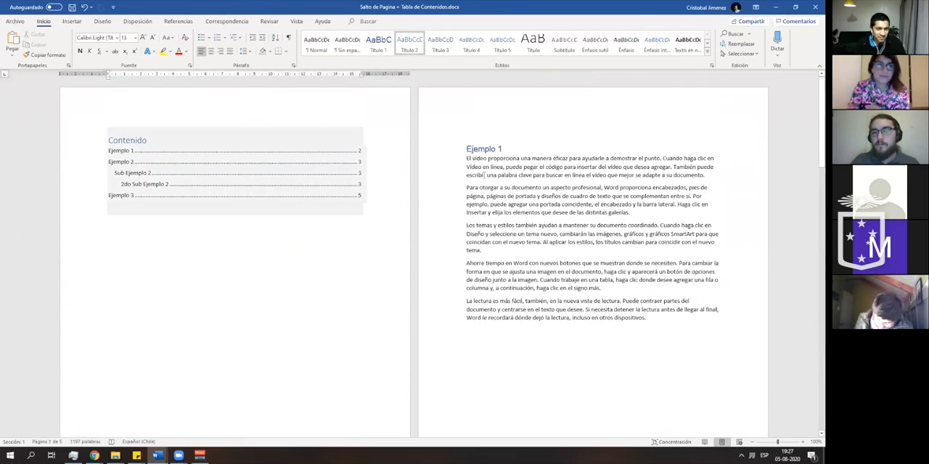
# - Collapse the text under the Ejemplo 1, Ejemplo 2 and Ejemplo 3 headings
pyautogui.click(476, 146)
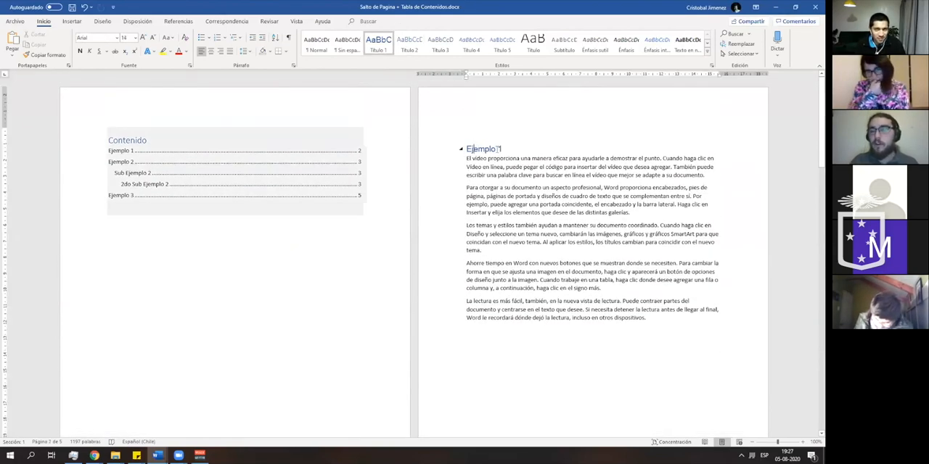
pyautogui.doubleClick(494, 148)
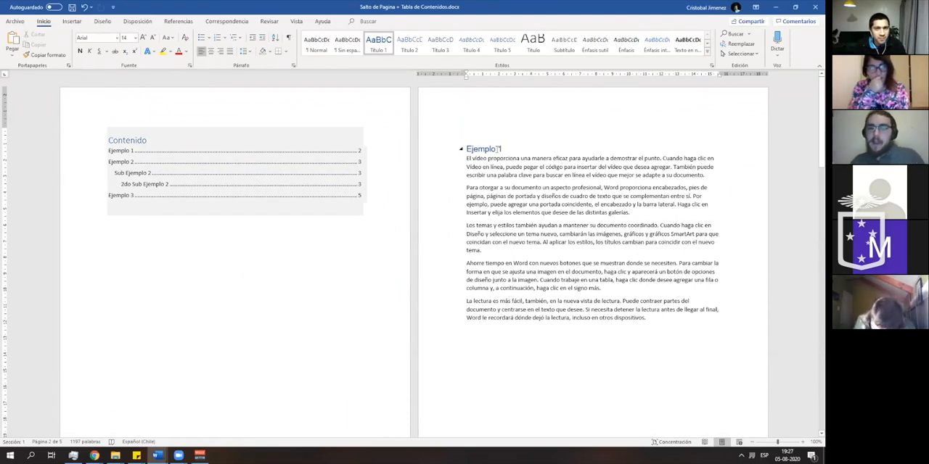
pyautogui.click(507, 144)
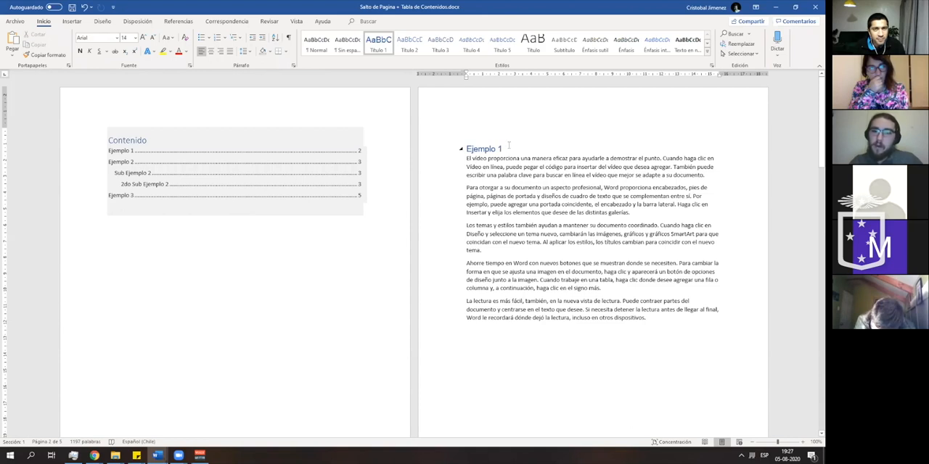
pyautogui.click(461, 150)
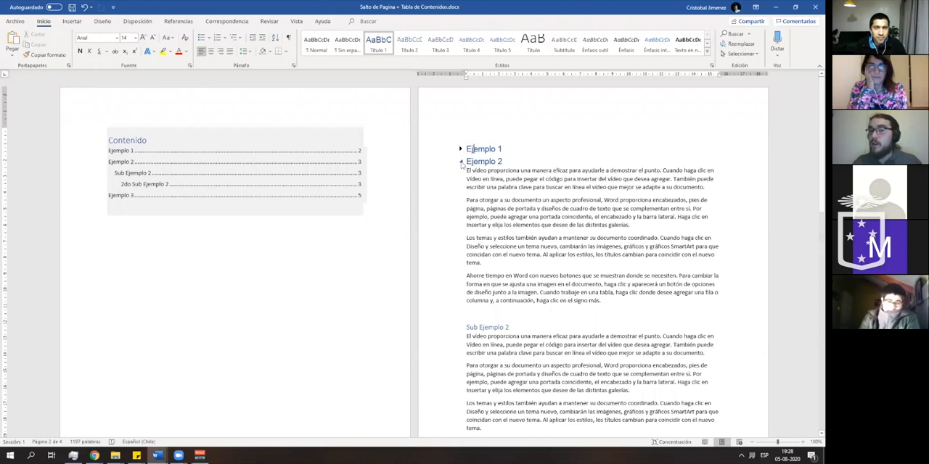
pyautogui.click(461, 162)
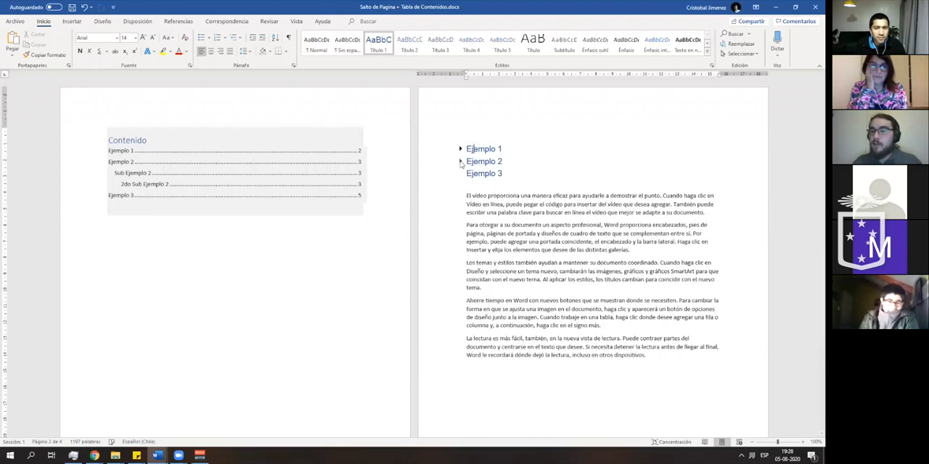
pyautogui.click(461, 174)
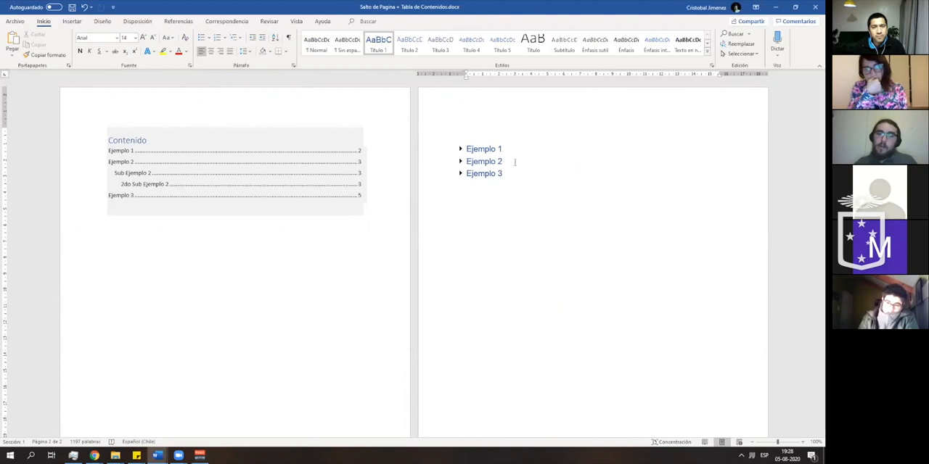
# - Expand the Ejemplo 2 heading, and collapse and re-expand its Sub Ejemplo 2 subheading
pyautogui.click(460, 164)
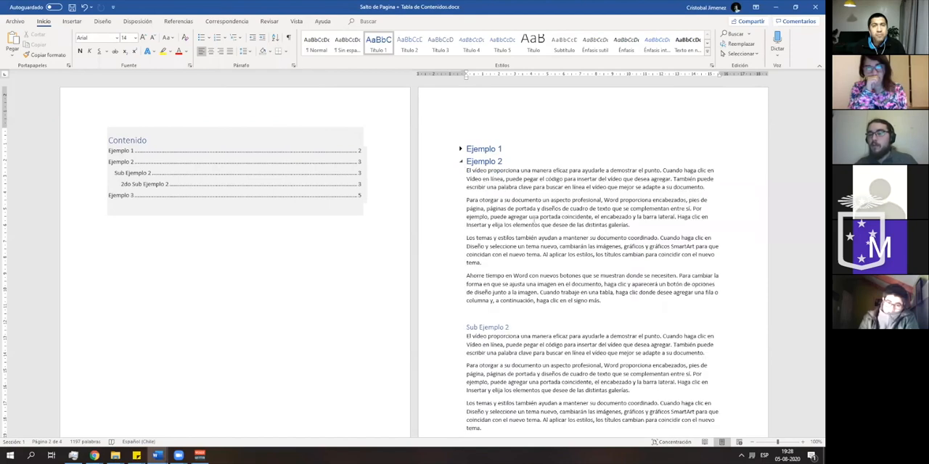
pyautogui.scroll(-3, 460, 164)
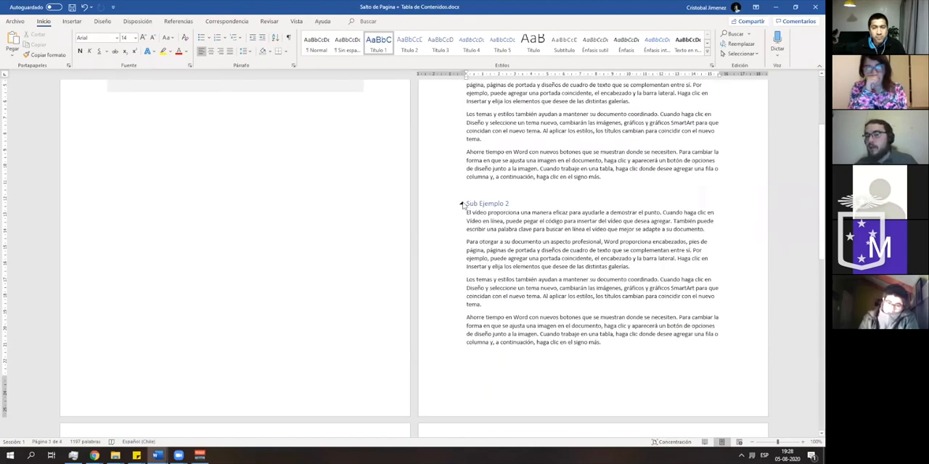
pyautogui.click(460, 205)
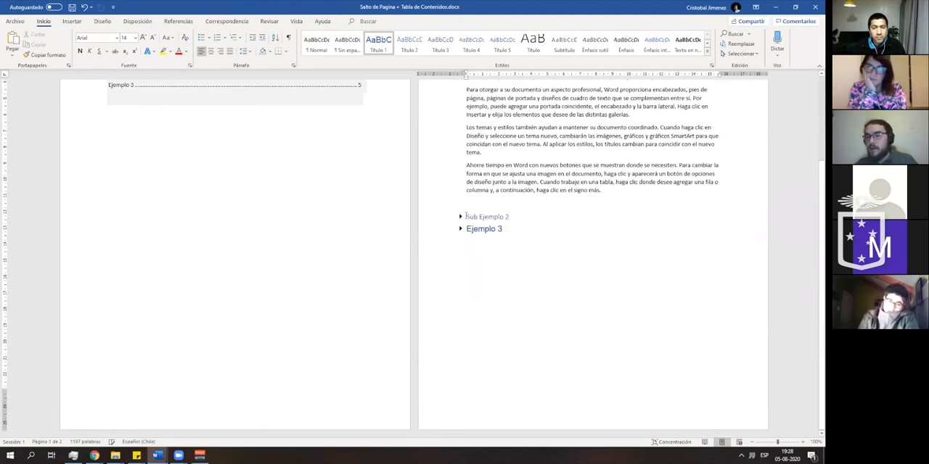
pyautogui.click(460, 217)
pyautogui.scroll(3, 506, 221)
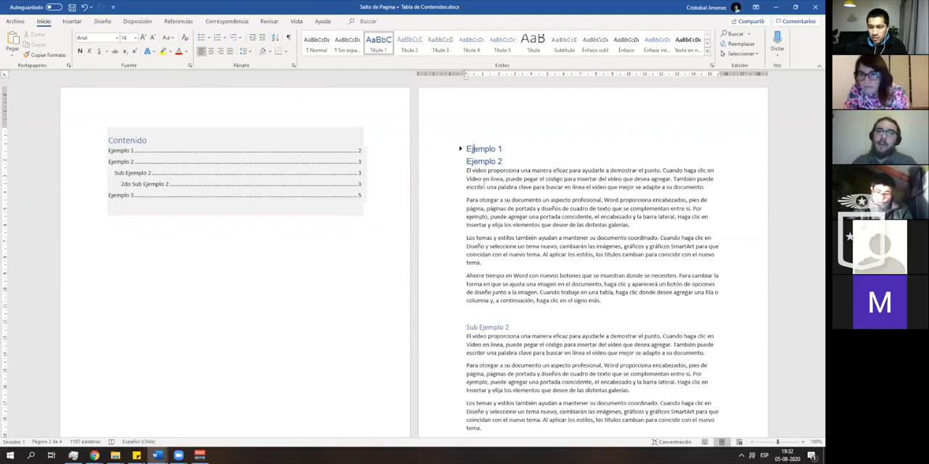
pyautogui.click(322, 21)
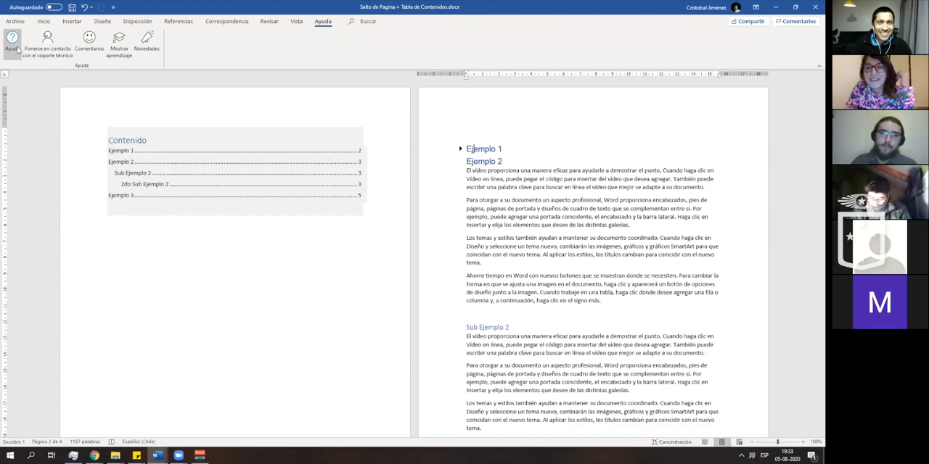
pyautogui.click(43, 22)
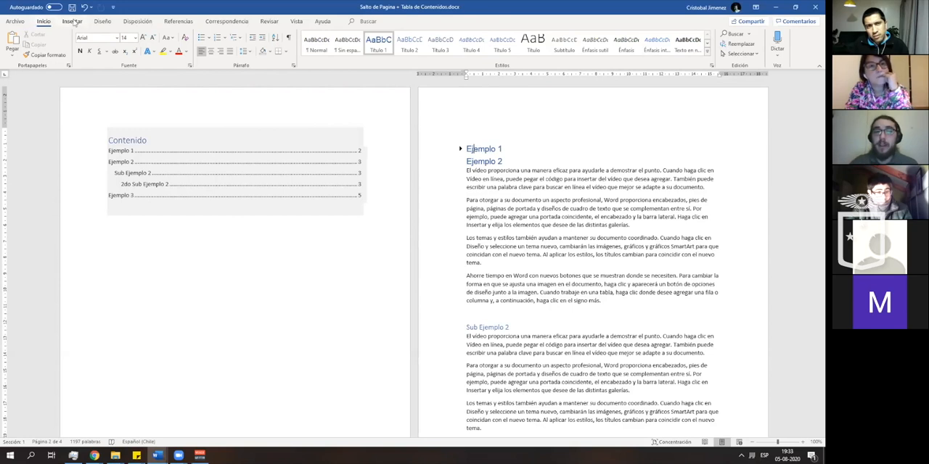
# - Show the paragraph marks and other hidden formatting symbols in the document
pyautogui.click(72, 22)
pyautogui.click(43, 21)
pyautogui.click(288, 37)
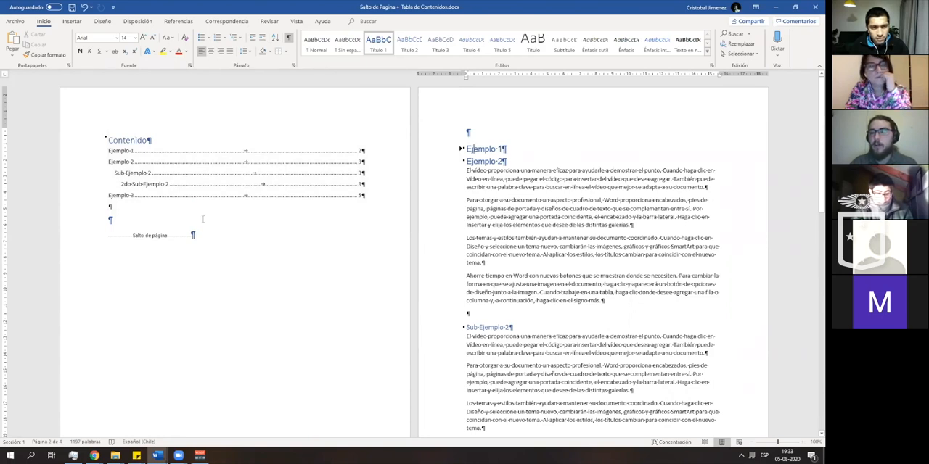
# - Delete the page break below the Contenido table and insert a page break again at the same place
pyautogui.click(172, 218)
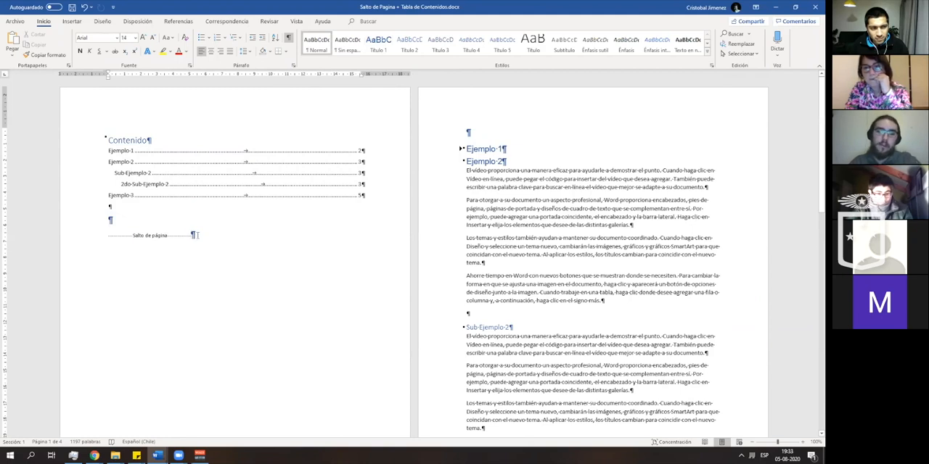
pyautogui.click(197, 235)
pyautogui.press('Delete')
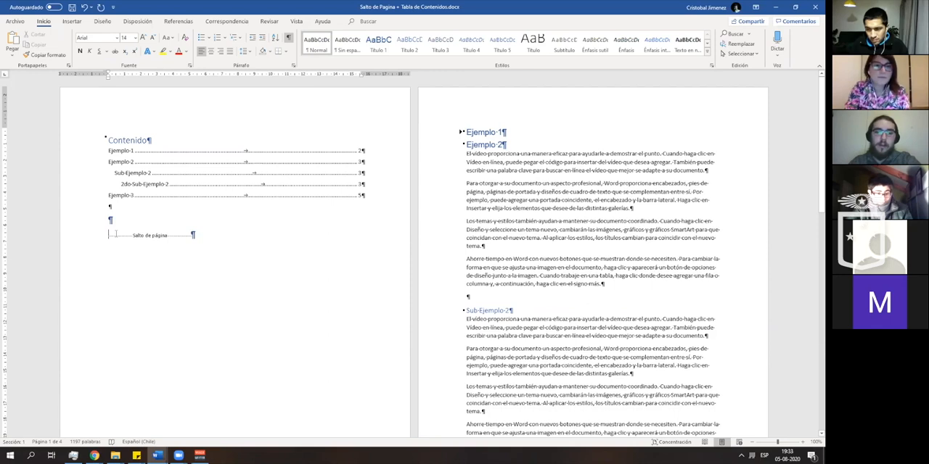
pyautogui.press('Delete')
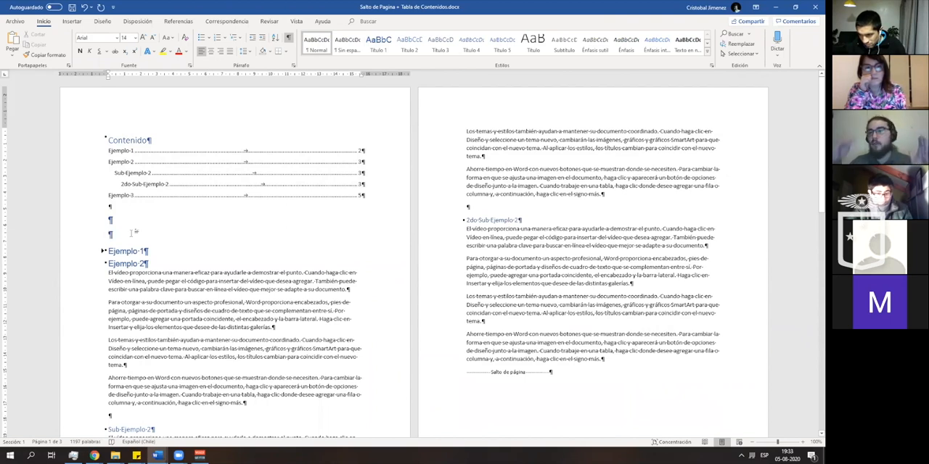
pyautogui.hotkey('ctrl', 'Return')
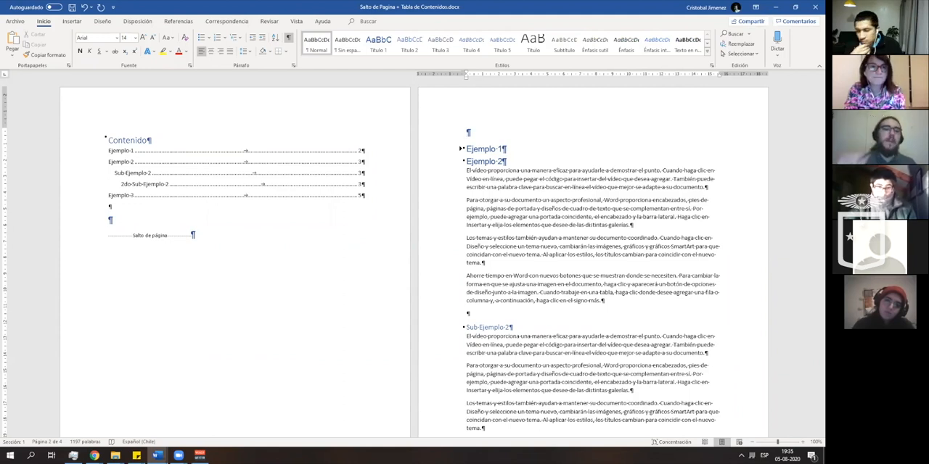
# - Examine the custom table of contents options for a table of illustrations, and close them without changes
pyautogui.click(71, 23)
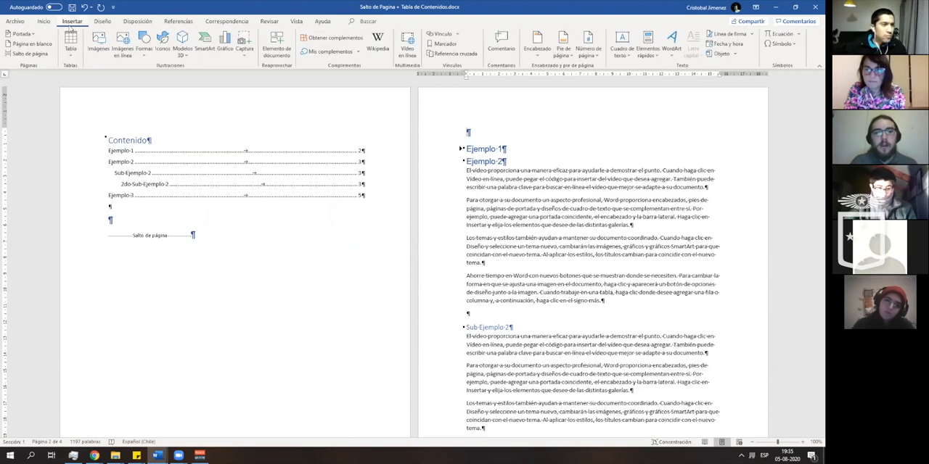
pyautogui.click(178, 21)
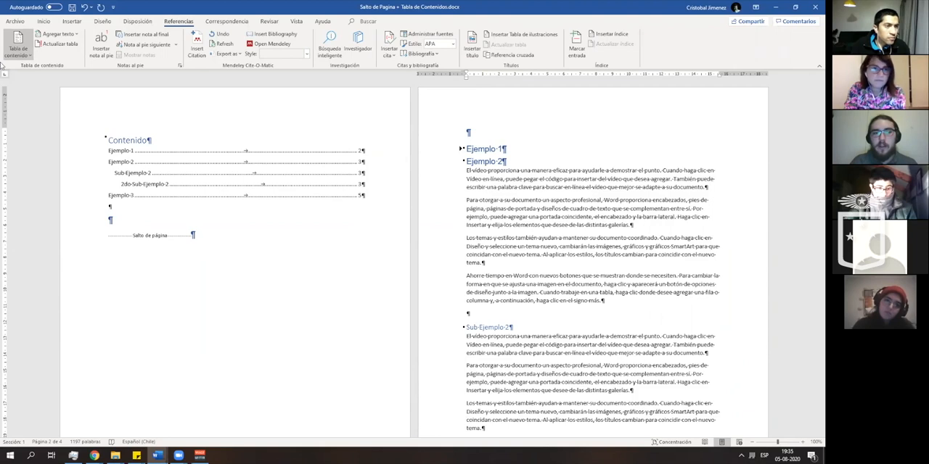
pyautogui.click(16, 57)
pyautogui.click(16, 58)
pyautogui.click(16, 58)
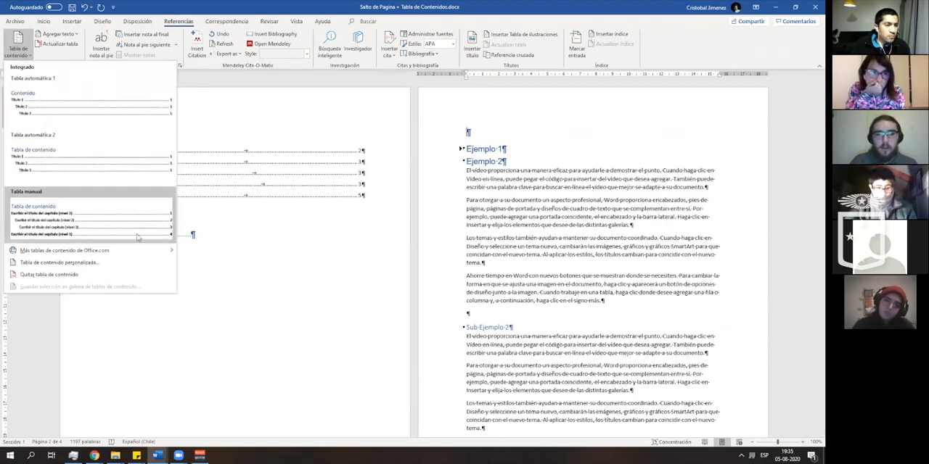
pyautogui.click(115, 262)
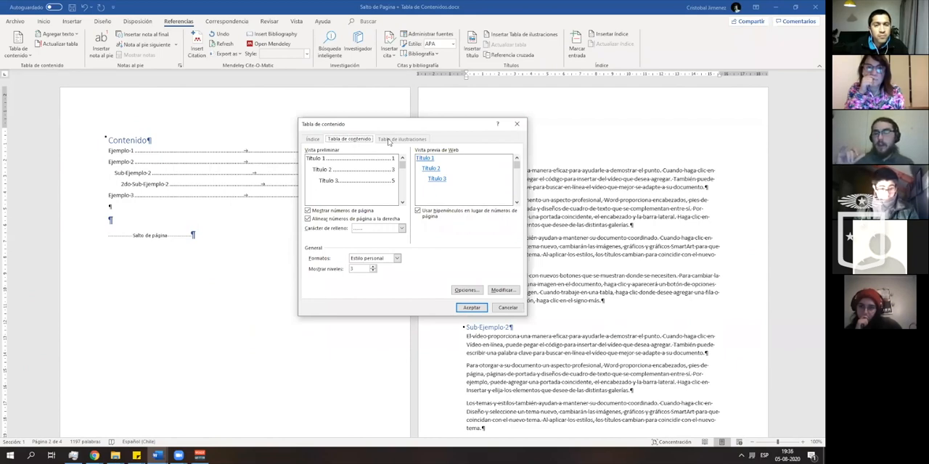
pyautogui.click(517, 123)
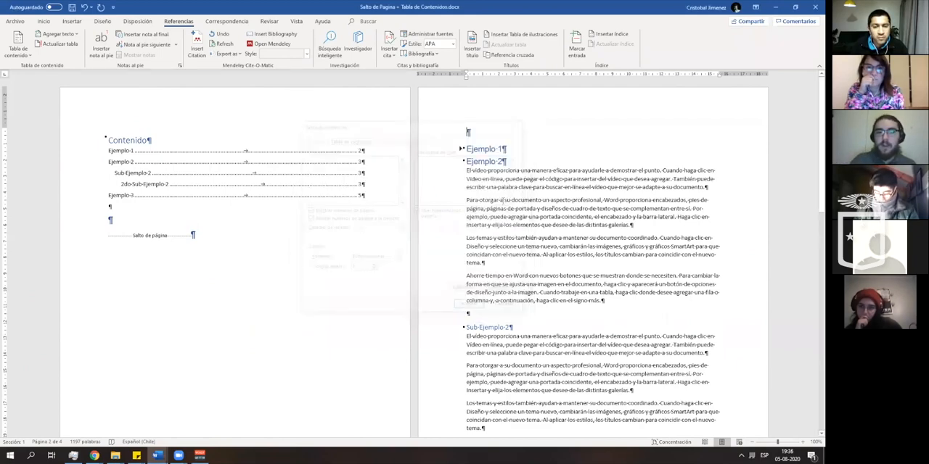
# - Expand the Ejemplo 3 heading and add blank paragraphs after its last text until a new page starts
pyautogui.scroll(-10, 502, 200)
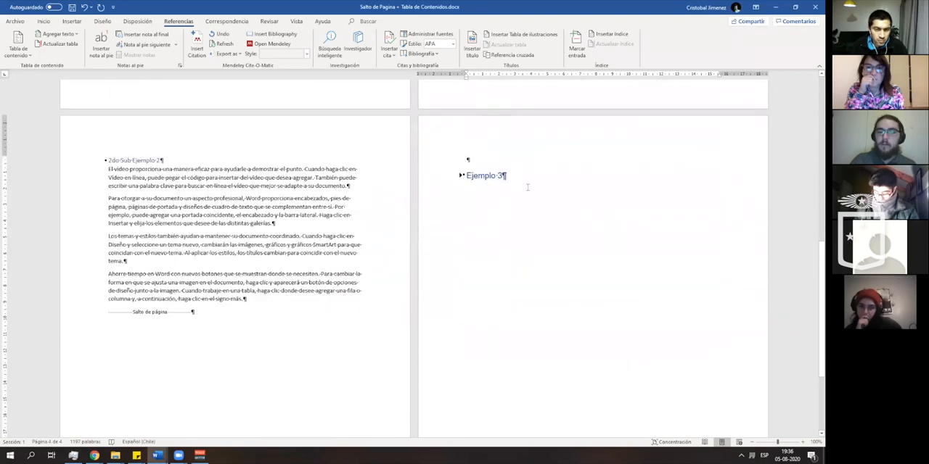
pyautogui.click(461, 175)
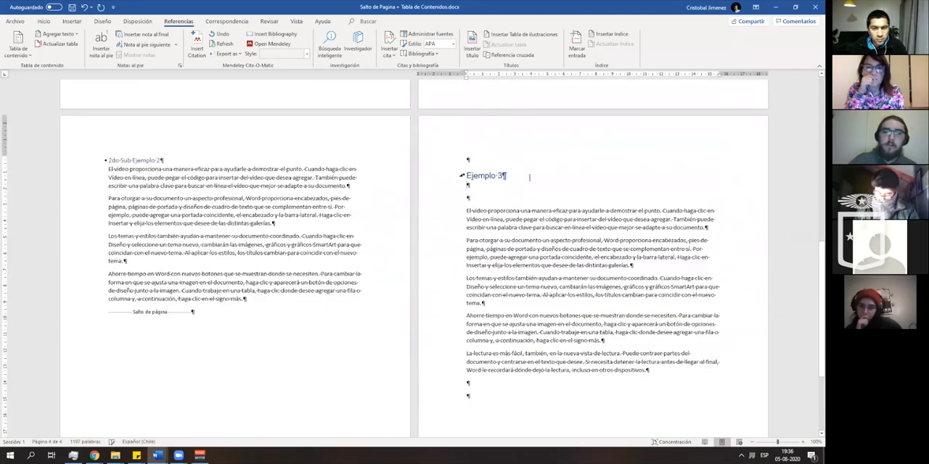
pyautogui.scroll(-4, 528, 182)
pyautogui.click(482, 246)
pyautogui.press('Return')
pyautogui.press('Return')
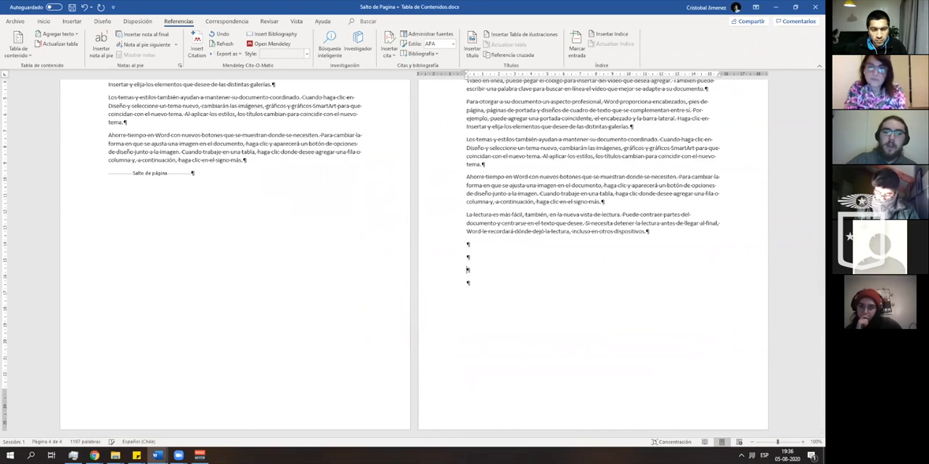
pyautogui.press('Return')
pyautogui.press('Return')
pyautogui.press('Return')
pyautogui.press('Return')
pyautogui.press('Return')
pyautogui.press('Return')
pyautogui.press('Return')
pyautogui.press('Return')
pyautogui.press('Return')
pyautogui.press('Return')
pyautogui.press('Return')
pyautogui.press('Return')
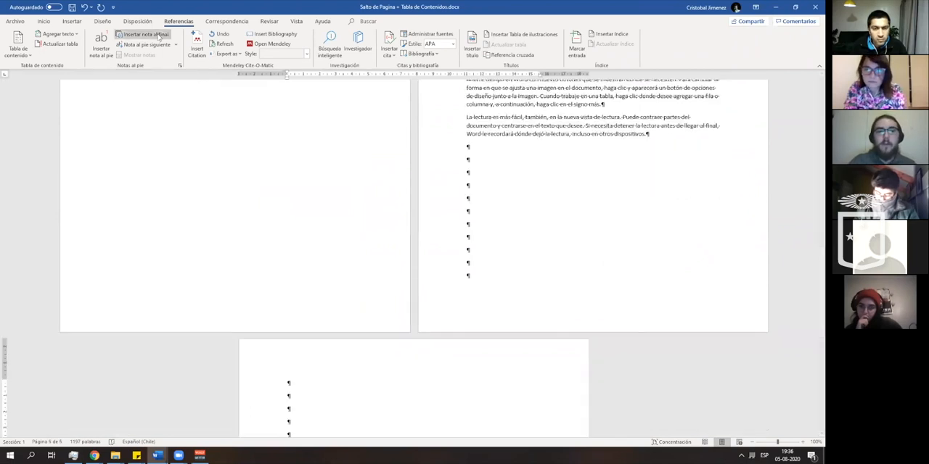
# - Insert a stacked column chart (Columnas apiladas) with the default data on the new last page
pyautogui.click(71, 22)
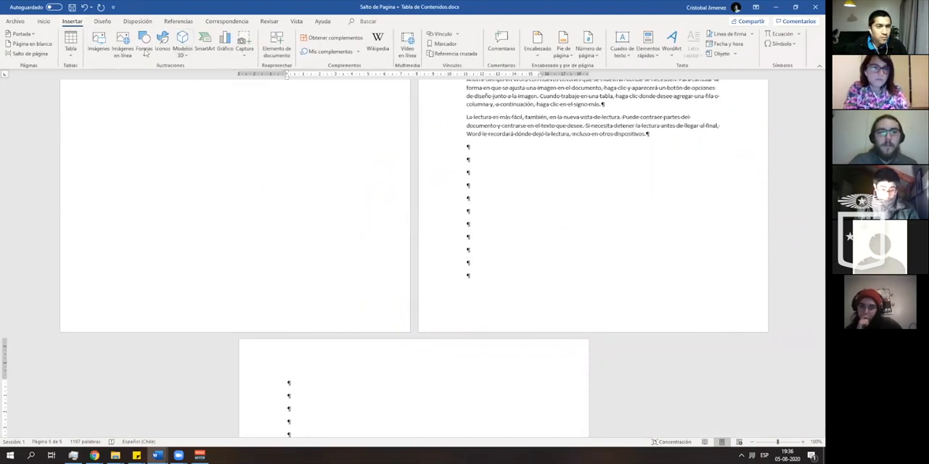
pyautogui.click(225, 45)
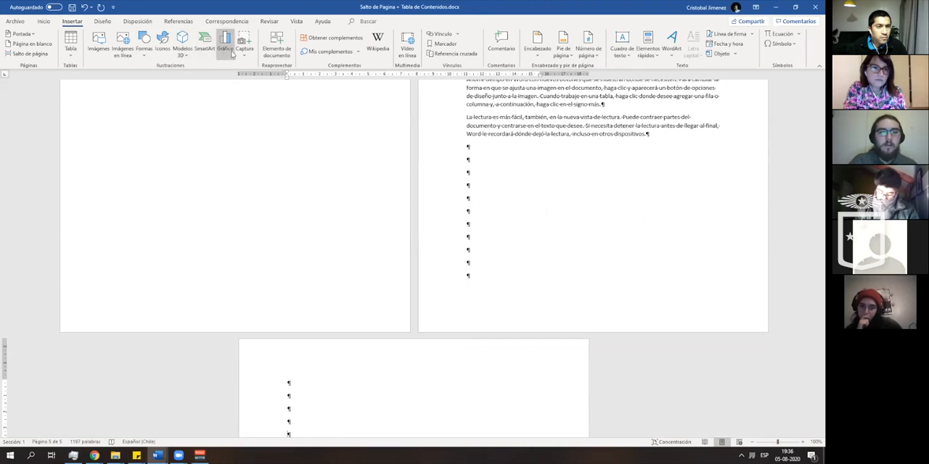
pyautogui.click(382, 143)
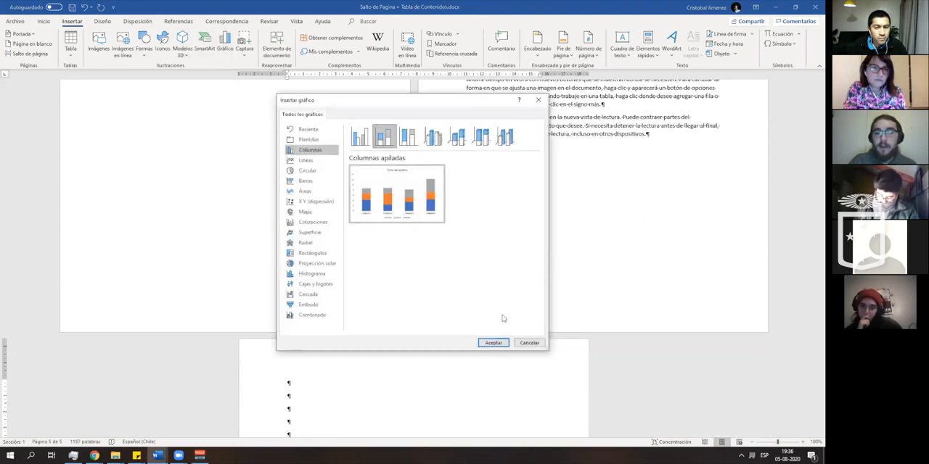
pyautogui.click(493, 342)
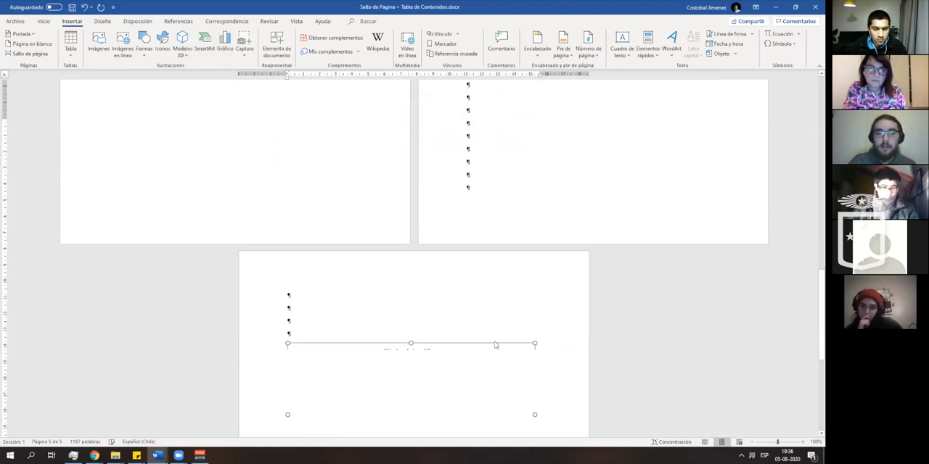
pyautogui.click(538, 314)
# - Check the custom table of contents options with the chart in the document, and close them without changes
pyautogui.click(75, 23)
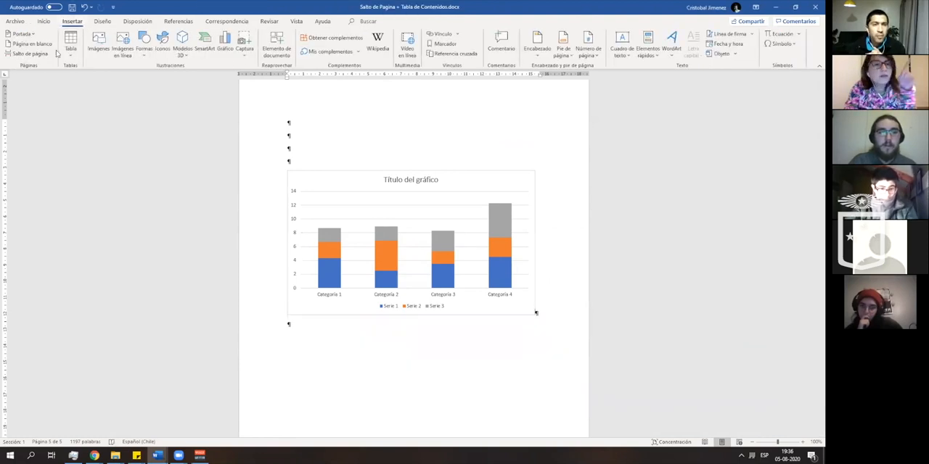
pyautogui.click(179, 21)
pyautogui.click(26, 55)
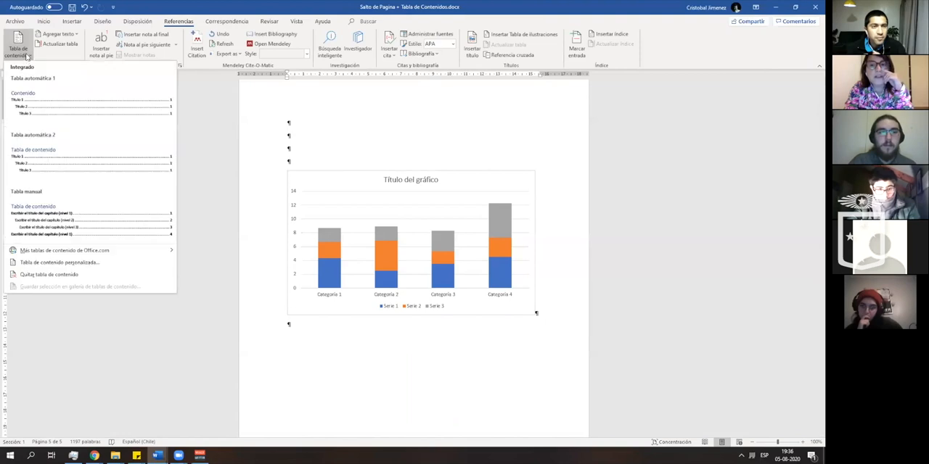
pyautogui.click(123, 267)
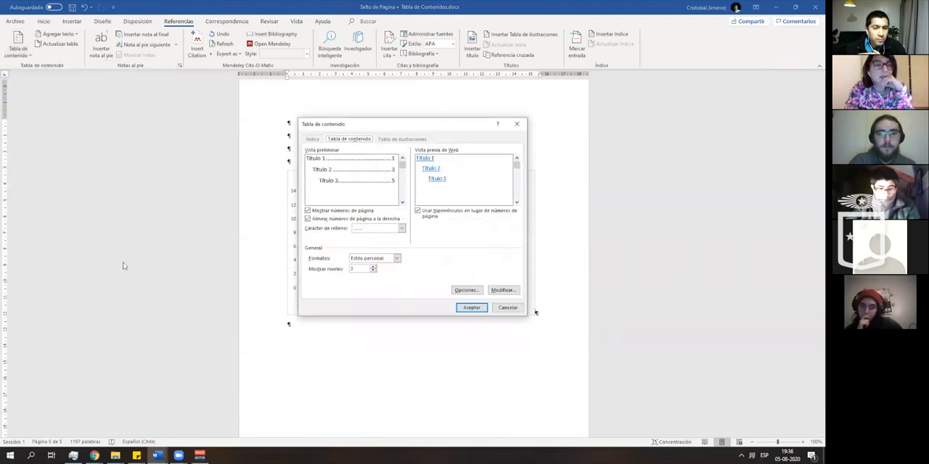
pyautogui.click(515, 126)
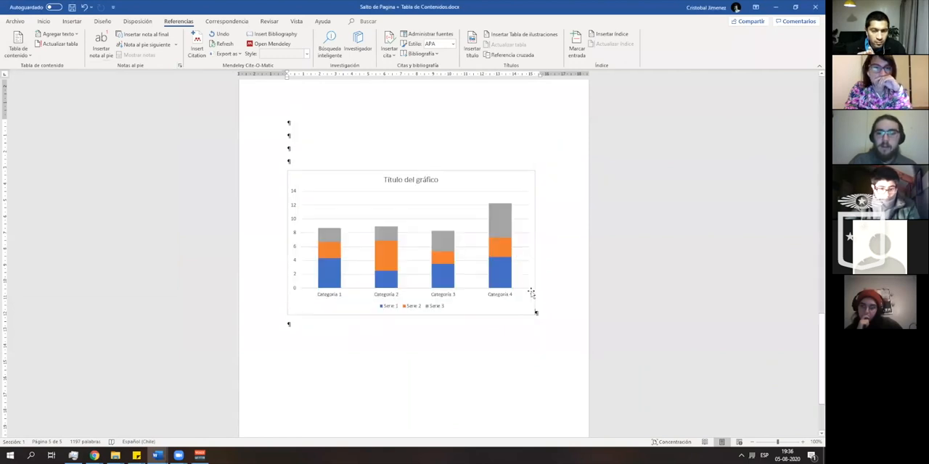
# - Delete the stacked column chart from the last page
pyautogui.click(531, 293)
pyautogui.press('Delete')
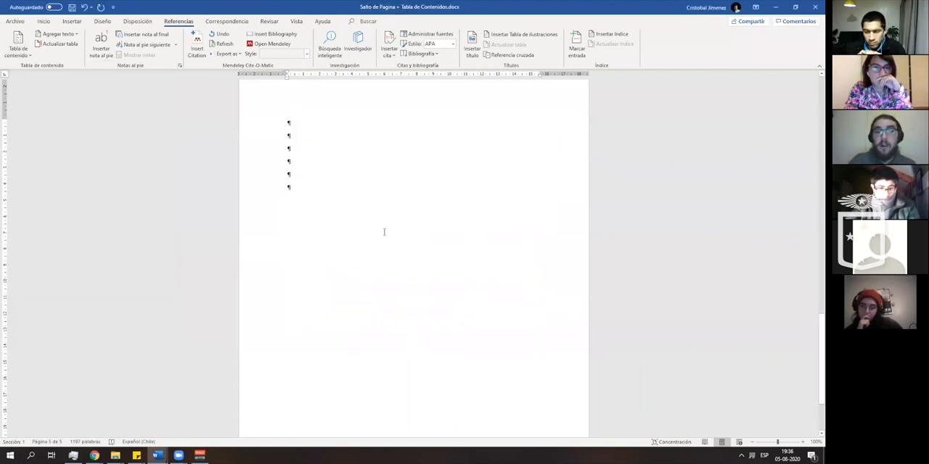
# - Insert the picture Tuit-1.jpg from the Imágenes folder at the cursor on the last page
pyautogui.click(101, 21)
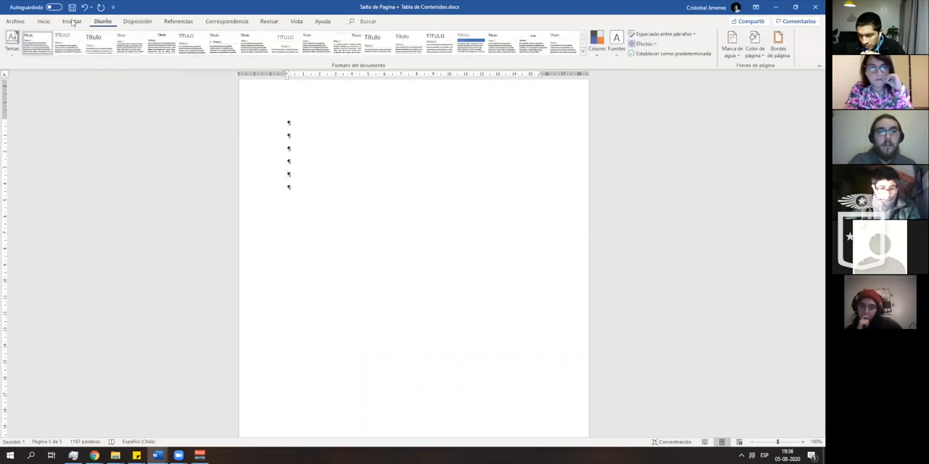
pyautogui.click(73, 21)
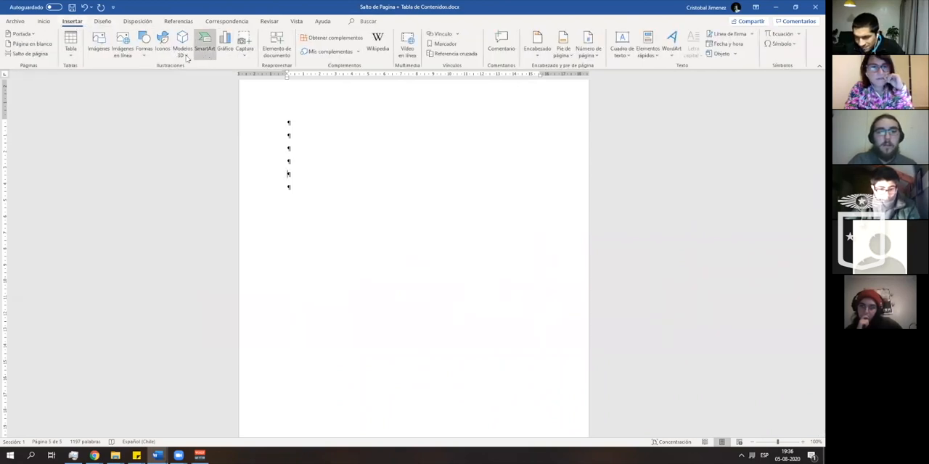
pyautogui.click(98, 44)
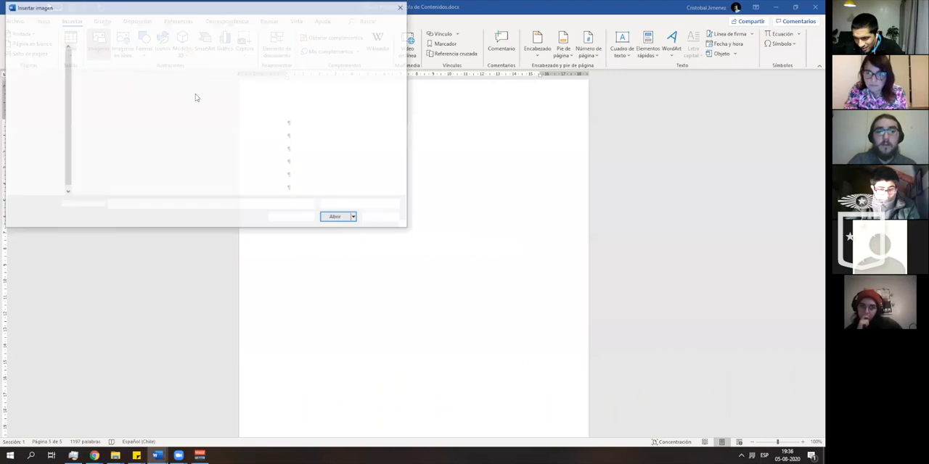
pyautogui.click(288, 123)
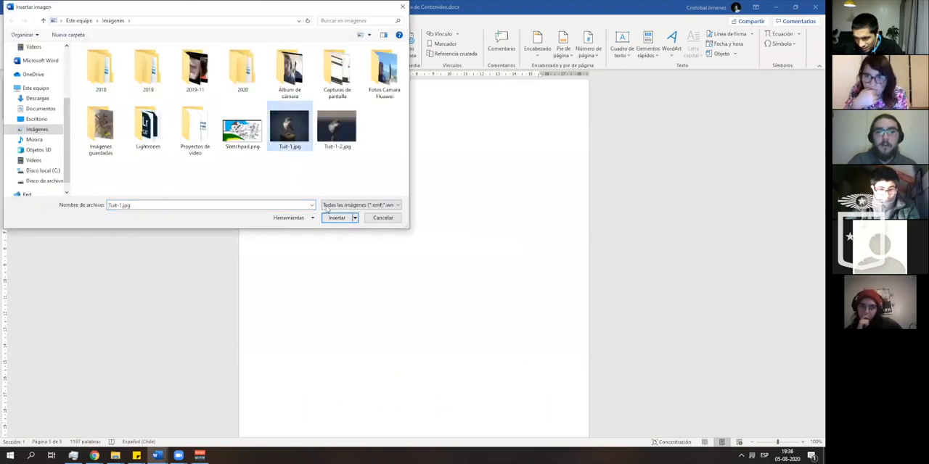
pyautogui.click(337, 217)
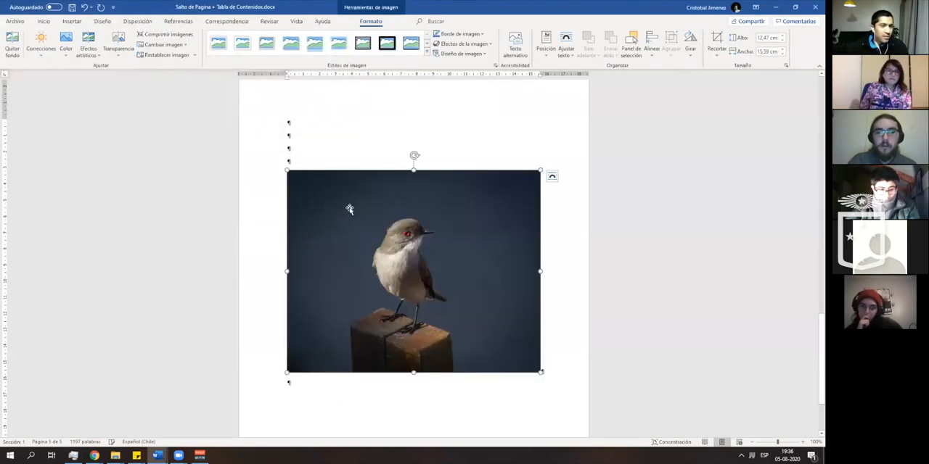
# - Place the cursor in a blank paragraph above the bird picture and check the custom table of contents options again
pyautogui.click(309, 137)
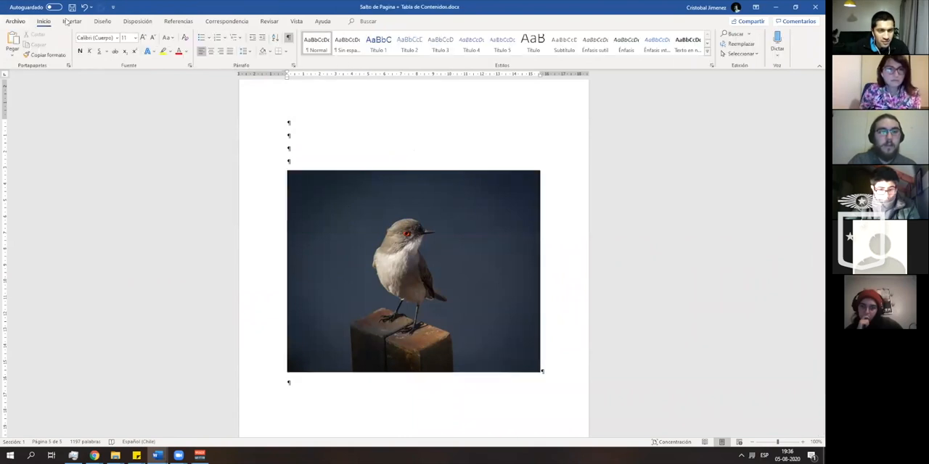
pyautogui.click(70, 21)
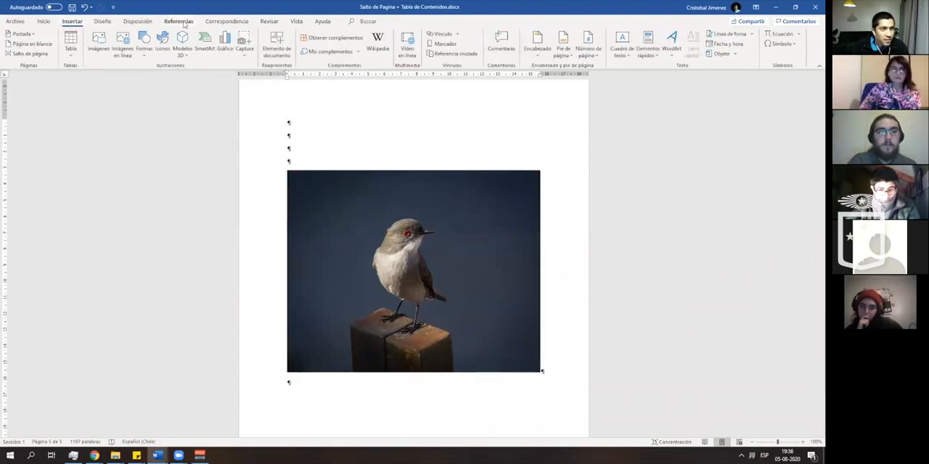
pyautogui.click(178, 21)
pyautogui.click(18, 45)
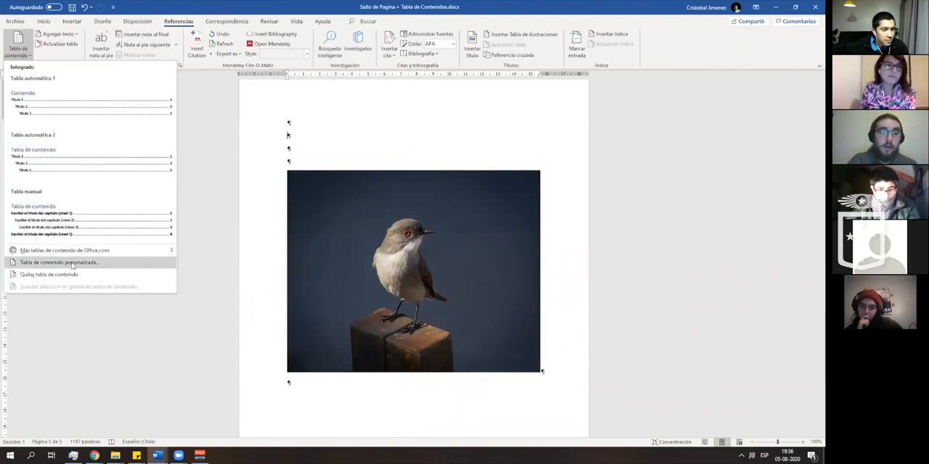
pyautogui.click(71, 263)
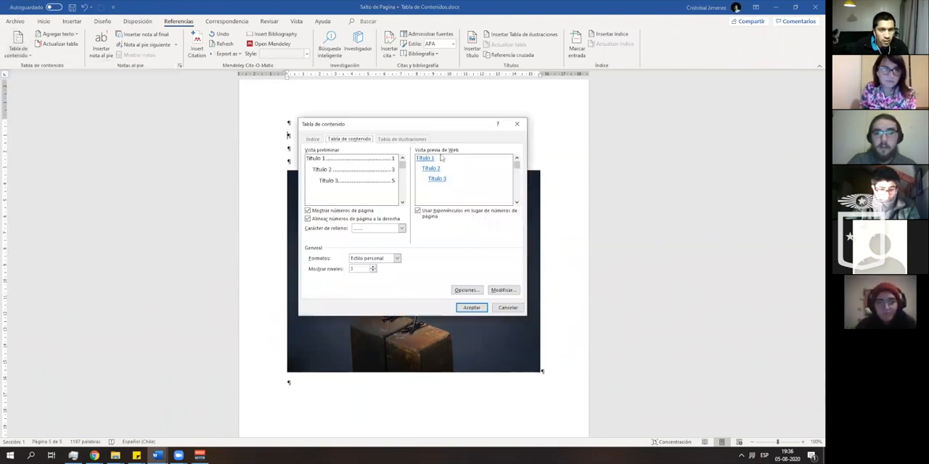
pyautogui.click(518, 124)
# - Insert a table of illustrations at the bird picture, with the Ilustración caption label and the Estilo personal format
pyautogui.click(499, 214)
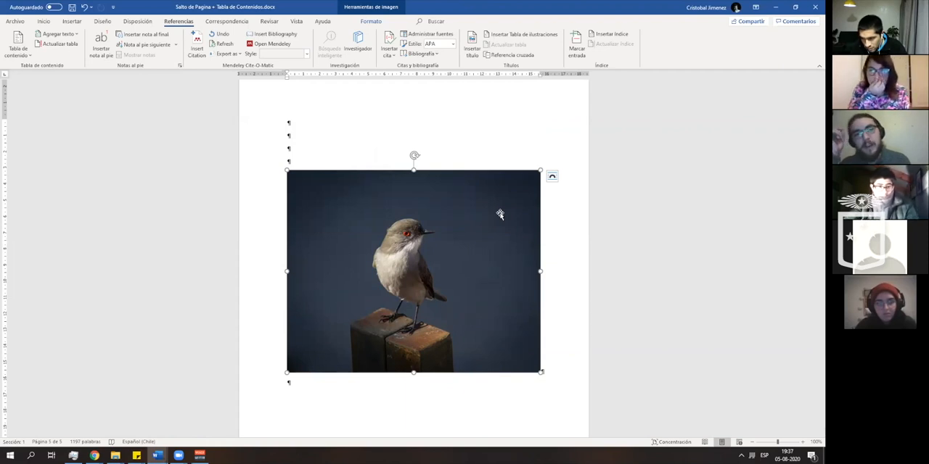
pyautogui.click(43, 21)
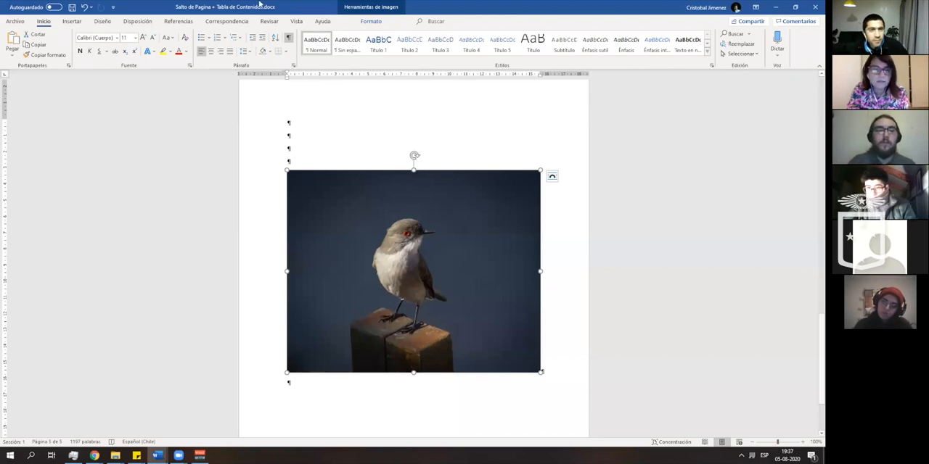
pyautogui.click(75, 22)
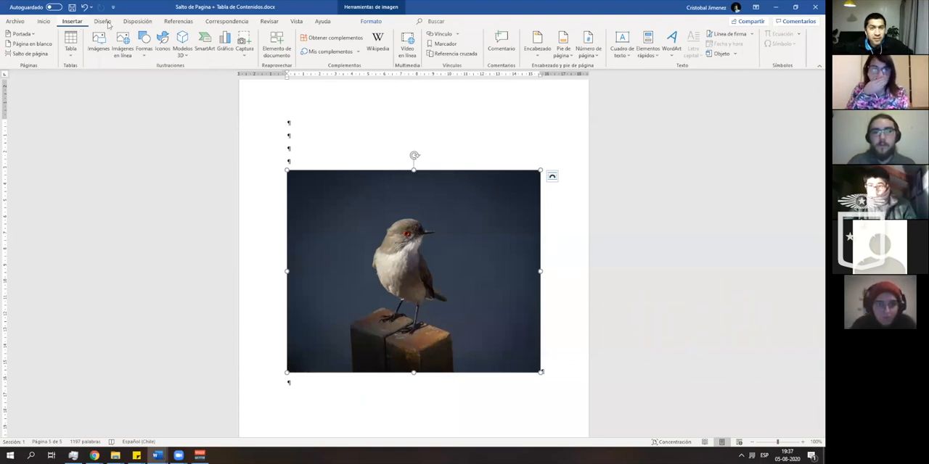
pyautogui.click(187, 23)
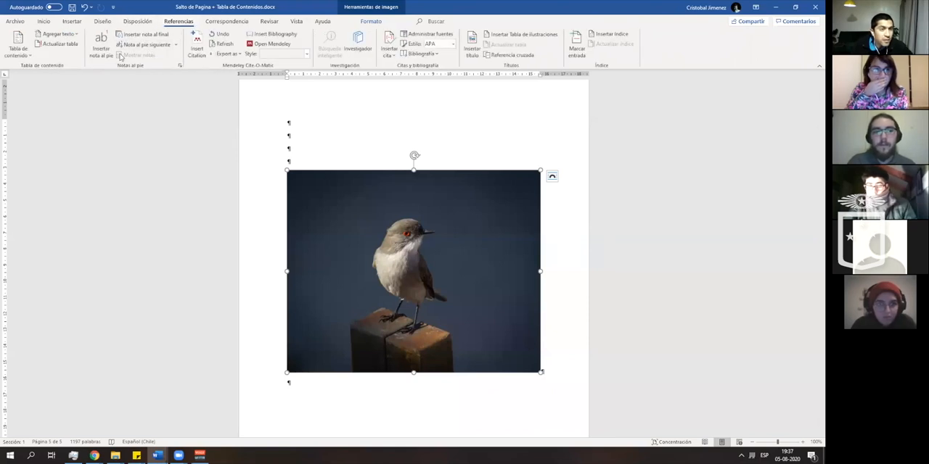
pyautogui.click(21, 54)
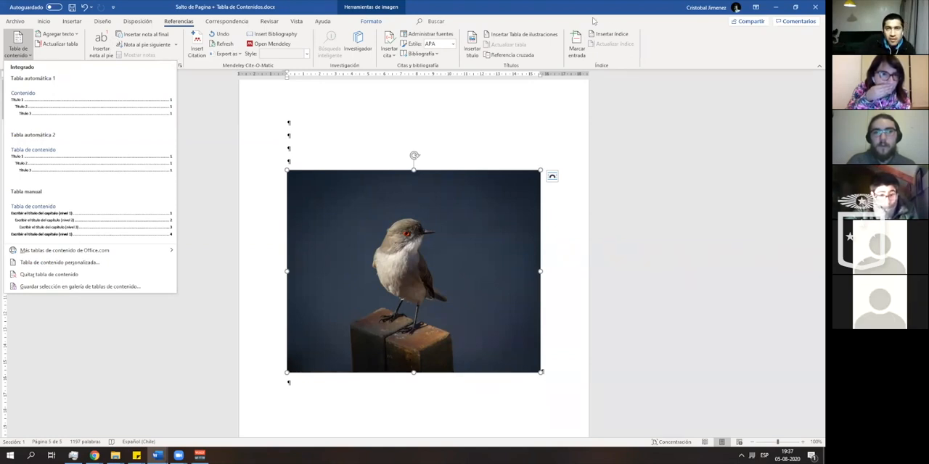
pyautogui.click(535, 5)
pyautogui.click(529, 35)
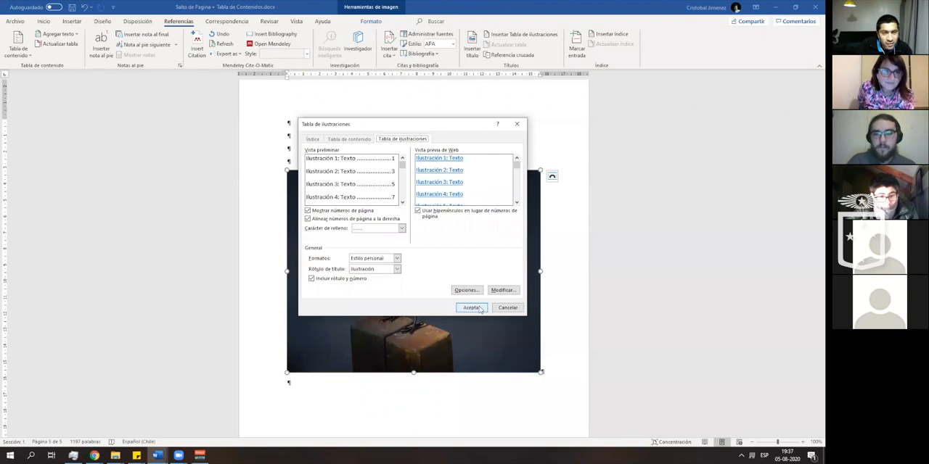
pyautogui.click(472, 308)
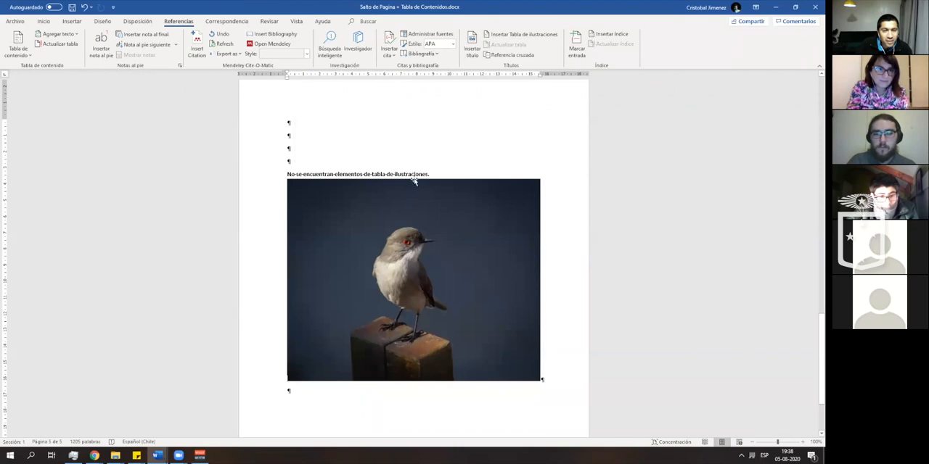
pyautogui.scroll(2, 414, 183)
pyautogui.scroll(-3, 411, 219)
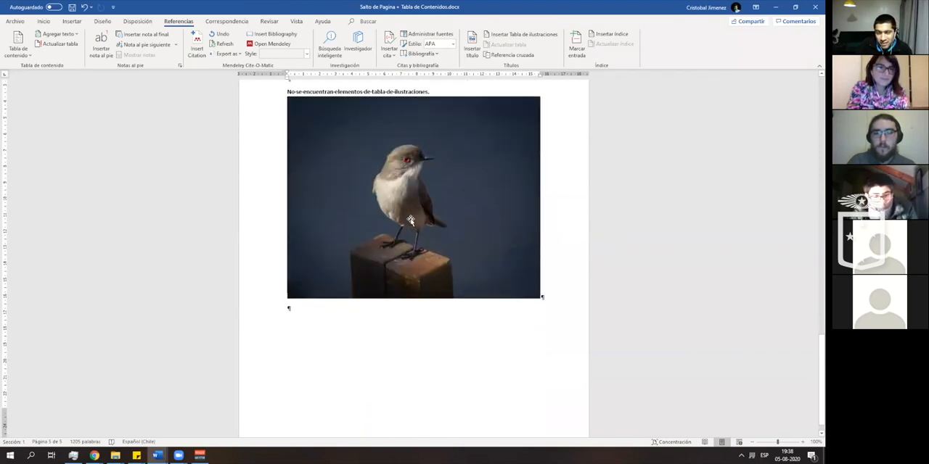
# - Undo the table of illustrations inserted at the bird picture
pyautogui.scroll(2, 411, 220)
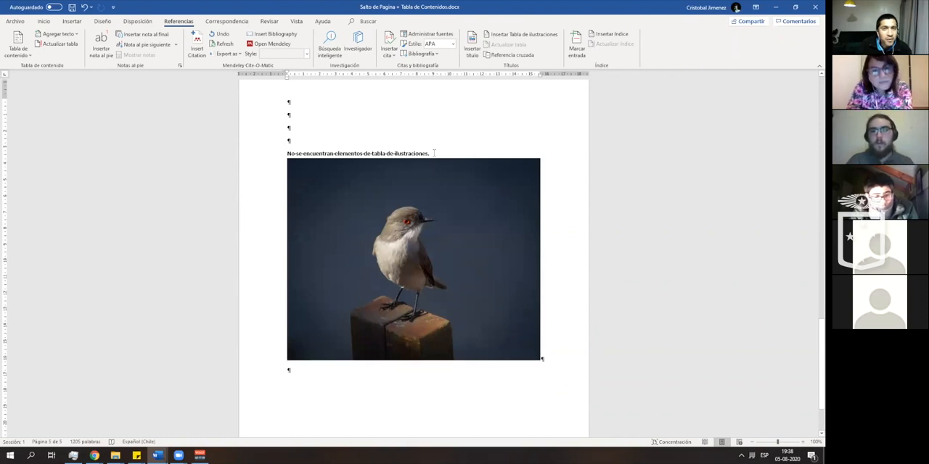
pyautogui.hotkey('ctrl', 'z')
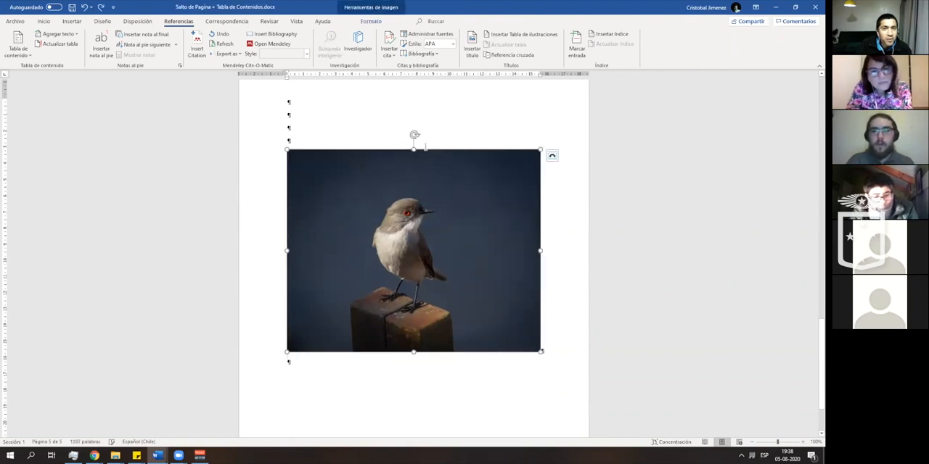
# - Try inserting a table of illustrations in the blank paragraph above the bird picture and undo it
pyautogui.click(308, 138)
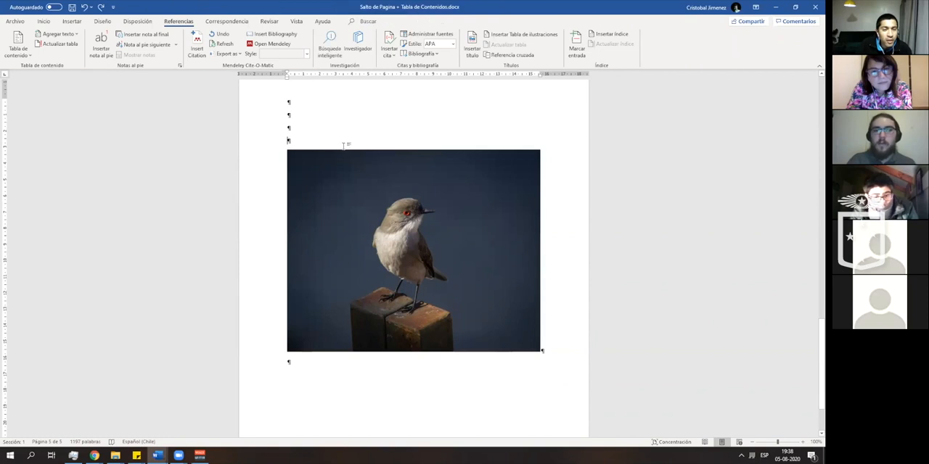
pyautogui.click(537, 36)
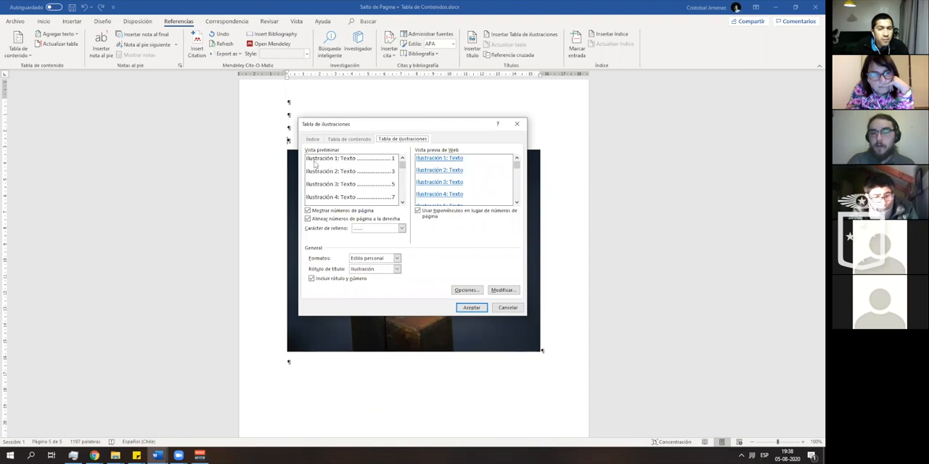
pyautogui.click(471, 308)
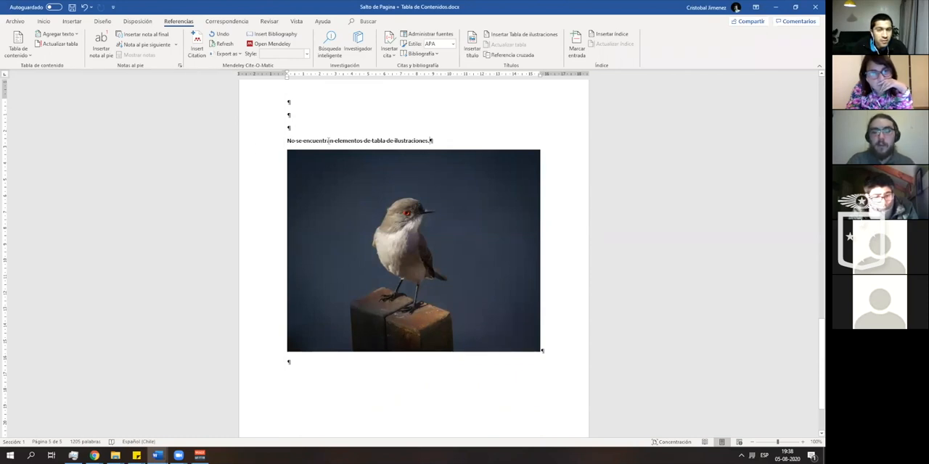
pyautogui.hotkey('ctrl', 'z')
# - Add the caption Ilustración 1 below the bird picture, followed by a new blank paragraph
pyautogui.click(409, 209)
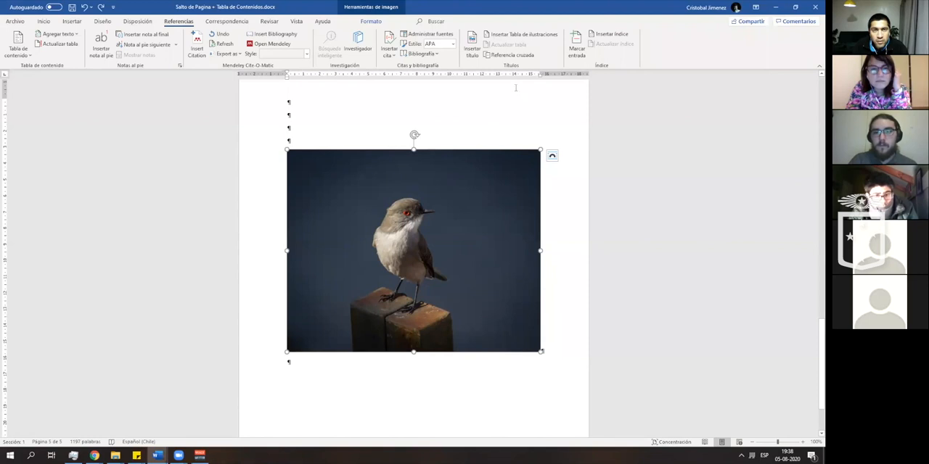
pyautogui.click(541, 41)
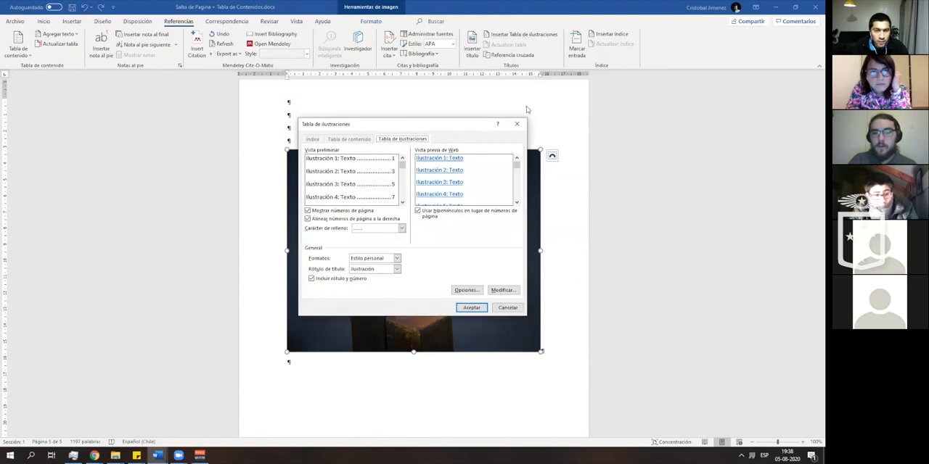
pyautogui.click(517, 124)
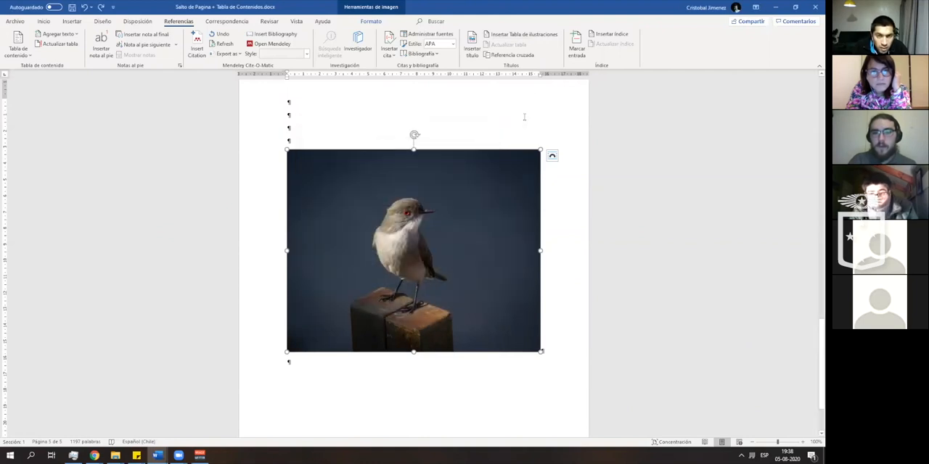
pyautogui.click(477, 58)
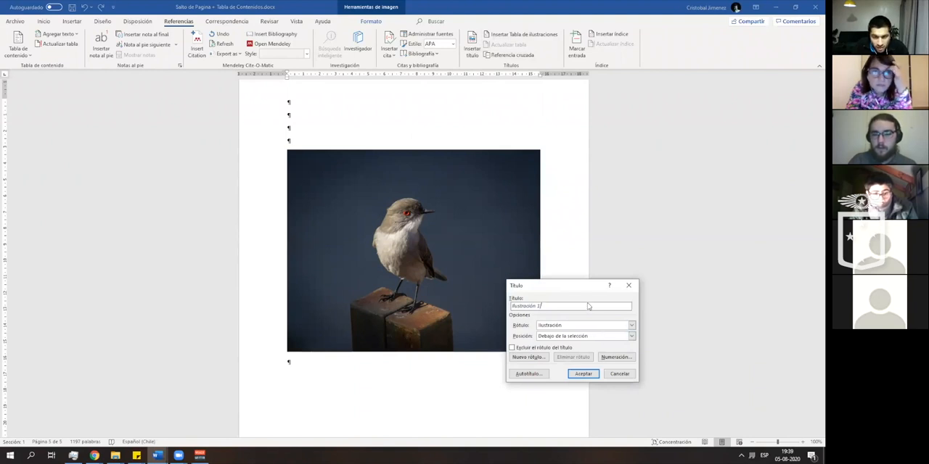
pyautogui.click(582, 374)
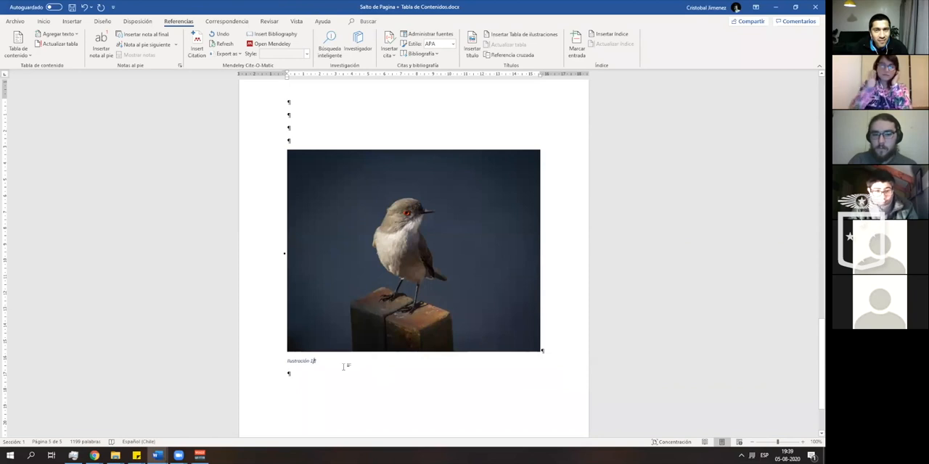
pyautogui.press('Return')
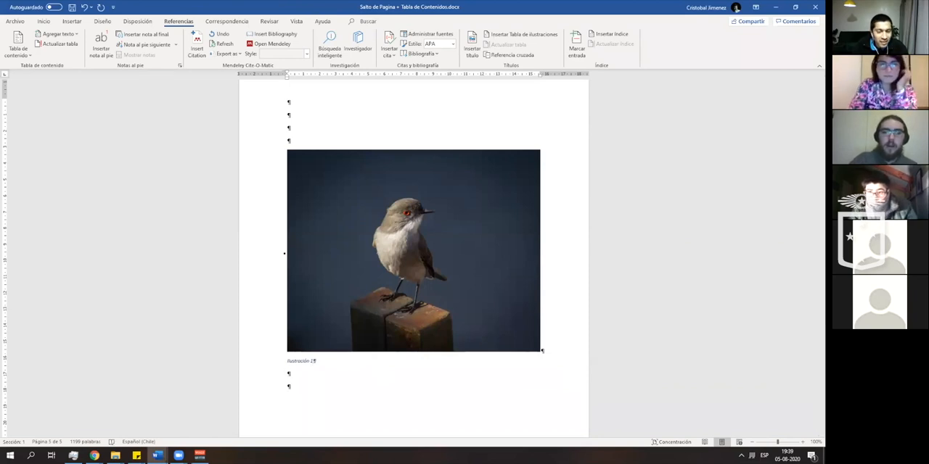
# - Insert a table of illustrations in the first blank paragraph of the last page, with the Ilustración label and Estilo personal format
pyautogui.scroll(3, 327, 303)
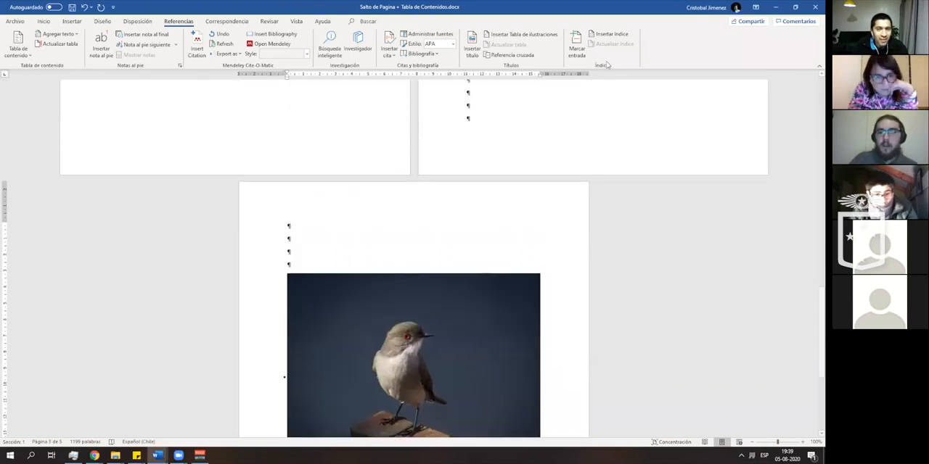
pyautogui.click(522, 34)
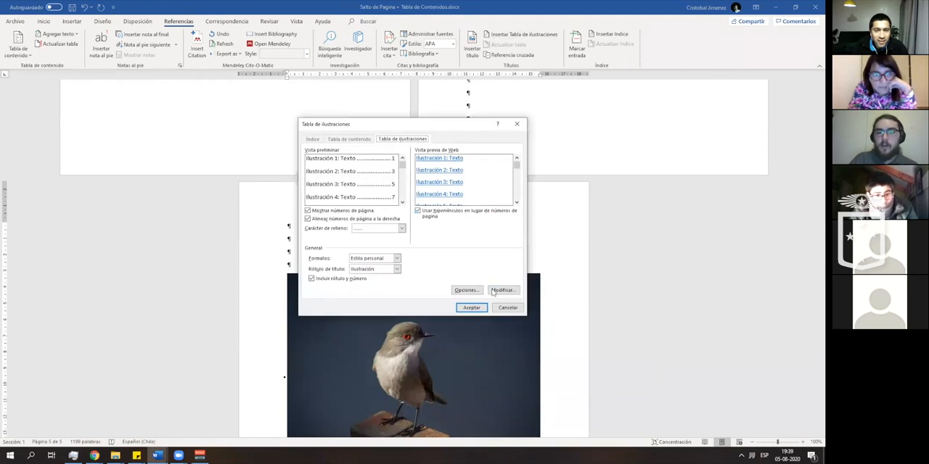
pyautogui.click(471, 307)
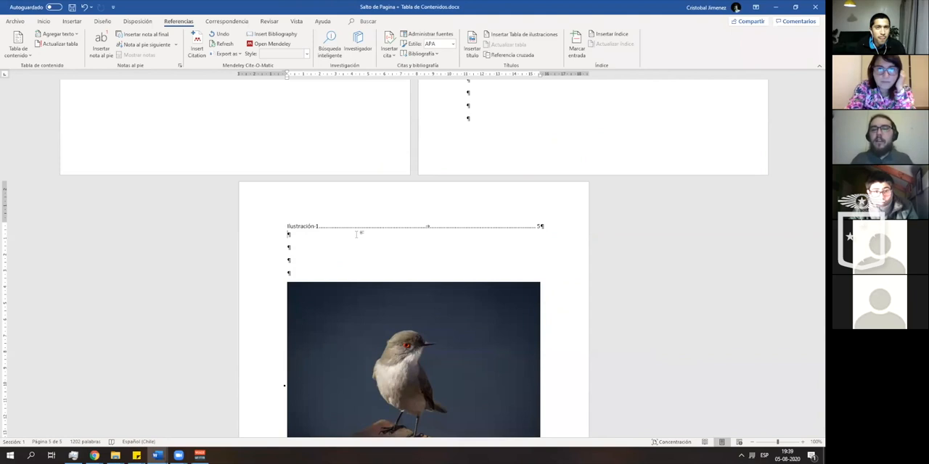
# - Look through the available caption labels, trying Ecuación and Tabla, and leave without adding a caption
pyautogui.scroll(2, 526, 122)
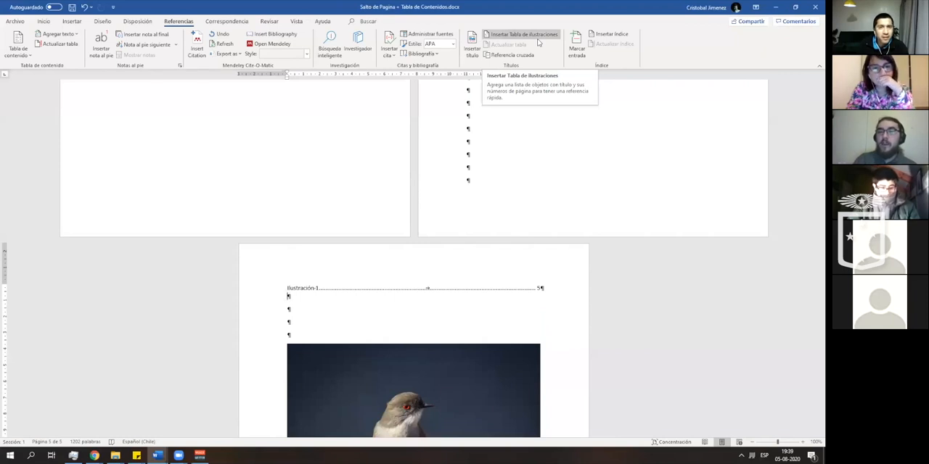
pyautogui.click(471, 47)
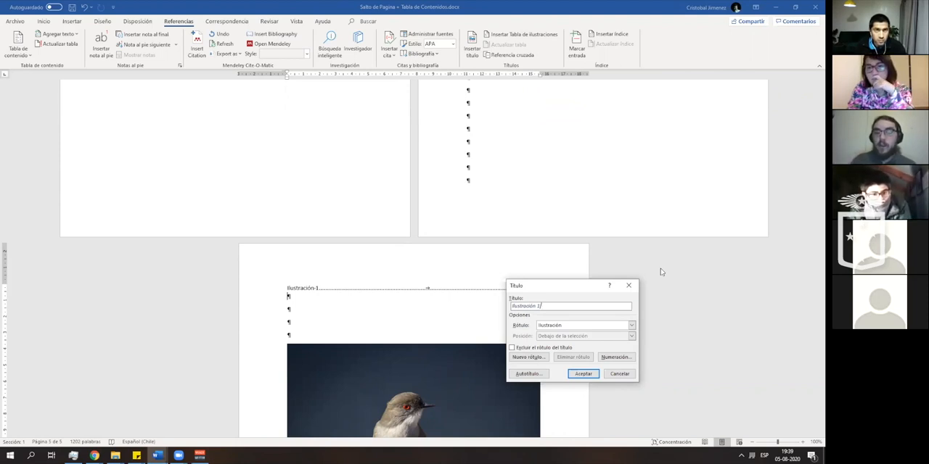
pyautogui.click(631, 326)
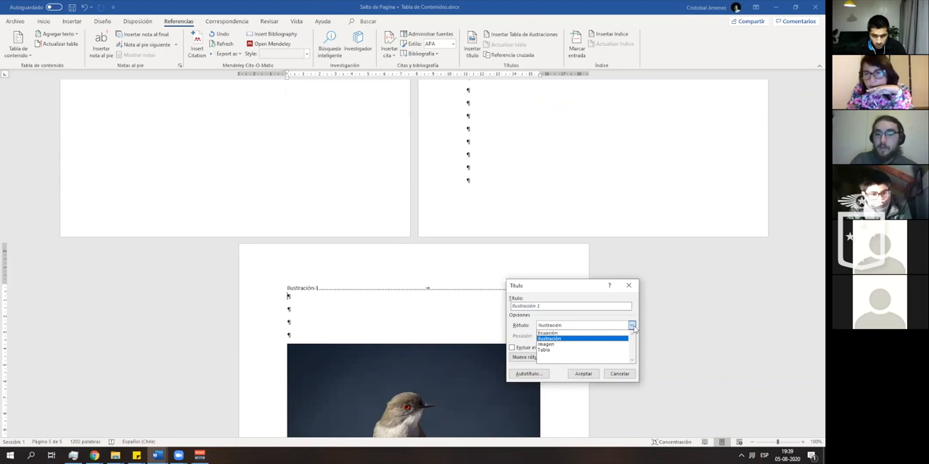
pyautogui.click(632, 327)
pyautogui.click(633, 327)
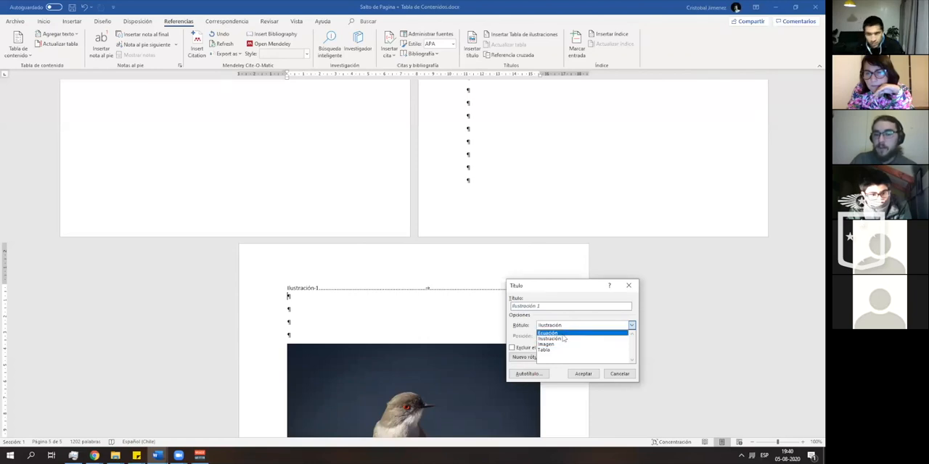
pyautogui.click(573, 335)
pyautogui.click(618, 327)
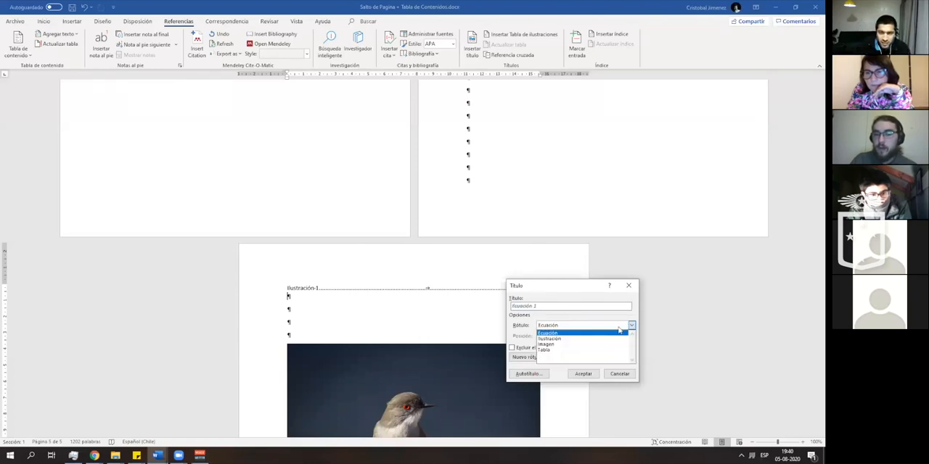
pyautogui.click(582, 350)
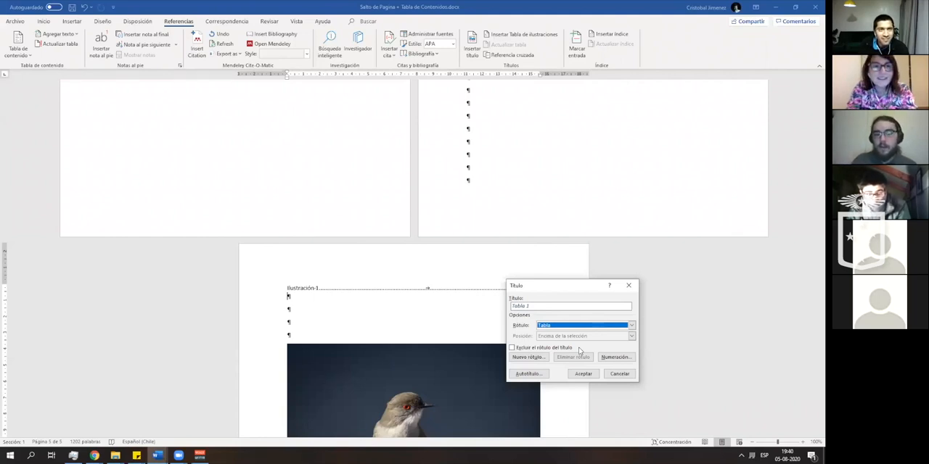
pyautogui.click(621, 376)
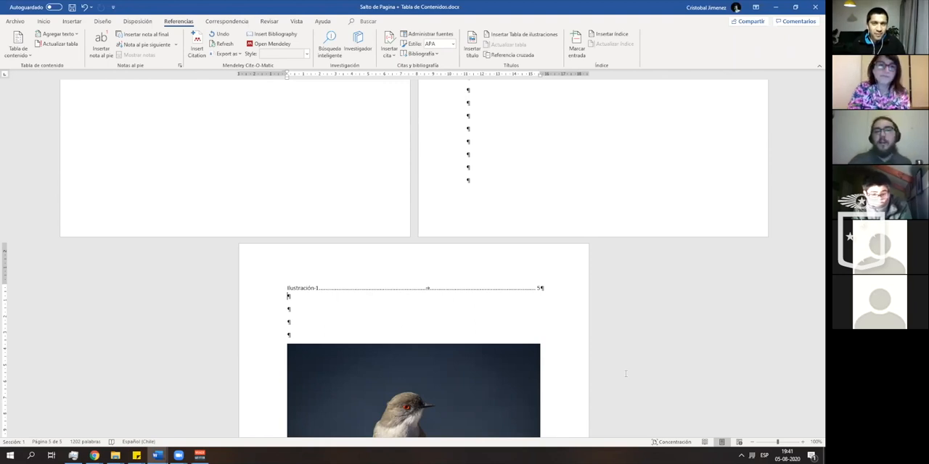
# - Bring up the text formatting and style options
pyautogui.click(43, 21)
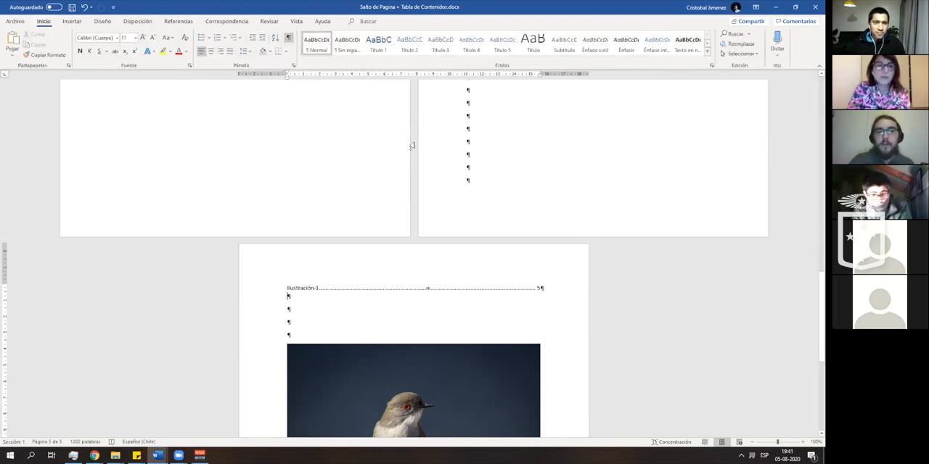
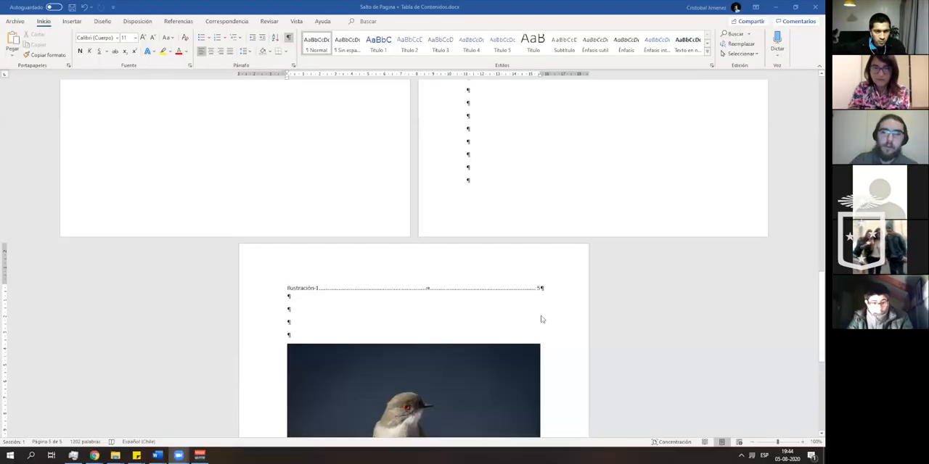
# - Delete the table of illustrations and the extra blank paragraphs above the bird picture, leaving two blank paragraphs
pyautogui.scroll(-5, 534, 303)
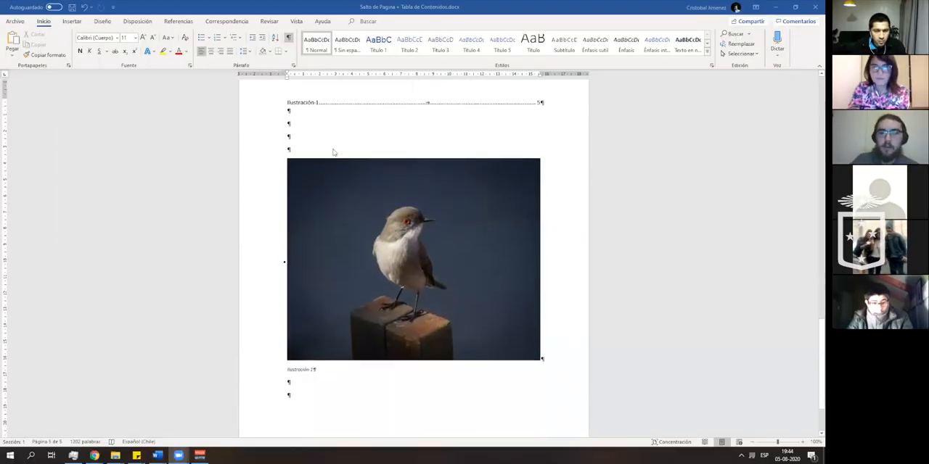
pyautogui.scroll(2, 333, 153)
pyautogui.click(294, 164)
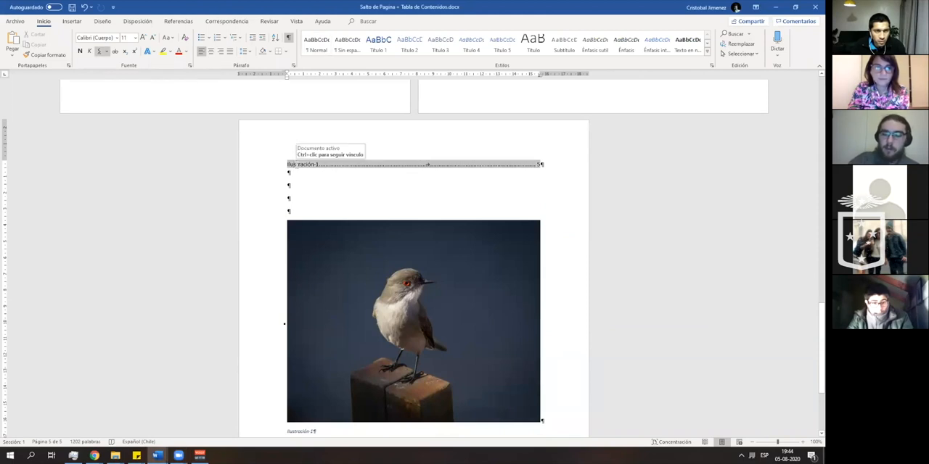
pyautogui.press('BackSpace')
pyautogui.moveTo(284, 164); pyautogui.dragTo(560, 188)
pyautogui.press('BackSpace')
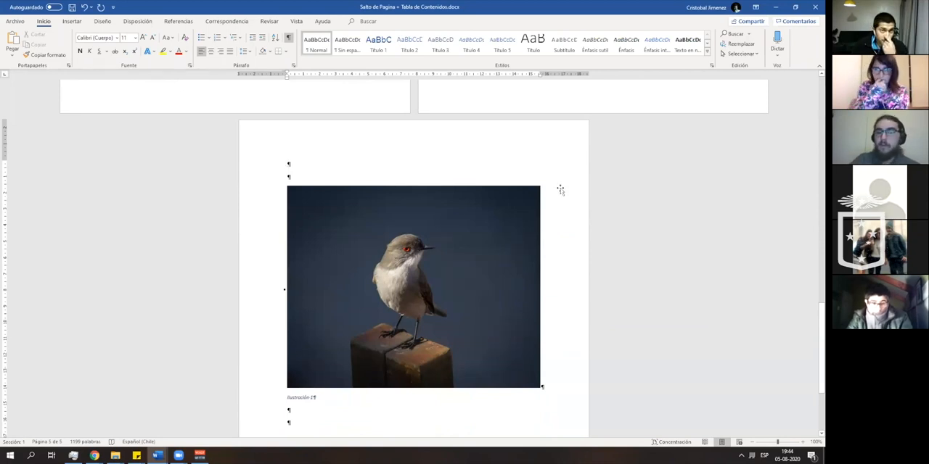
# - Set the bird picture's text wrapping to En línea con el texto
pyautogui.scroll(-2, 560, 190)
pyautogui.click(460, 193)
pyautogui.rightClick(460, 195)
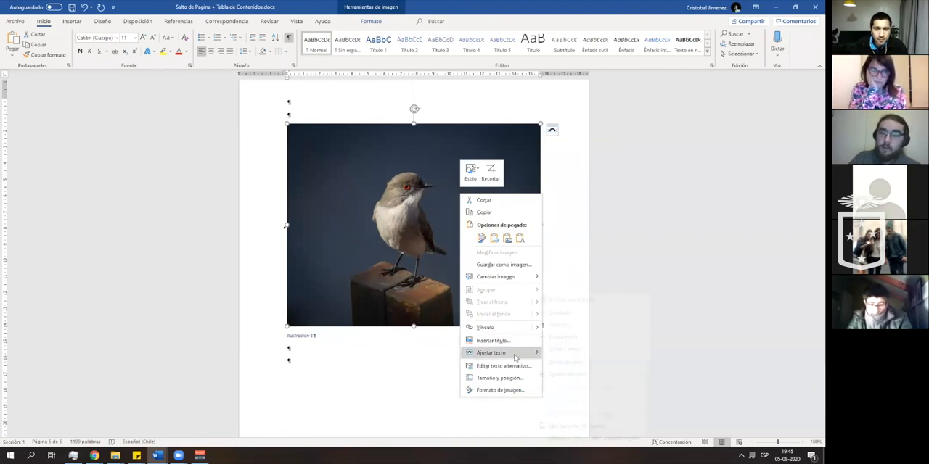
pyautogui.moveTo(516, 356)
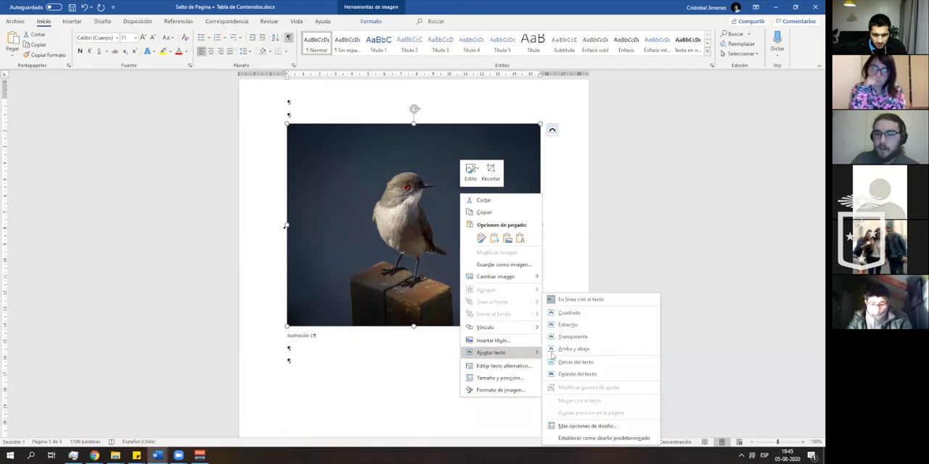
pyautogui.click(604, 302)
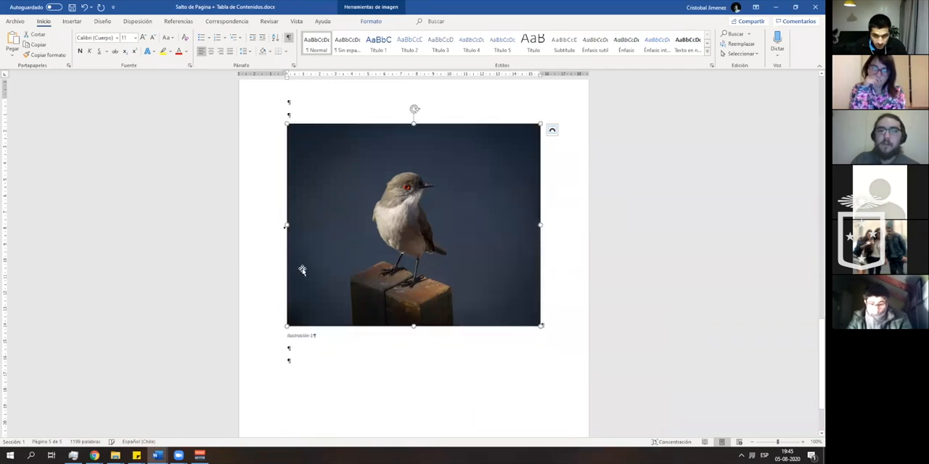
# - Copy the paragraph starting "La lectura es más fácil" and paste it above the bird picture and below its caption
pyautogui.scroll(7, 329, 240)
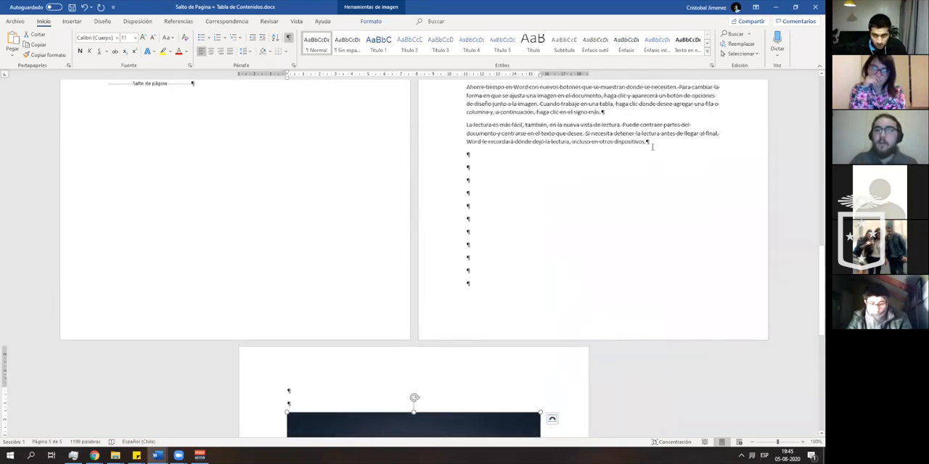
pyautogui.tripleClick(527, 142)
pyautogui.hotkey('ctrl', 'c')
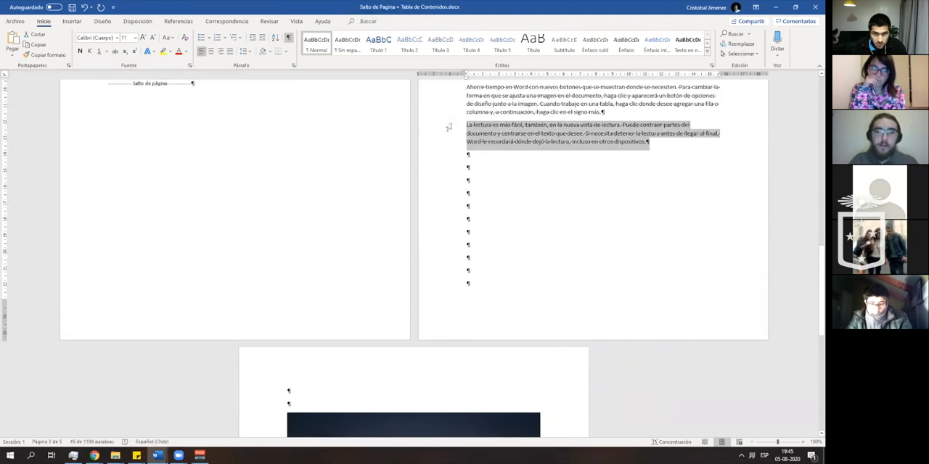
pyautogui.scroll(-3, 457, 152)
pyautogui.scroll(-2, 373, 235)
pyautogui.click(296, 237)
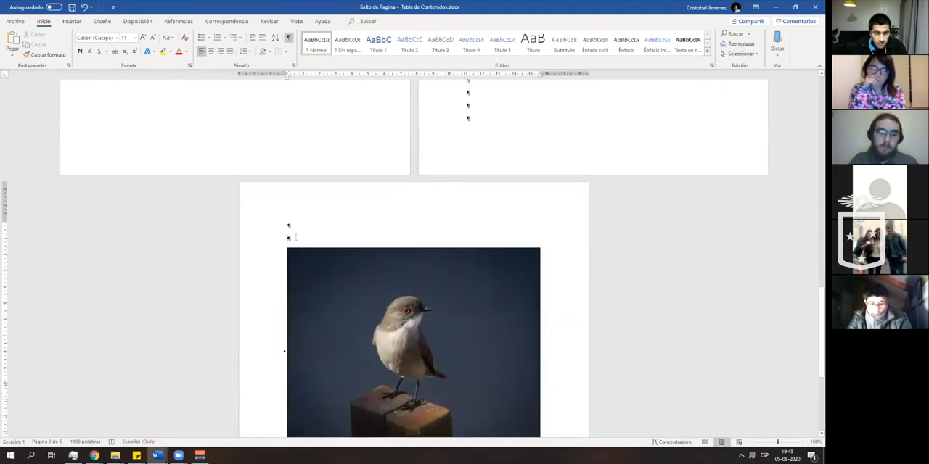
pyautogui.write('La lectura es más fácil, también, en la nueva vista de lectura. Puede contraer partes del documento y centrarse en el texto que desee. Si necesita detener la lectura antes de llegar al final, Word le recuerda dónde dejó la lectura, incluso en otro dispositivo.')
pyautogui.scroll(-5, 321, 251)
pyautogui.click(328, 291)
pyautogui.hotkey('ctrl', 'v')
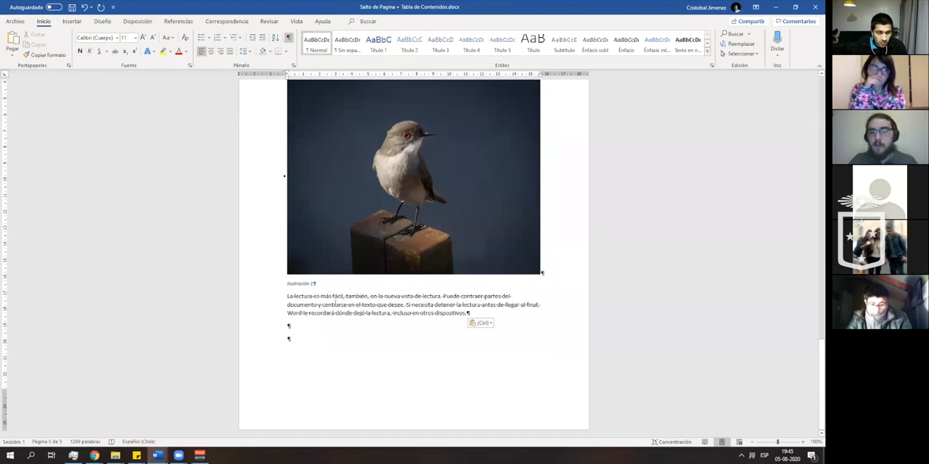
# - Move the inline bird picture to the end of the paragraph above it
pyautogui.scroll(4, 336, 304)
pyautogui.click(380, 255)
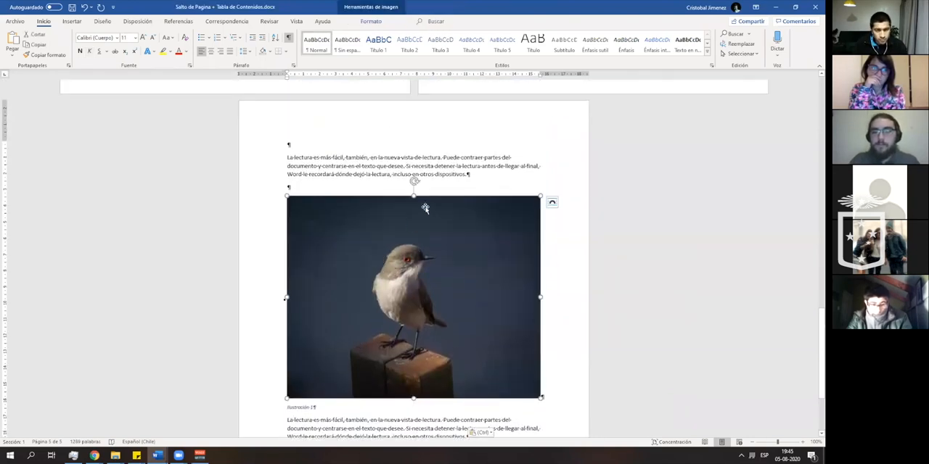
pyautogui.moveTo(448, 209); pyautogui.dragTo(467, 172)
pyautogui.moveTo(466, 208); pyautogui.dragTo(444, 290)
pyautogui.rightClick(444, 290)
pyautogui.click(386, 275)
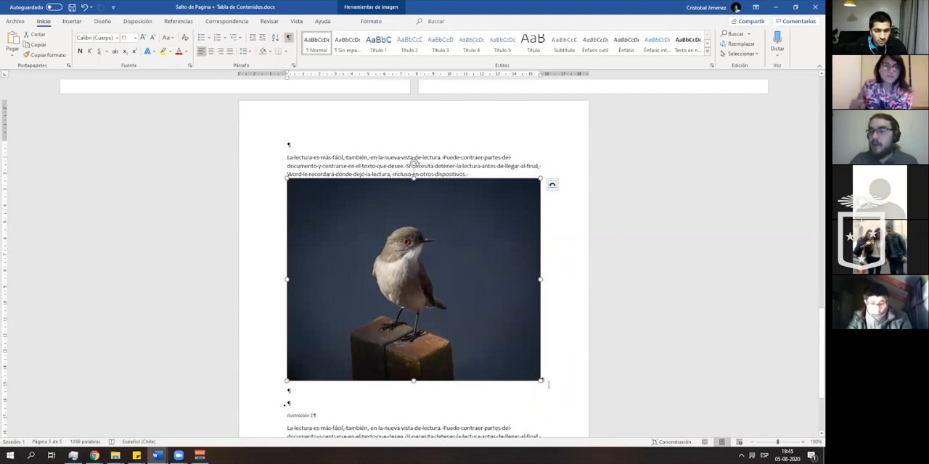
# - Set the bird picture's text wrapping to Cuadrado and reposition it freely between the two text paragraphs
pyautogui.rightClick(415, 298)
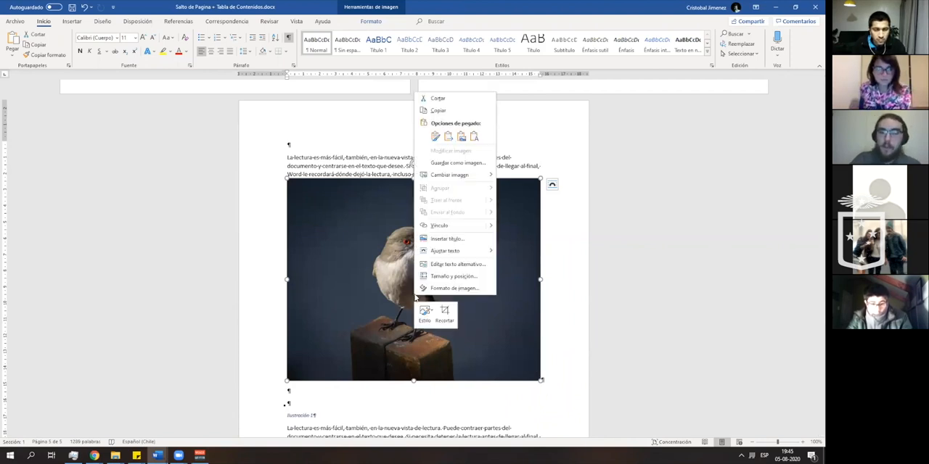
pyautogui.moveTo(460, 253)
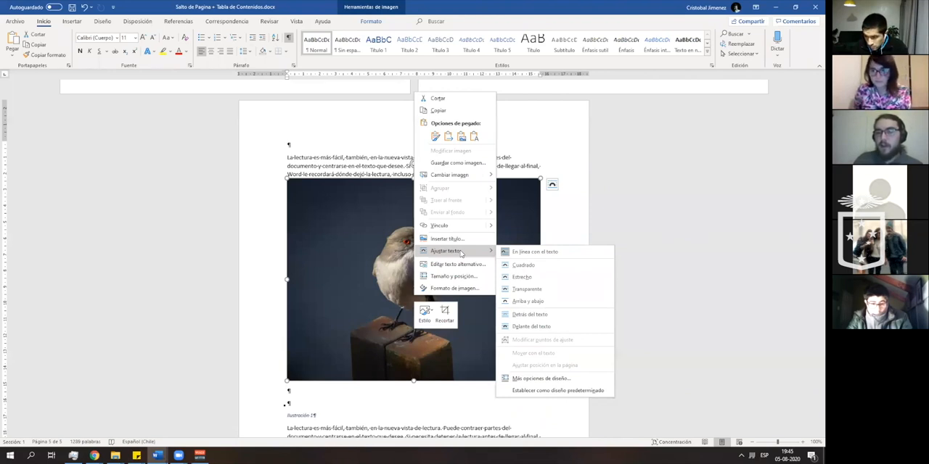
pyautogui.click(522, 265)
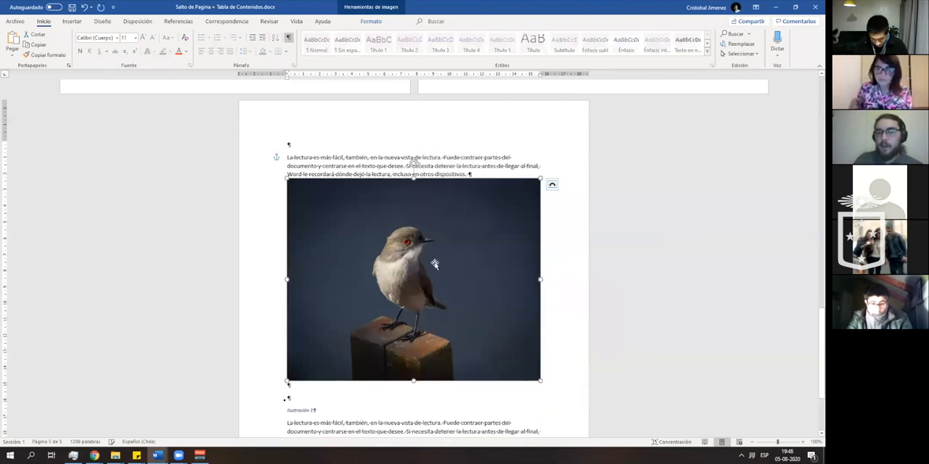
pyautogui.moveTo(464, 267)
pyautogui.mouseDown()
pyautogui.moveTo(466, 277)
pyautogui.moveTo(456, 225)
pyautogui.moveTo(458, 300)
pyautogui.moveTo(452, 191)
pyautogui.moveTo(452, 292)
pyautogui.moveTo(456, 269)
pyautogui.mouseUp()
pyautogui.scroll(-3, 432, 199)
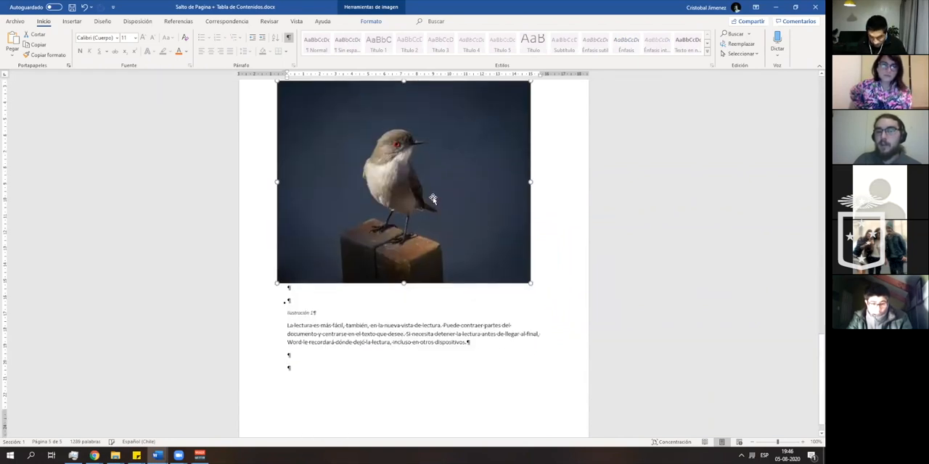
pyautogui.moveTo(433, 199)
pyautogui.mouseDown()
pyautogui.moveTo(440, 287)
pyautogui.moveTo(439, 190)
pyautogui.moveTo(437, 210)
pyautogui.mouseUp()
pyautogui.scroll(2, 443, 266)
pyautogui.moveTo(443, 266); pyautogui.dragTo(436, 249)
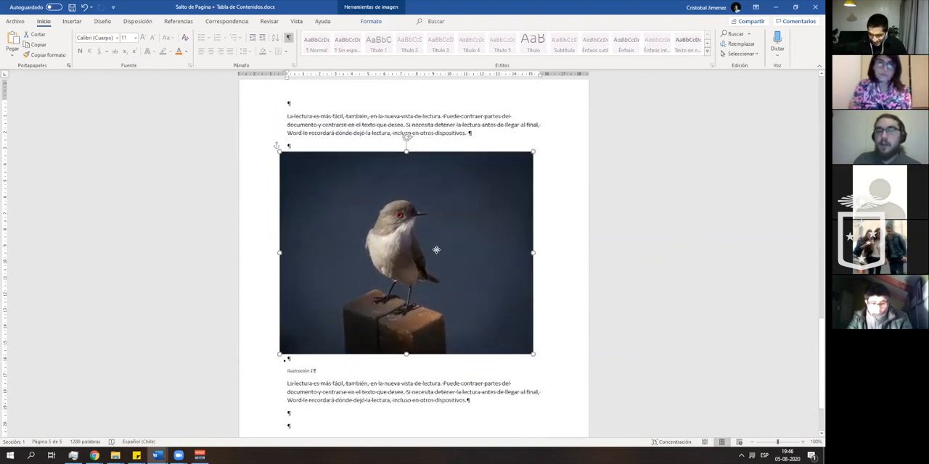
# - Set the bird picture's text wrapping to Transparente and move it down into the paragraph below the caption
pyautogui.rightClick(498, 212)
pyautogui.moveTo(508, 204)
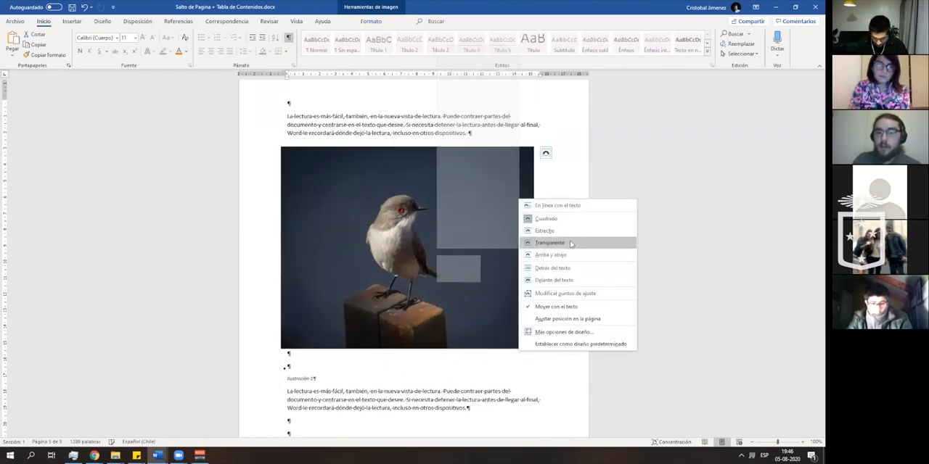
pyautogui.click(570, 243)
pyautogui.moveTo(442, 193); pyautogui.dragTo(438, 283)
# - Change the bird picture's text wrapping to Arriba y abajo and place it directly under the upper paragraph
pyautogui.rightClick(437, 284)
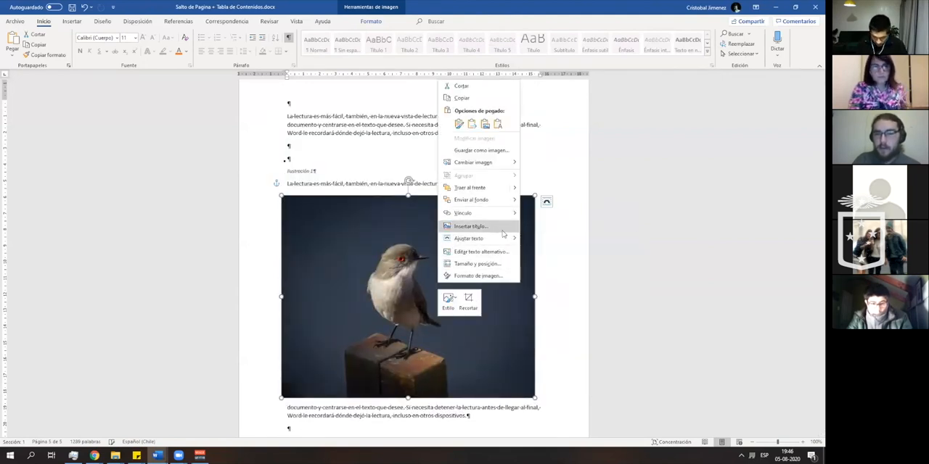
pyautogui.moveTo(503, 241)
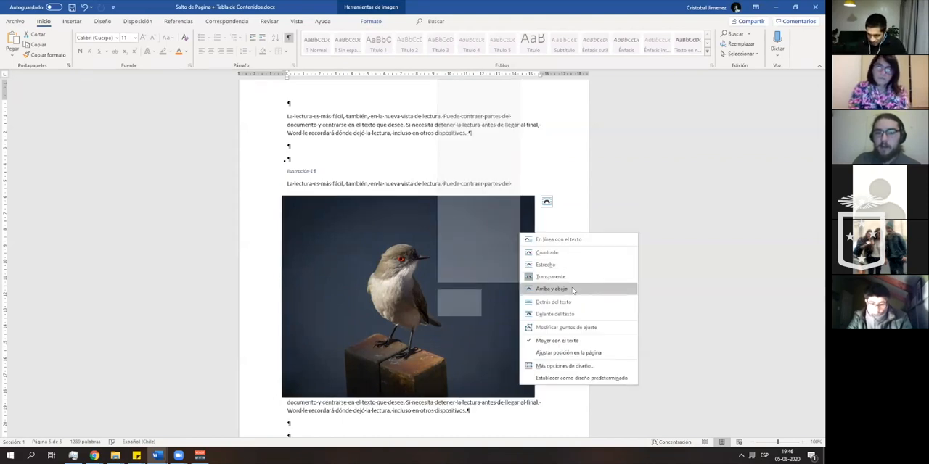
pyautogui.click(573, 290)
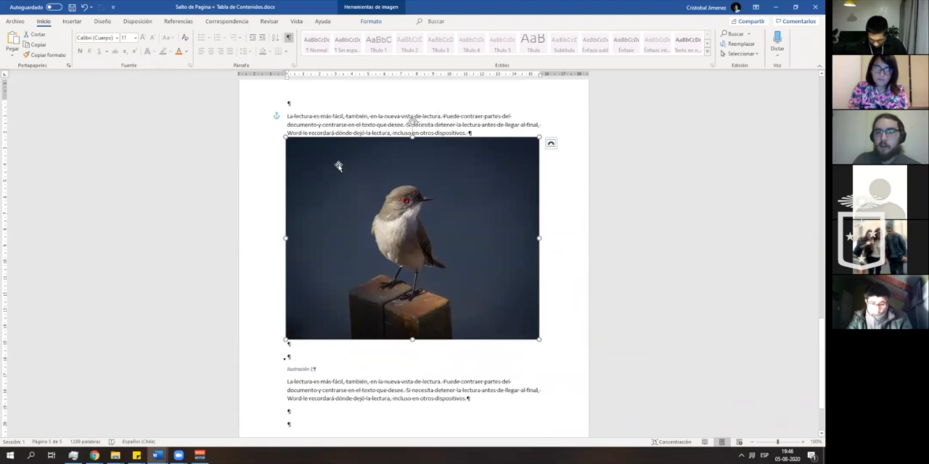
# - Set the bird picture's wrapping to Delante del texto, move it over the text and place it below the lower paragraph
pyautogui.rightClick(407, 231)
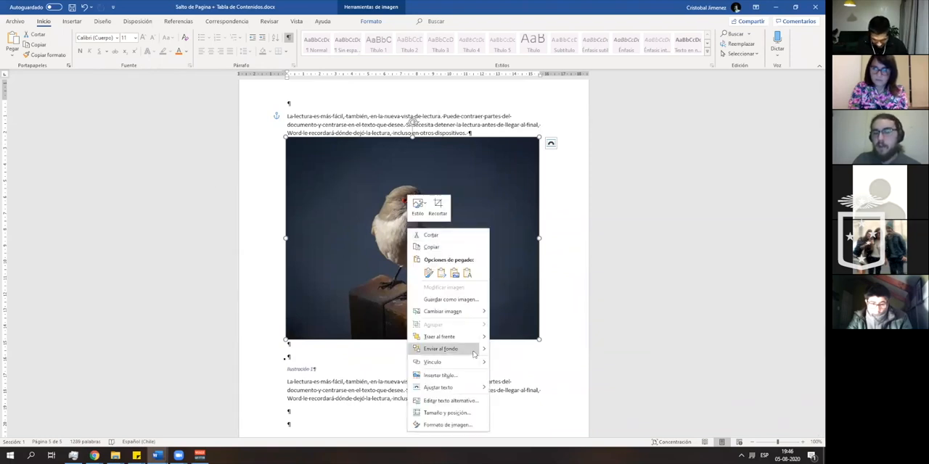
pyautogui.moveTo(468, 390)
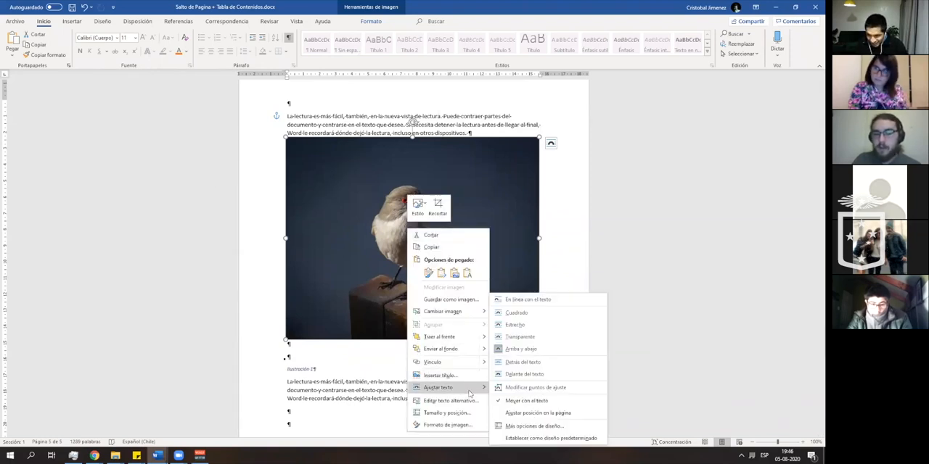
pyautogui.click(520, 374)
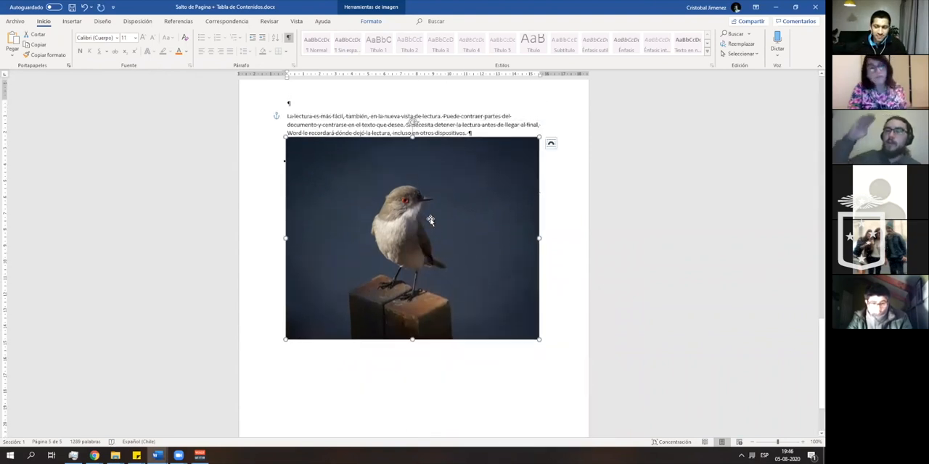
pyautogui.moveTo(430, 220); pyautogui.dragTo(426, 179)
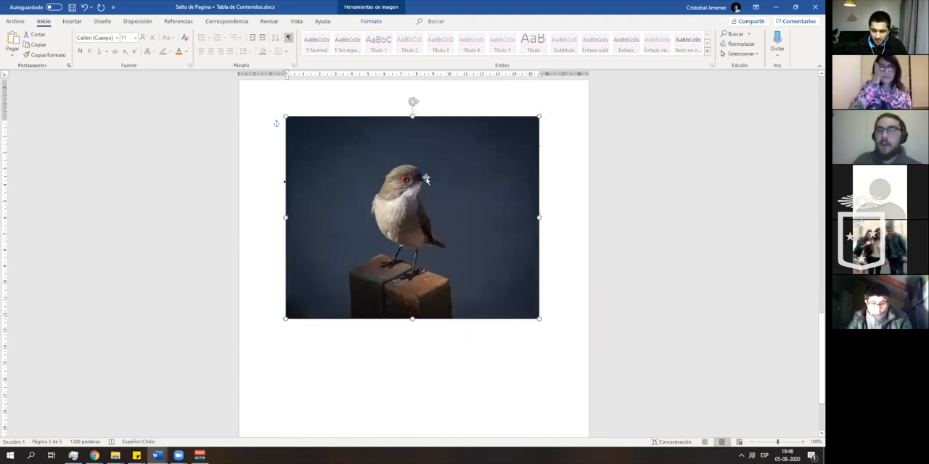
pyautogui.moveTo(426, 179); pyautogui.dragTo(431, 298)
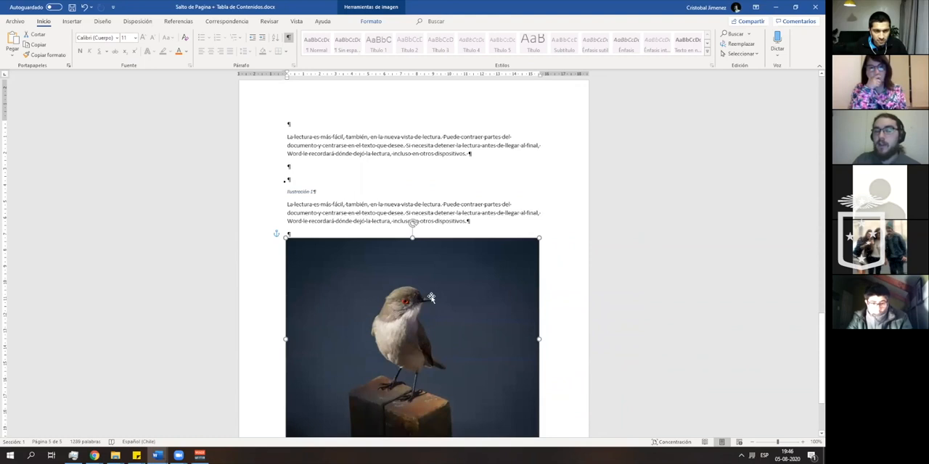
pyautogui.scroll(-1, 423, 281)
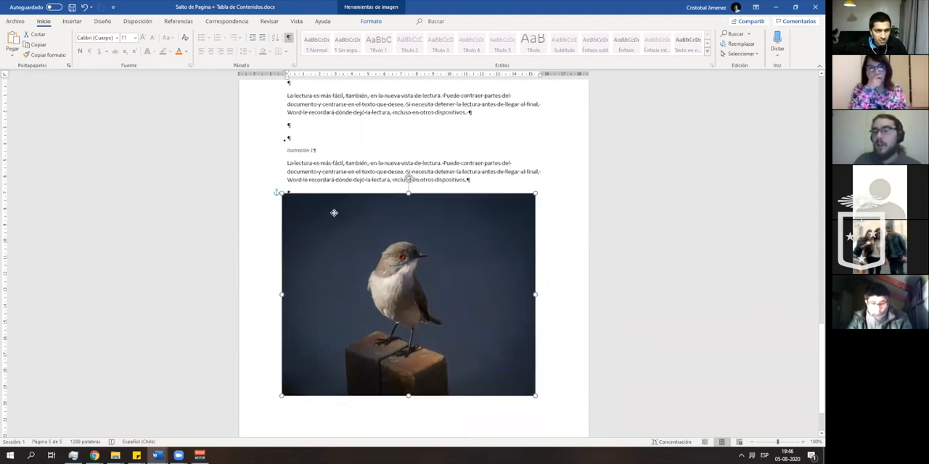
# - Fill the blank paragraph after the lower text with "ergre" and a long run of g's, and move the picture below it
pyautogui.click(307, 193)
pyautogui.write('ergregggggggggggggggggggggggggggggggggggggggggggggggggggggggggggggggggggggggggggggggggggggggggg')
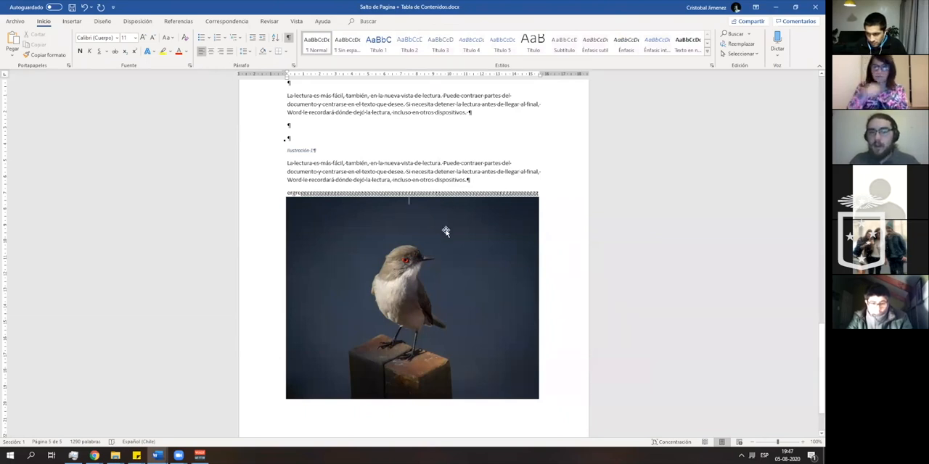
pyautogui.moveTo(446, 230); pyautogui.dragTo(460, 249)
pyautogui.click(460, 242)
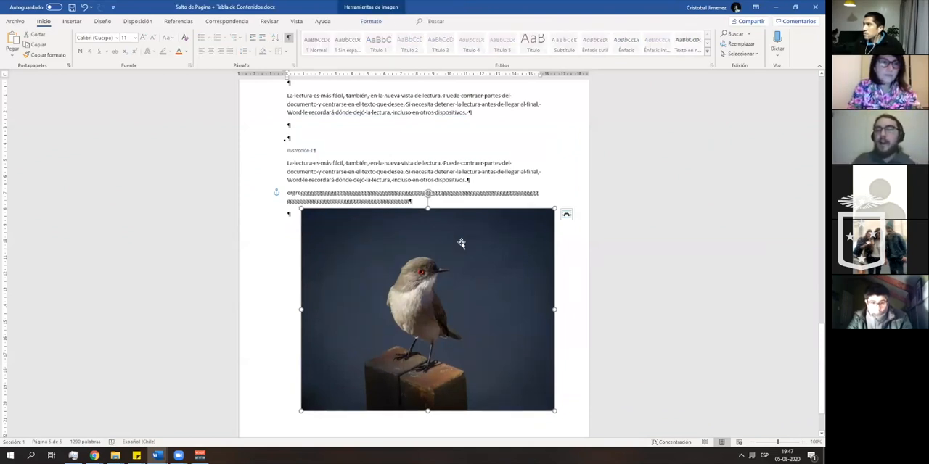
# - Add blank paragraphs after the filler text down to the picture's lower edge and insert a page break there
pyautogui.click(411, 201)
pyautogui.press('Return')
pyautogui.press('Return')
pyautogui.press('Return')
pyautogui.press('Return')
pyautogui.press('Return')
pyautogui.press('Return')
pyautogui.press('Return')
pyautogui.press('Return')
pyautogui.press('Return')
pyautogui.press('Return')
pyautogui.press('Return')
pyautogui.press('Return')
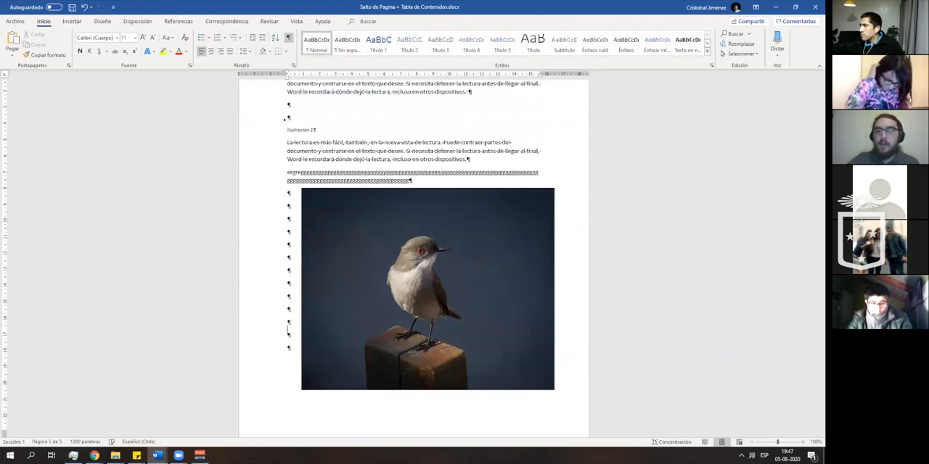
pyautogui.press('Return')
pyautogui.press('Return')
pyautogui.press('Return')
pyautogui.press('Return')
pyautogui.press('Return')
pyautogui.hotkey('ctrl', 'Return')
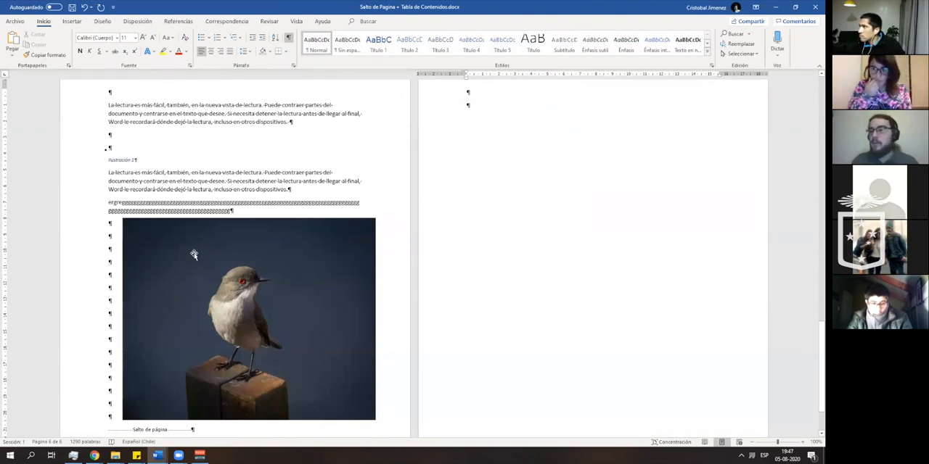
# - Select the bird picture on the page before the new page break
pyautogui.rightClick(216, 288)
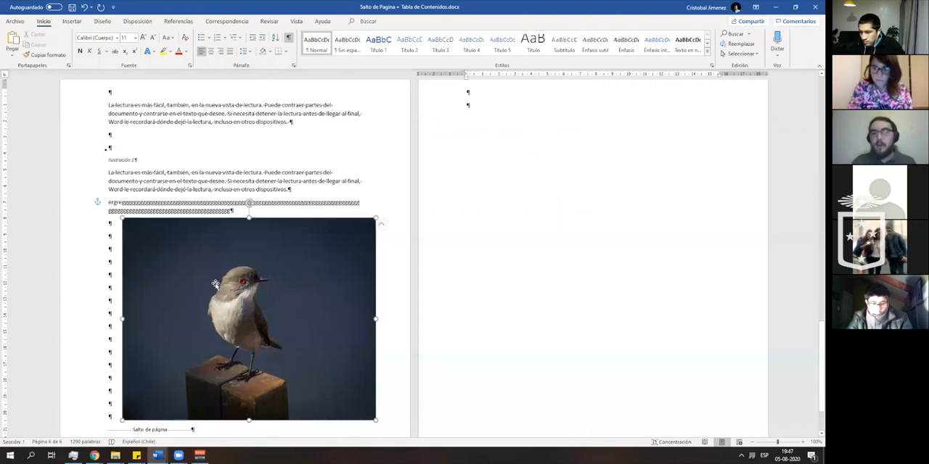
pyautogui.click(540, 232)
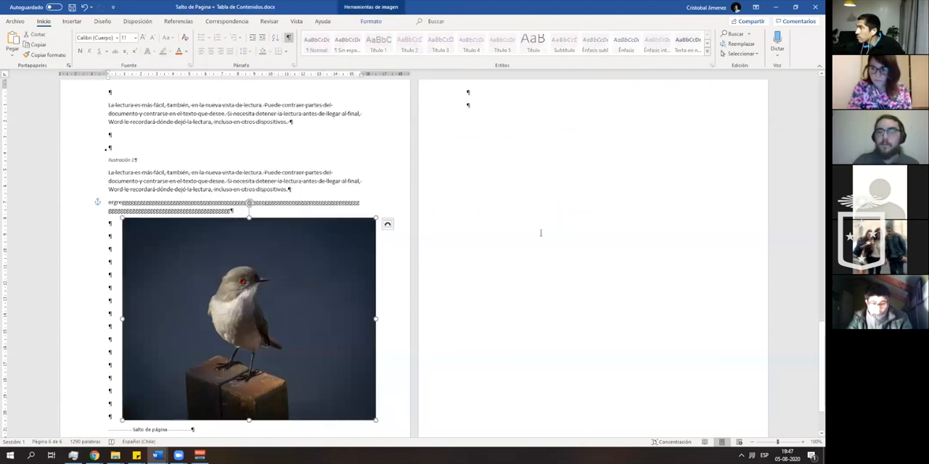